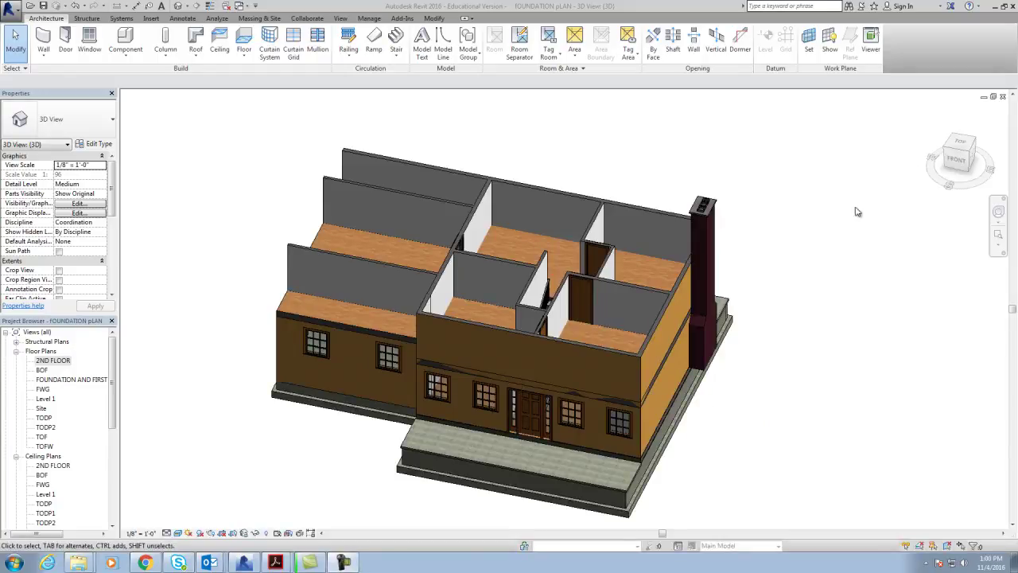
# Step: Compare the house model with the HPSC0282.pdf reference drawing, then minimize the drawing
pyautogui.moveTo(962, 144); pyautogui.dragTo(941, 153)
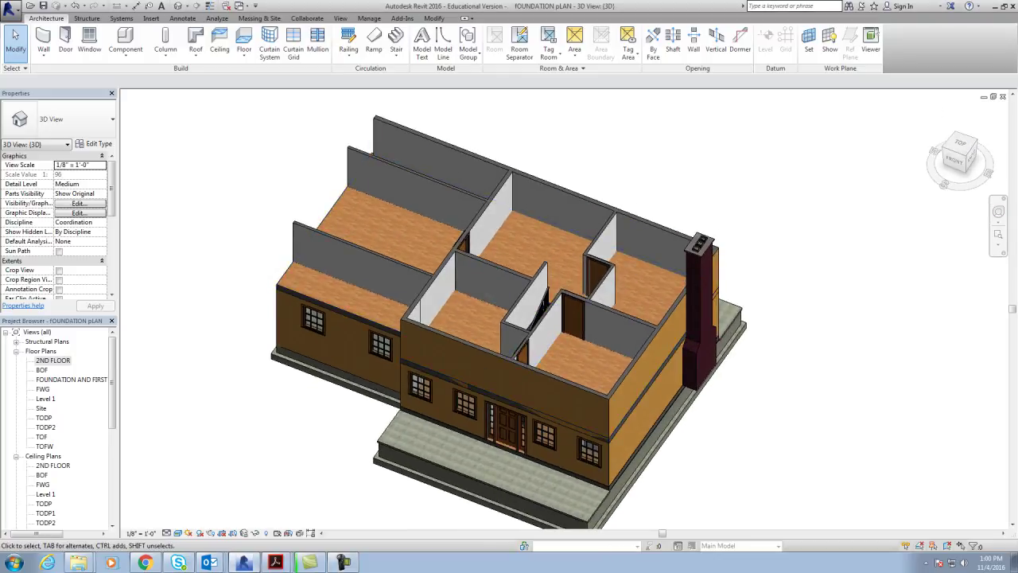
pyautogui.click(275, 562)
pyautogui.click(270, 522)
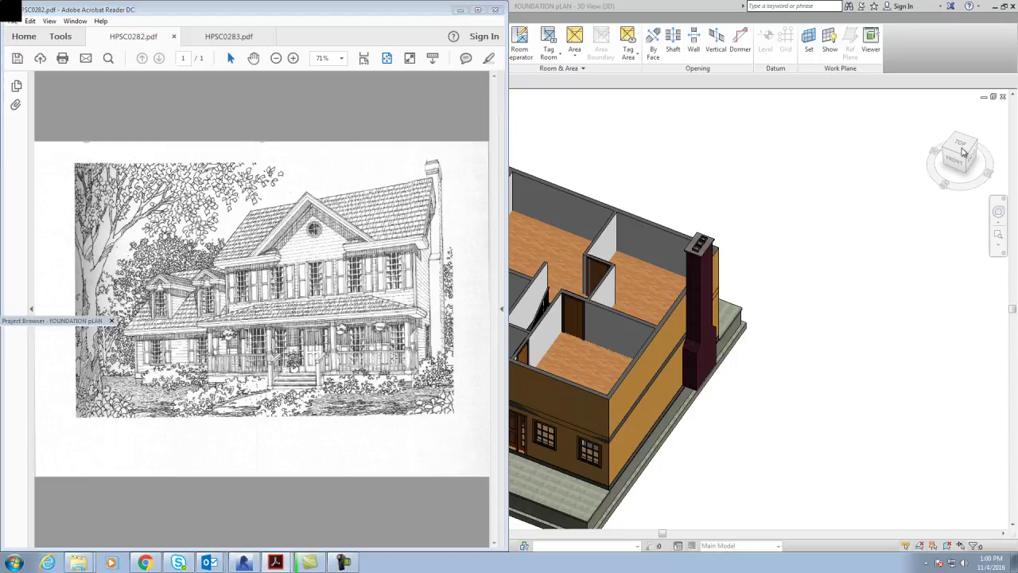
pyautogui.click(962, 153)
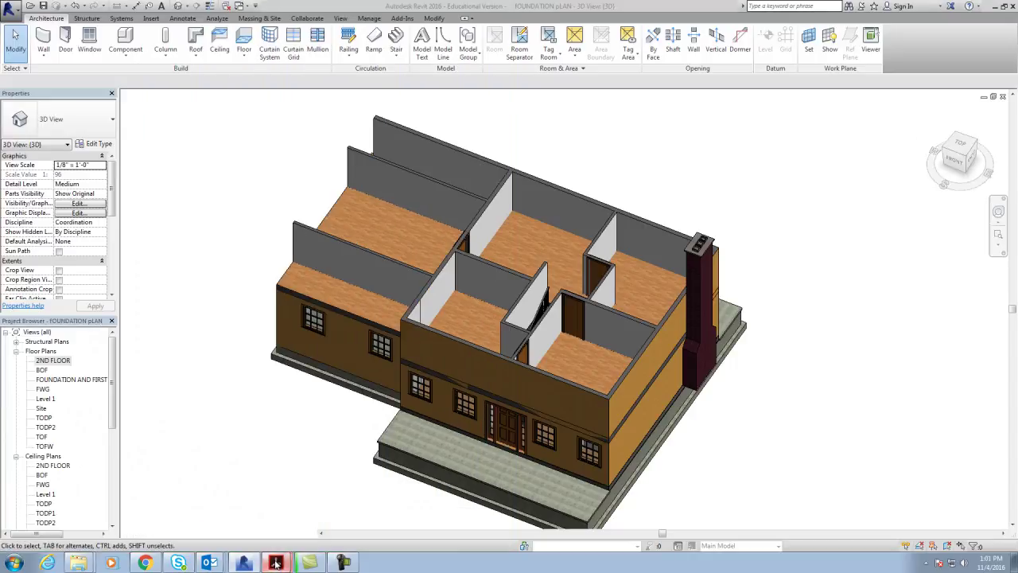
pyautogui.click(281, 523)
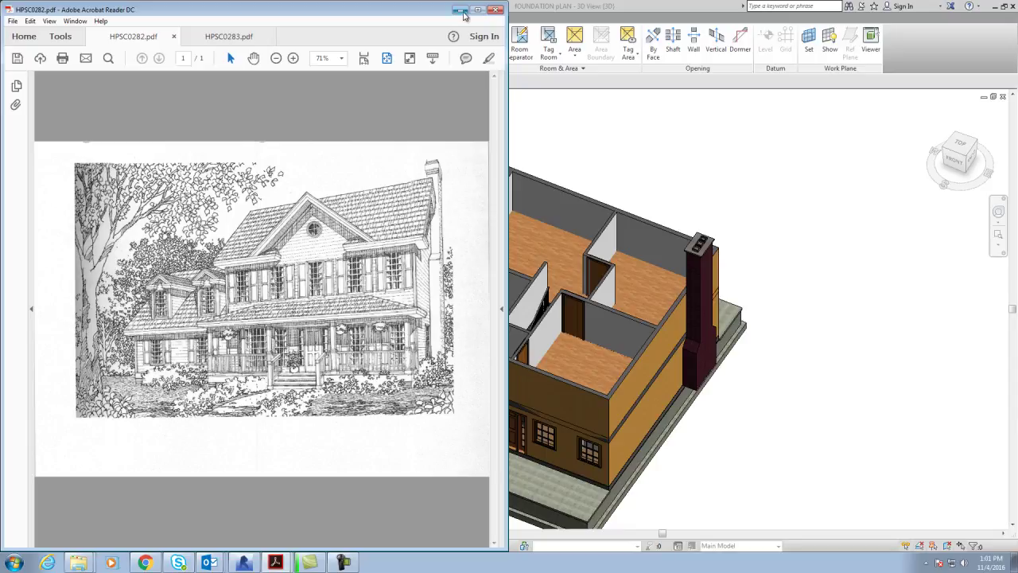
pyautogui.click(461, 10)
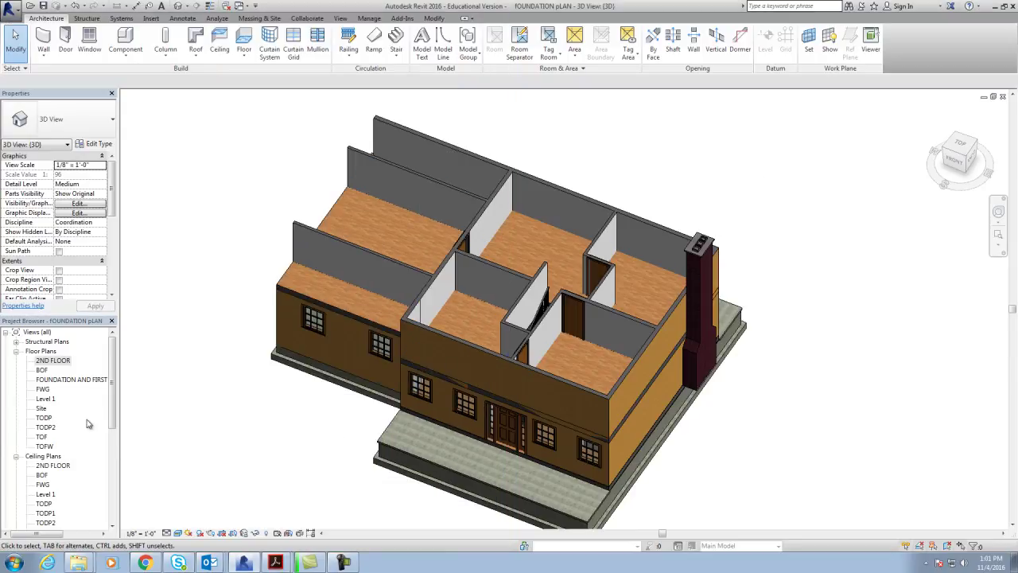
# Step: Open the TODP2 floor plan, recenter it, and show the Roof creation options
pyautogui.doubleClick(45, 427)
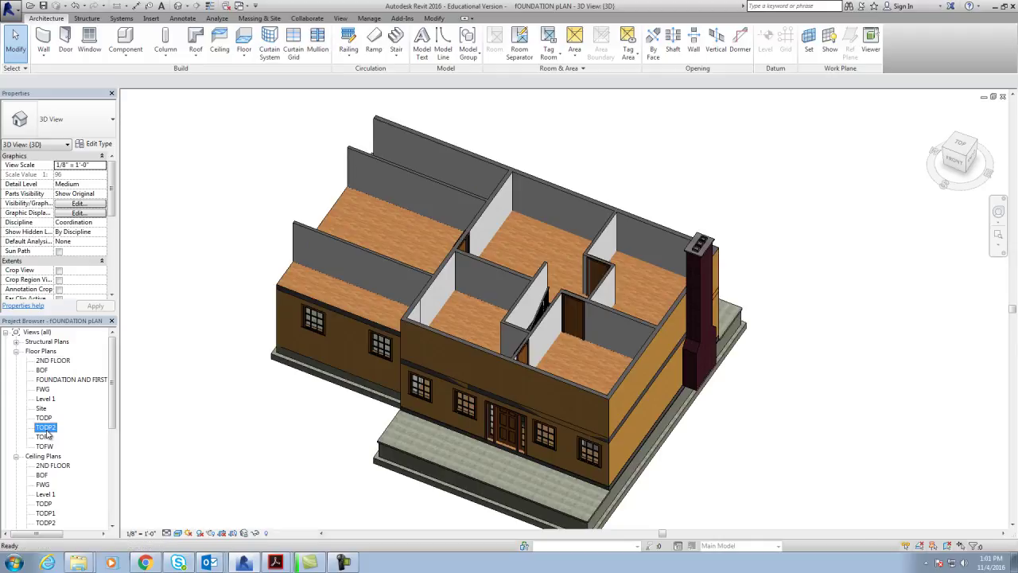
pyautogui.moveTo(636, 337); pyautogui.dragTo(534, 303, button='middle')
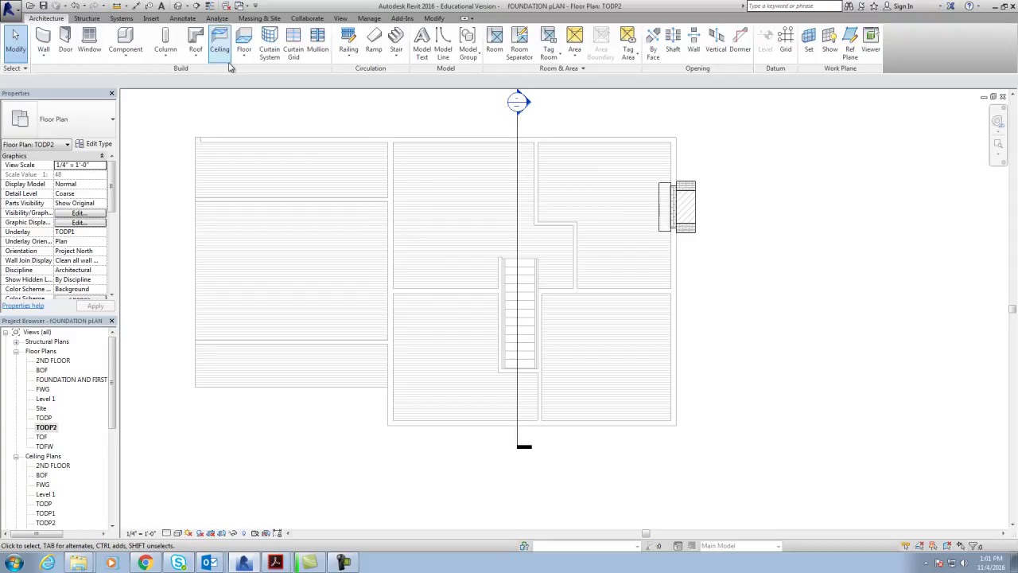
pyautogui.click(196, 49)
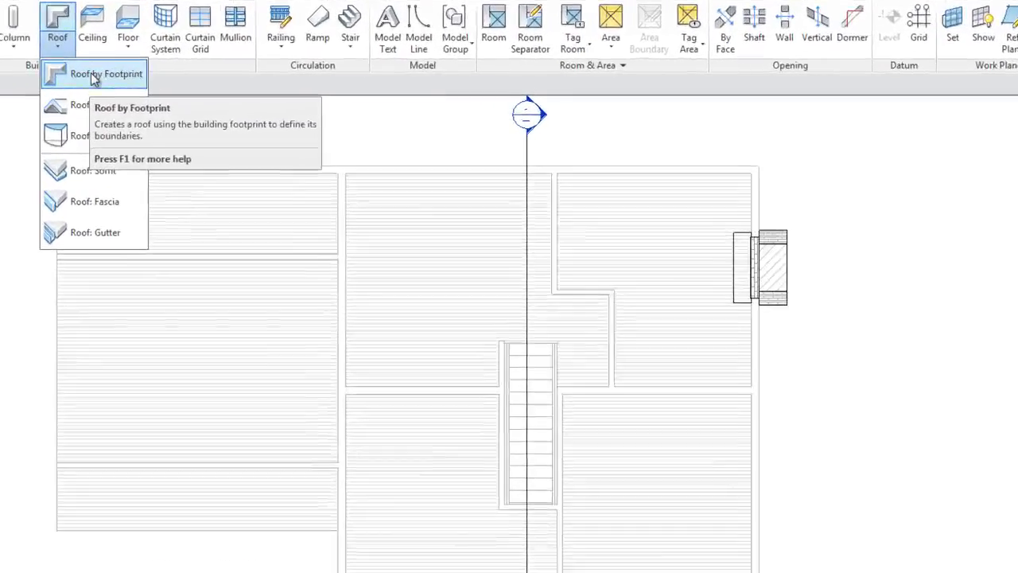
# Step: Start a footprint roof and pick the top, right, bottom and short left walls as boundaries
pyautogui.click(93, 78)
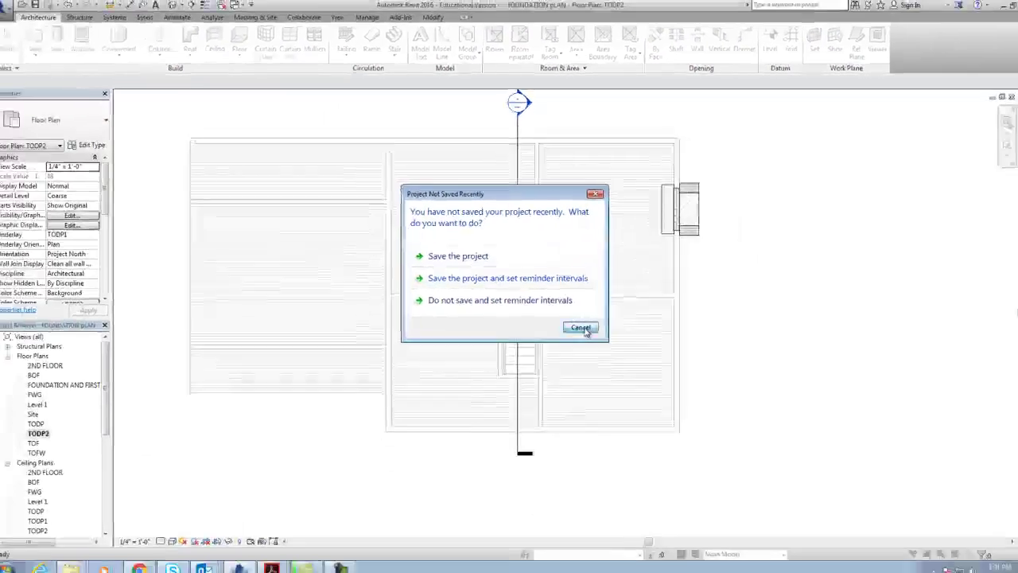
pyautogui.click(578, 330)
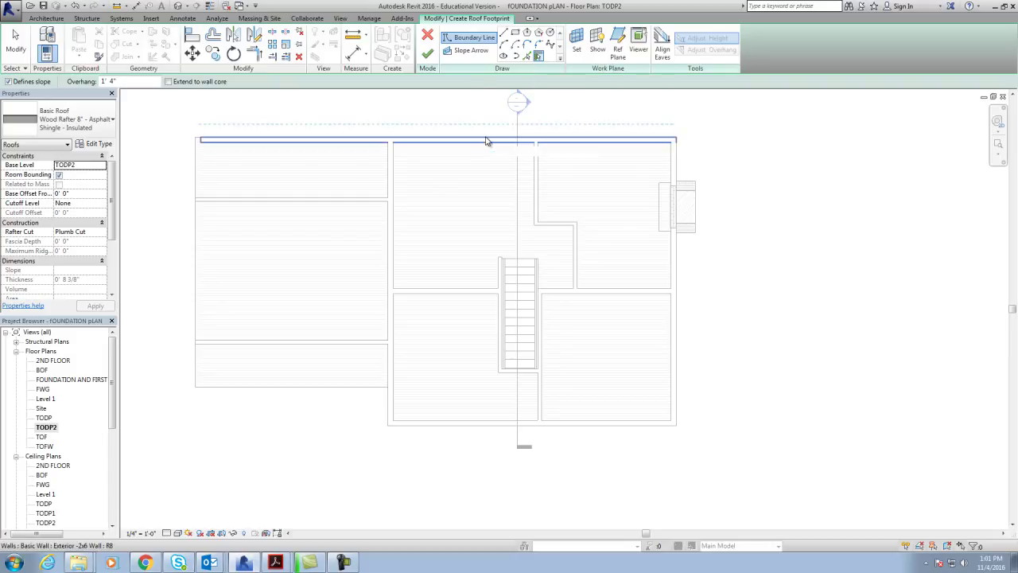
pyautogui.click(488, 141)
pyautogui.click(675, 279)
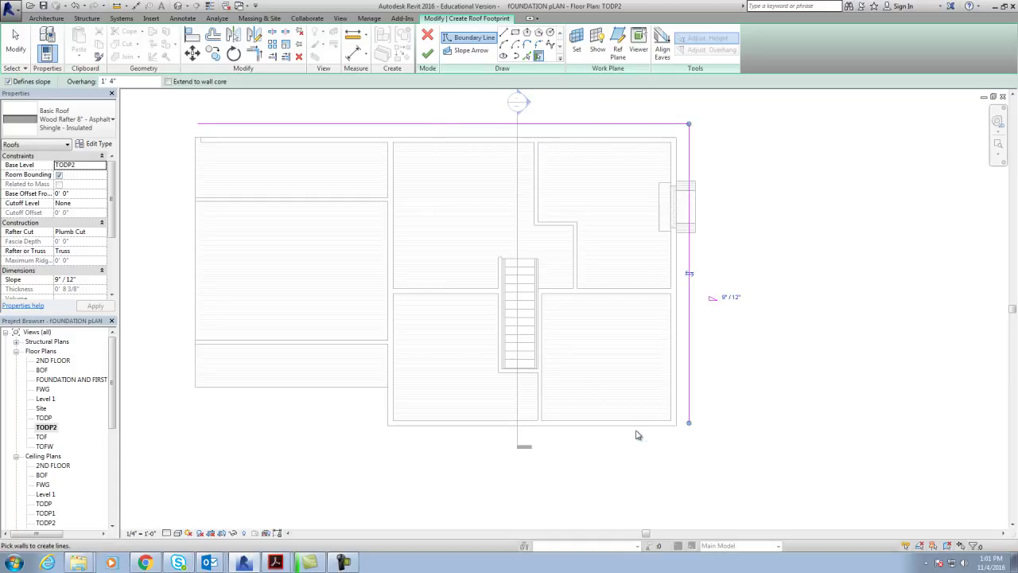
pyautogui.click(548, 422)
pyautogui.click(390, 392)
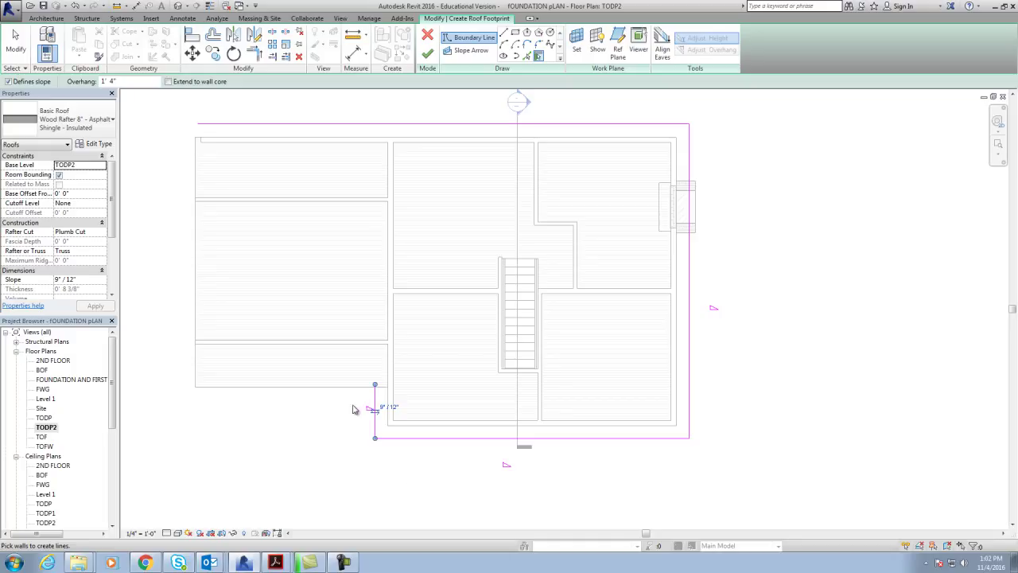
# Step: Extend the left line to the top edge, trim the top line to meet it, and finish the 9"/12" roof
pyautogui.moveTo(377, 386); pyautogui.dragTo(375, 125)
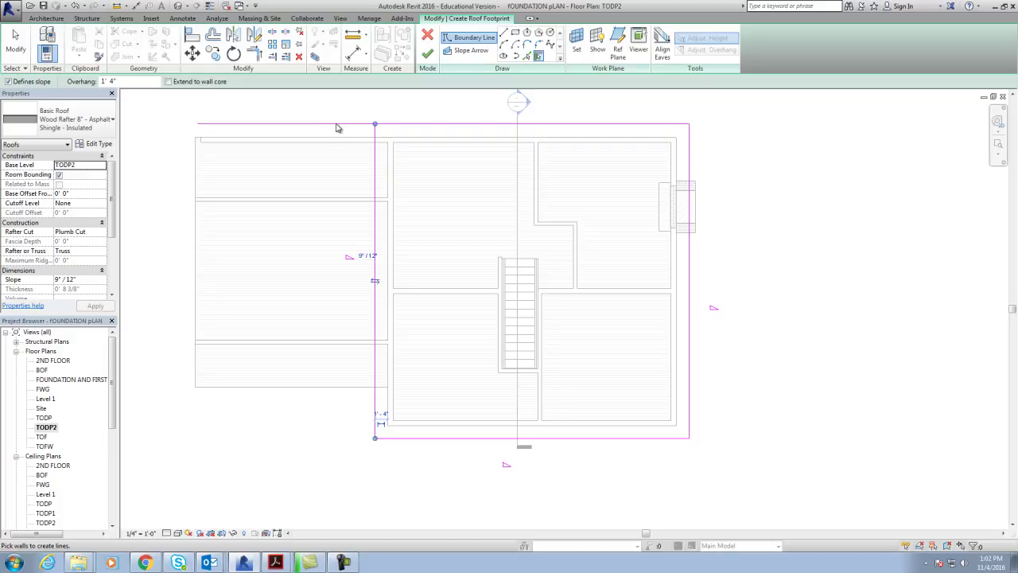
pyautogui.press('Escape')
pyautogui.click(214, 125)
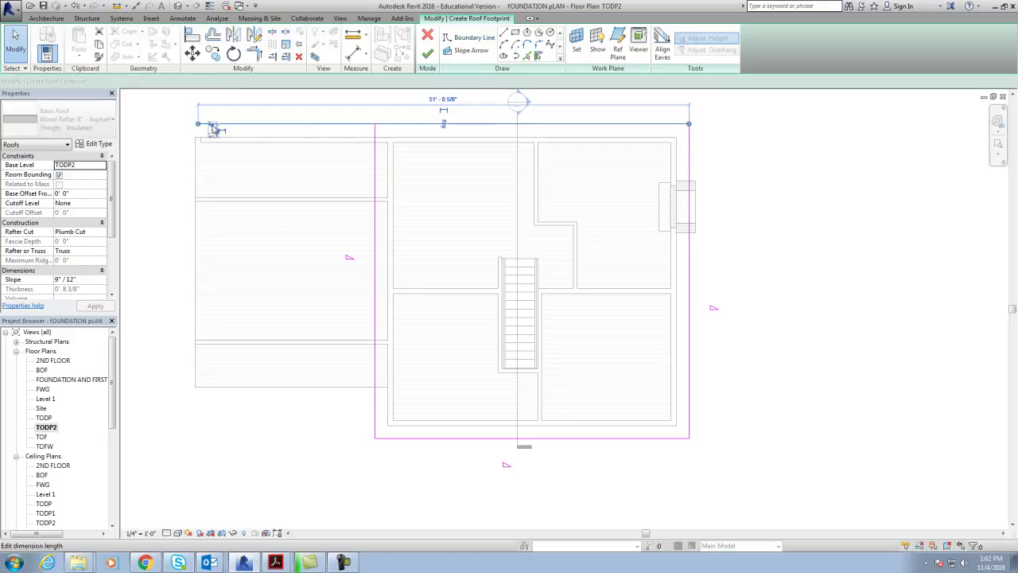
pyautogui.moveTo(199, 124); pyautogui.dragTo(373, 124)
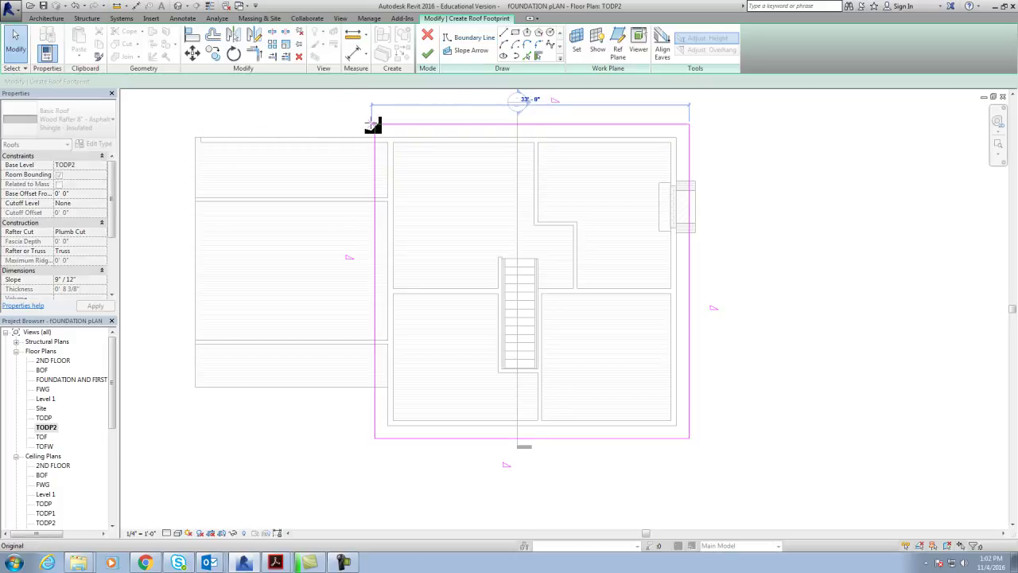
pyautogui.press('Escape')
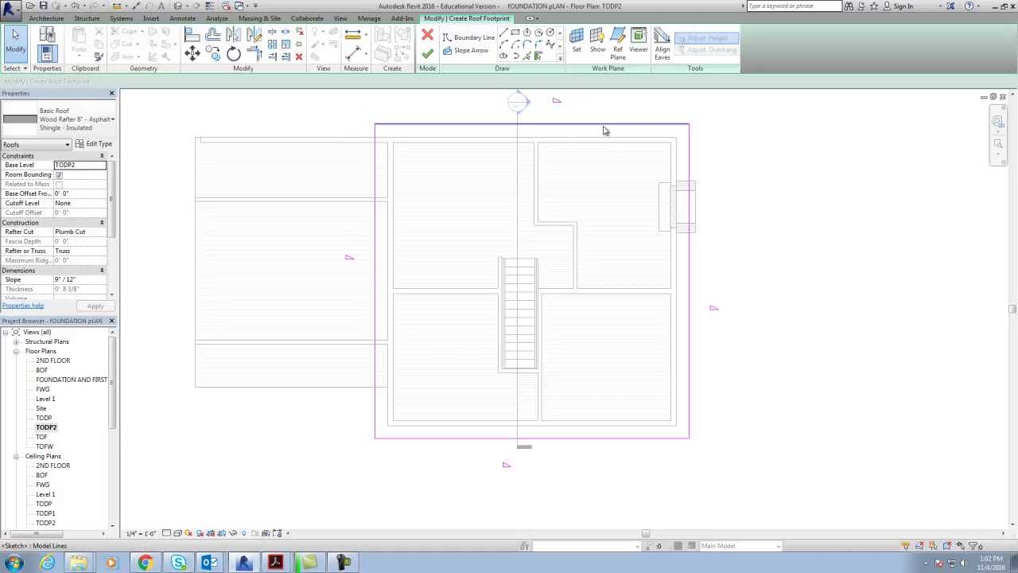
pyautogui.click(605, 129)
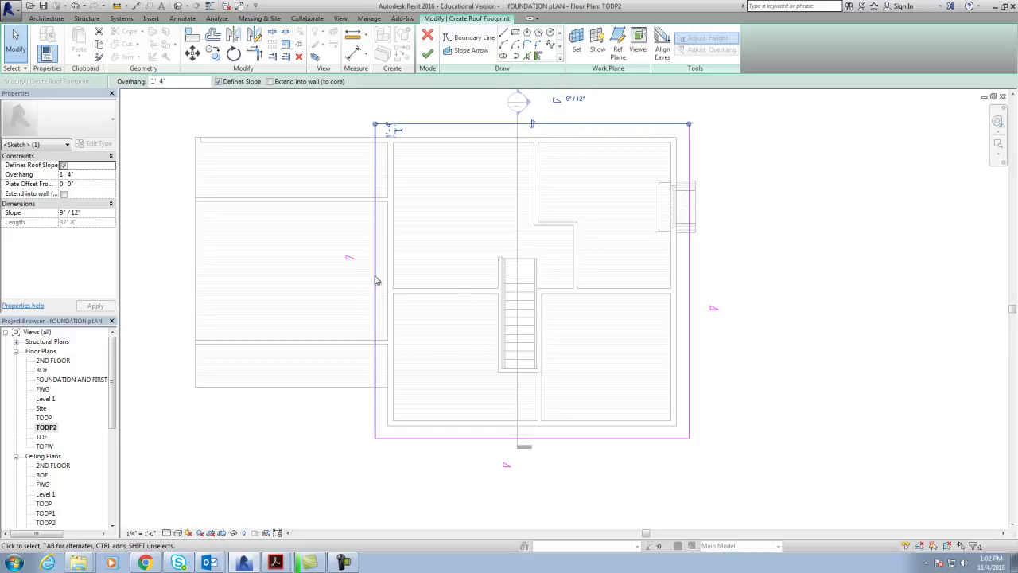
pyautogui.click(427, 53)
# Step: Select the hip roof in the 3D view and edit its footprint, shown on the 2ND FLOOR plan
pyautogui.click(178, 5)
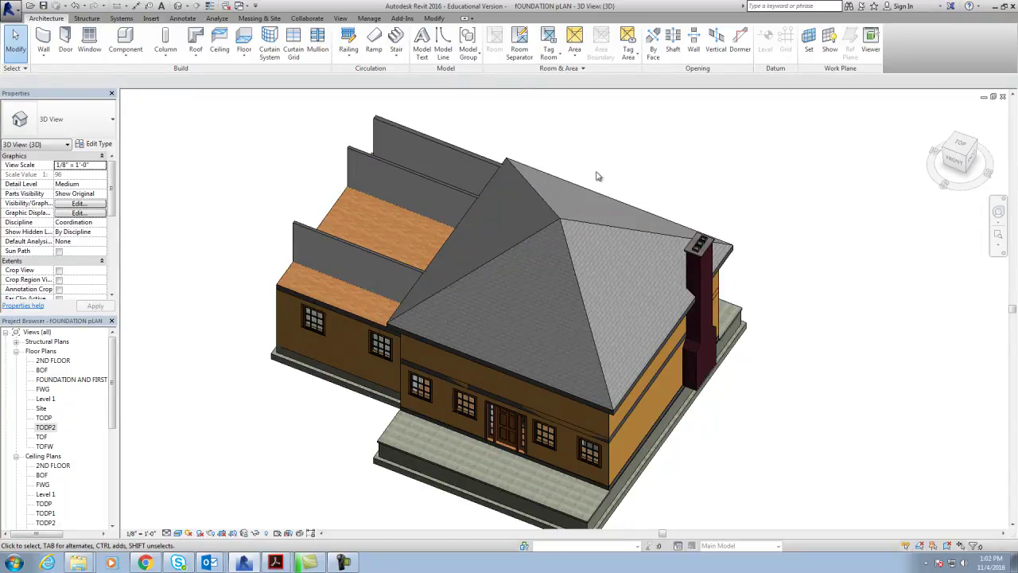
pyautogui.click(549, 185)
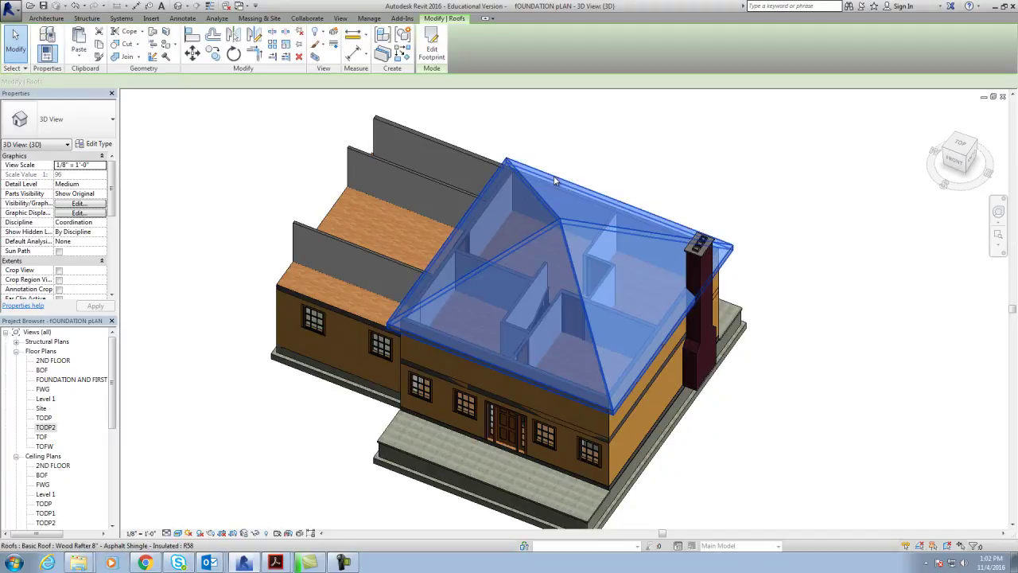
pyautogui.click(428, 47)
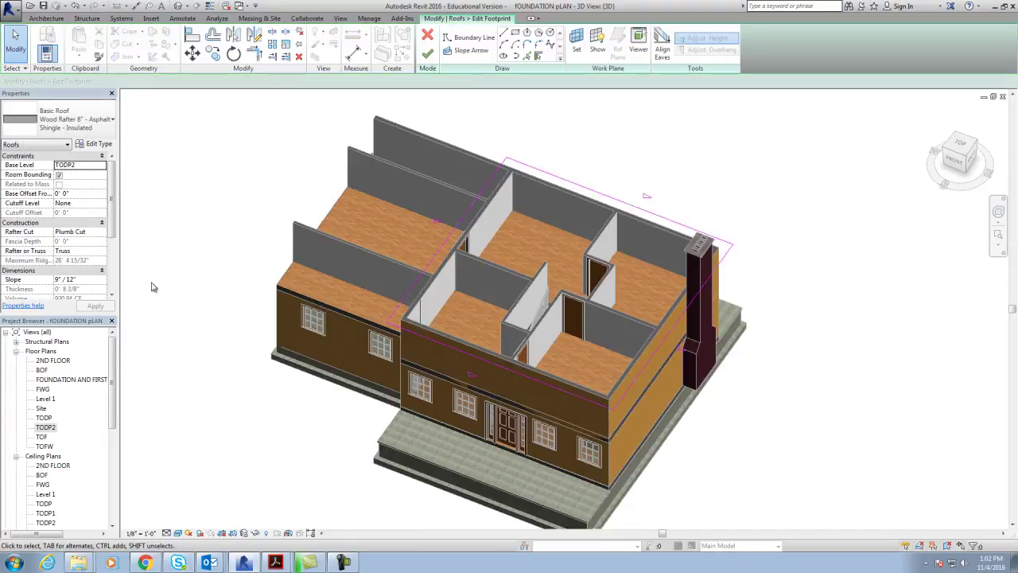
pyautogui.doubleClick(54, 362)
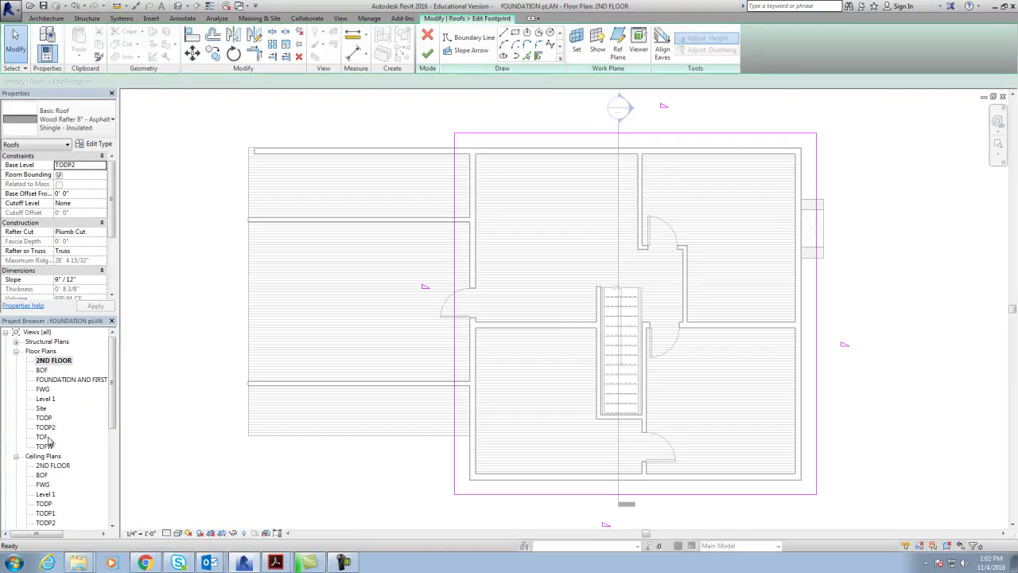
# Step: On TODP2, turn off Defines Slope for the left and right footprint lines
pyautogui.doubleClick(45, 428)
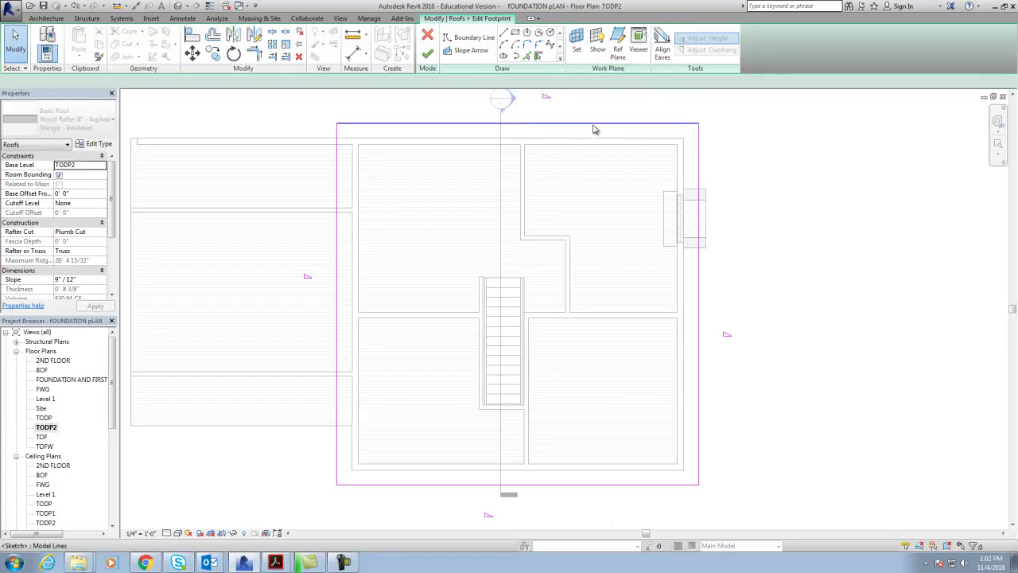
pyautogui.click(593, 125)
pyautogui.press('Escape')
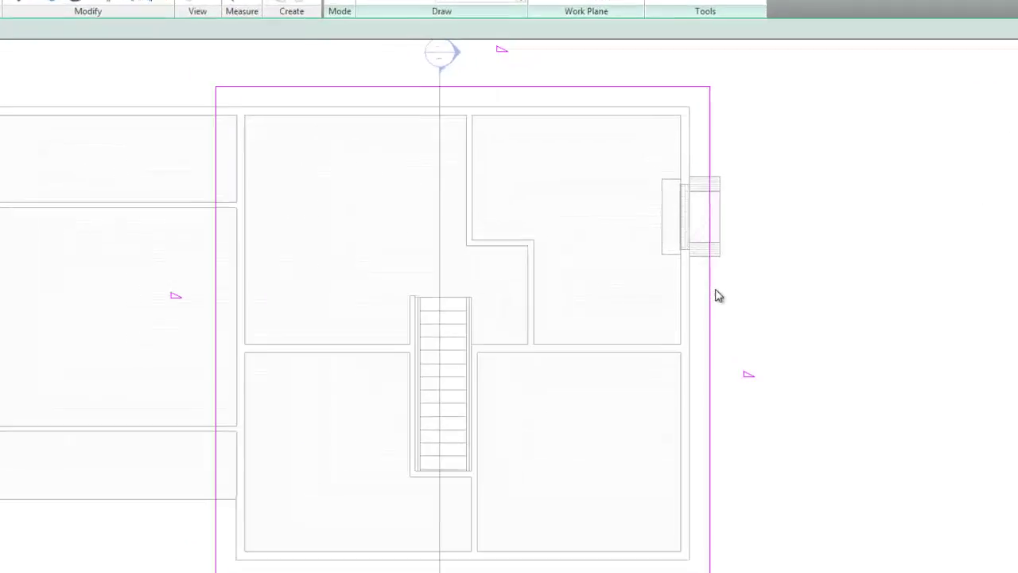
pyautogui.click(699, 258)
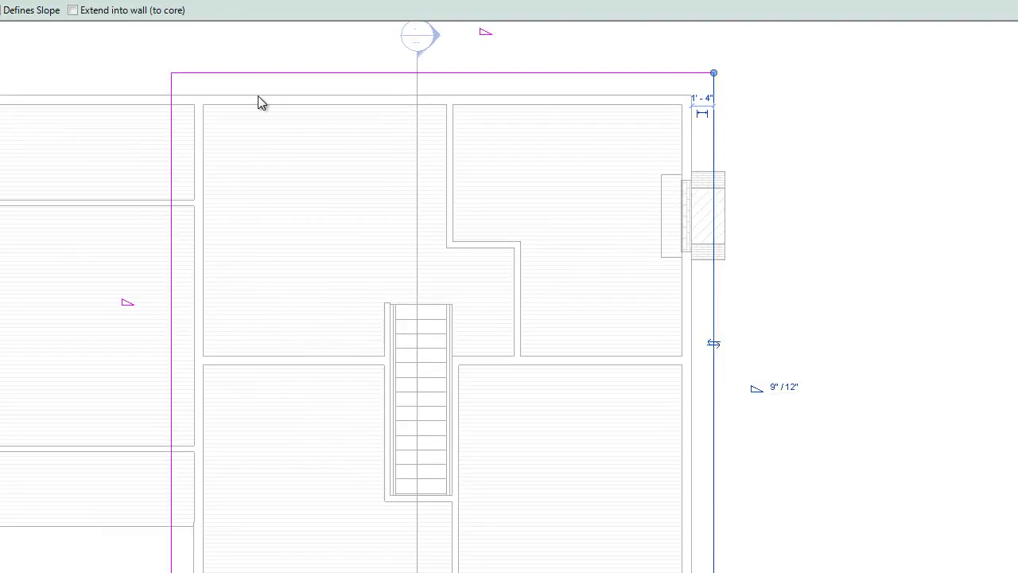
pyautogui.click(2, 13)
pyautogui.click(172, 366)
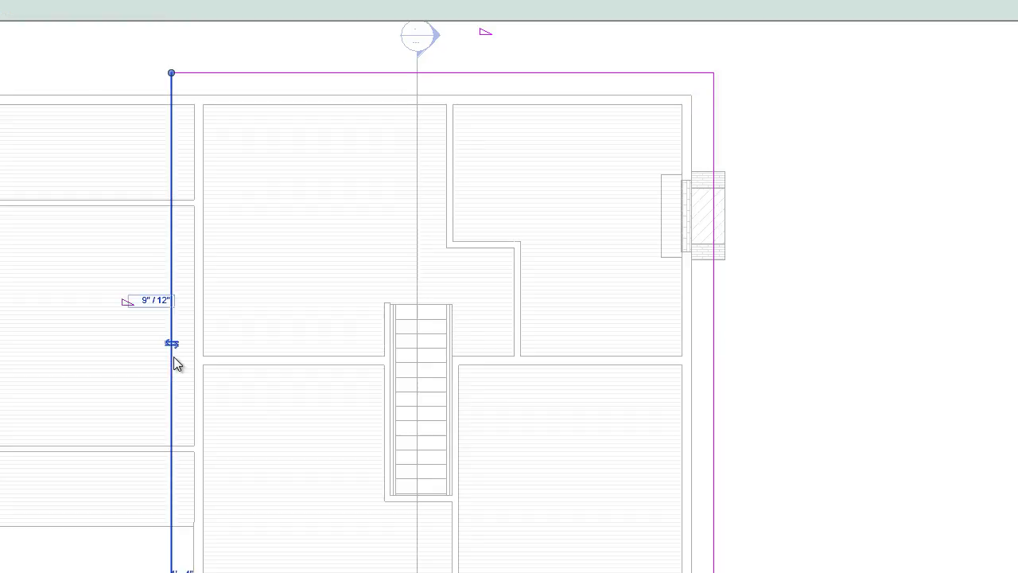
pyautogui.click(3, 13)
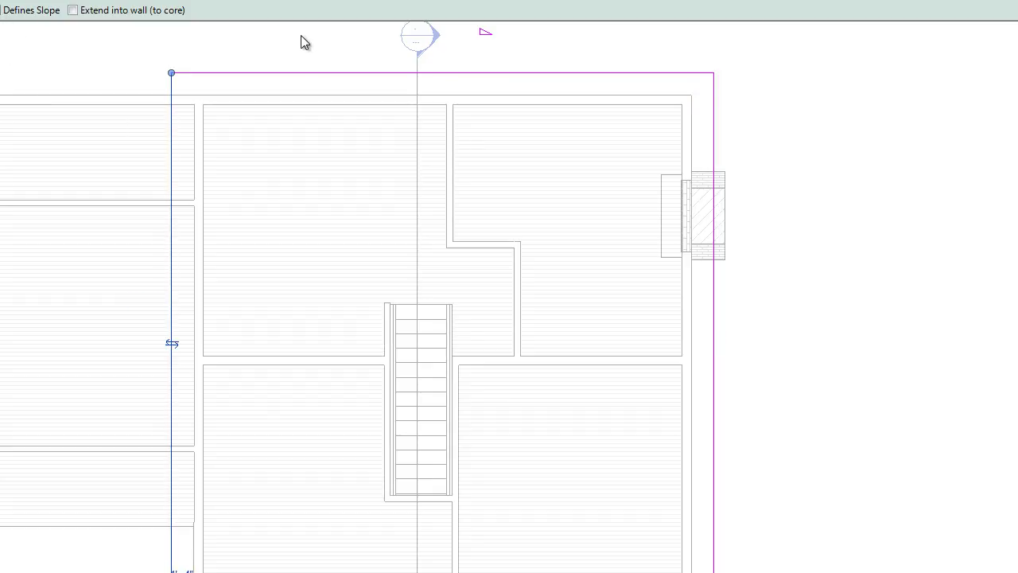
# Step: Change the top footprint line's slope to 10"/12"
pyautogui.click(416, 72)
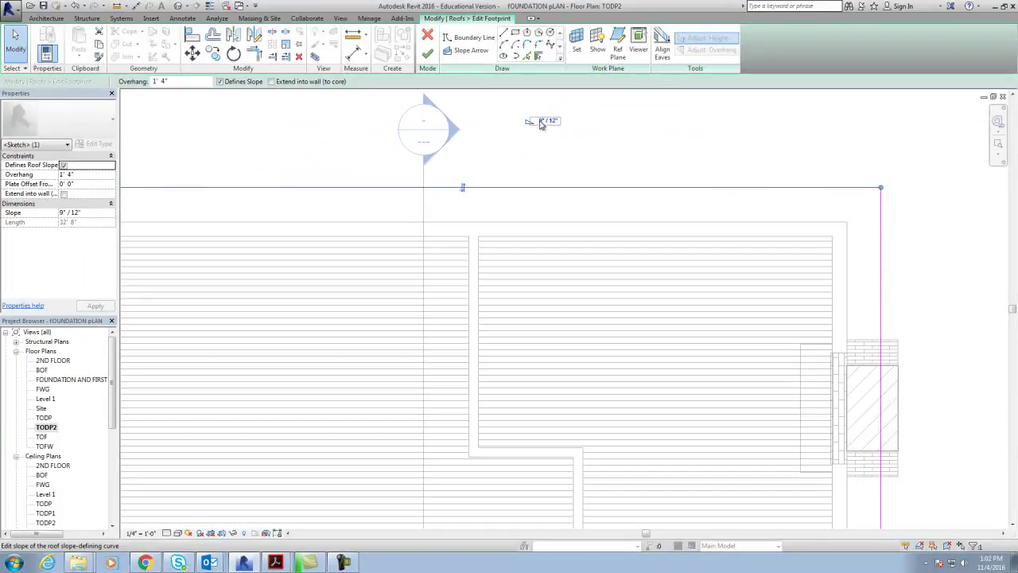
pyautogui.click(542, 123)
pyautogui.write('10')
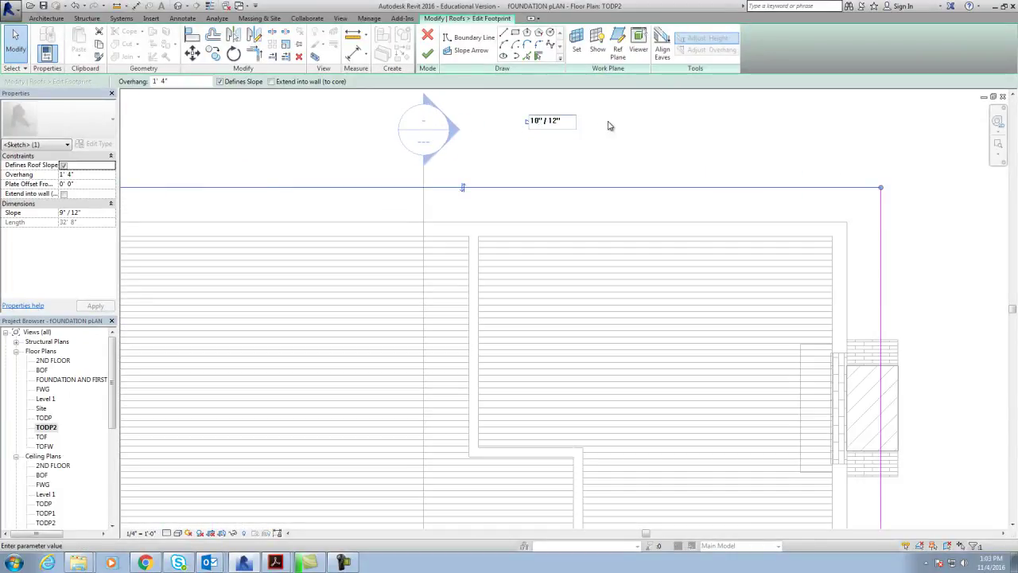
pyautogui.click(610, 125)
# Step: Change the bottom footprint line's slope to 10"/12"
pyautogui.scroll(-3, 622, 132)
pyautogui.scroll(-2, 623, 136)
pyautogui.keyDown('ctrl'); pyautogui.scroll(-2, 689, 273); pyautogui.keyUp('ctrl')
pyautogui.keyDown('ctrl'); pyautogui.scroll(-2, 584, 392); pyautogui.keyUp('ctrl')
pyautogui.scroll(2, 585, 437)
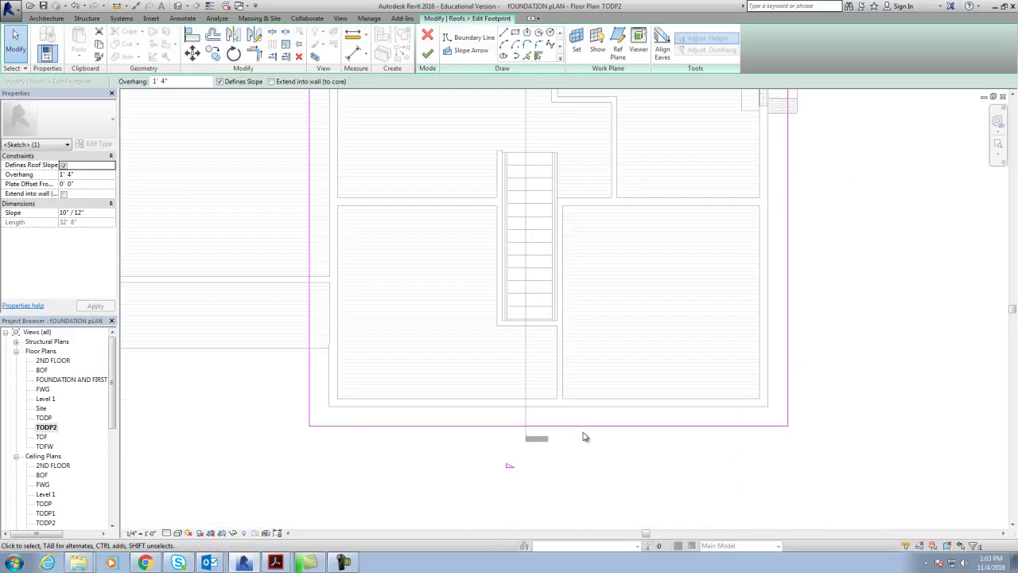
pyautogui.click(548, 425)
pyautogui.click(523, 463)
pyautogui.click(517, 464)
pyautogui.click(631, 462)
pyautogui.scroll(-2, 679, 450)
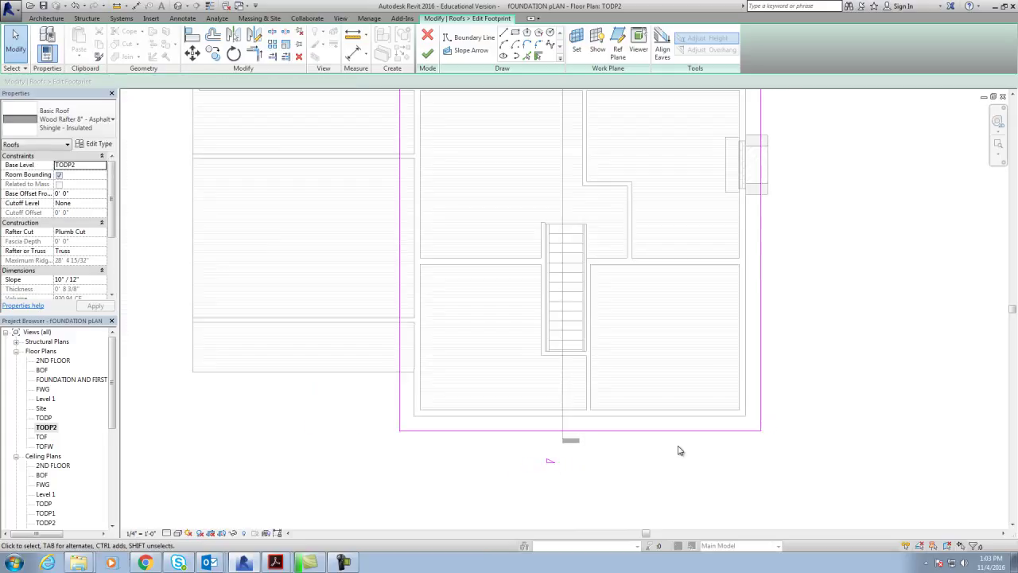
pyautogui.scroll(-1, 679, 450)
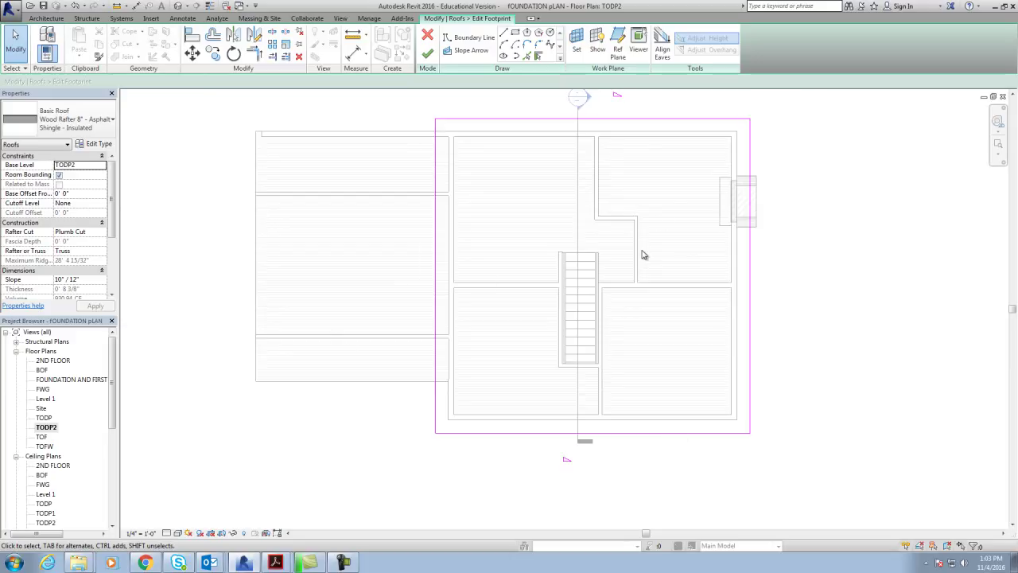
# Step: Keep the Wood Rafter 8" - Asphalt Shingle - Insulated roof type, review its structure layers, and apply
pyautogui.click(55, 129)
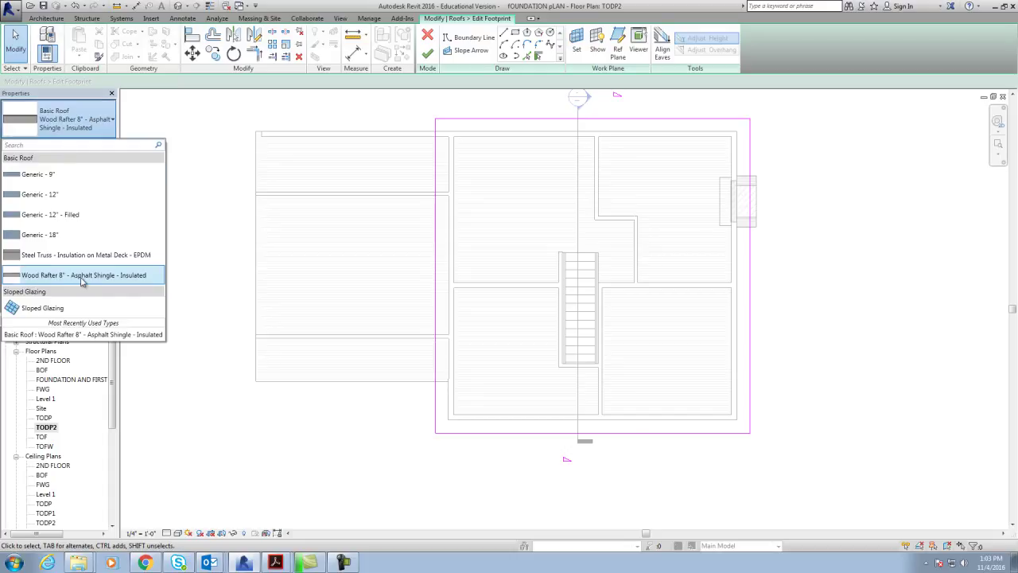
pyautogui.click(136, 277)
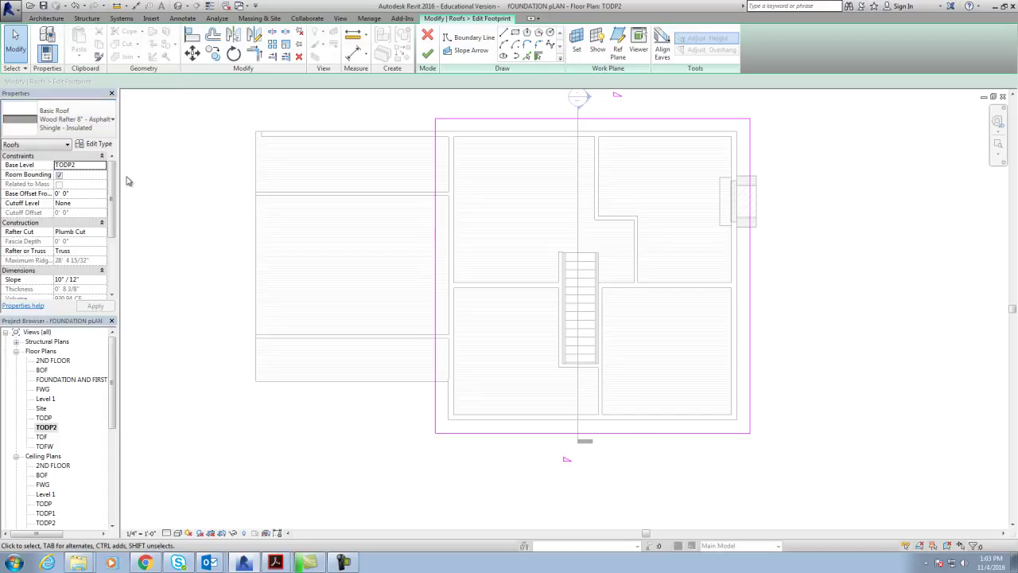
pyautogui.click(92, 145)
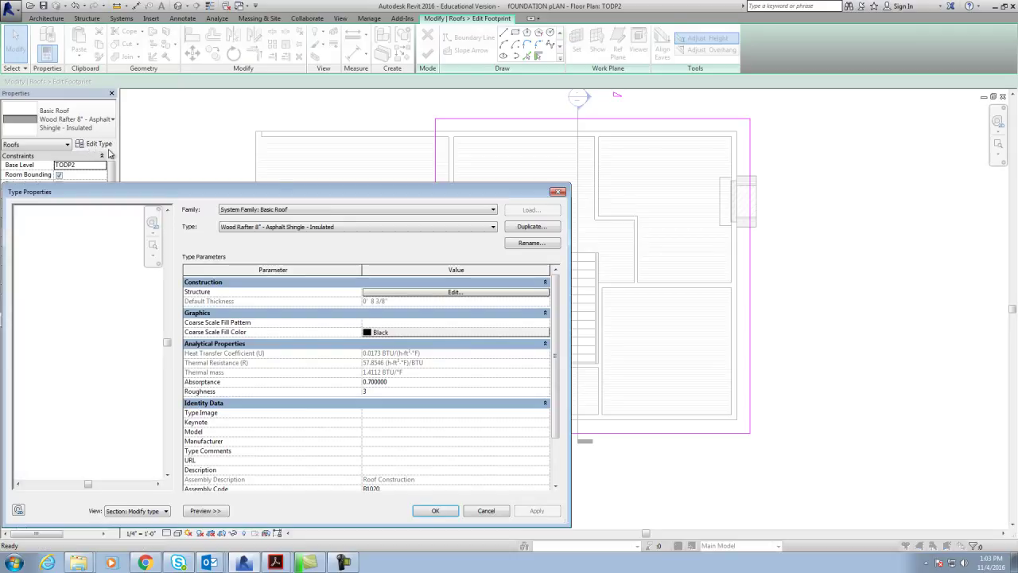
pyautogui.click(487, 293)
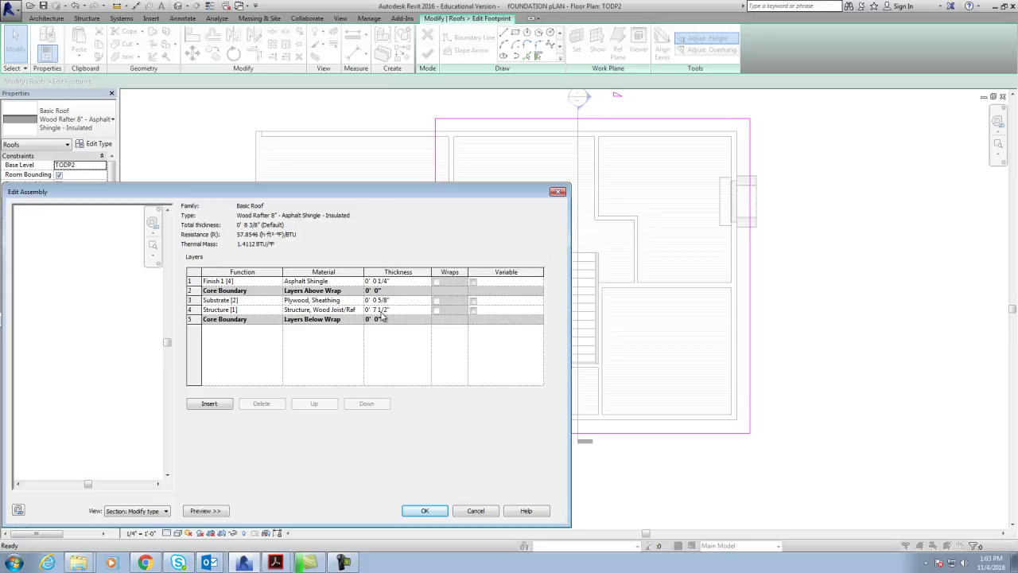
pyautogui.click(425, 510)
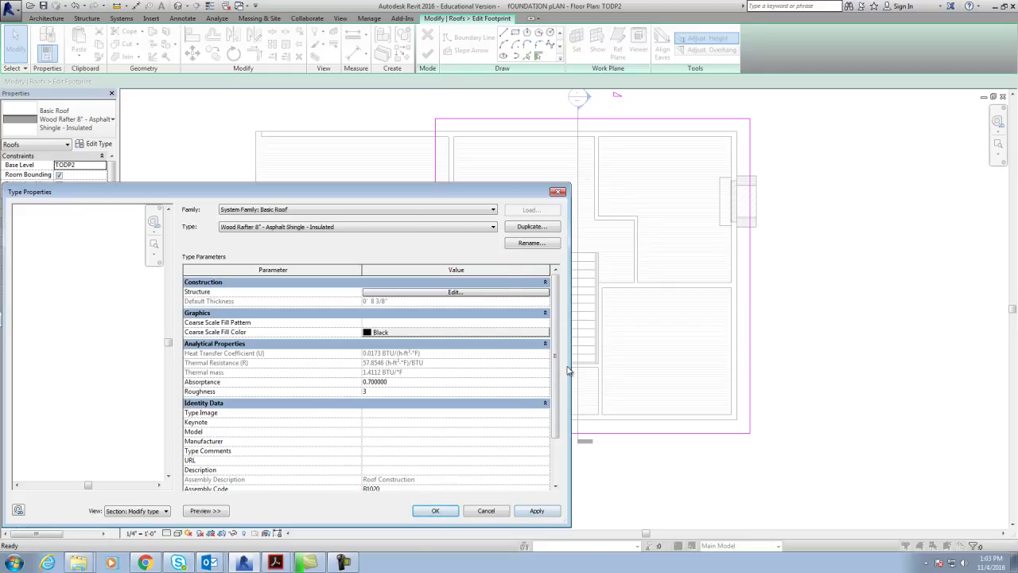
pyautogui.click(538, 511)
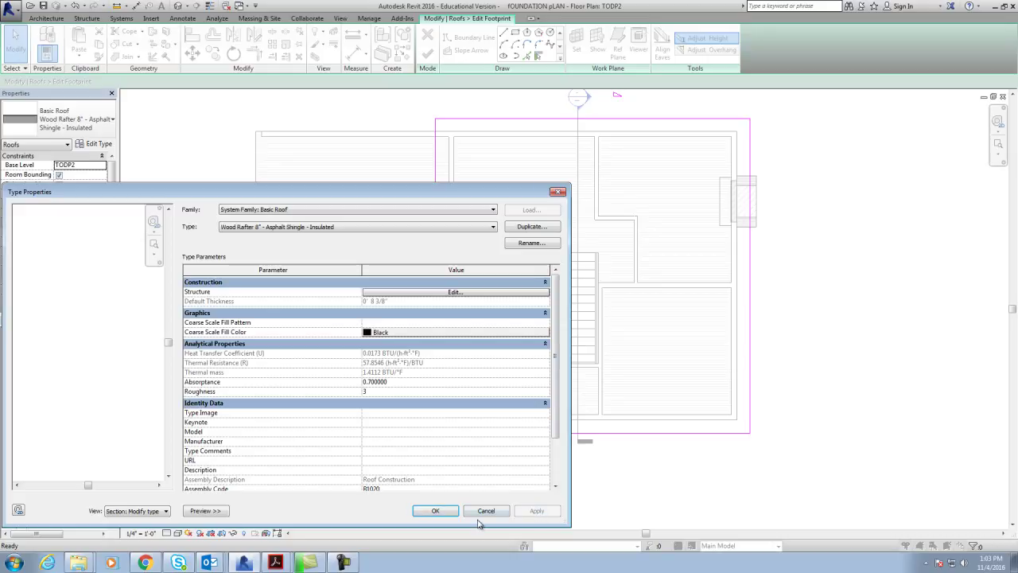
pyautogui.click(445, 511)
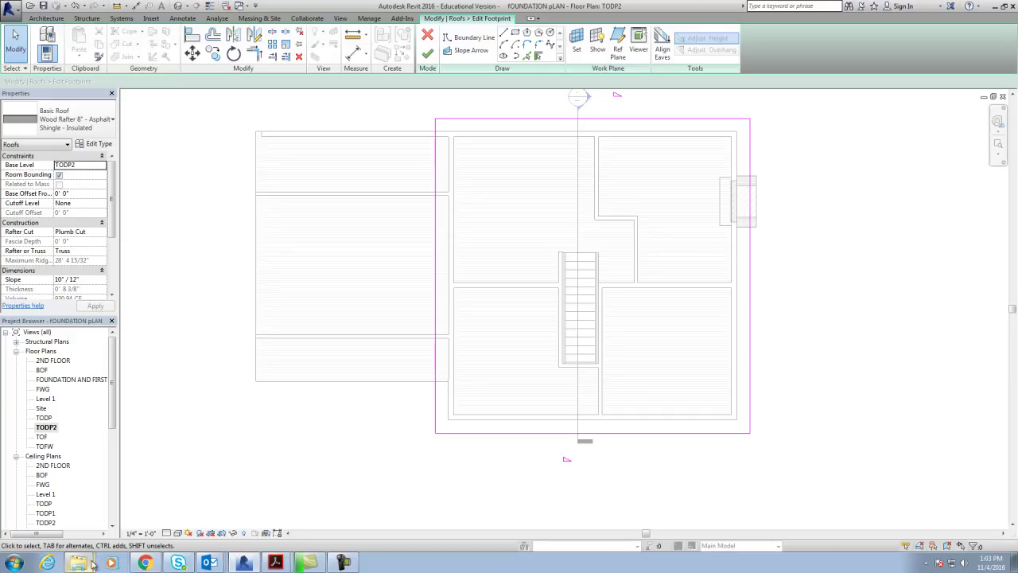
# Step: Open HPSC0283.pdf in Acrobat and scroll through its maximum rafter span table
pyautogui.click(282, 564)
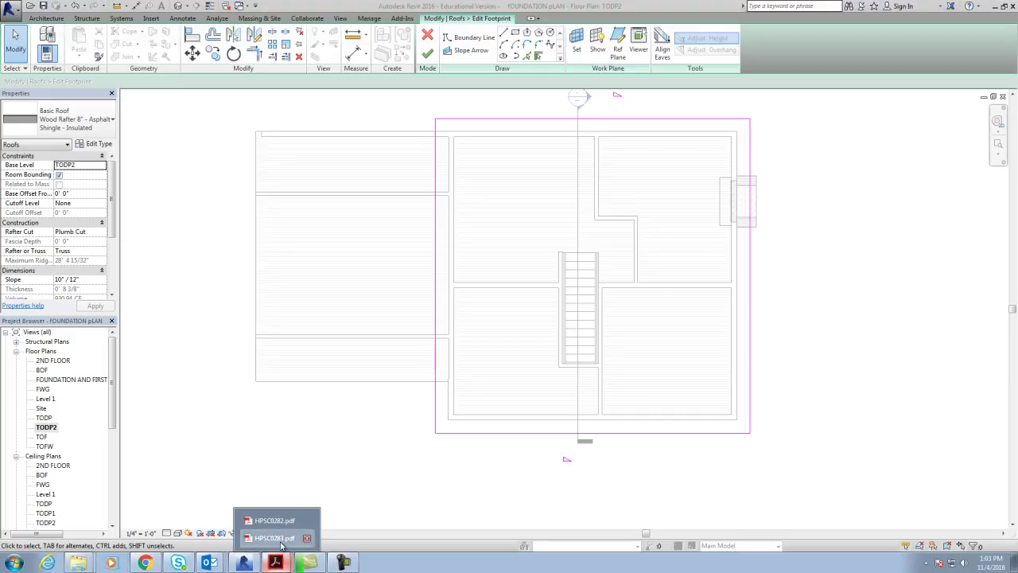
pyautogui.click(270, 538)
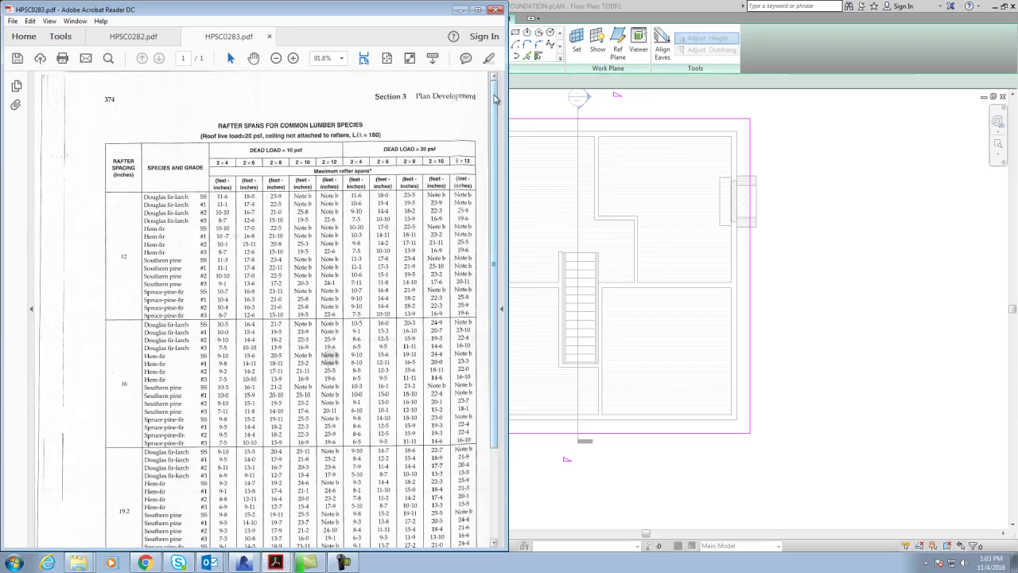
pyautogui.moveTo(494, 97); pyautogui.dragTo(494, 128)
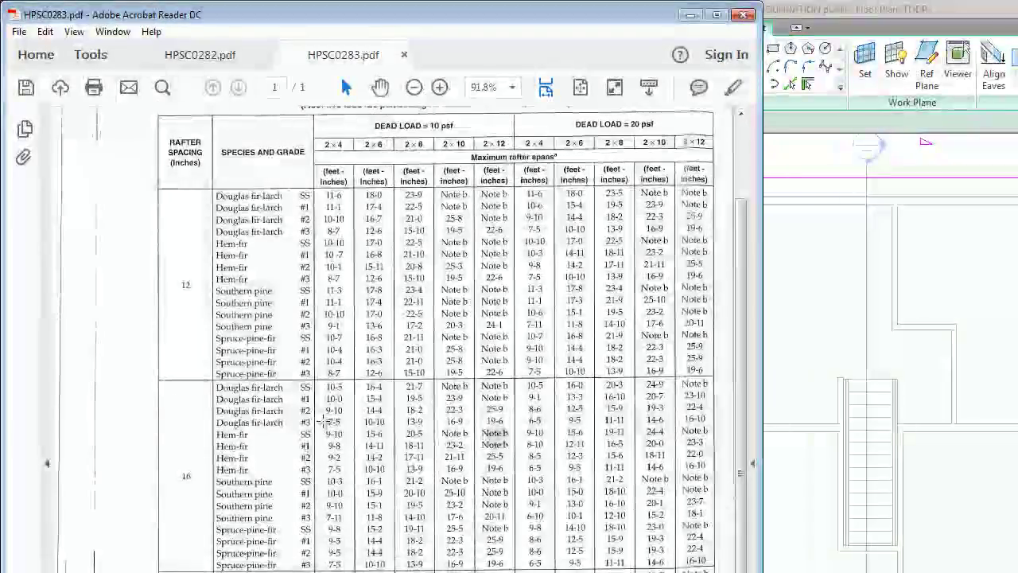
pyautogui.scroll(-1, 754, 226)
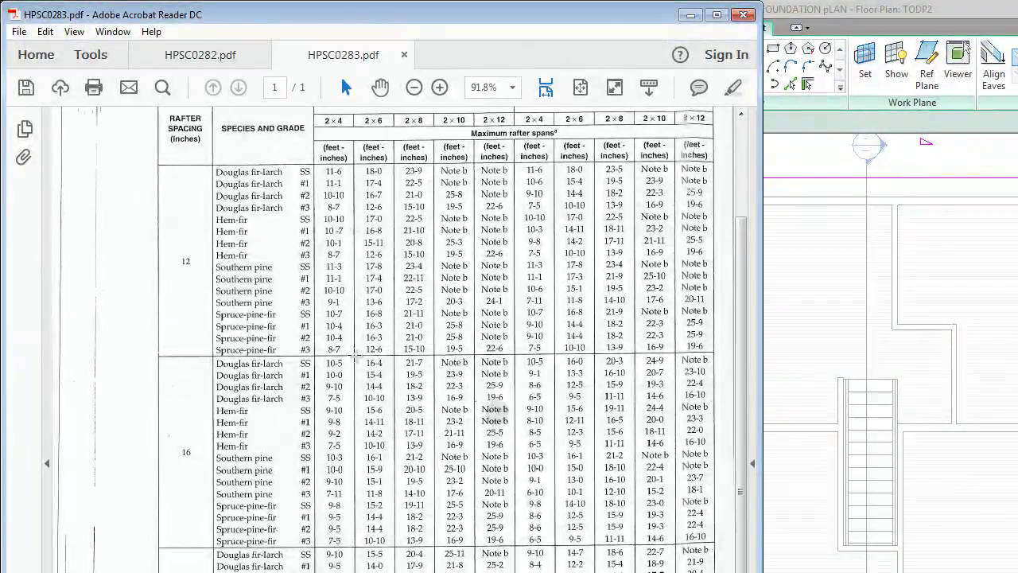
pyautogui.scroll(3, 740, 422)
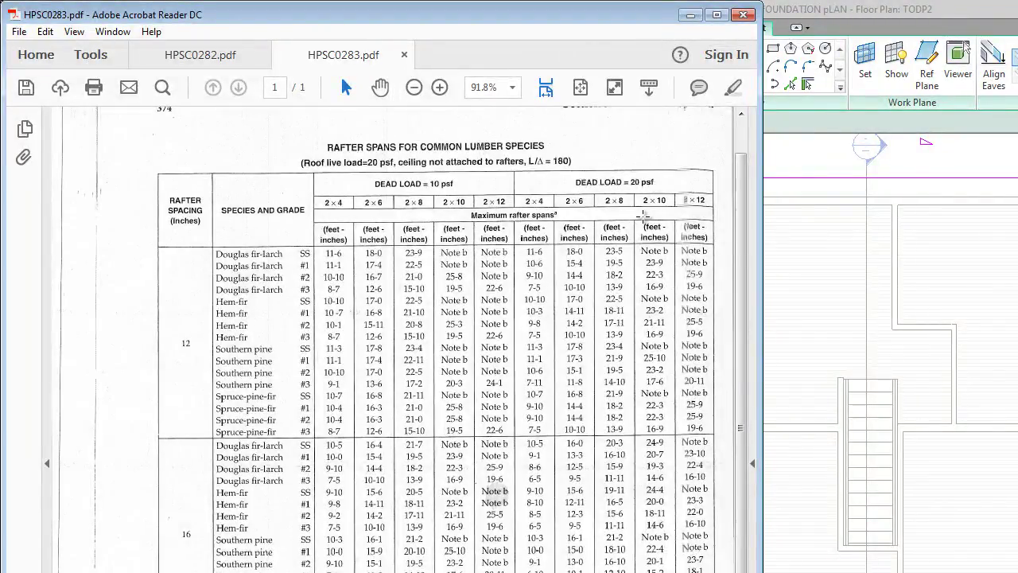
pyautogui.moveTo(741, 287); pyautogui.dragTo(749, 347)
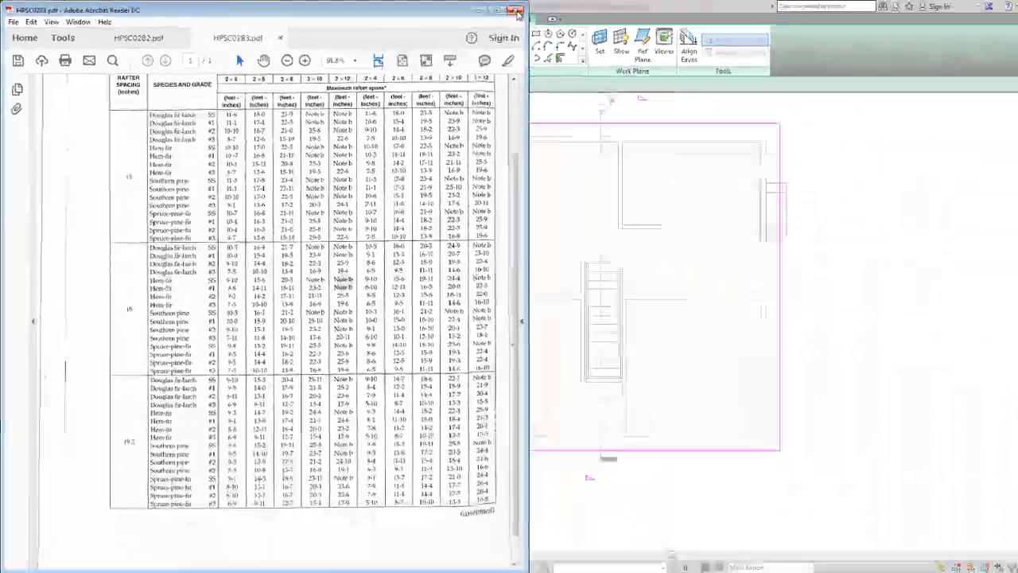
# Step: Close HPSC0283.pdf without saving, minimize Acrobat, and finish the roof sketch in Revit
pyautogui.click(515, 11)
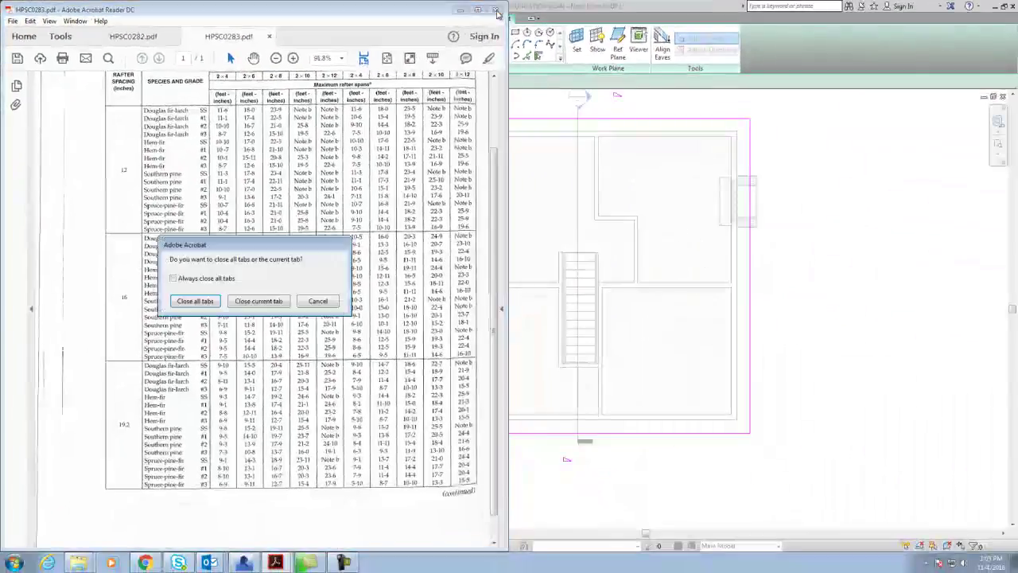
pyautogui.click(259, 302)
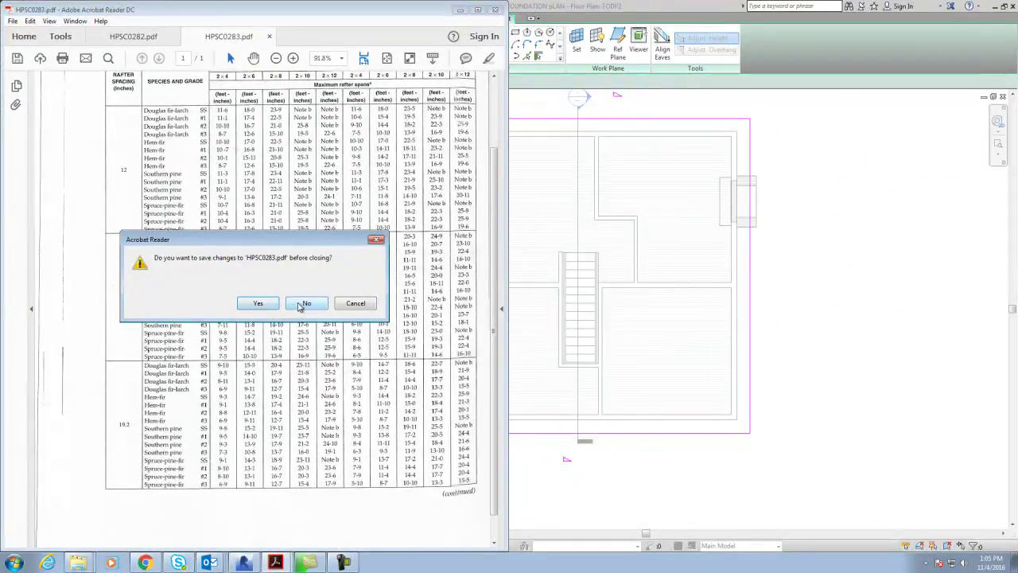
pyautogui.click(305, 303)
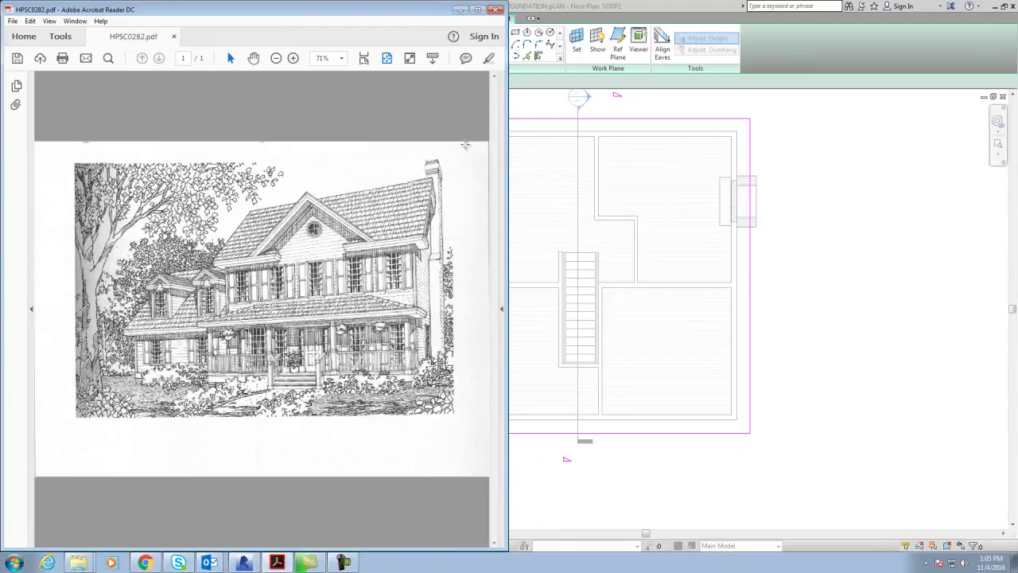
pyautogui.click(460, 10)
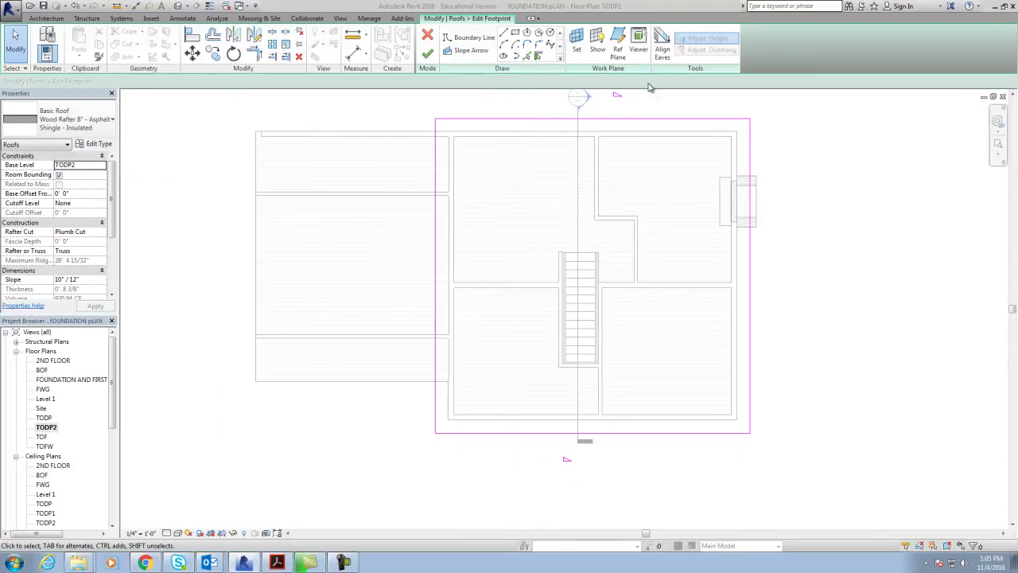
pyautogui.click(427, 54)
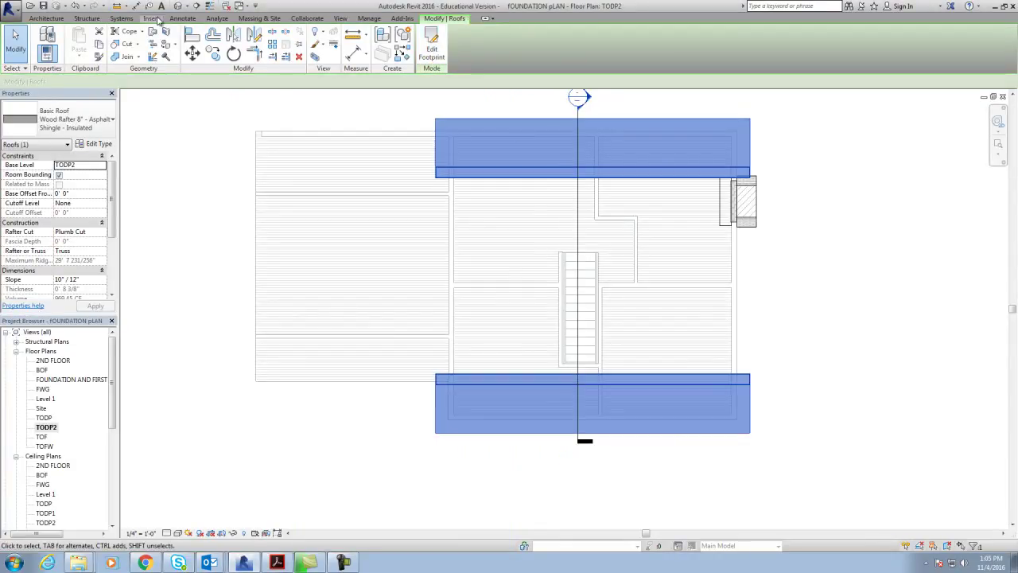
# Step: In the 3D view, look from the right and zoom in where the roof eave meets the wall
pyautogui.click(178, 6)
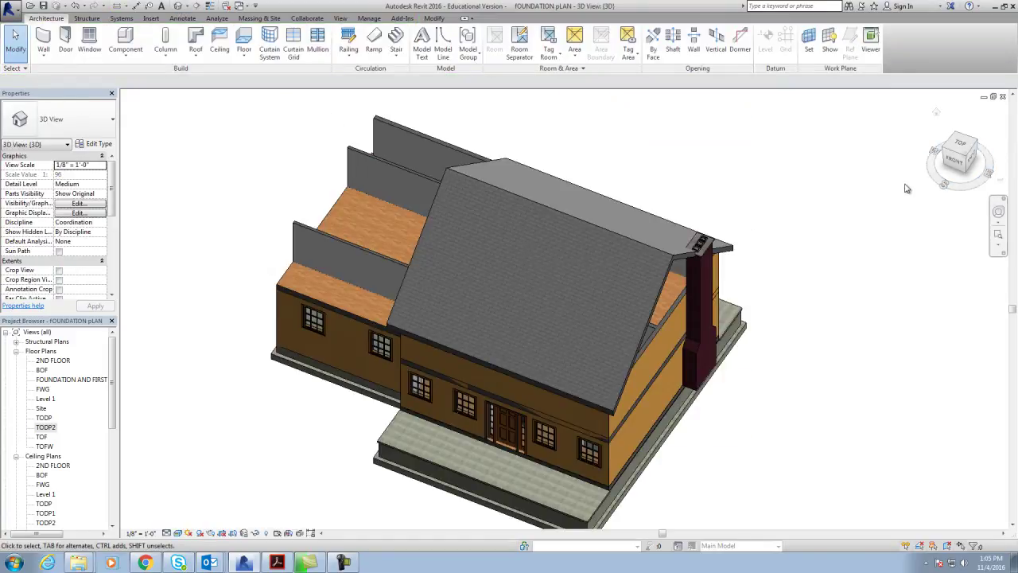
pyautogui.click(964, 159)
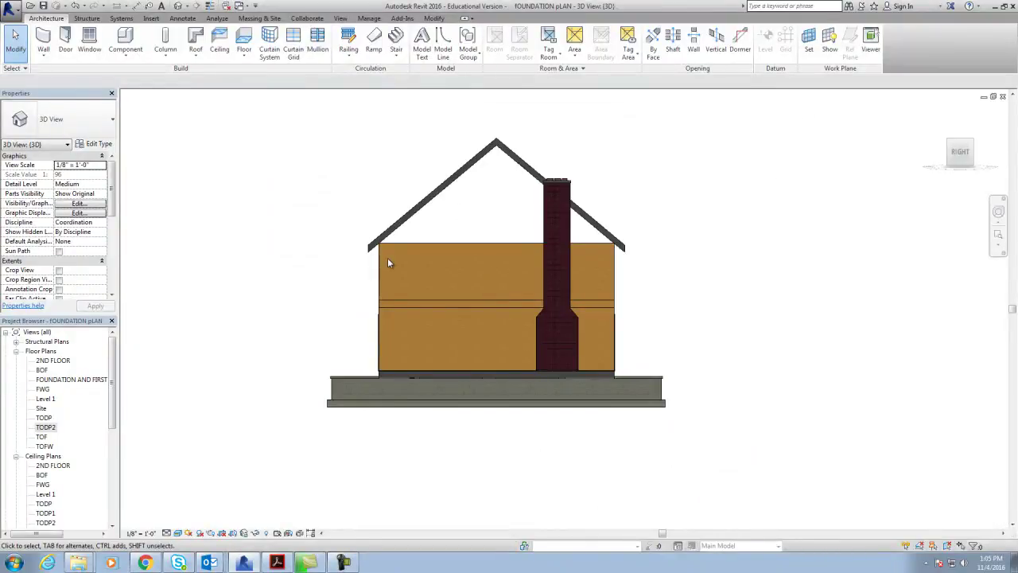
pyautogui.scroll(3, 385, 263)
pyautogui.scroll(2, 383, 261)
pyautogui.scroll(2, 382, 259)
pyautogui.scroll(1, 381, 253)
pyautogui.scroll(1, 373, 240)
pyautogui.moveTo(379, 220); pyautogui.dragTo(348, 313, button='middle')
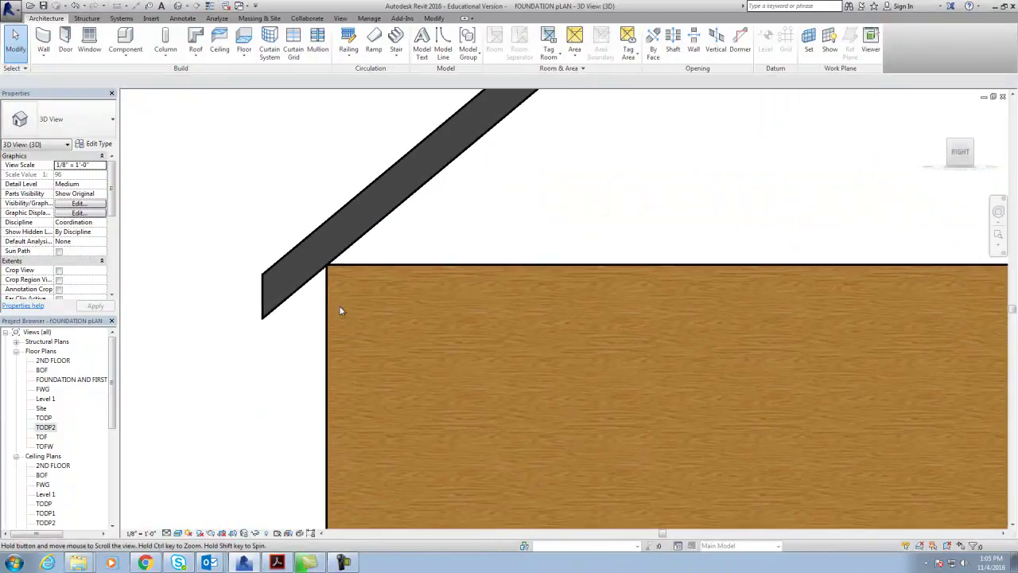
# Step: Zoom back out to fit the whole house and orbit to a front corner view
pyautogui.scroll(-1, 334, 250)
pyautogui.scroll(-1, 334, 252)
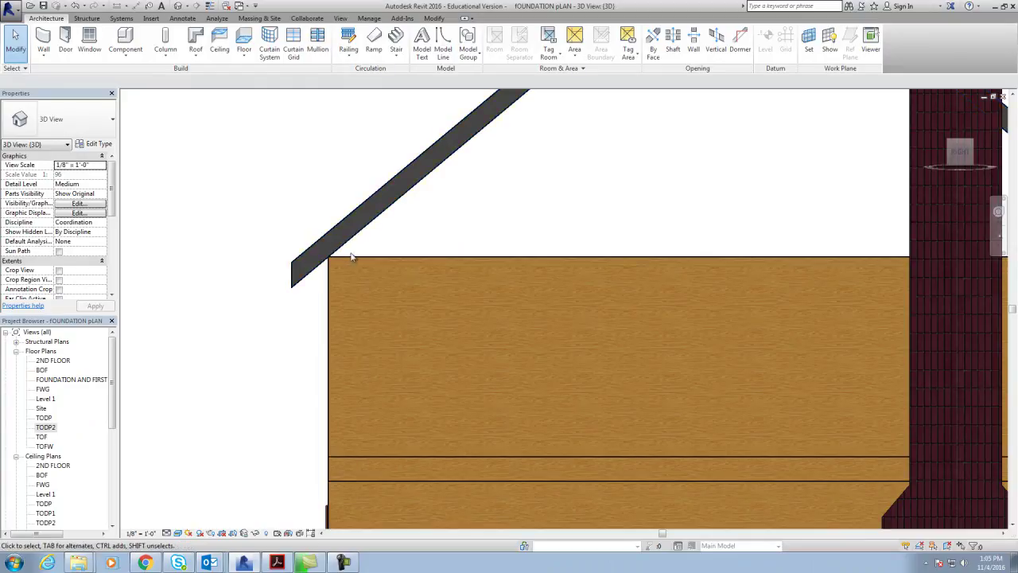
pyautogui.press('z')
pyautogui.press('f')
pyautogui.moveTo(967, 157); pyautogui.dragTo(153, 164)
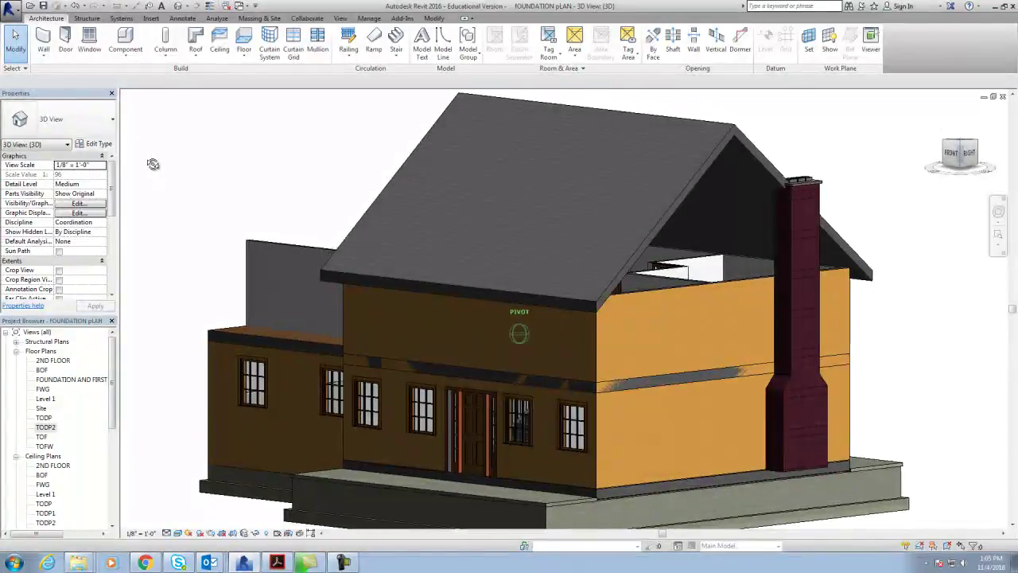
# Step: Attach the side wall's top to the new roof
pyautogui.click(696, 289)
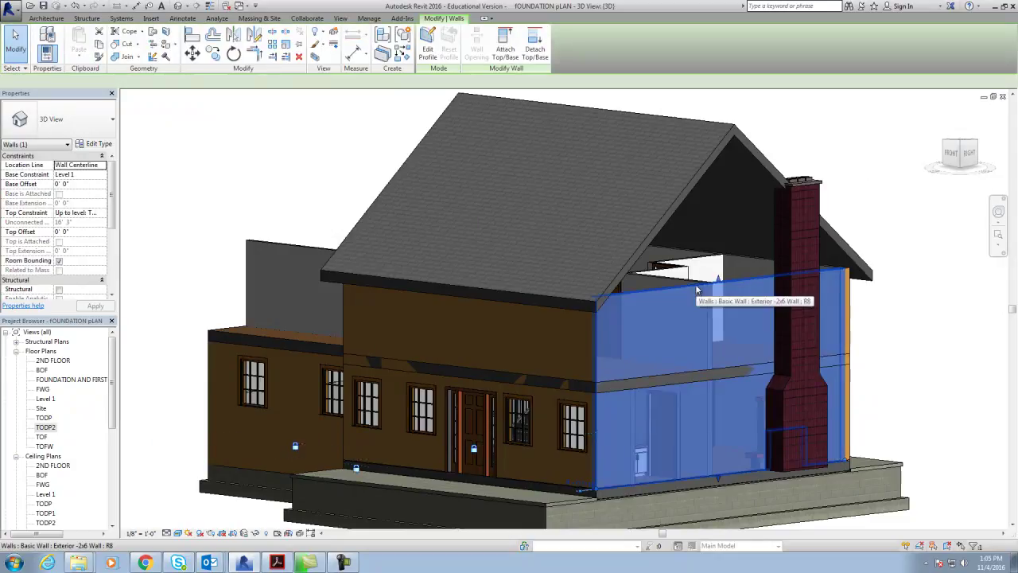
pyautogui.click(505, 48)
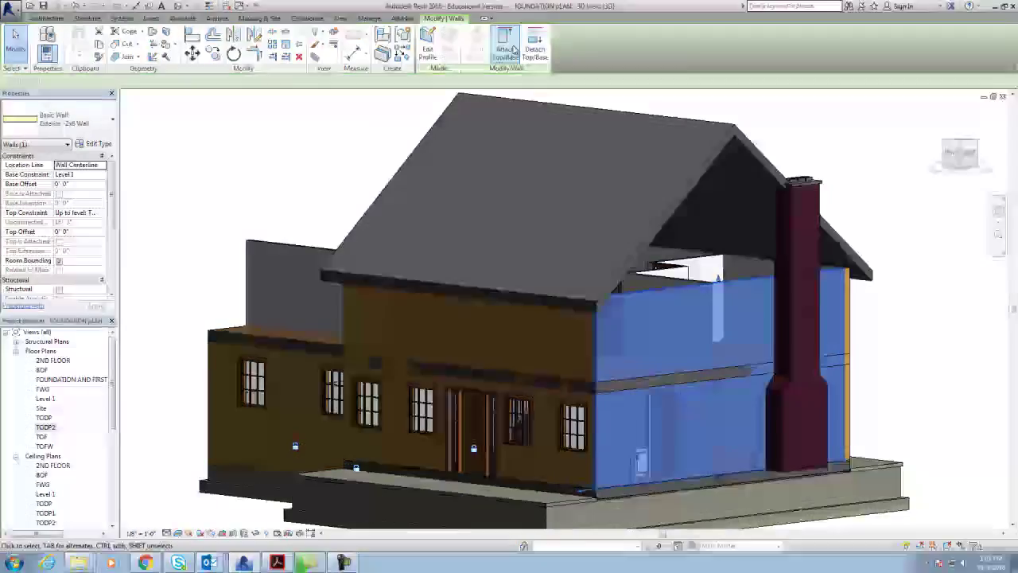
pyautogui.click(707, 158)
pyautogui.click(818, 141)
# Step: Orbit around the house and inspect the corner wall below the roof from the left side
pyautogui.moveTo(959, 155)
pyautogui.mouseDown()
pyautogui.moveTo(265, 161)
pyautogui.moveTo(428, 170)
pyautogui.mouseUp()
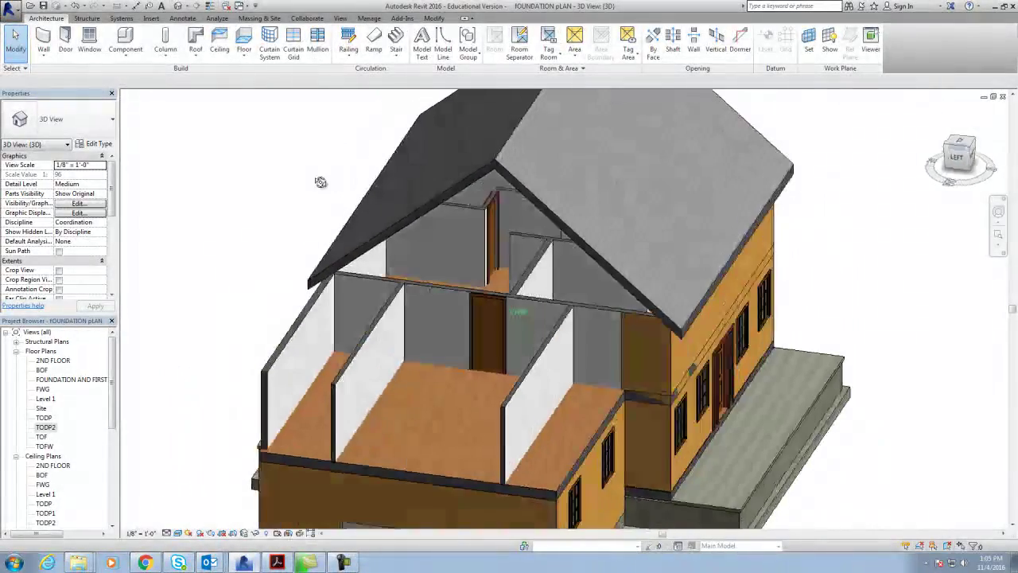
pyautogui.moveTo(428, 170); pyautogui.dragTo(320, 182)
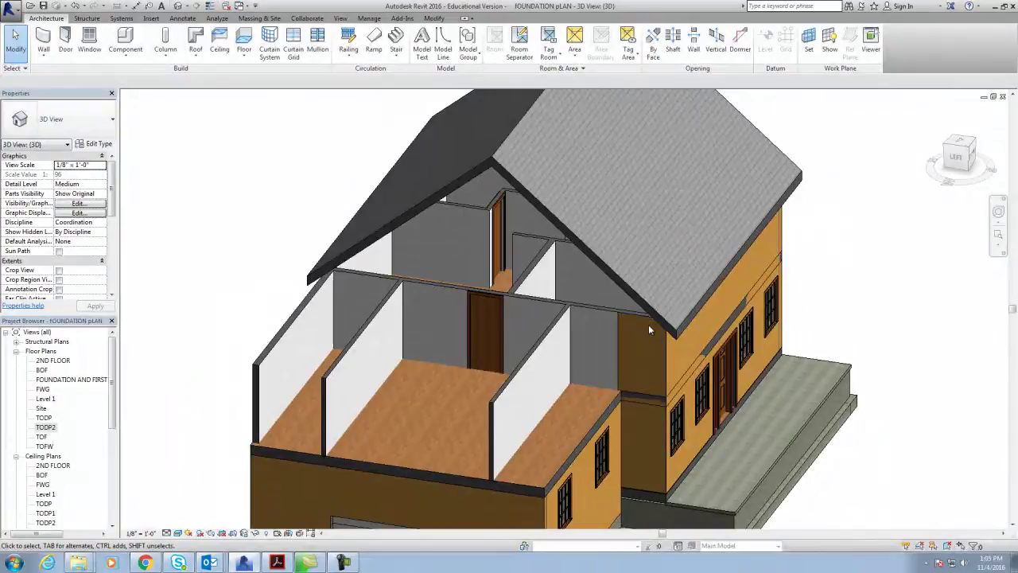
pyautogui.click(643, 319)
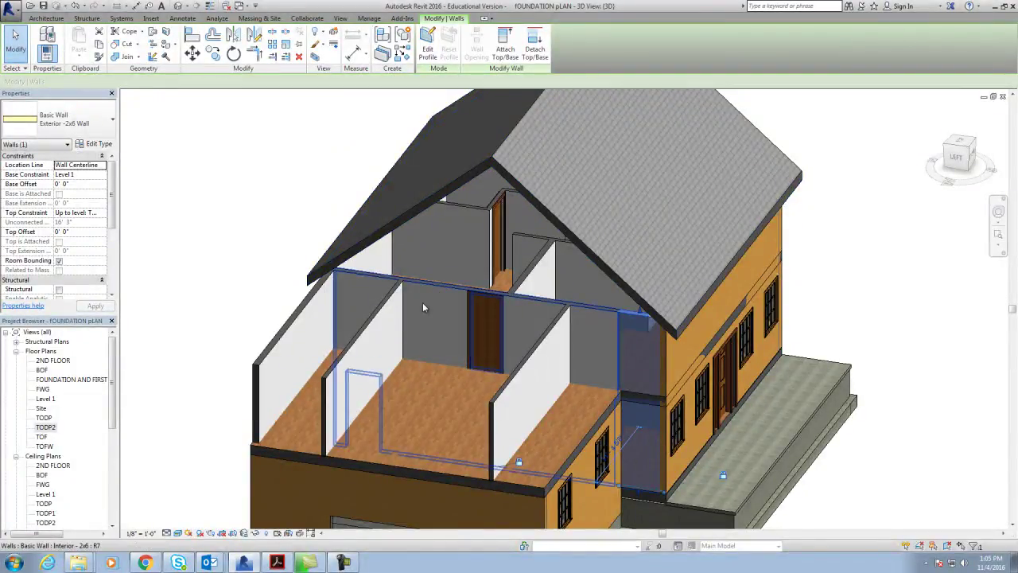
pyautogui.click(957, 157)
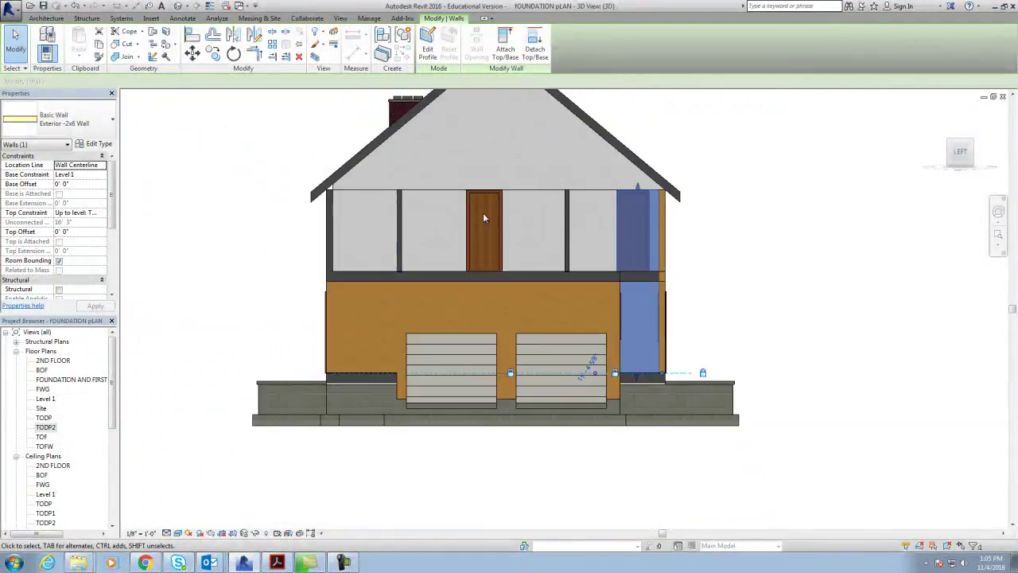
pyautogui.click(853, 164)
pyautogui.moveTo(853, 163)
pyautogui.keyDown('shift'); pyautogui.mouseDown(button='middle')
pyautogui.moveTo(684, 171)
pyautogui.moveTo(596, 279)
pyautogui.mouseUp(button='middle'); pyautogui.keyUp('shift')
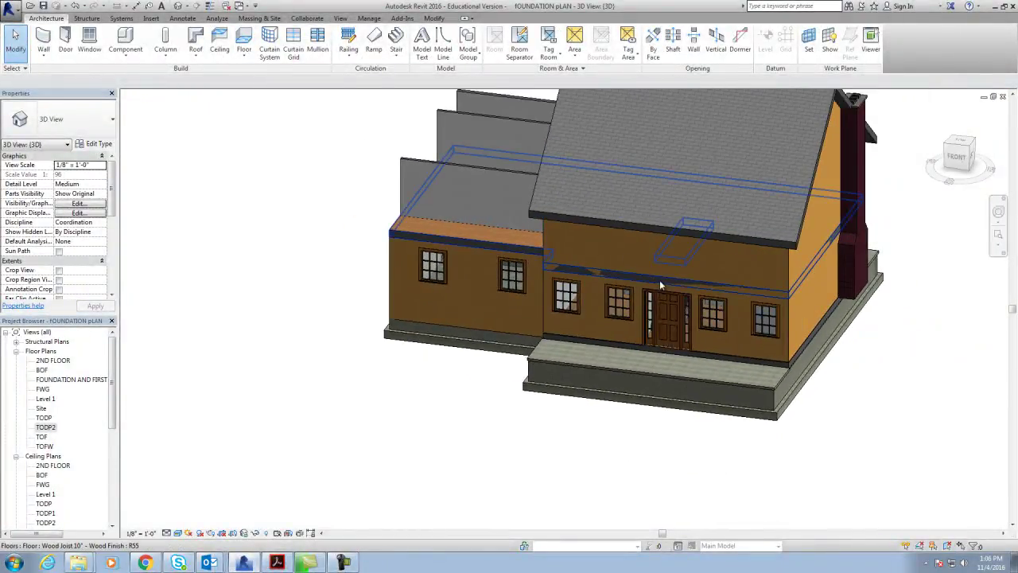
# Step: Orbit from the front view to an angled look centered on the front entry wall
pyautogui.moveTo(491, 346)
pyautogui.keyDown('shift'); pyautogui.mouseDown(button='middle')
pyautogui.moveTo(859, 396)
pyautogui.moveTo(605, 301)
pyautogui.mouseUp(button='middle'); pyautogui.keyUp('shift')
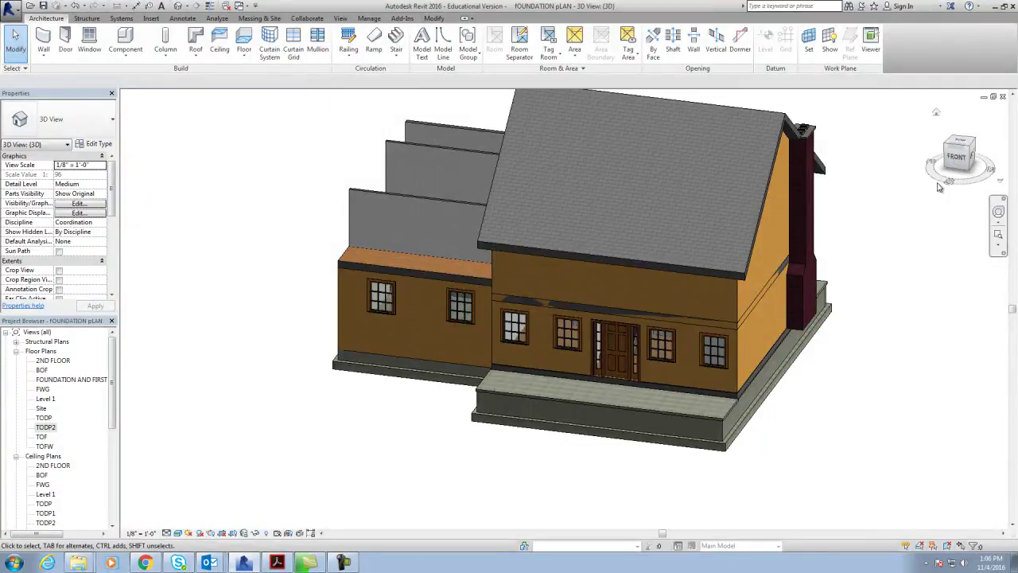
pyautogui.click(958, 159)
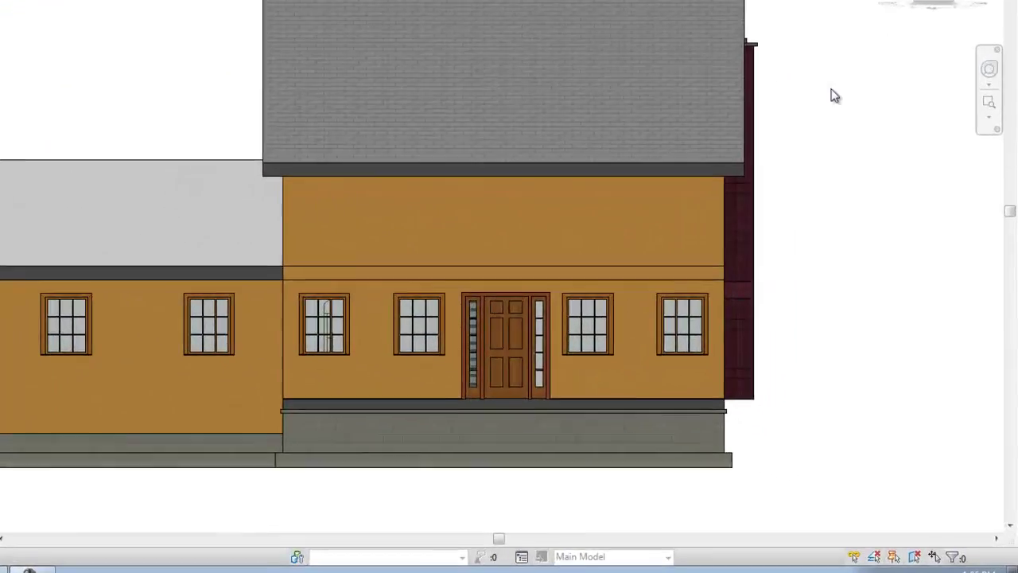
pyautogui.keyDown('shift'); pyautogui.moveTo(636, 104); pyautogui.dragTo(694, 140, button='middle'); pyautogui.keyUp('shift')
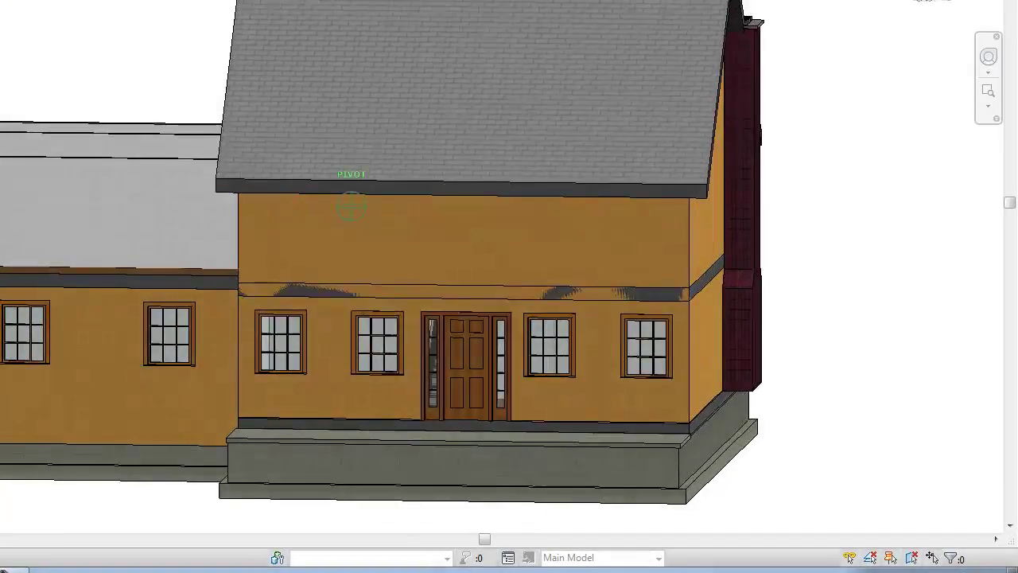
pyautogui.moveTo(585, 315); pyautogui.dragTo(539, 261, button='middle')
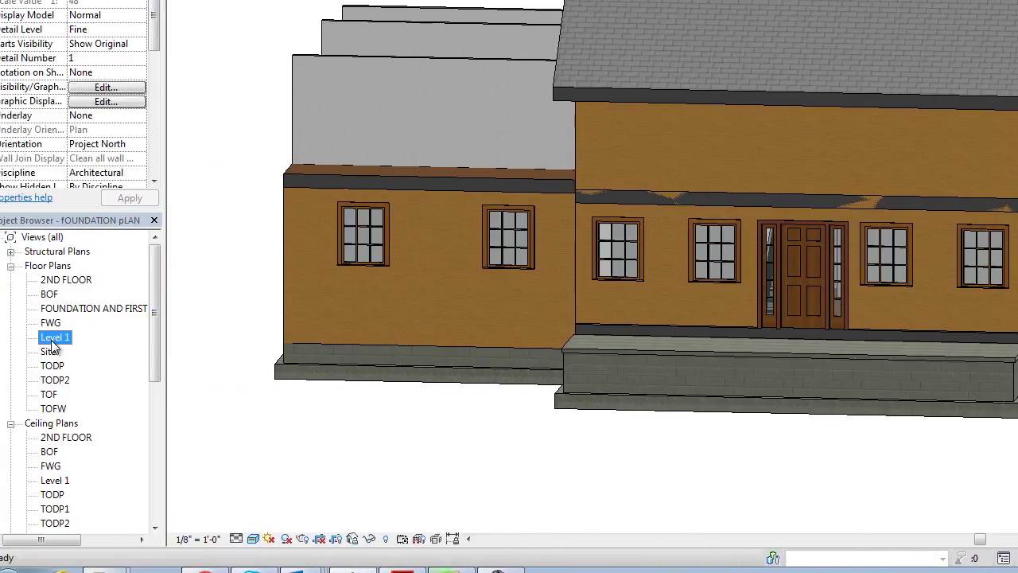
# Step: Open the 2ND FLOOR plan and pan to the area in front of the house
pyautogui.doubleClick(54, 338)
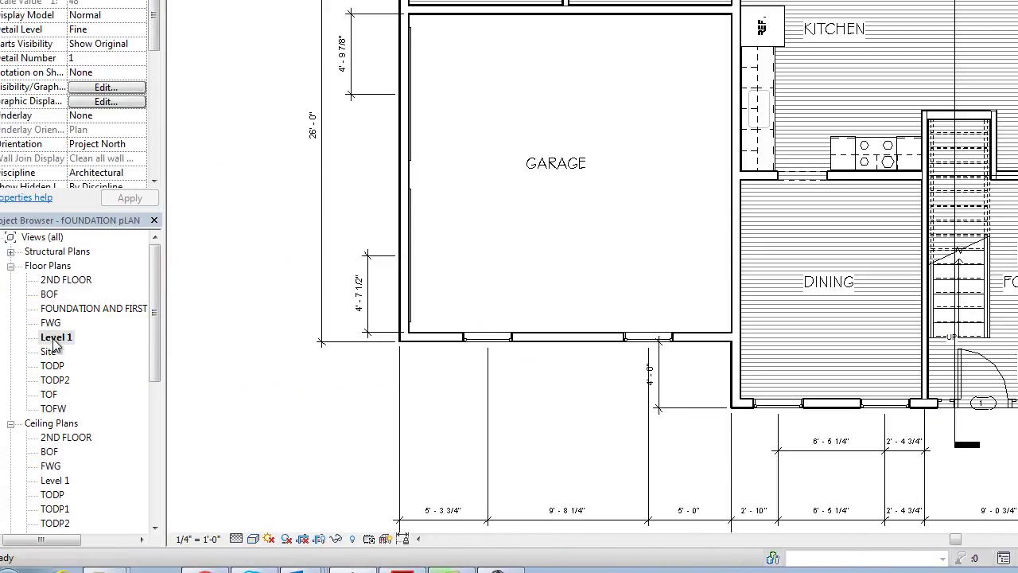
pyautogui.doubleClick(67, 281)
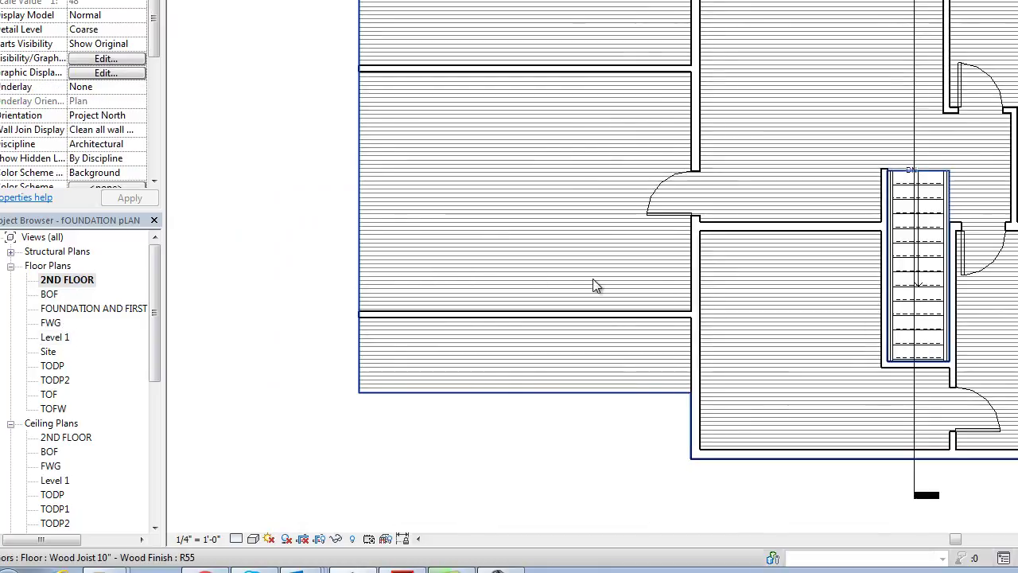
pyautogui.moveTo(811, 318); pyautogui.dragTo(764, 212, button='middle')
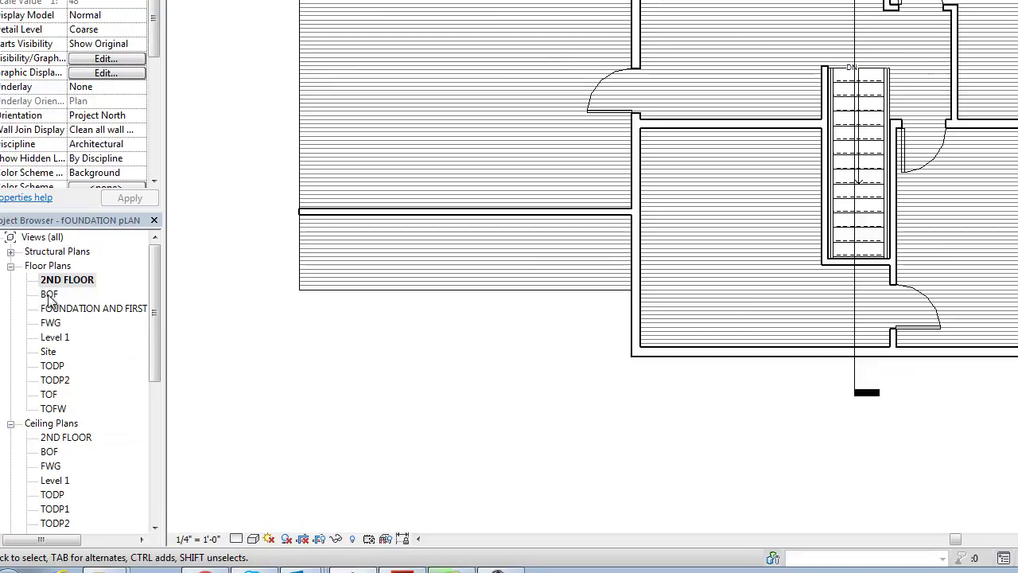
pyautogui.moveTo(721, 364)
pyautogui.mouseDown(button='middle')
pyautogui.moveTo(643, 296)
pyautogui.moveTo(630, 298)
pyautogui.mouseUp(button='middle')
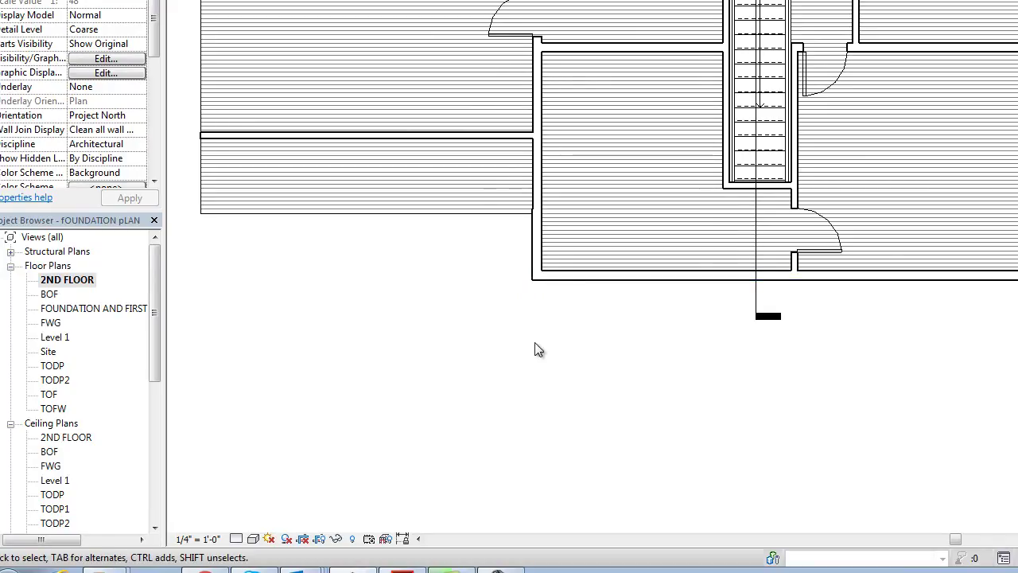
# Step: Set the plan's Underlay to TOF, after briefly applying BOF
pyautogui.click(133, 87)
pyautogui.click(138, 88)
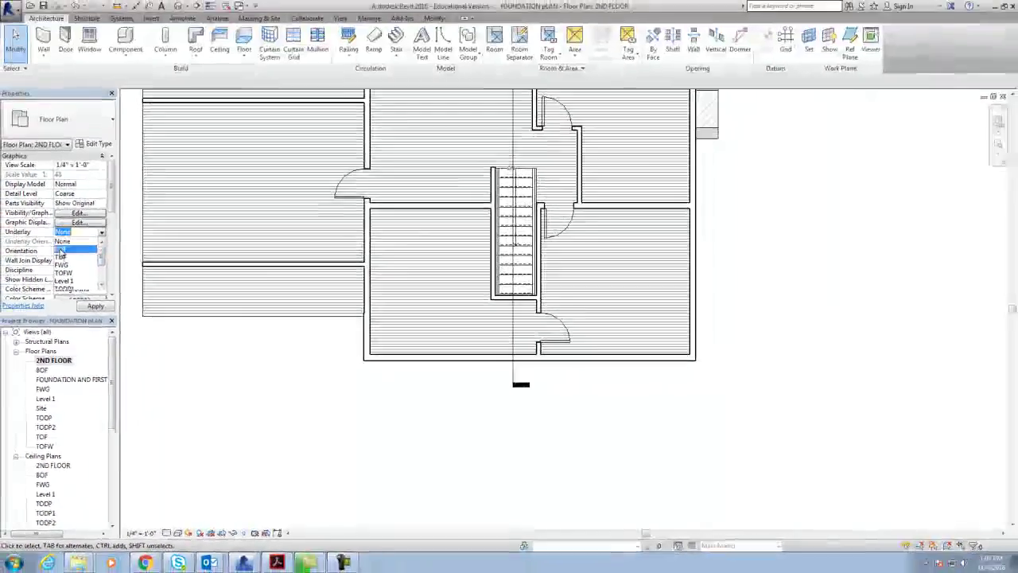
pyautogui.click(64, 246)
pyautogui.click(95, 306)
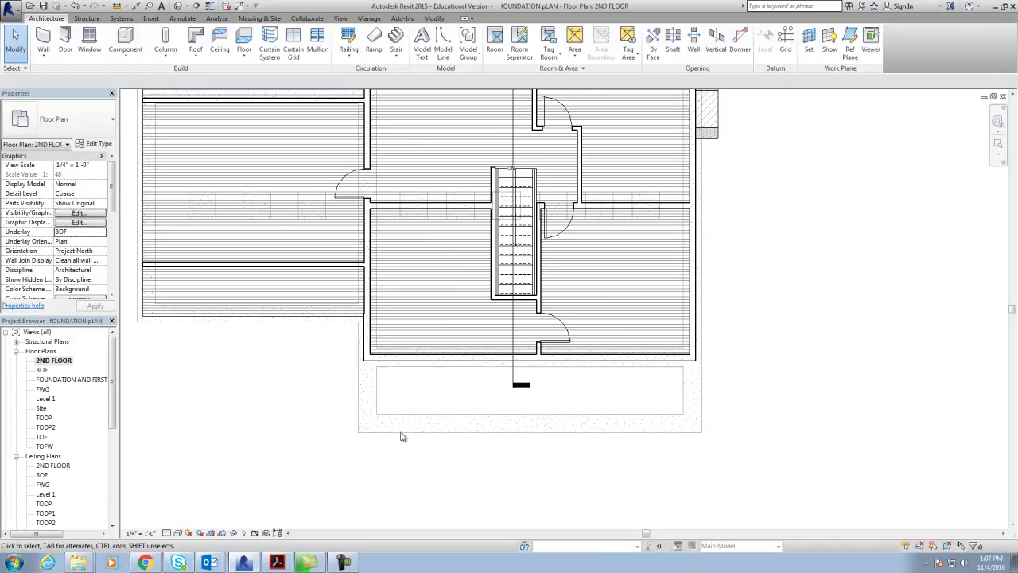
pyautogui.click(86, 232)
pyautogui.click(92, 232)
pyautogui.click(63, 257)
pyautogui.click(94, 306)
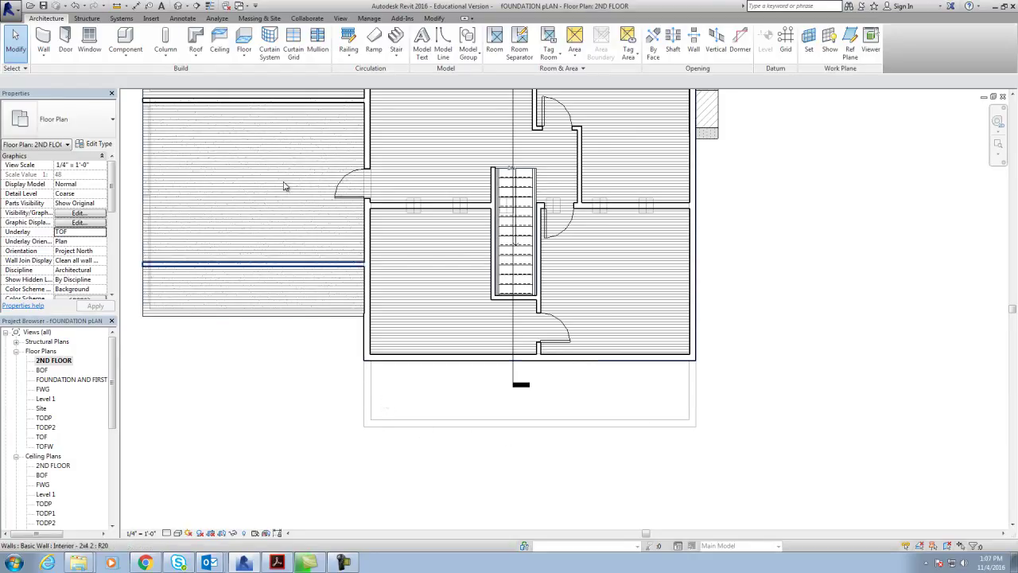
# Step: Start a Roof by Footprint and pick the left, right and front porch walls as edges
pyautogui.click(196, 51)
pyautogui.click(228, 73)
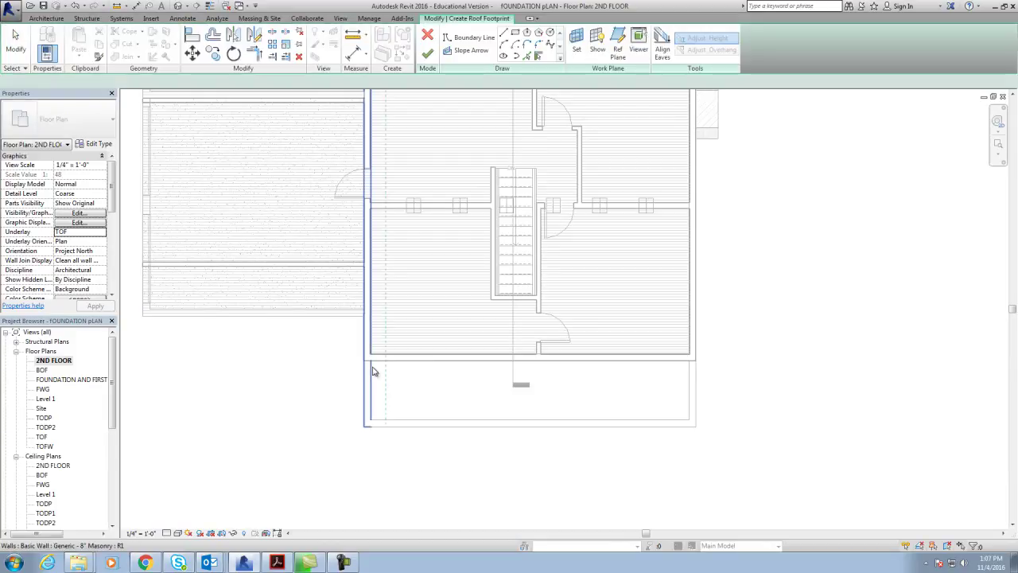
pyautogui.scroll(2, 368, 368)
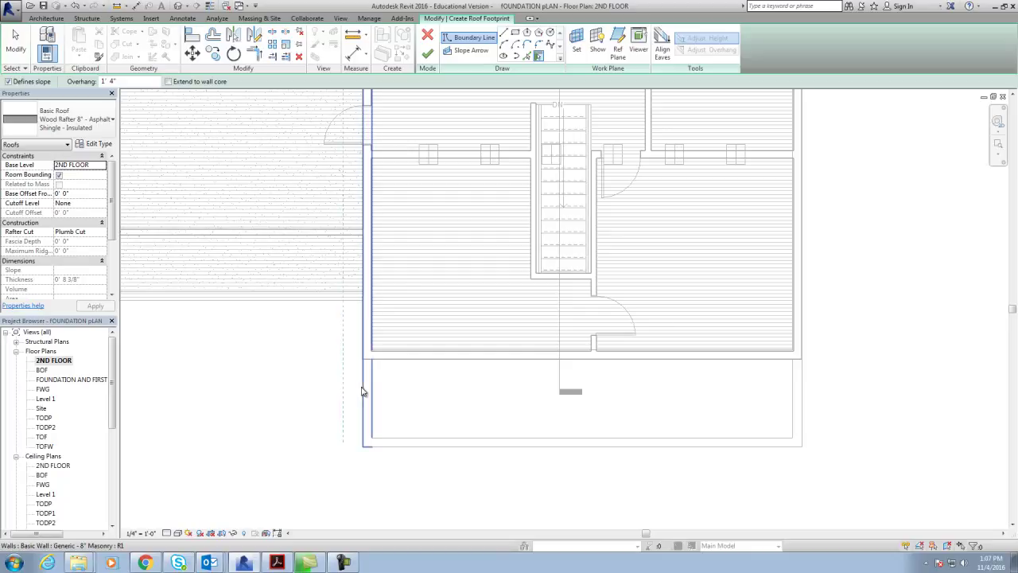
pyautogui.click(363, 391)
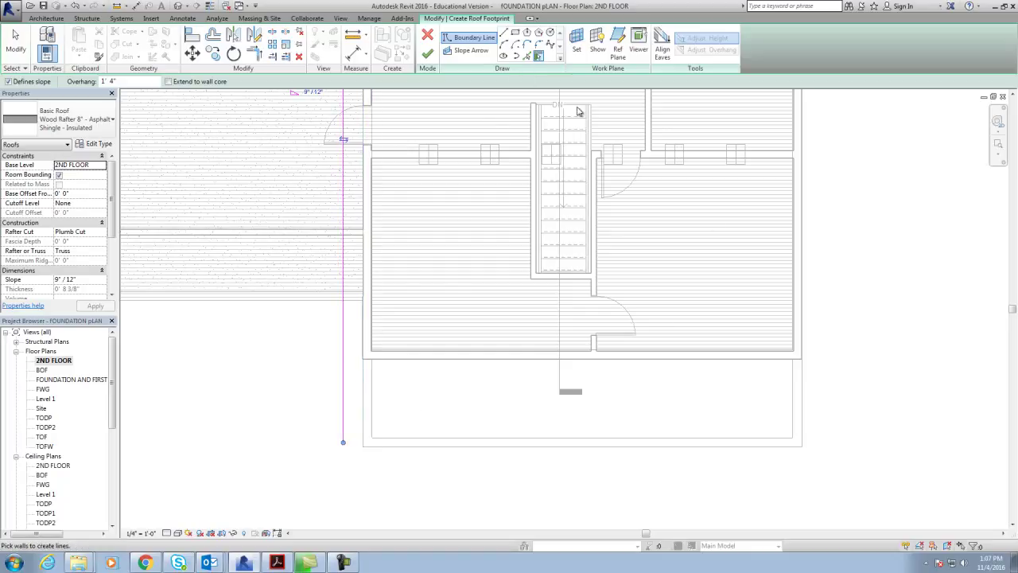
pyautogui.click(805, 390)
pyautogui.click(766, 444)
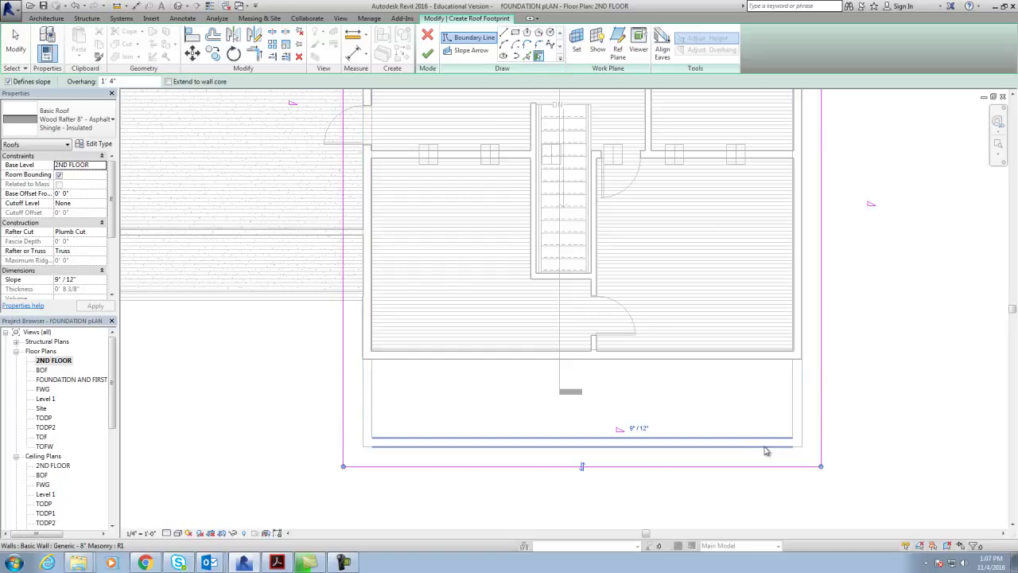
pyautogui.scroll(-1, 762, 463)
pyautogui.scroll(-1, 762, 462)
# Step: Draw a straight boundary line from the wall intersection to the right footprint edge
pyautogui.click(503, 36)
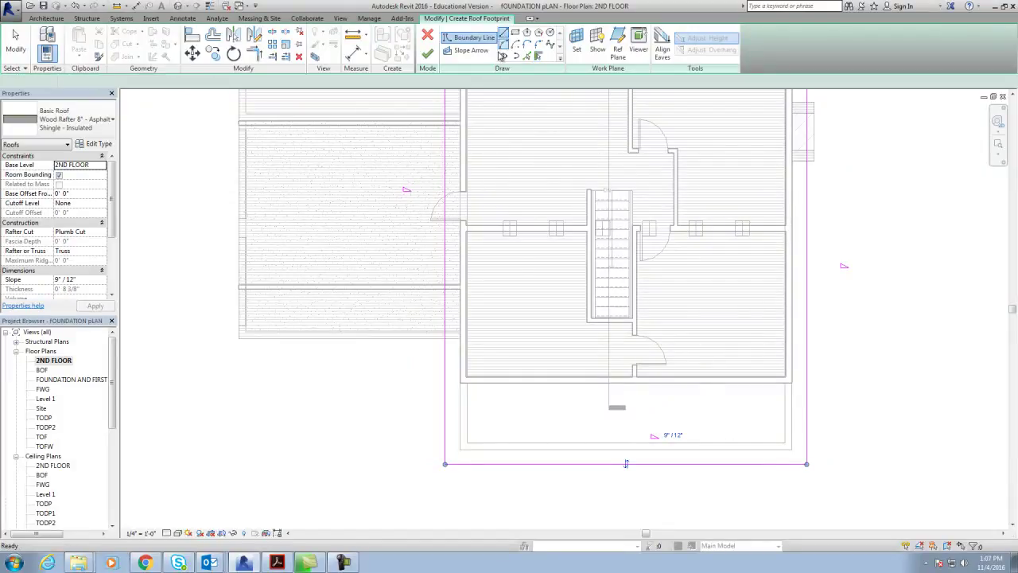
pyautogui.click(447, 385)
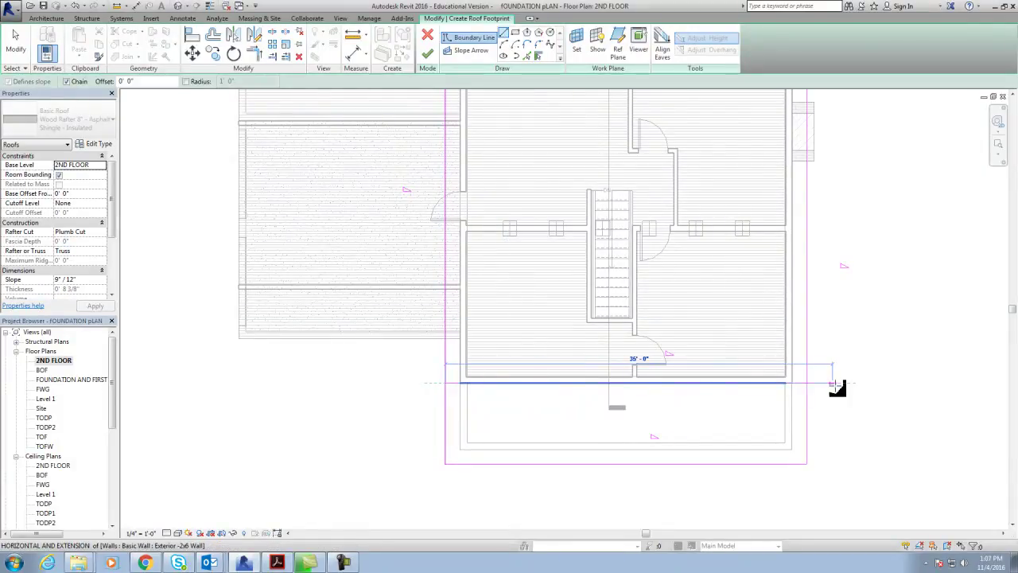
pyautogui.click(809, 385)
pyautogui.scroll(-2, 836, 401)
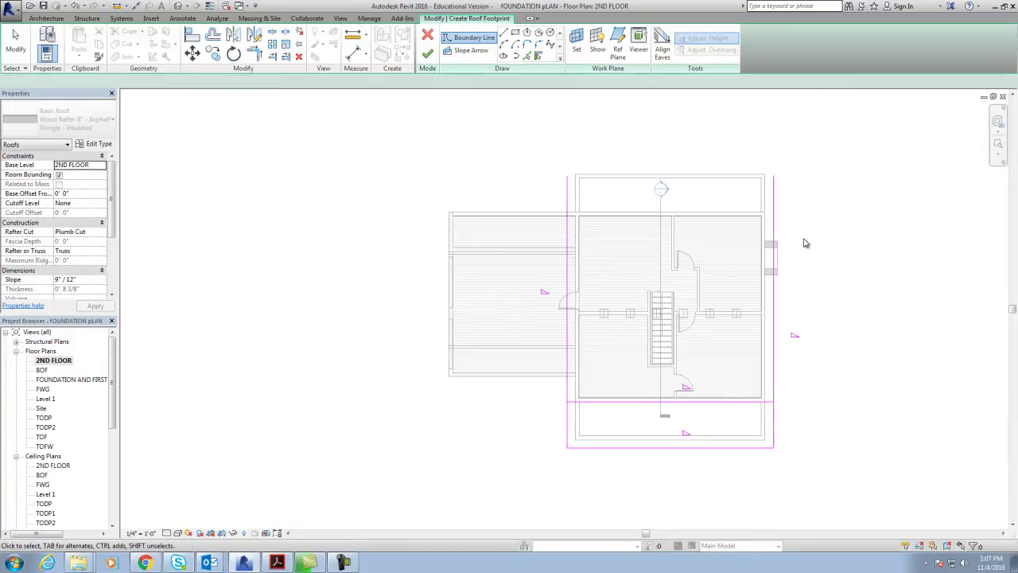
pyautogui.press('Escape')
pyautogui.press('Escape')
# Step: Split the right edge at the house wall, delete the leftover left edge, and add a short closing edge
pyautogui.click(773, 208)
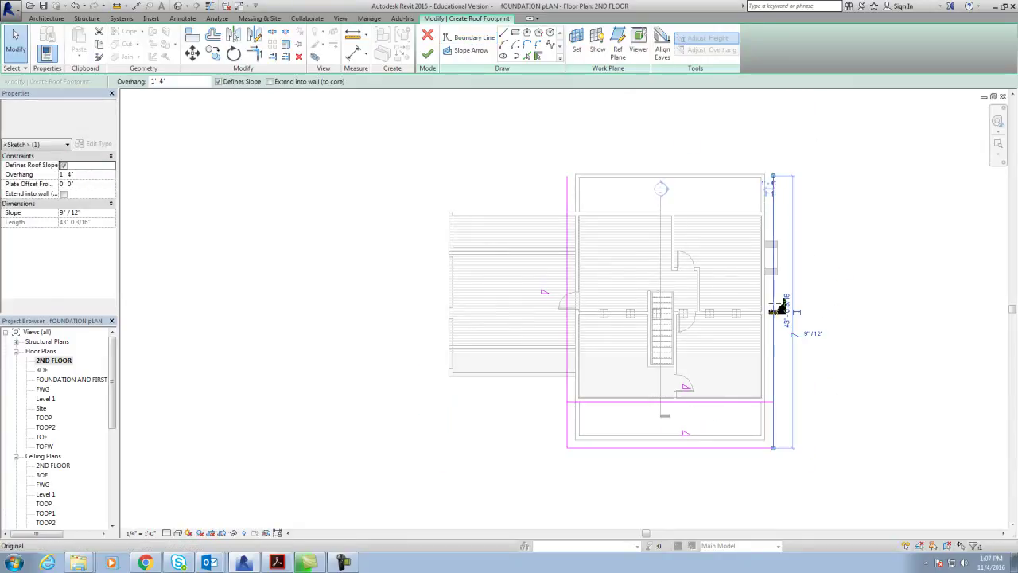
pyautogui.click(774, 402)
pyautogui.press('Escape')
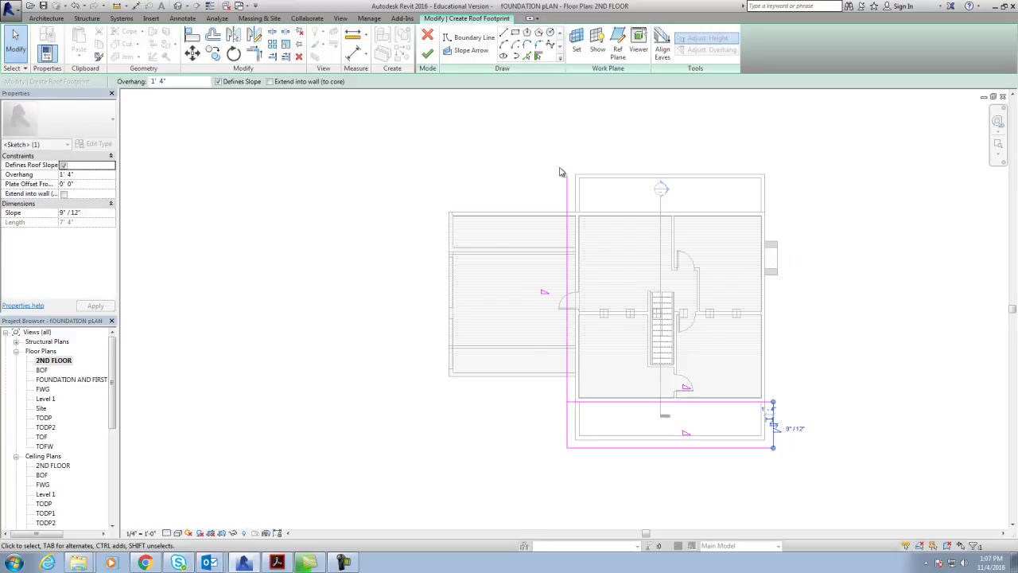
pyautogui.click(564, 186)
pyautogui.press('Delete')
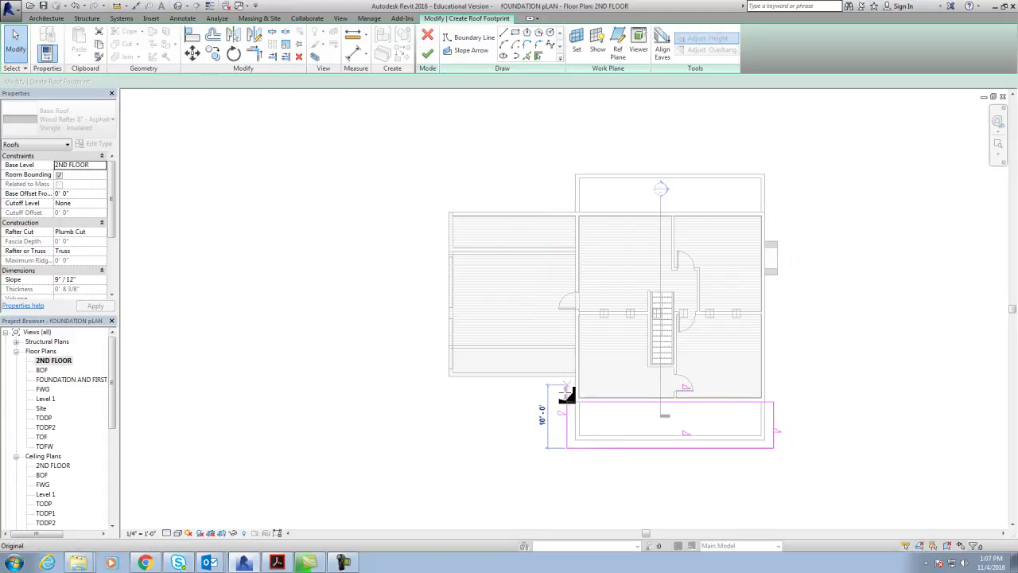
pyautogui.click(564, 407)
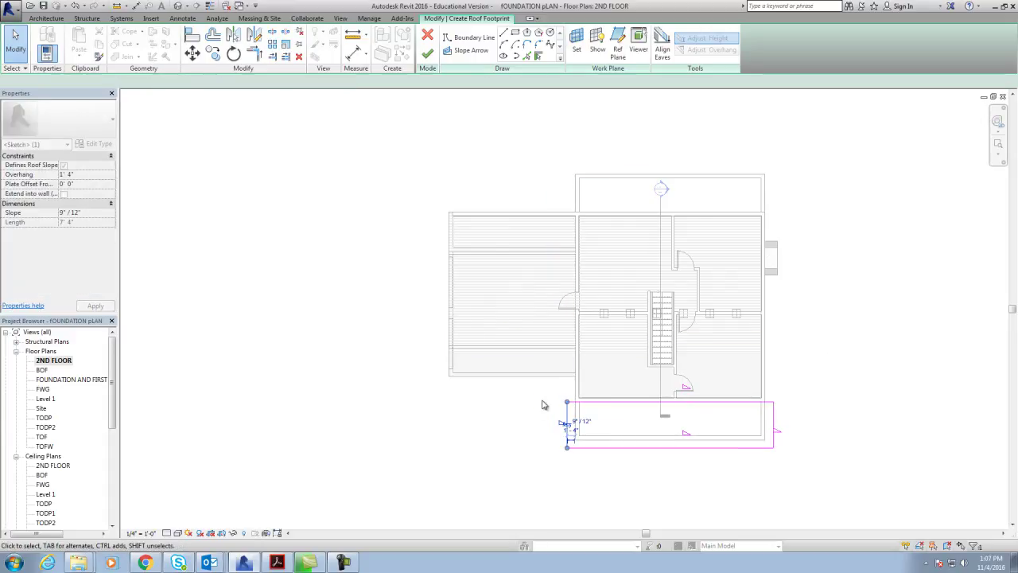
pyautogui.click(687, 480)
pyautogui.scroll(2, 586, 375)
pyautogui.scroll(2, 581, 371)
pyautogui.scroll(2, 587, 375)
pyautogui.moveTo(587, 375); pyautogui.dragTo(558, 398, button='middle')
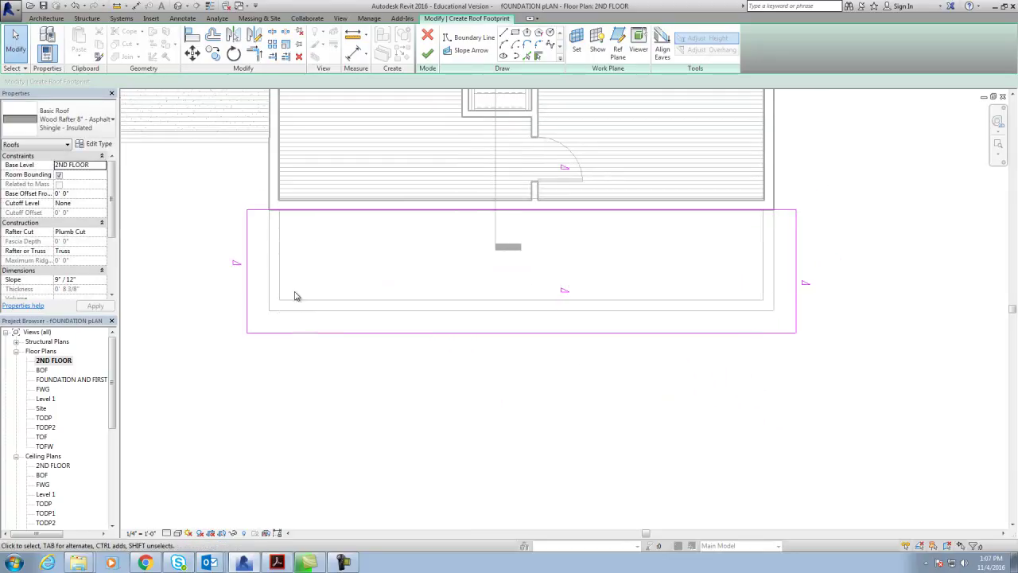
pyautogui.click(275, 563)
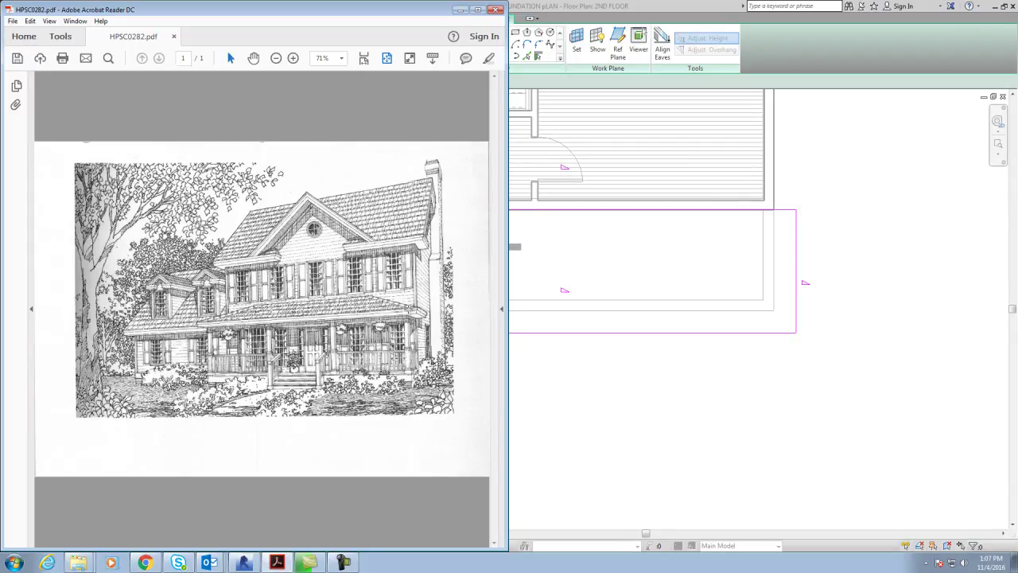
pyautogui.click(461, 9)
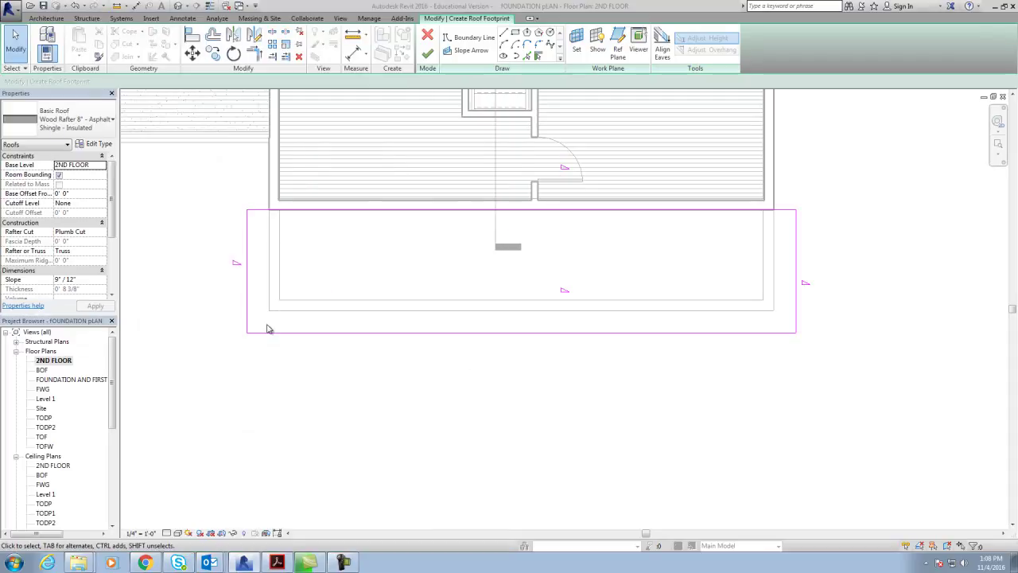
pyautogui.click(246, 301)
# Step: Set the left, right and front roof edge slopes to 3"/12"
pyautogui.click(246, 261)
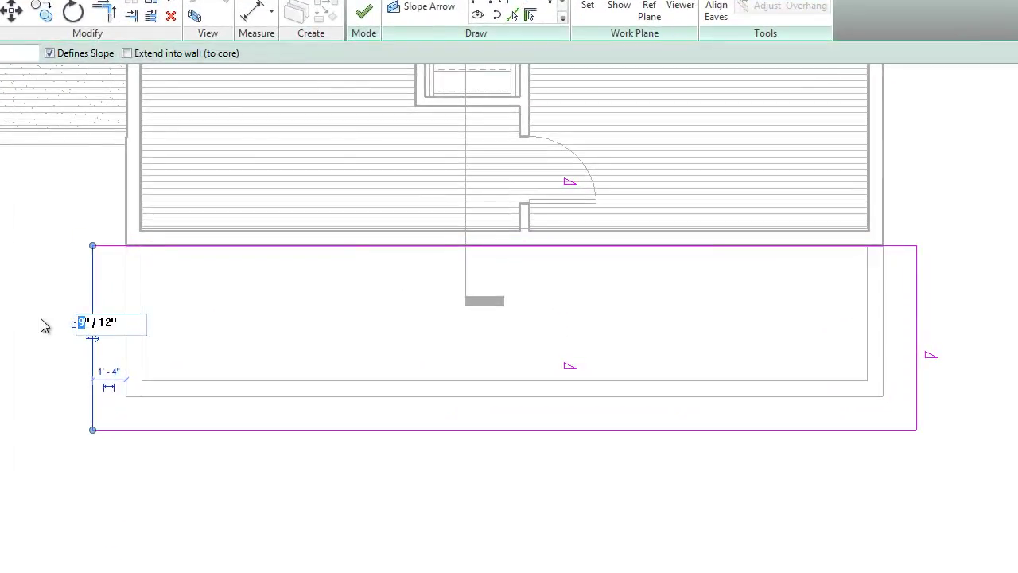
pyautogui.click(918, 350)
pyautogui.click(950, 353)
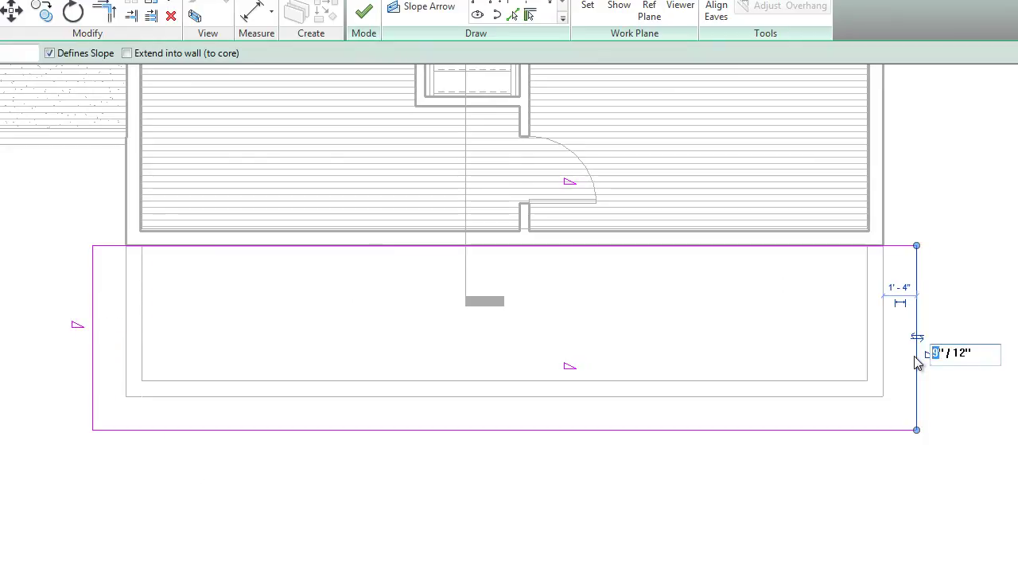
pyautogui.press('Return')
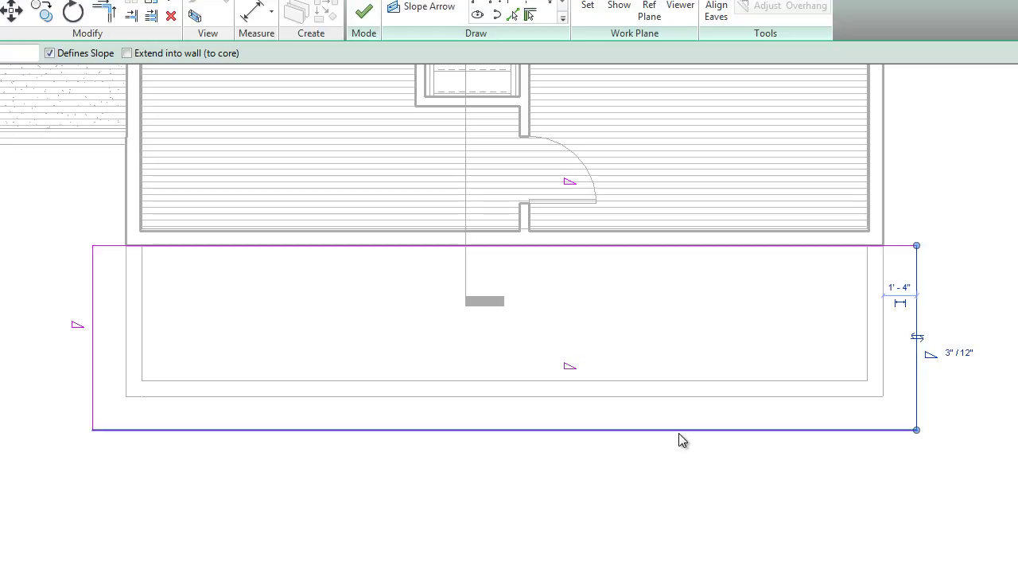
pyautogui.click(677, 431)
pyautogui.click(586, 367)
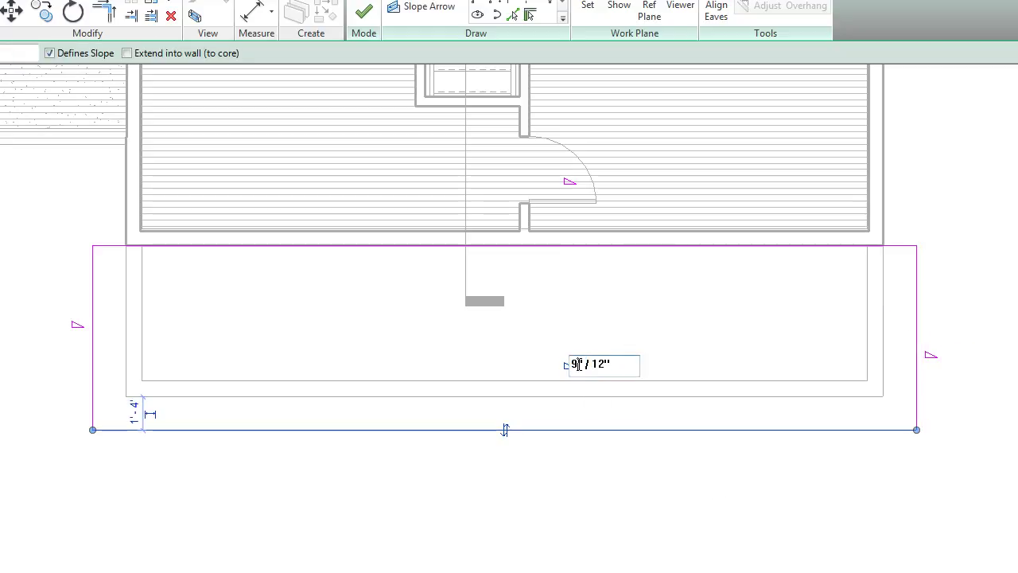
pyautogui.moveTo(578, 364); pyautogui.dragTo(566, 364)
pyautogui.write('3')
pyautogui.press('Return')
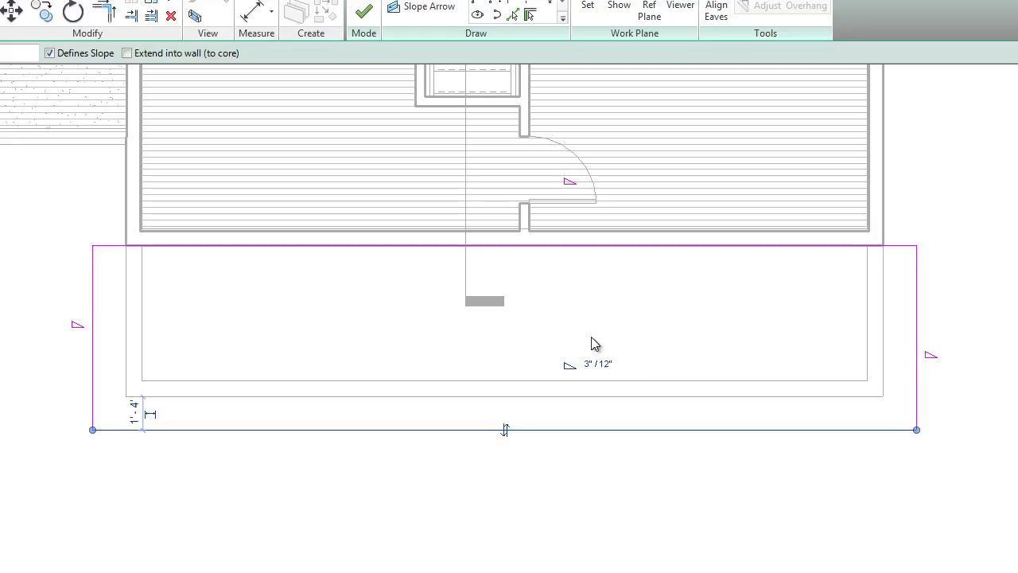
# Step: Turn off Defines Slope on the house-side edge and finish the porch roof
pyautogui.click(586, 248)
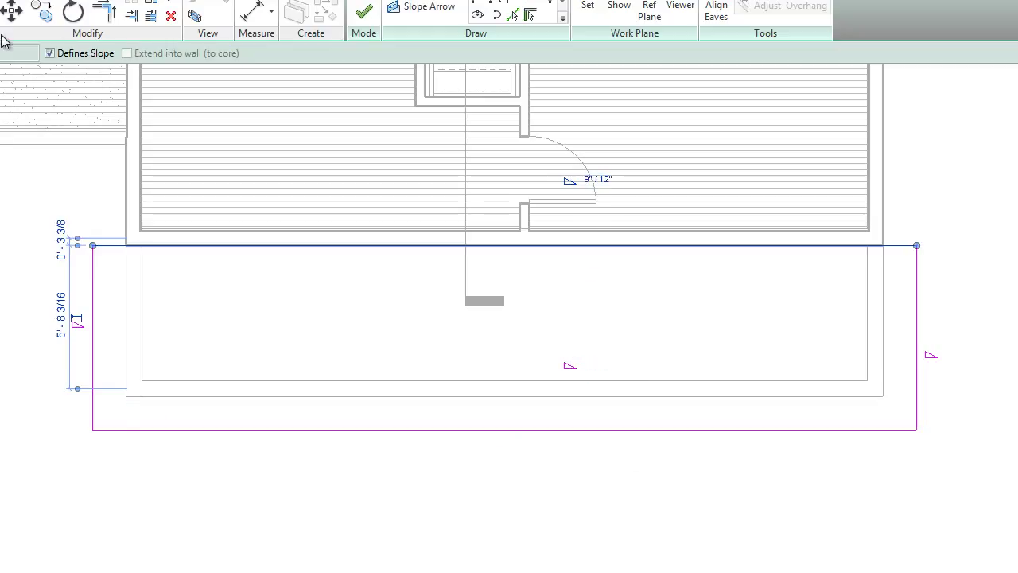
pyautogui.click(57, 53)
pyautogui.click(372, 16)
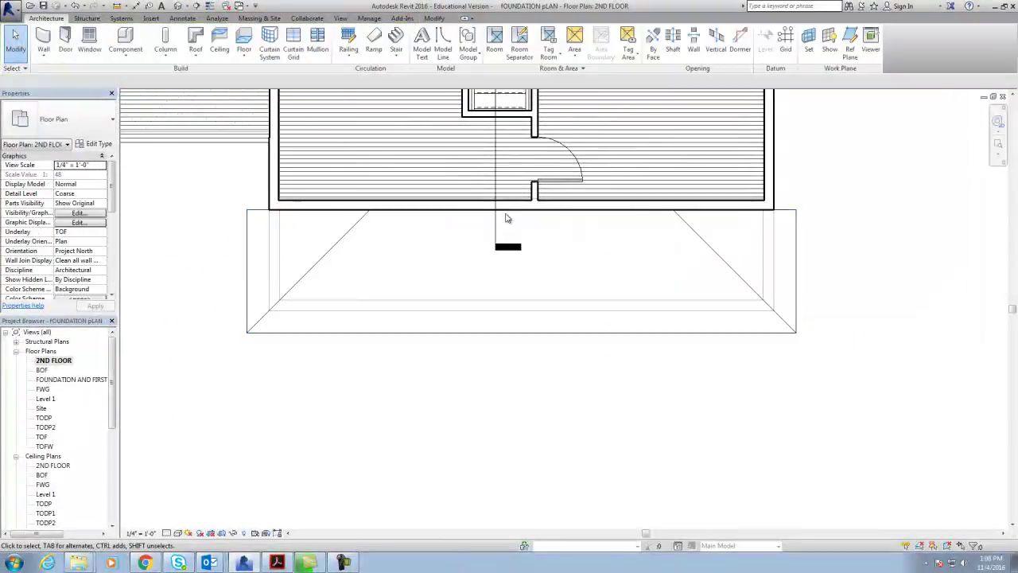
# Step: Switch to the 3D view and orient it to a straight front view
pyautogui.click(180, 6)
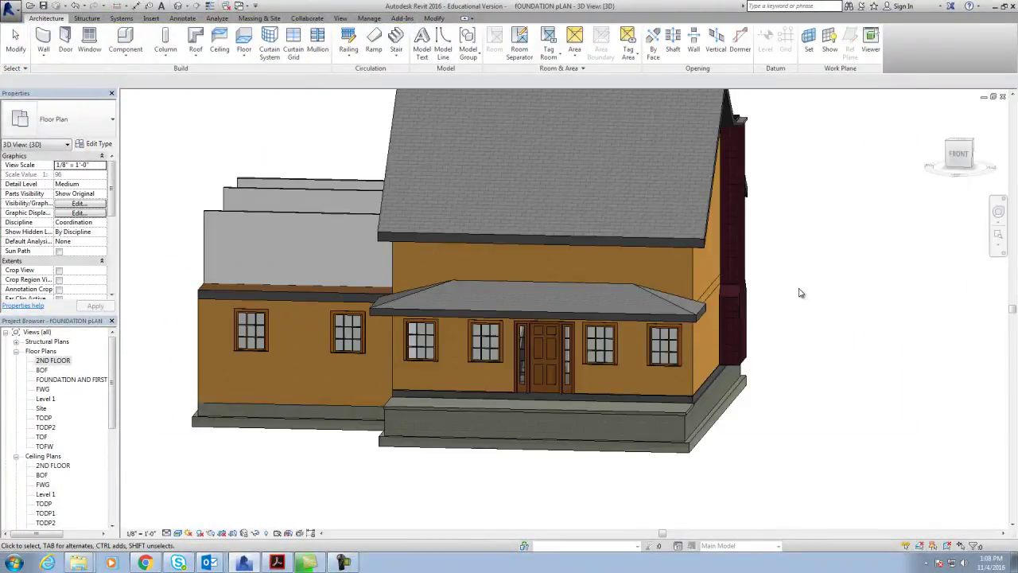
pyautogui.click(959, 155)
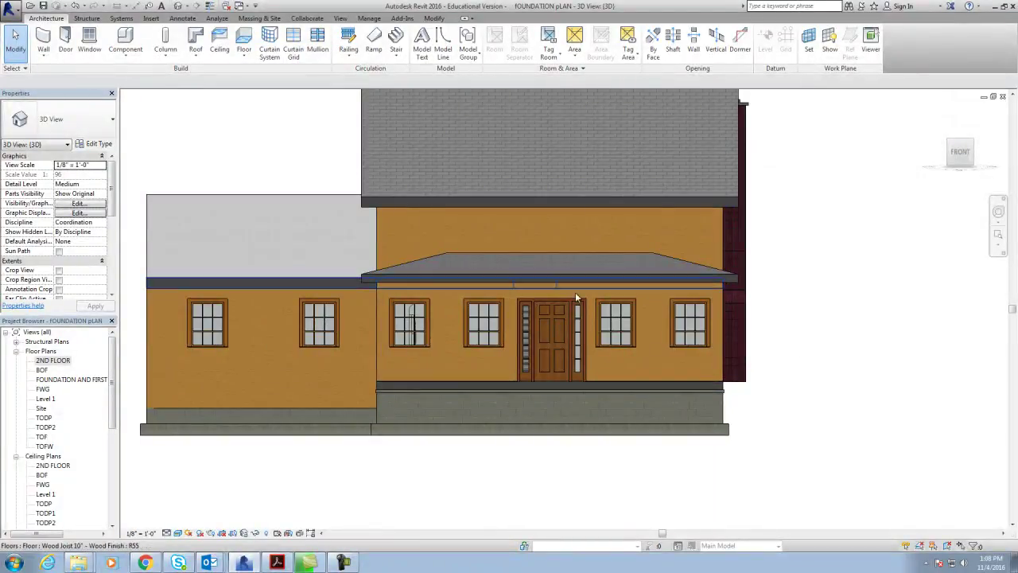
pyautogui.scroll(3, 509, 301)
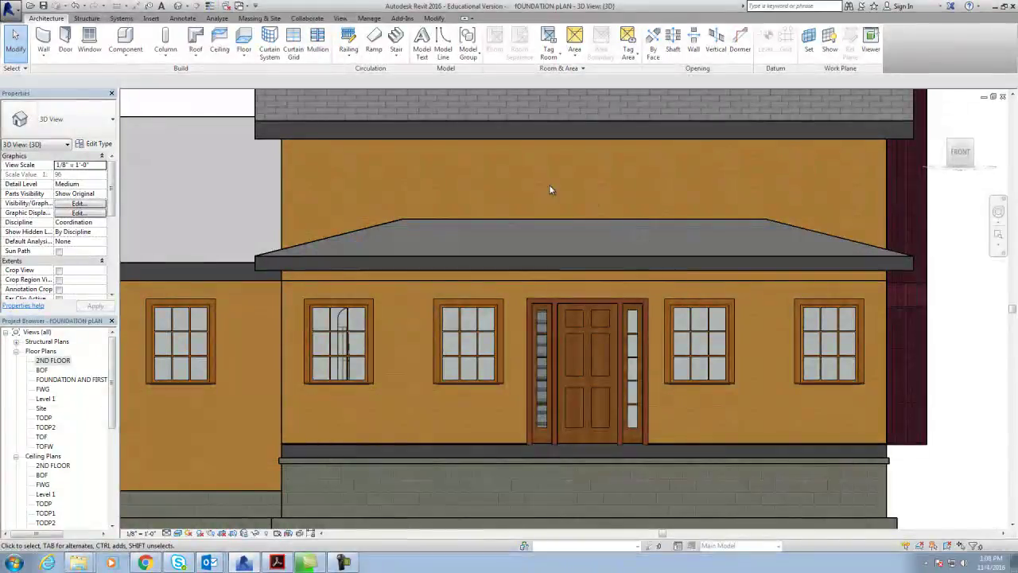
pyautogui.scroll(-1, 521, 188)
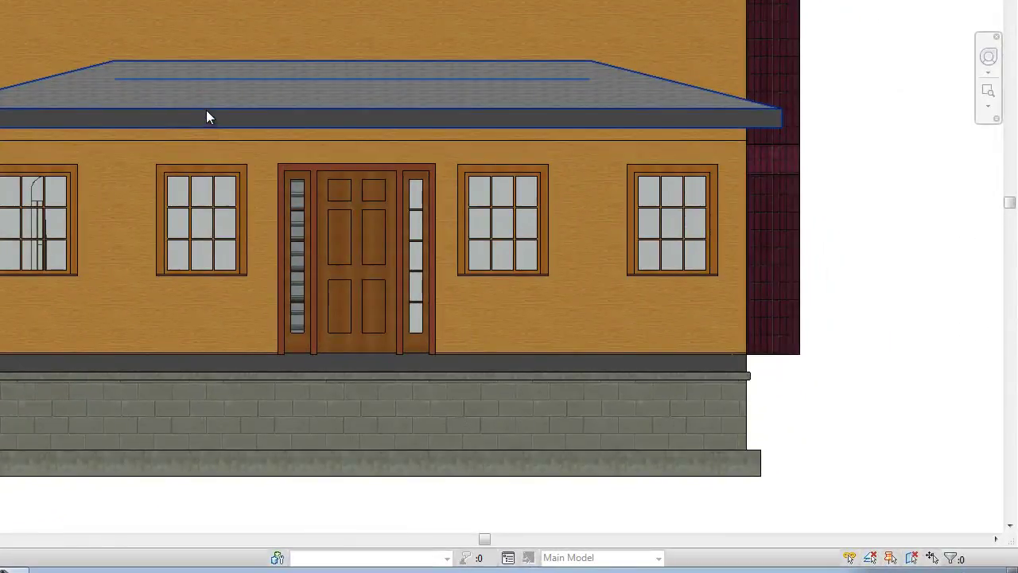
# Step: Move the porch roof down with MV from its midpoint so it sits on the porch wall
pyautogui.click(206, 117)
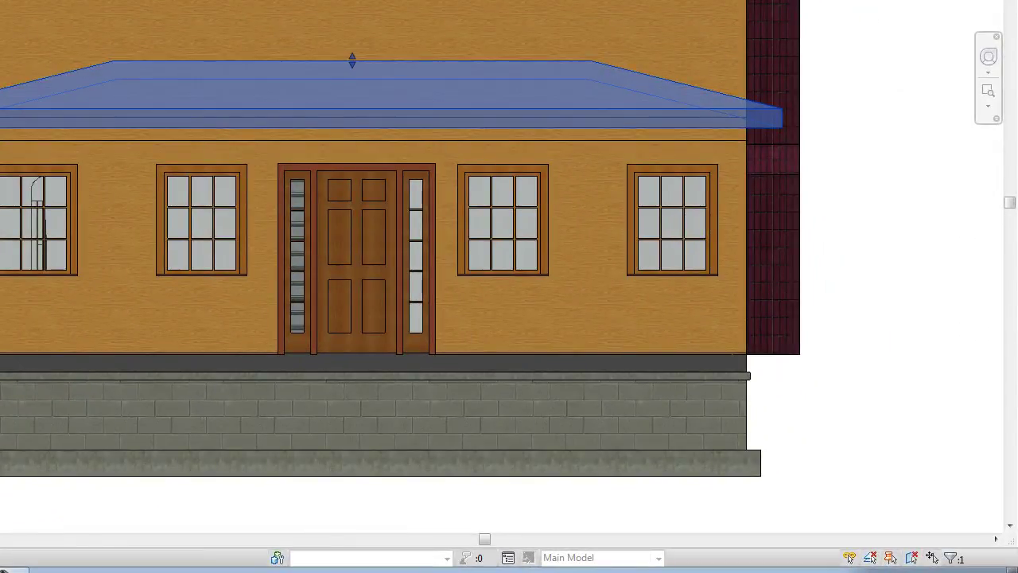
pyautogui.press('m')
pyautogui.press('v')
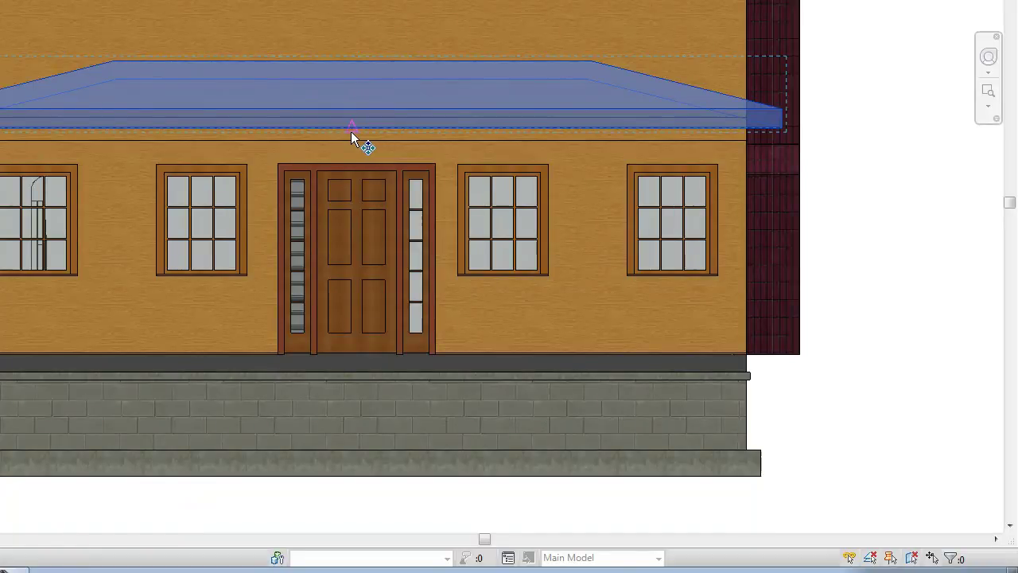
pyautogui.click(351, 131)
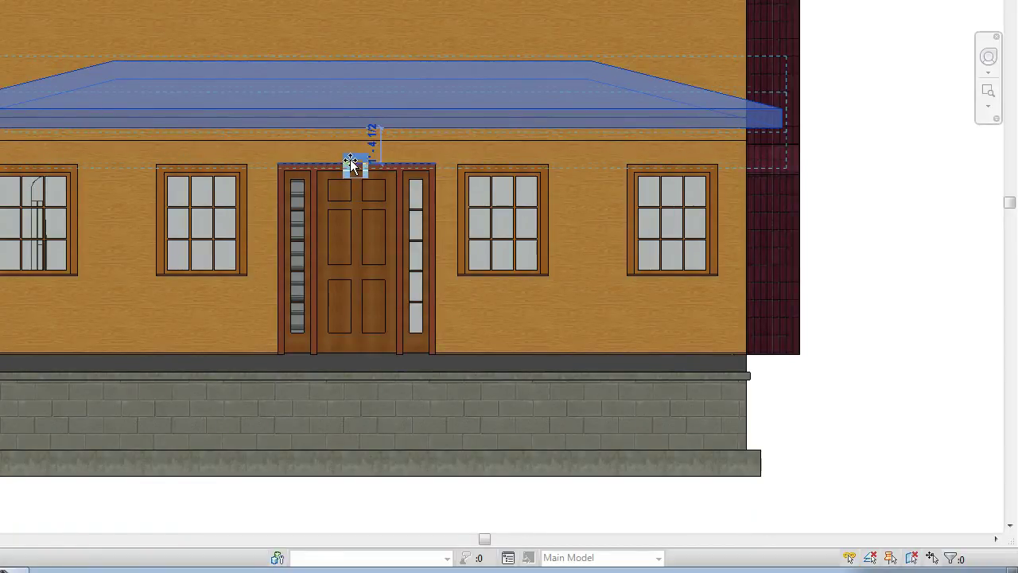
pyautogui.click(350, 163)
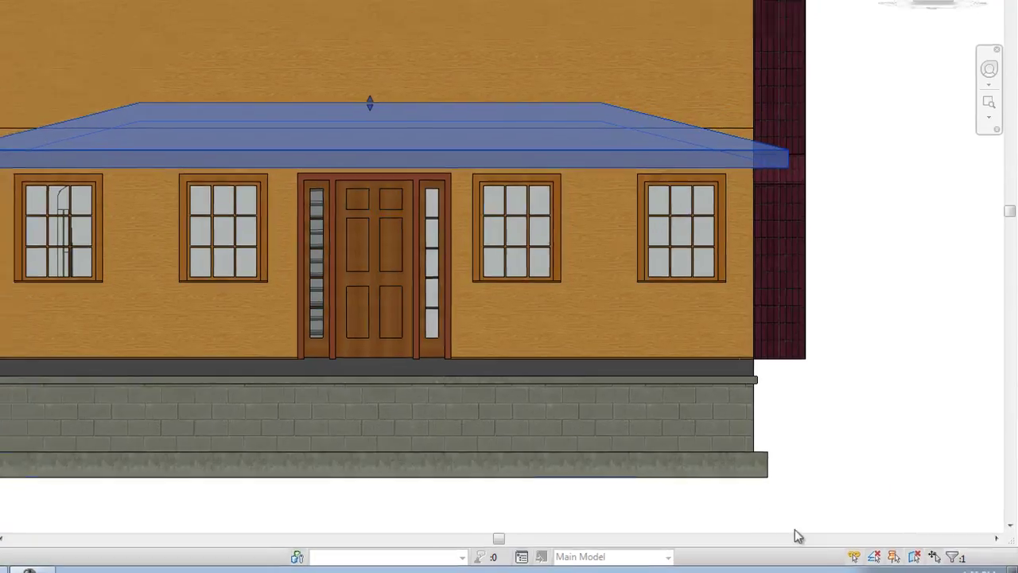
pyautogui.click(914, 477)
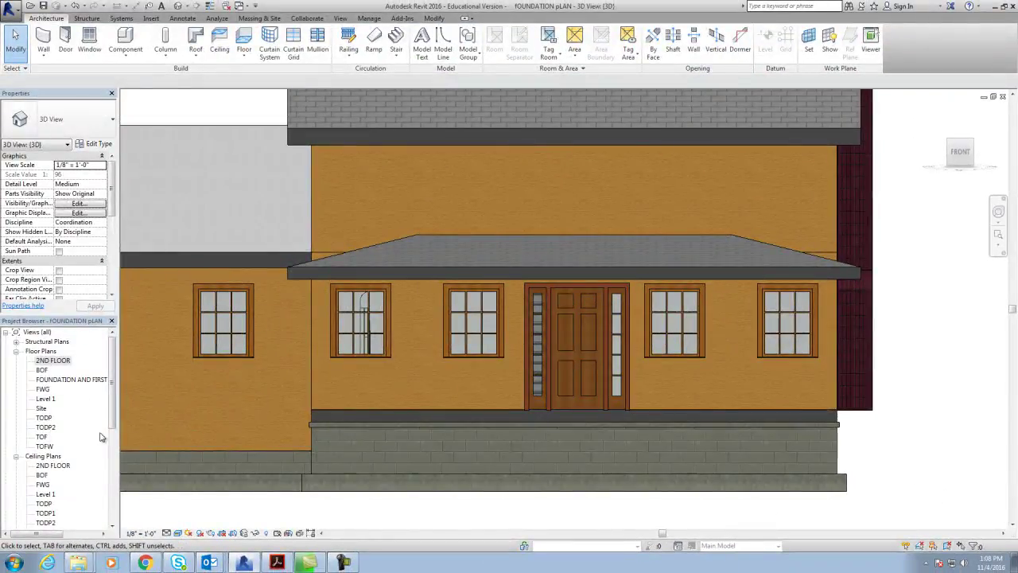
# Step: Open the South elevation and zoom in on the front door under the porch roof
pyautogui.scroll(-7, 114, 408)
pyautogui.doubleClick(45, 398)
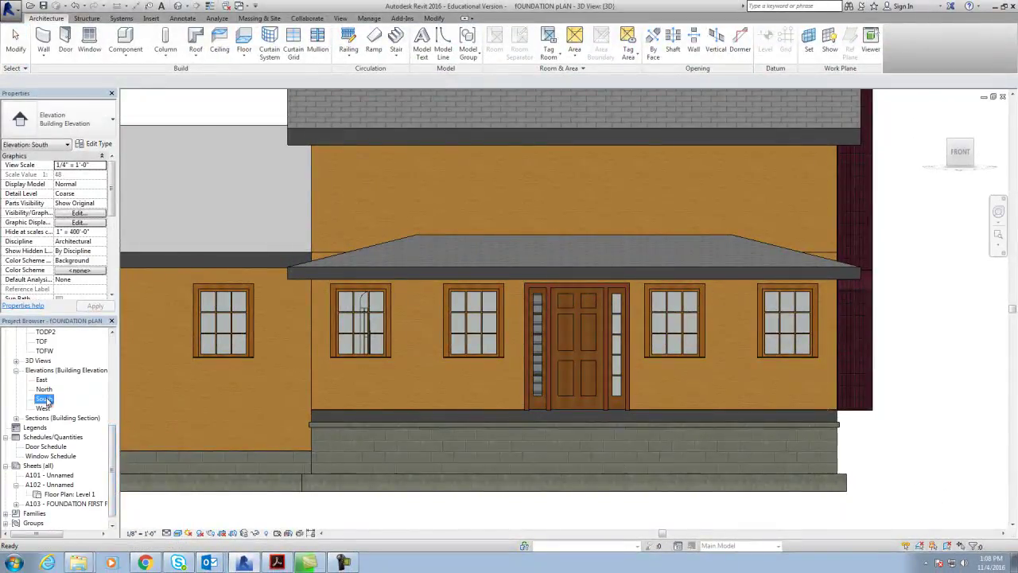
pyautogui.scroll(2, 386, 302)
pyautogui.scroll(2, 374, 298)
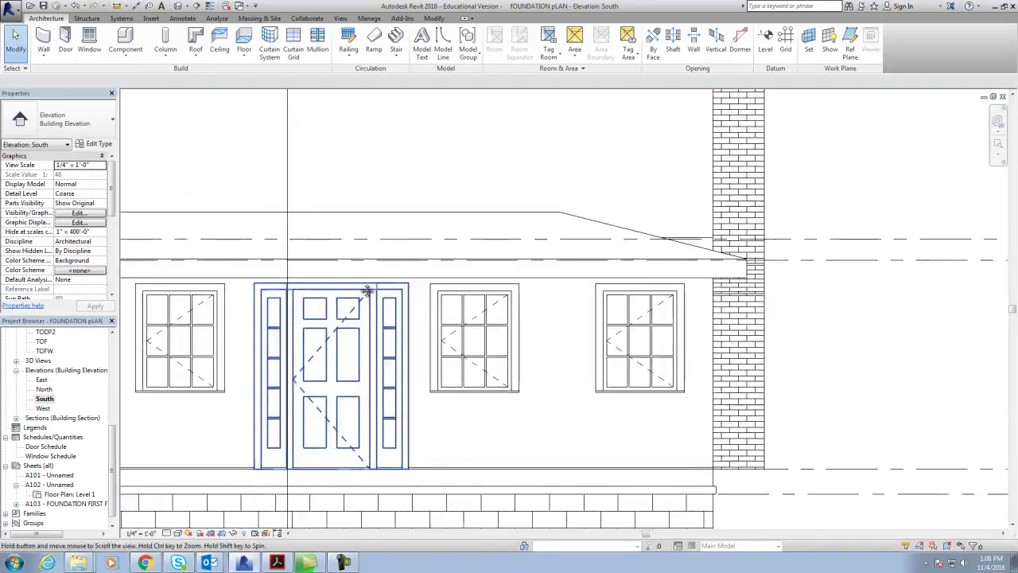
pyautogui.scroll(2, 417, 285)
pyautogui.scroll(-1, 408, 286)
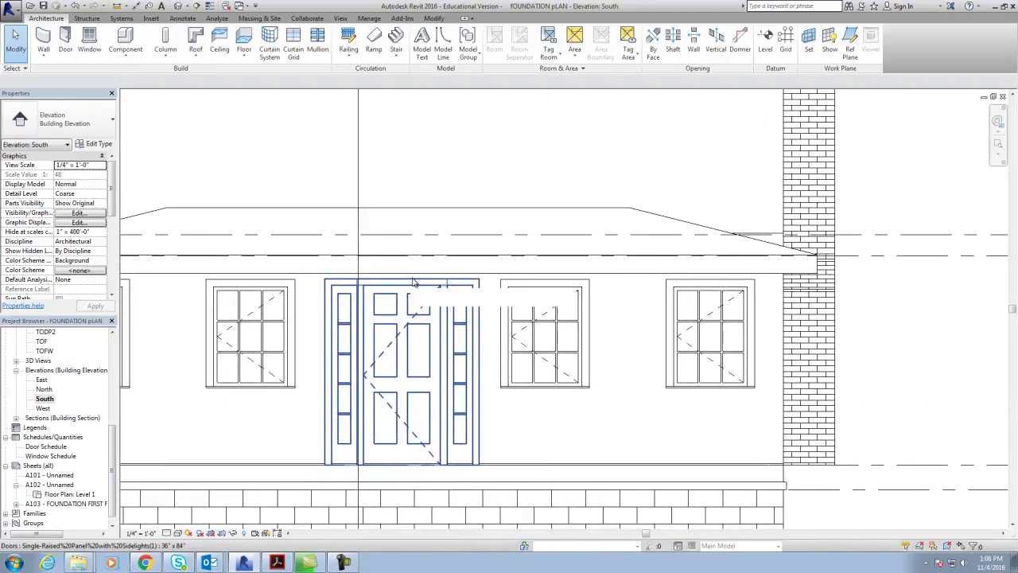
pyautogui.scroll(-1, 429, 282)
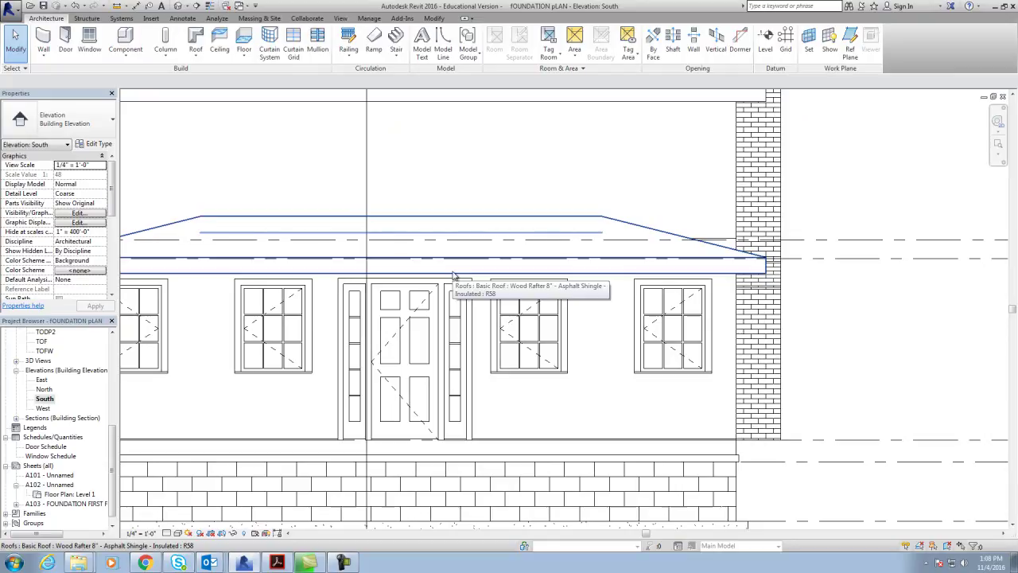
pyautogui.scroll(-1, 451, 277)
pyautogui.scroll(-1, 452, 282)
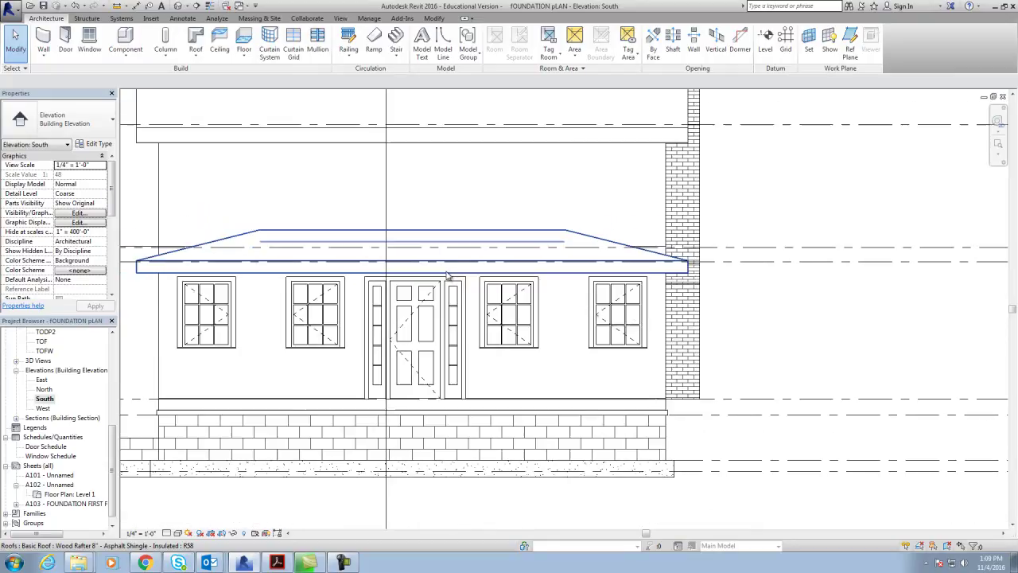
pyautogui.scroll(1, 393, 285)
pyautogui.scroll(1, 392, 285)
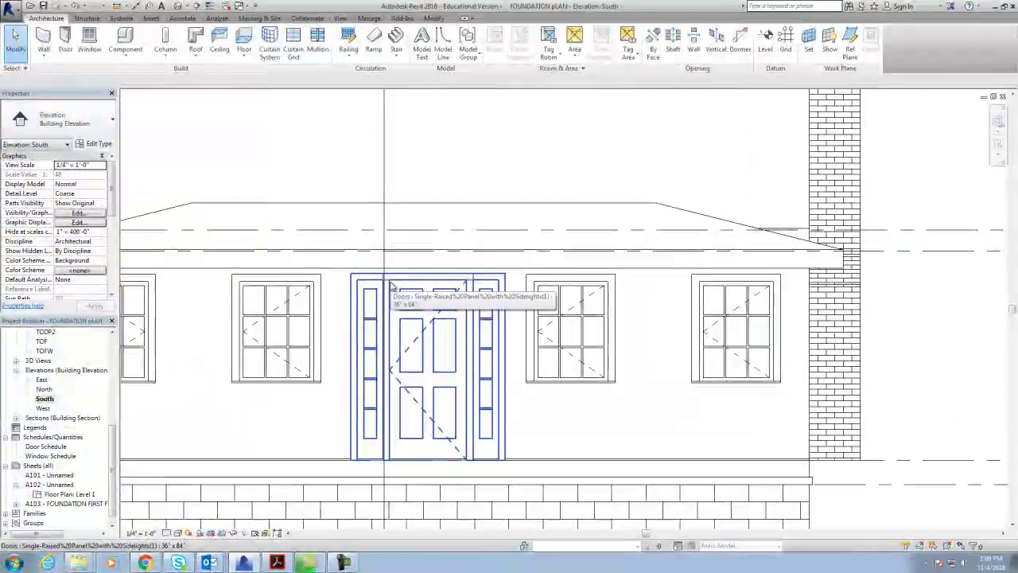
pyautogui.scroll(1, 392, 284)
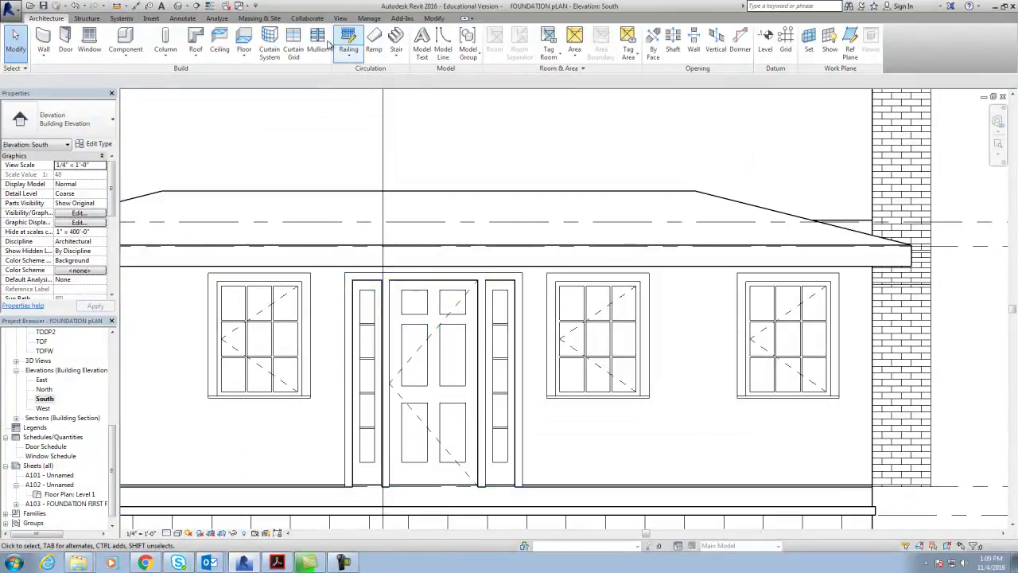
# Step: Check the porch eave gap with an Aligned dimension from the roof underside, then cancel it
pyautogui.click(188, 22)
pyautogui.click(44, 39)
pyautogui.click(448, 275)
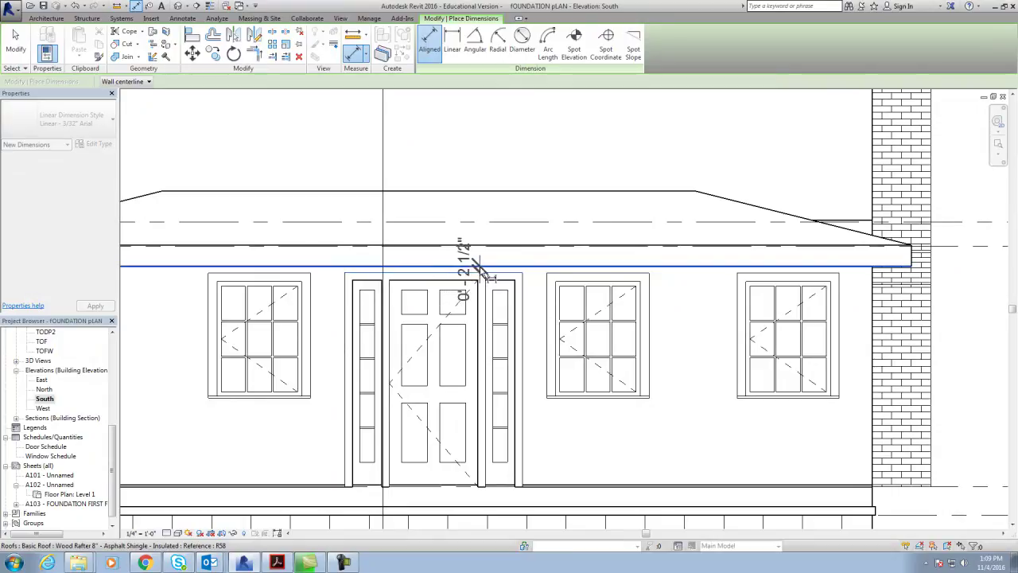
pyautogui.press('Escape')
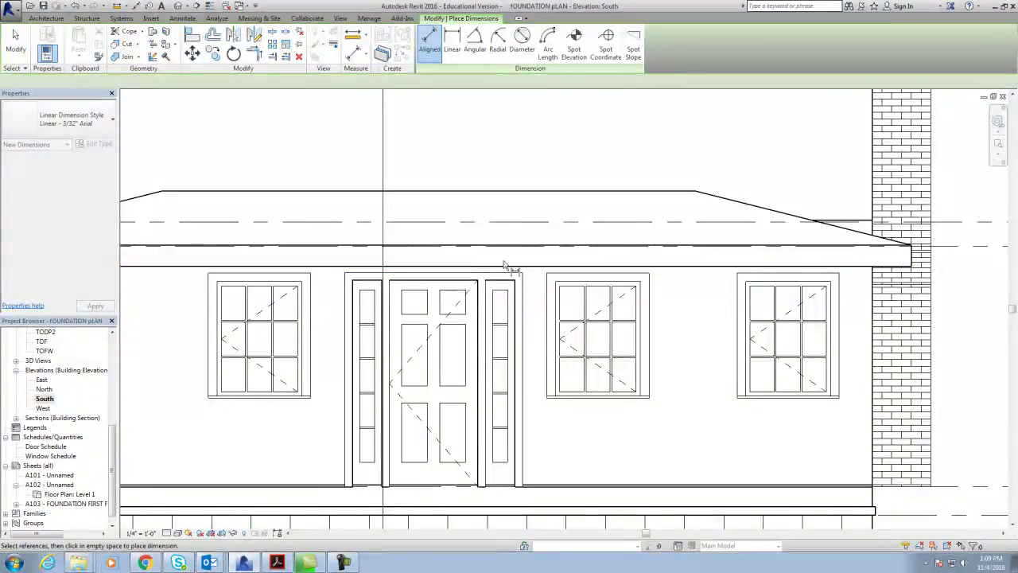
pyautogui.press('Escape')
pyautogui.scroll(-2, 512, 263)
pyautogui.scroll(-2, 555, 260)
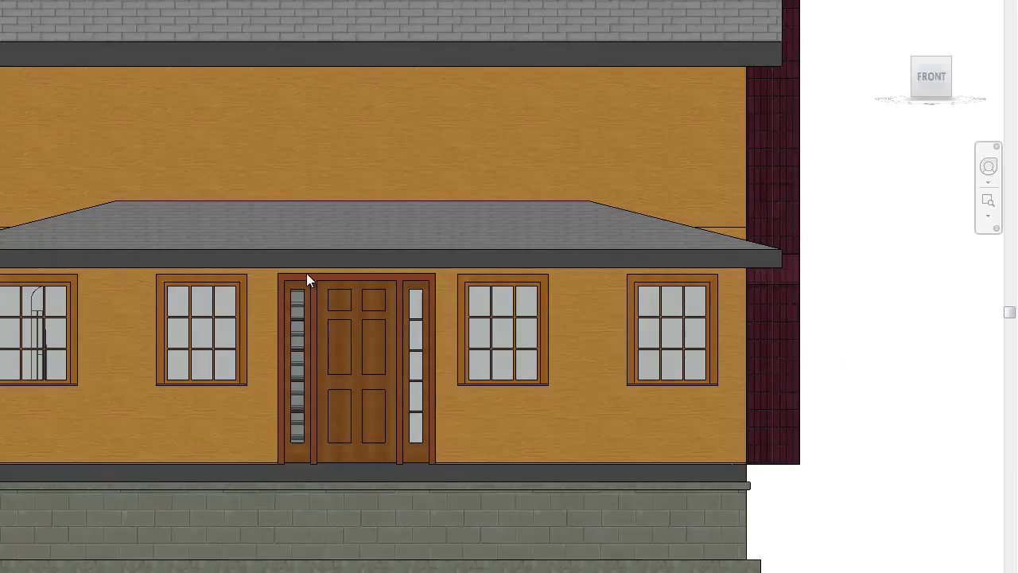
# Step: Orbit the 3D house to an elevated front-right view showing the porch roof under the main gable
pyautogui.moveTo(931, 80); pyautogui.dragTo(881, 114)
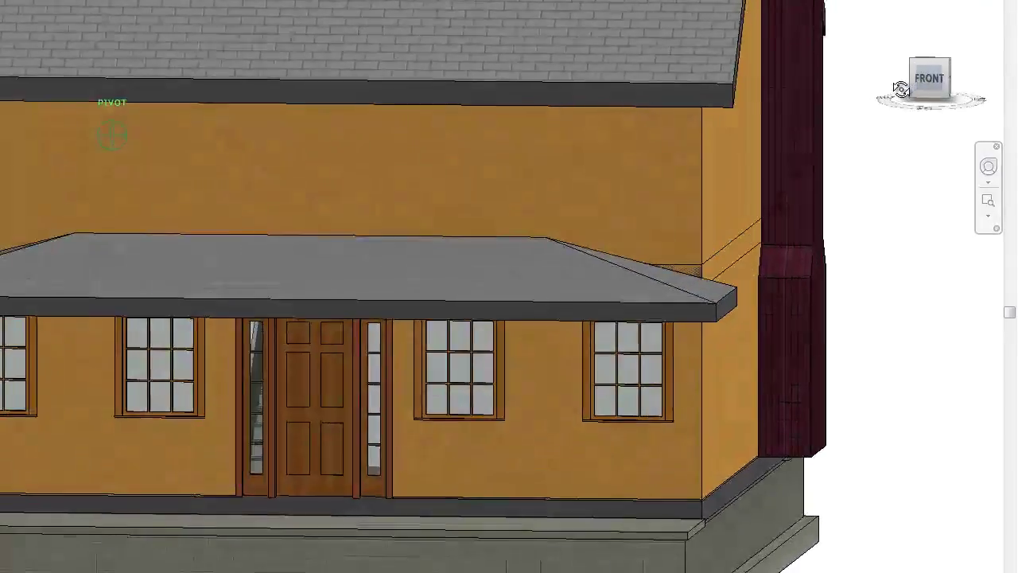
pyautogui.scroll(-2, 782, 368)
pyautogui.scroll(-2, 782, 367)
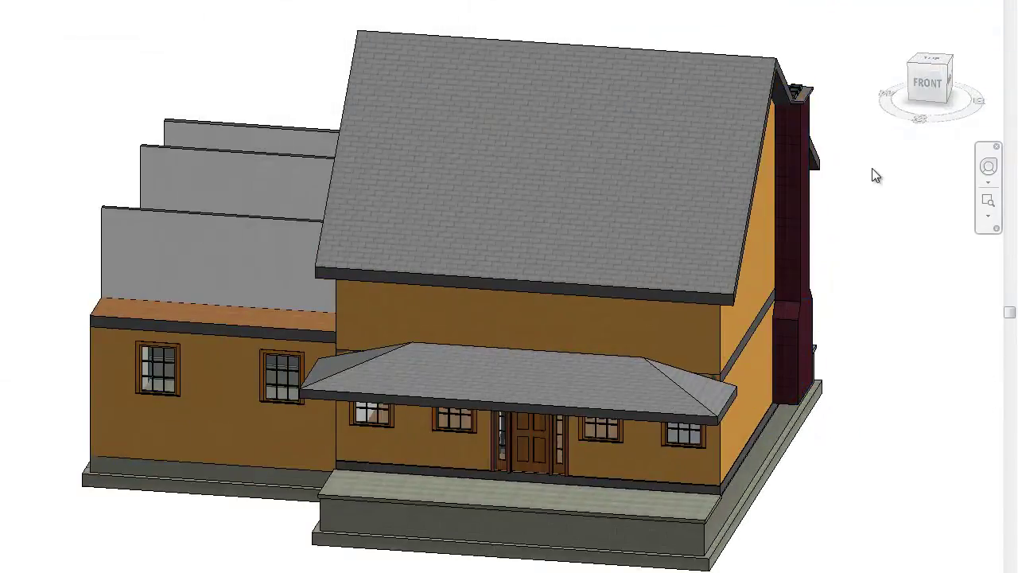
pyautogui.moveTo(942, 91); pyautogui.dragTo(907, 94)
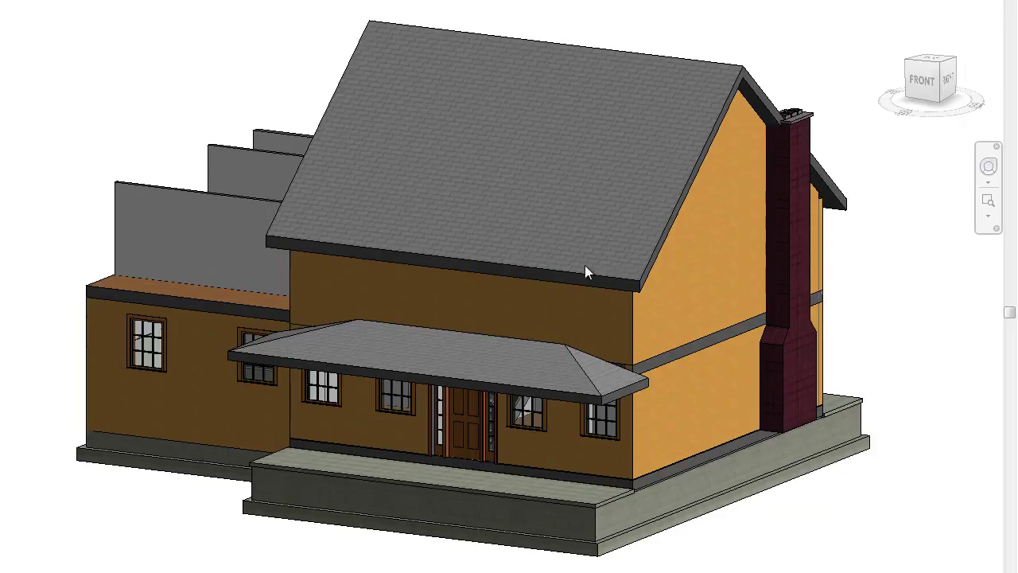
pyautogui.moveTo(927, 82)
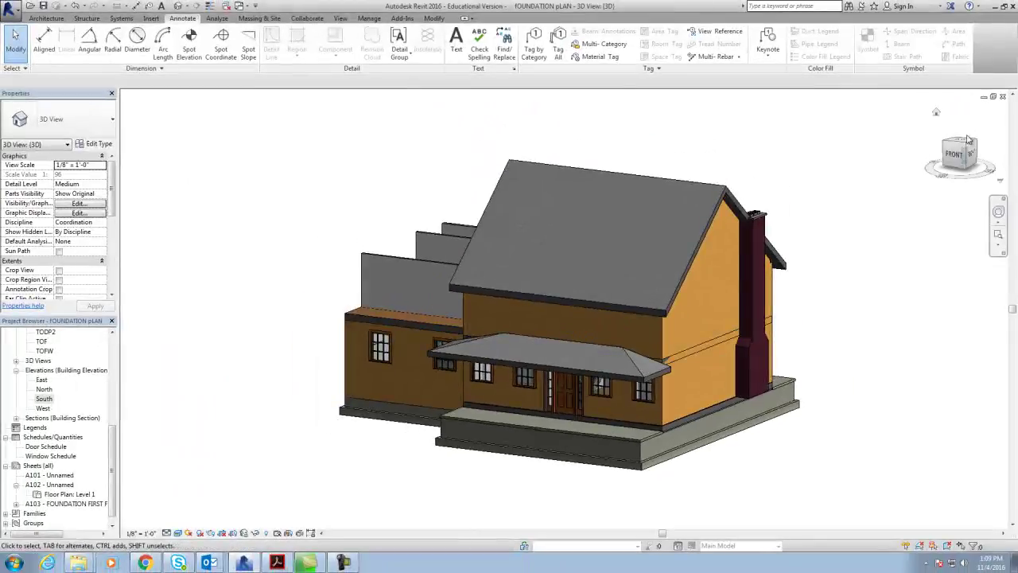
pyautogui.moveTo(956, 157)
pyautogui.mouseDown()
pyautogui.moveTo(975, 183)
pyautogui.moveTo(958, 136)
pyautogui.mouseUp()
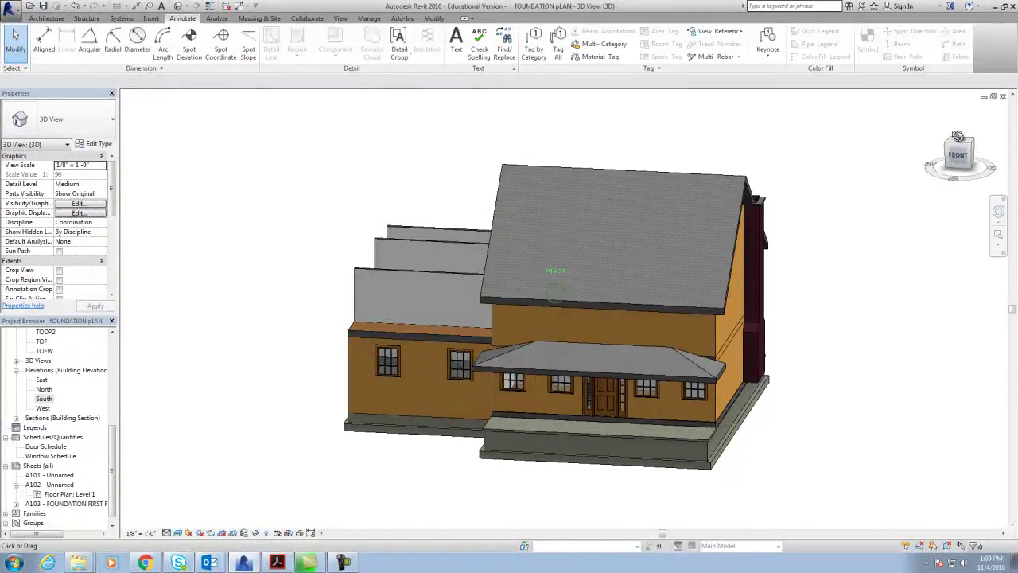
pyautogui.moveTo(112, 475); pyautogui.dragTo(112, 350)
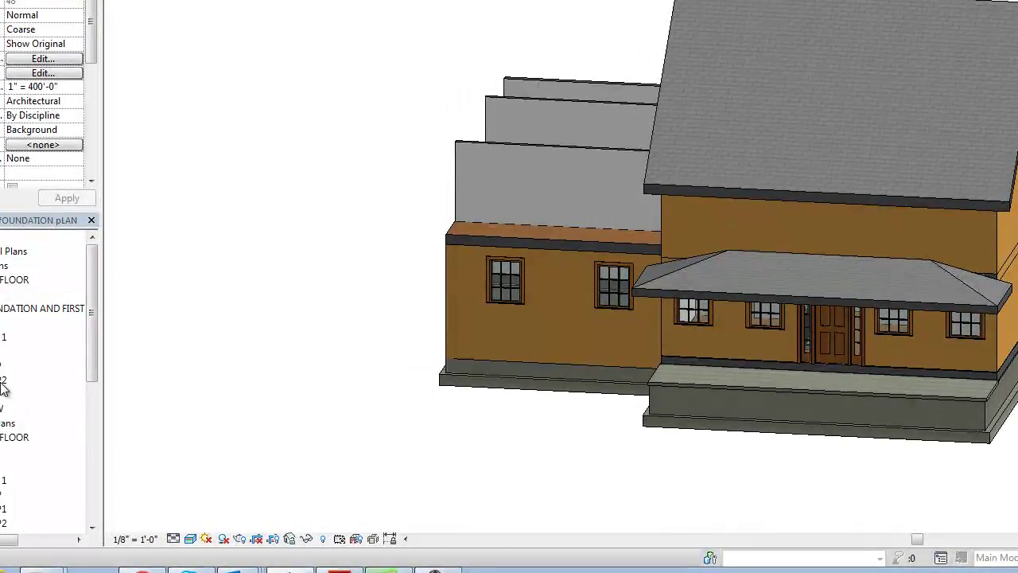
# Step: Open the TODP2 floor plan and pan toward the section marker
pyautogui.doubleClick(3, 379)
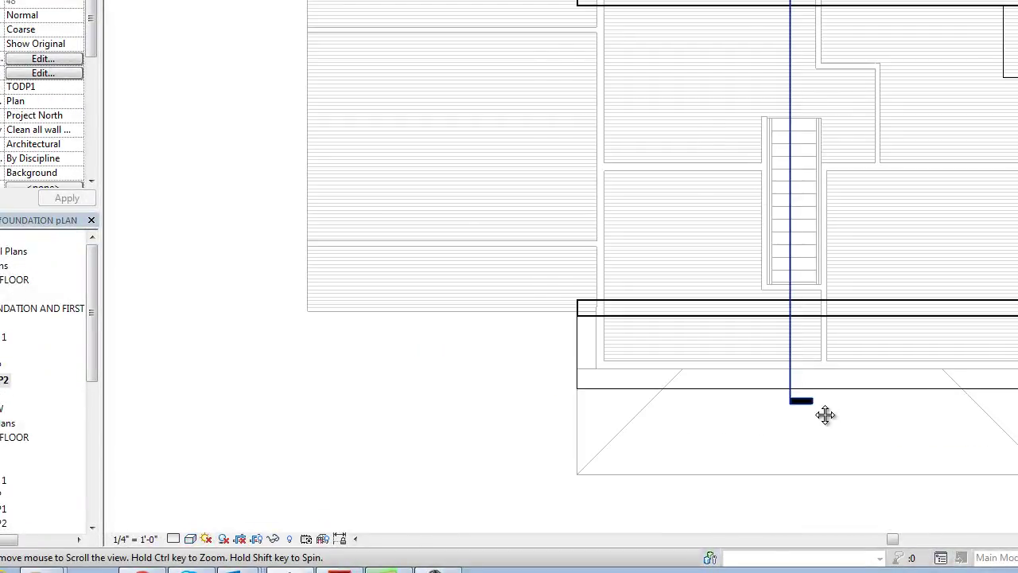
pyautogui.moveTo(831, 411); pyautogui.dragTo(686, 298, button='middle')
pyautogui.scroll(2, 684, 299)
pyautogui.scroll(1, 684, 299)
pyautogui.scroll(1, 691, 275)
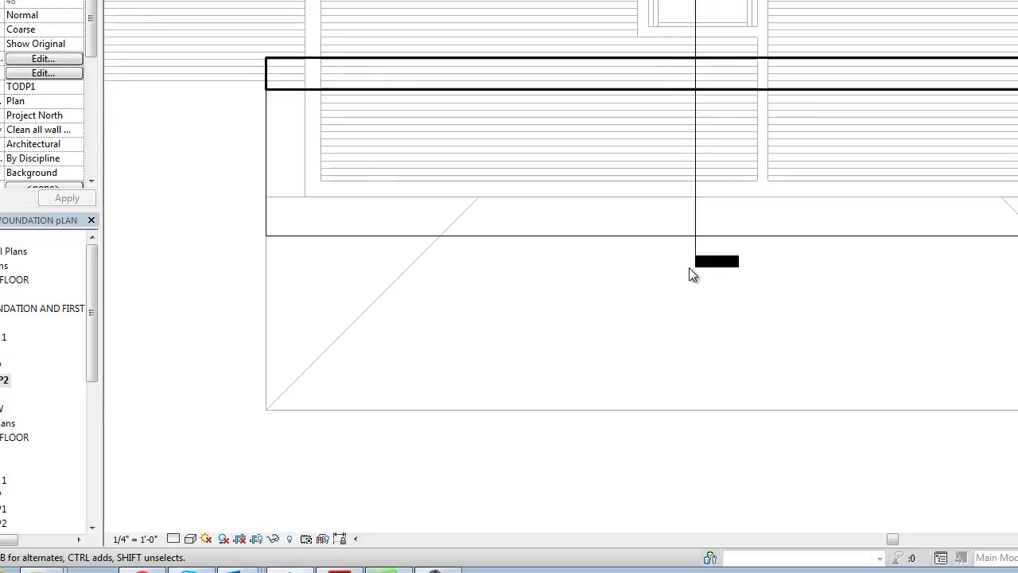
pyautogui.scroll(-1, 899, 405)
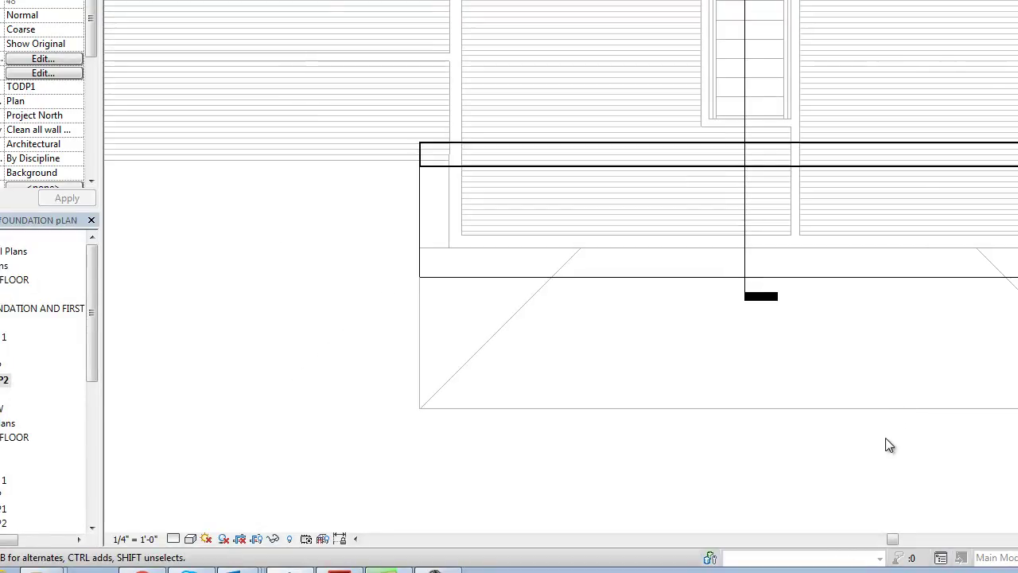
# Step: Set the TODP2 Underlay to None and bring up the reference house PDF
pyautogui.click(71, 88)
pyautogui.click(77, 90)
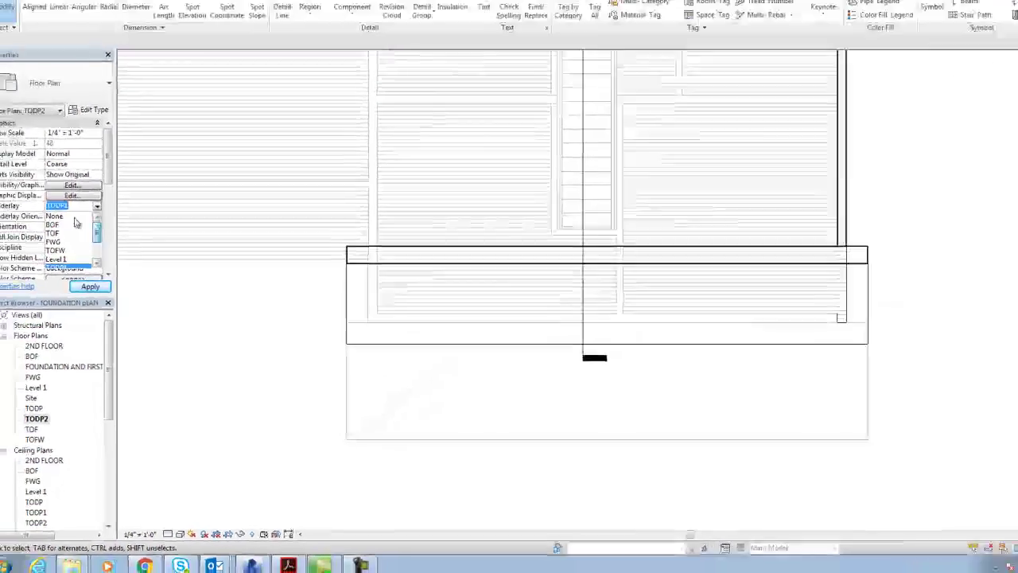
pyautogui.click(24, 108)
pyautogui.click(68, 204)
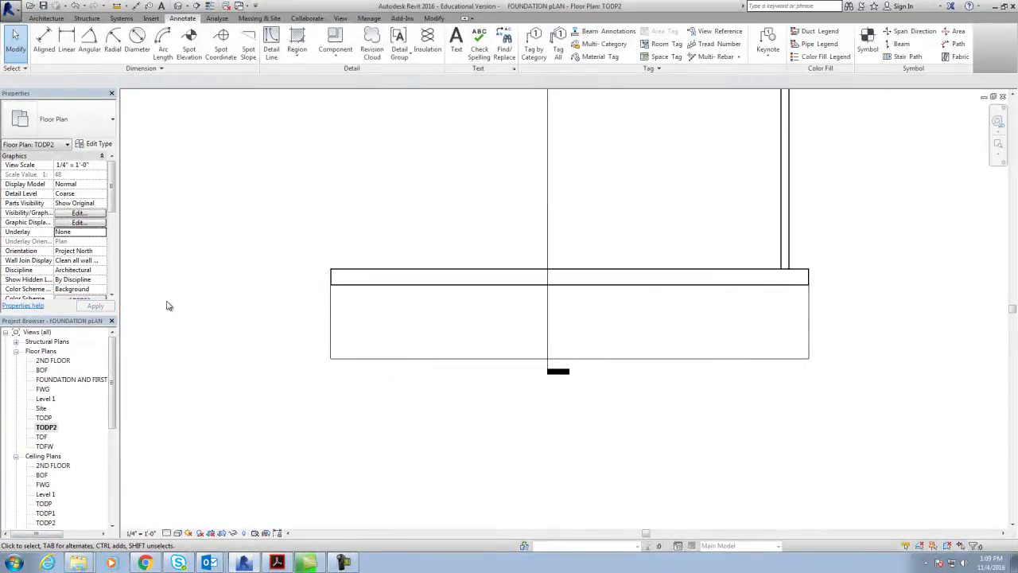
pyautogui.scroll(-2, 530, 348)
pyautogui.scroll(-1, 538, 352)
pyautogui.scroll(1, 557, 373)
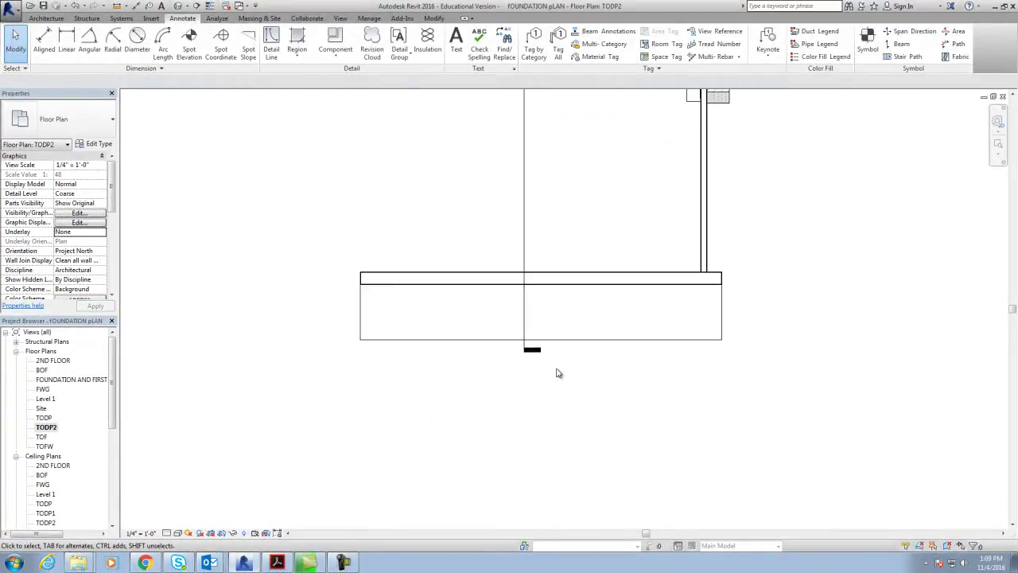
pyautogui.scroll(1, 465, 348)
pyautogui.scroll(1, 465, 347)
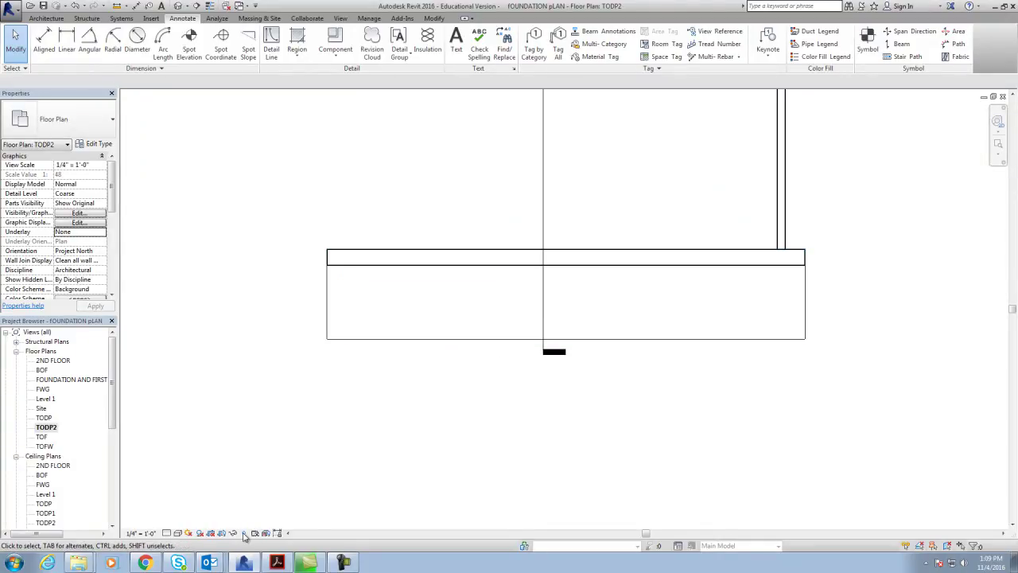
pyautogui.click(277, 564)
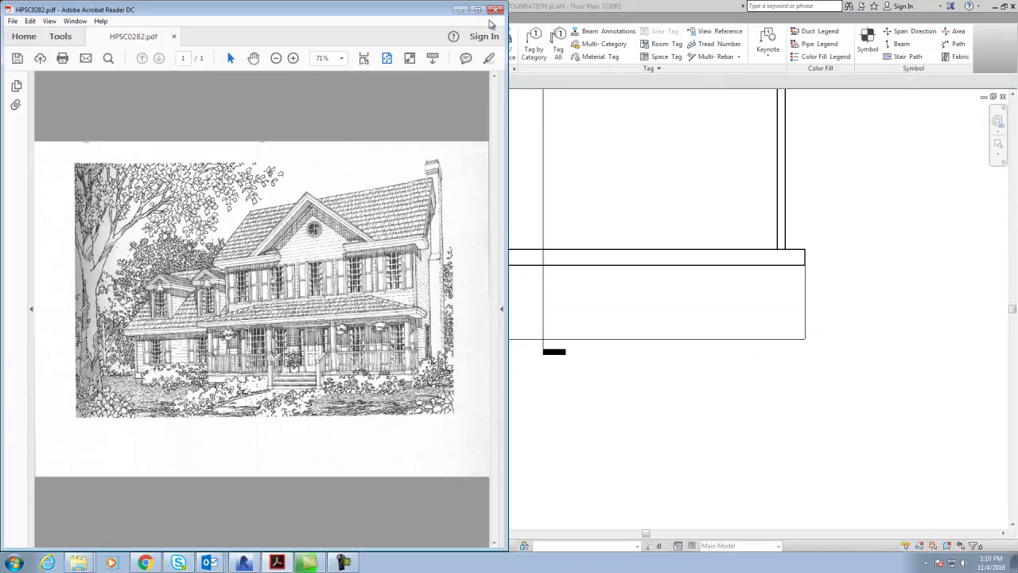
# Step: Minimize Acrobat Reader after reviewing HPSC0282.pdf to return to Revit
pyautogui.click(462, 11)
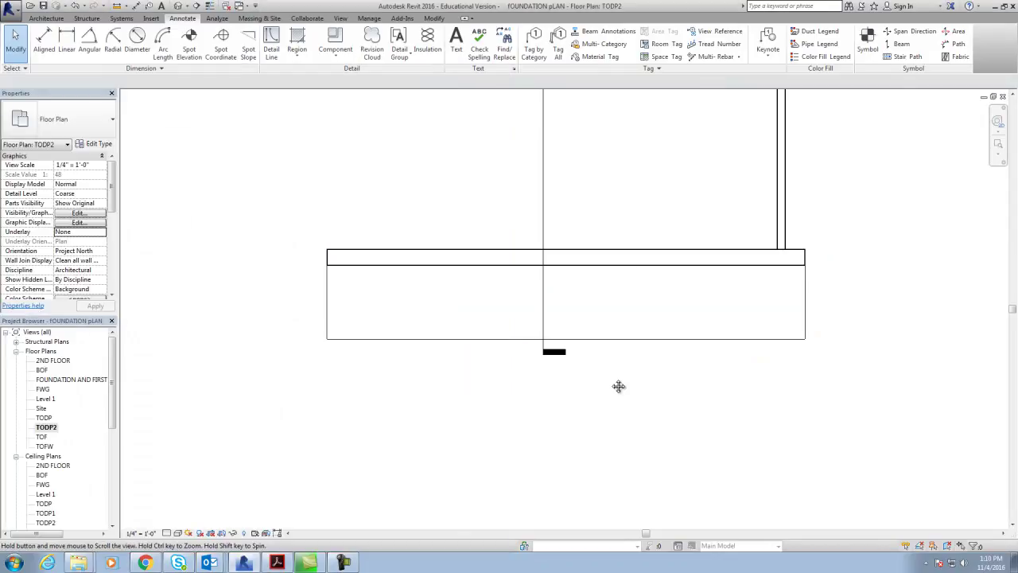
# Step: Start and cancel a Roof by Footprint sketch, then select the existing 10"/12" main roof
pyautogui.scroll(-1, 609, 382)
pyautogui.scroll(-2, 527, 418)
pyautogui.scroll(-1, 489, 417)
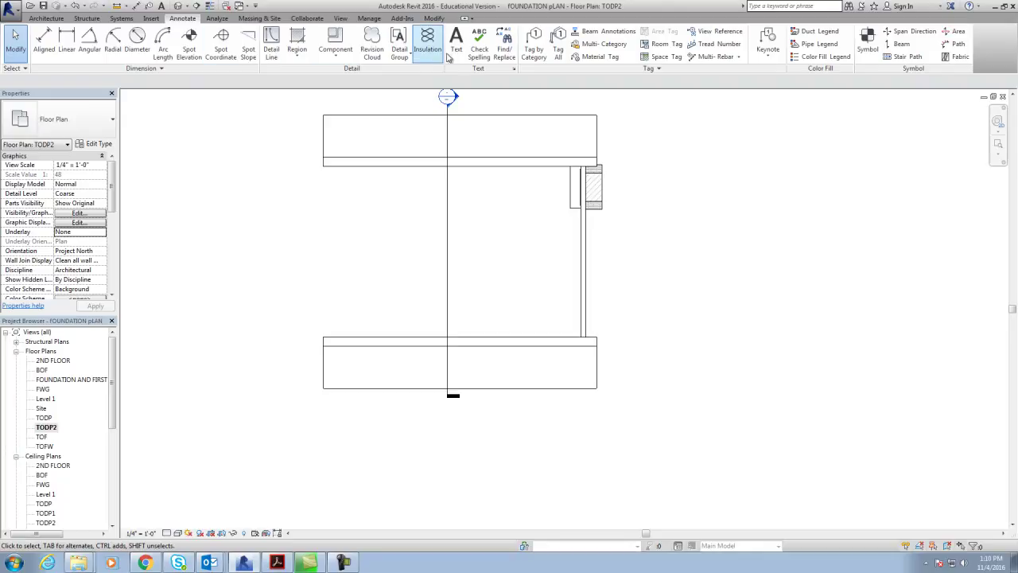
pyautogui.scroll(4, 187, 62)
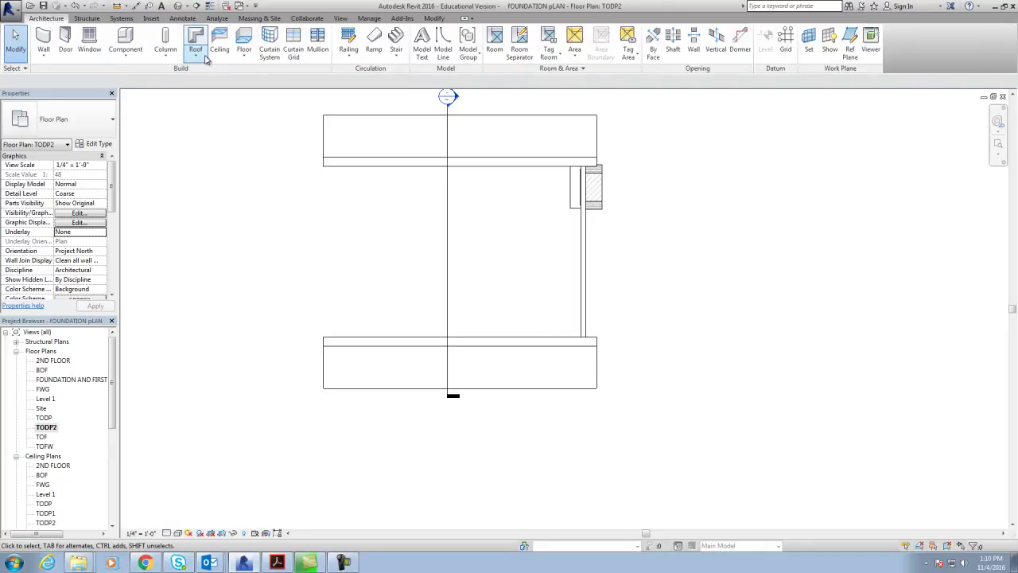
pyautogui.click(194, 57)
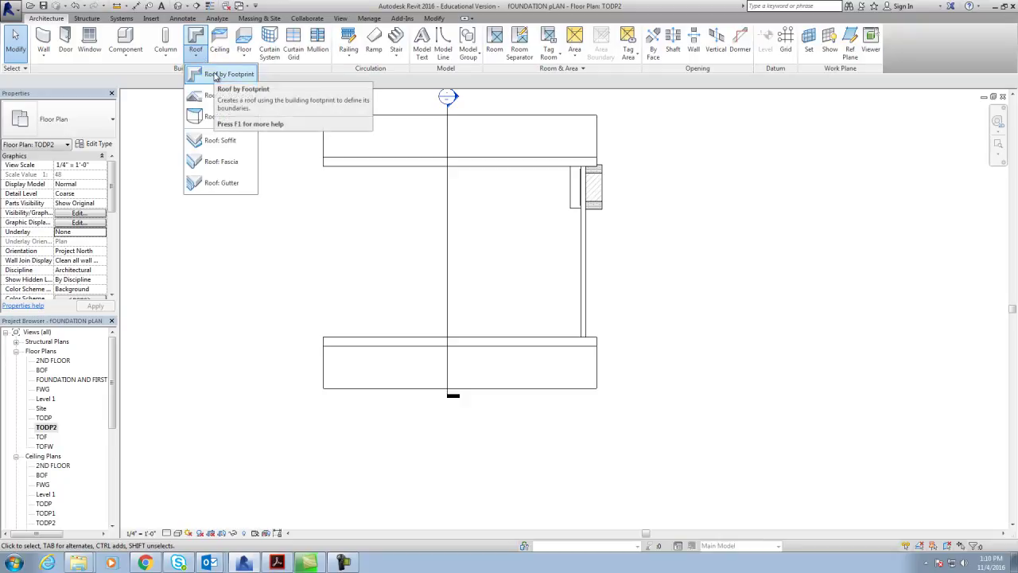
pyautogui.click(223, 74)
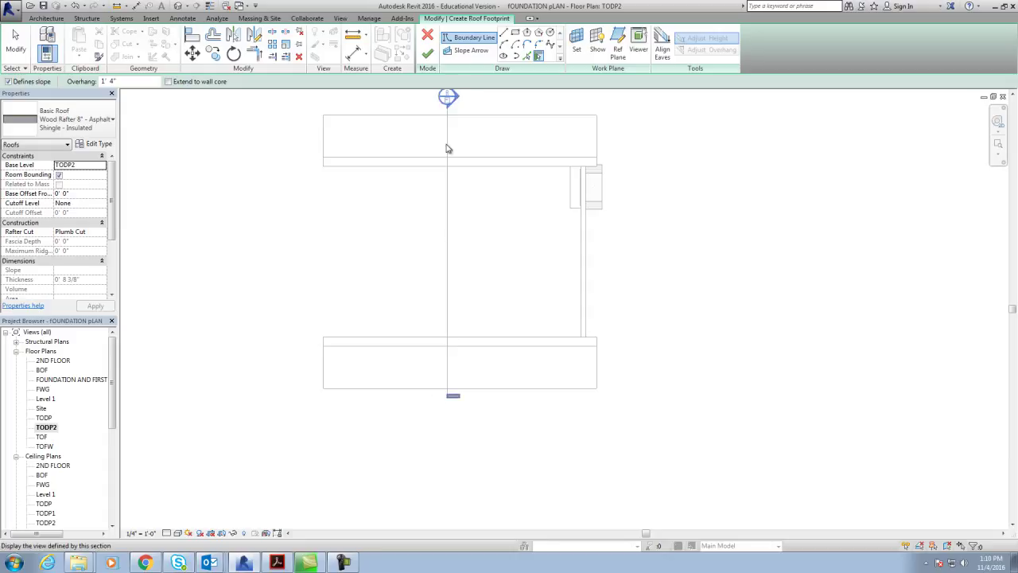
pyautogui.click(427, 35)
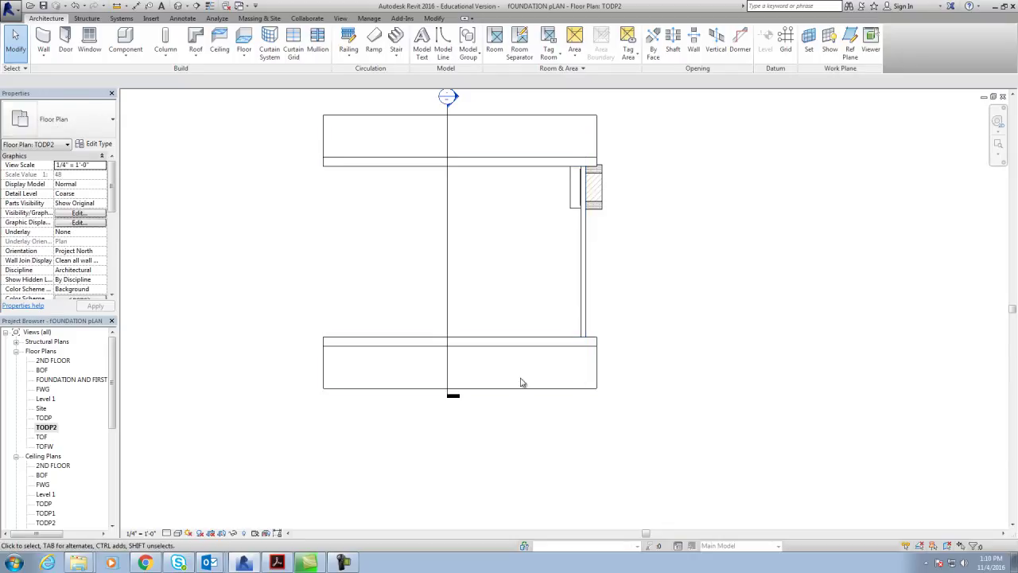
pyautogui.click(393, 393)
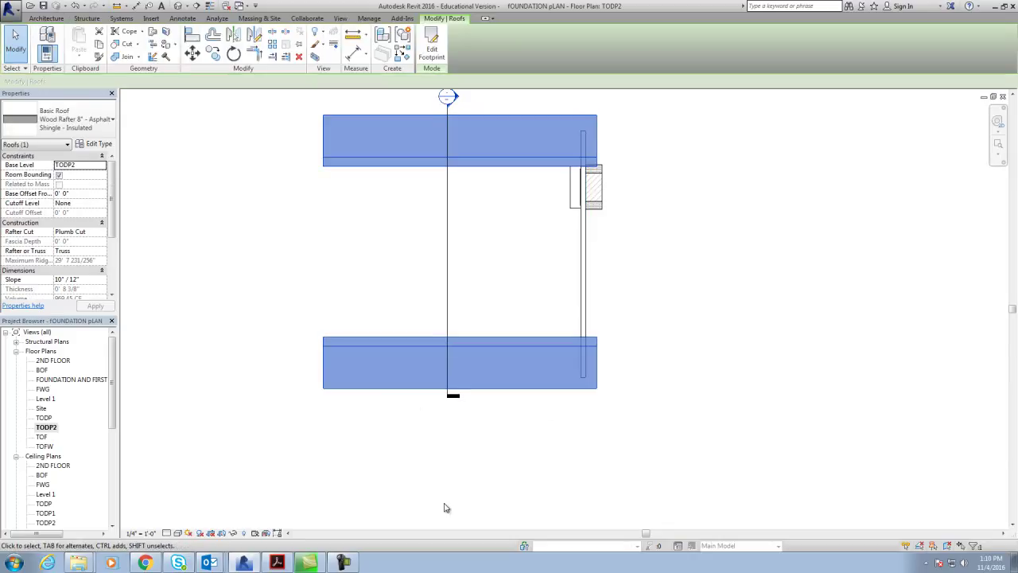
# Step: Temporarily hide the selected main roof and set the TODP2 Underlay to Level 1
pyautogui.click(236, 539)
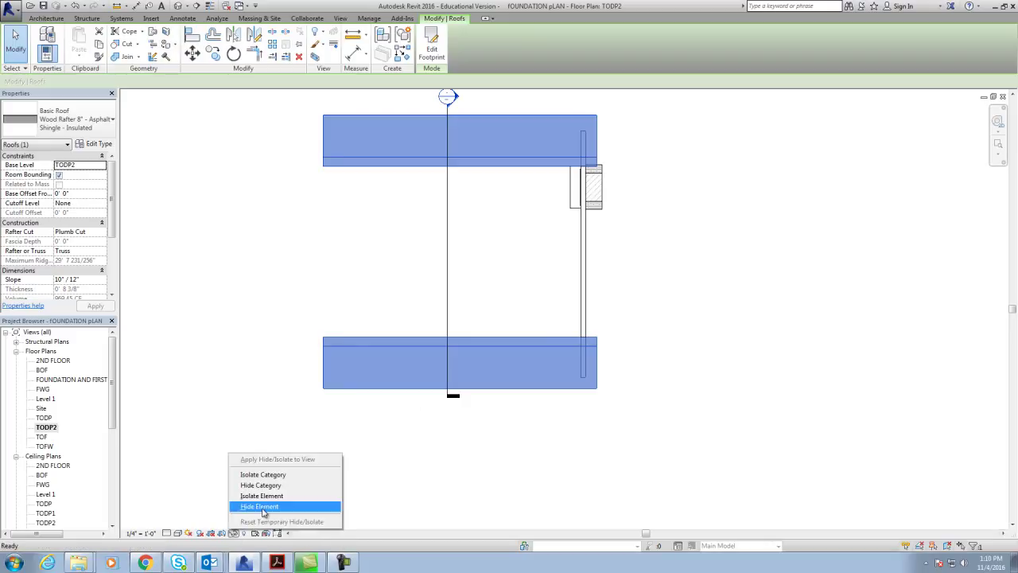
pyautogui.click(246, 507)
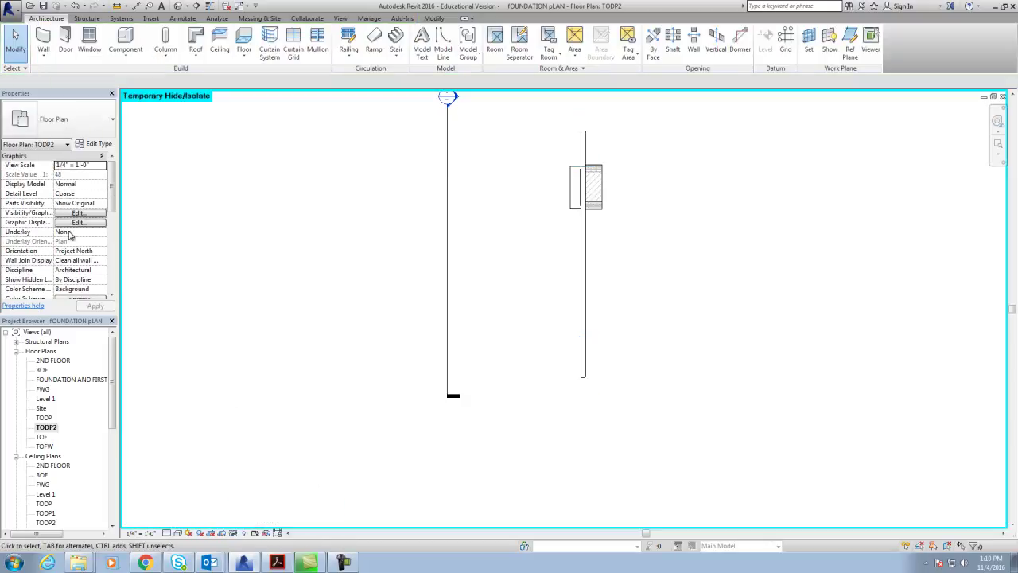
pyautogui.click(101, 232)
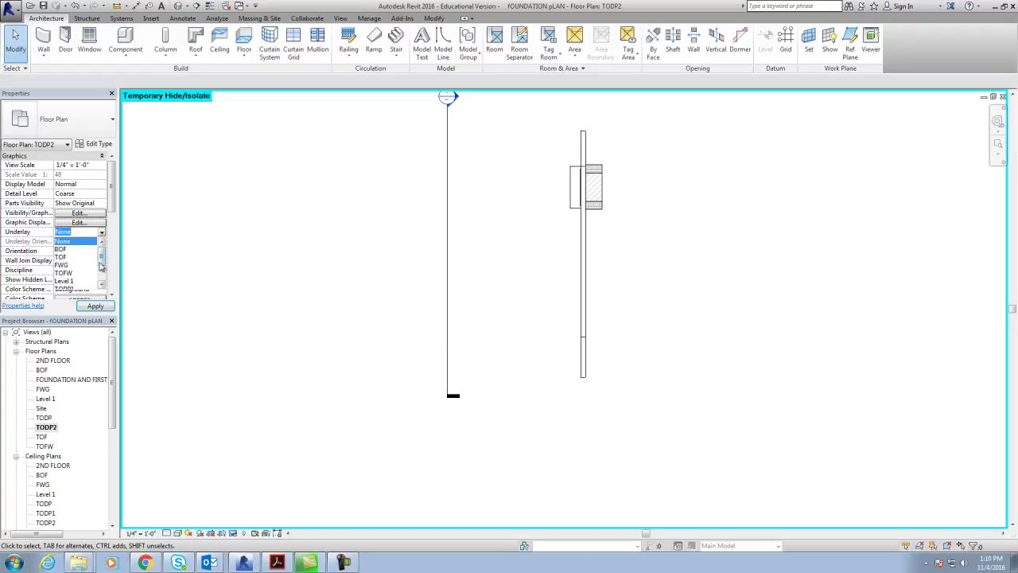
pyautogui.click(70, 280)
pyautogui.click(96, 307)
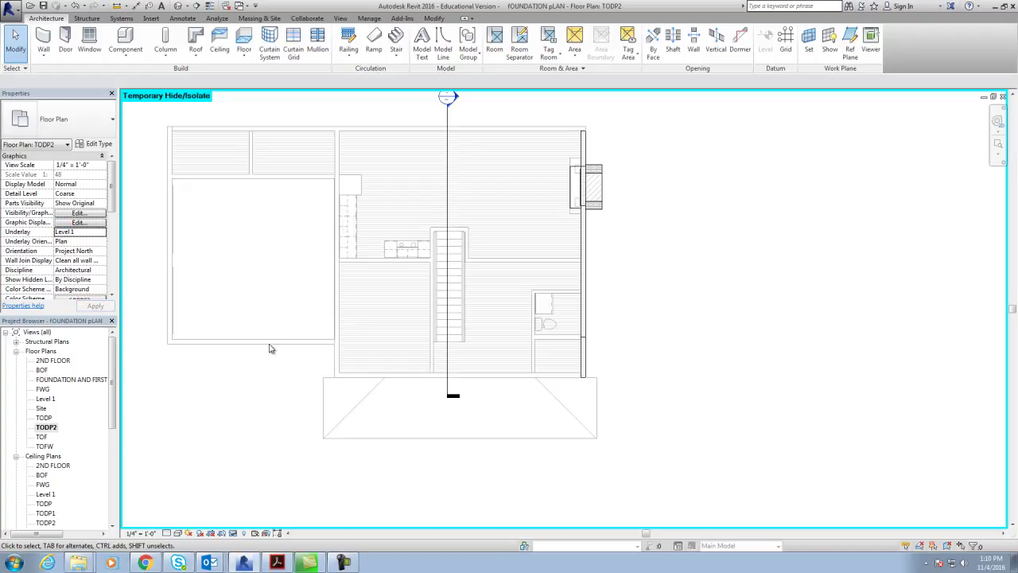
pyautogui.scroll(2, 471, 409)
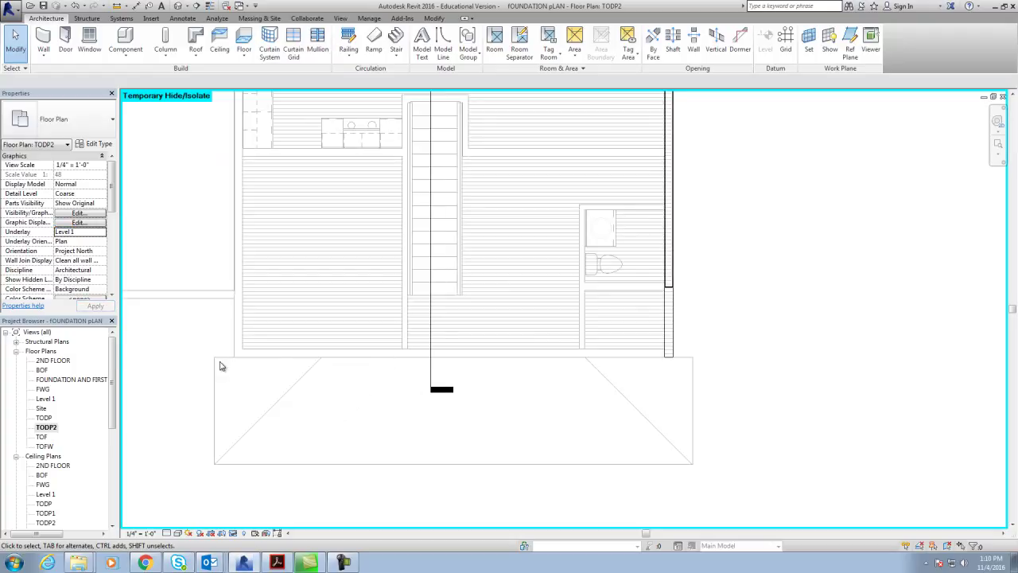
pyautogui.scroll(-1, 451, 365)
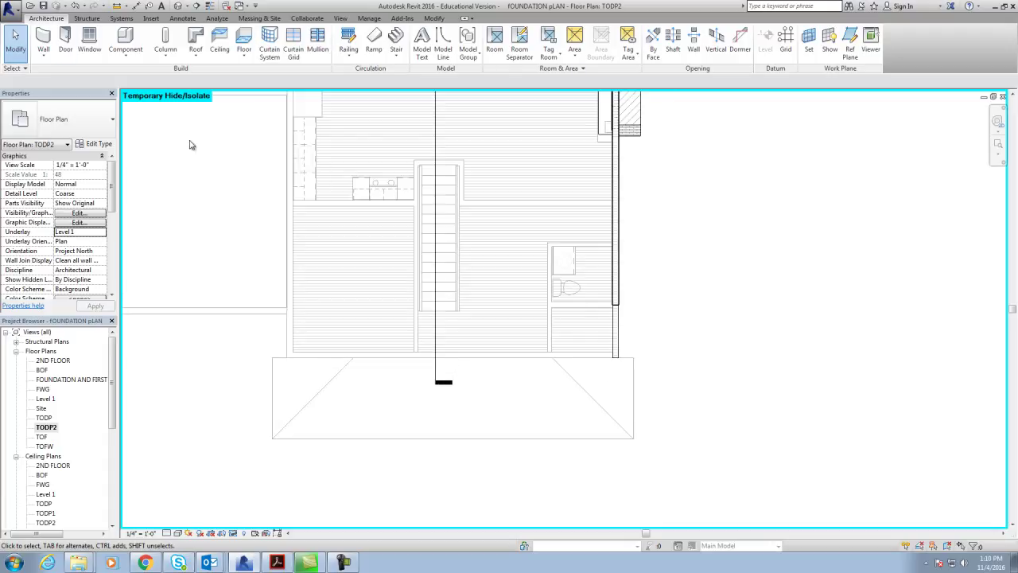
# Step: Start a roof by footprint and pick the front wall as a 9"/12" sloped boundary
pyautogui.click(196, 53)
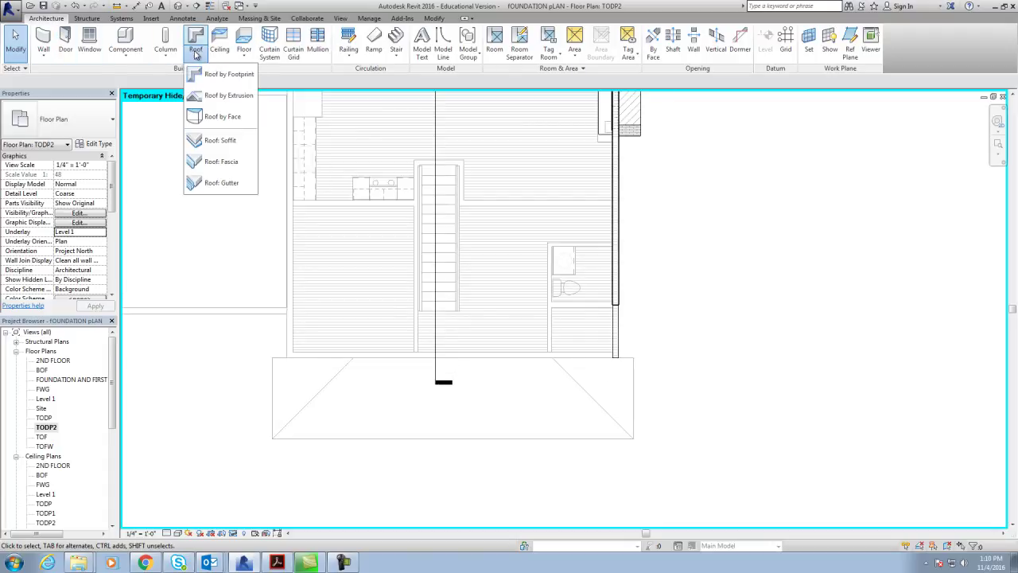
pyautogui.click(223, 74)
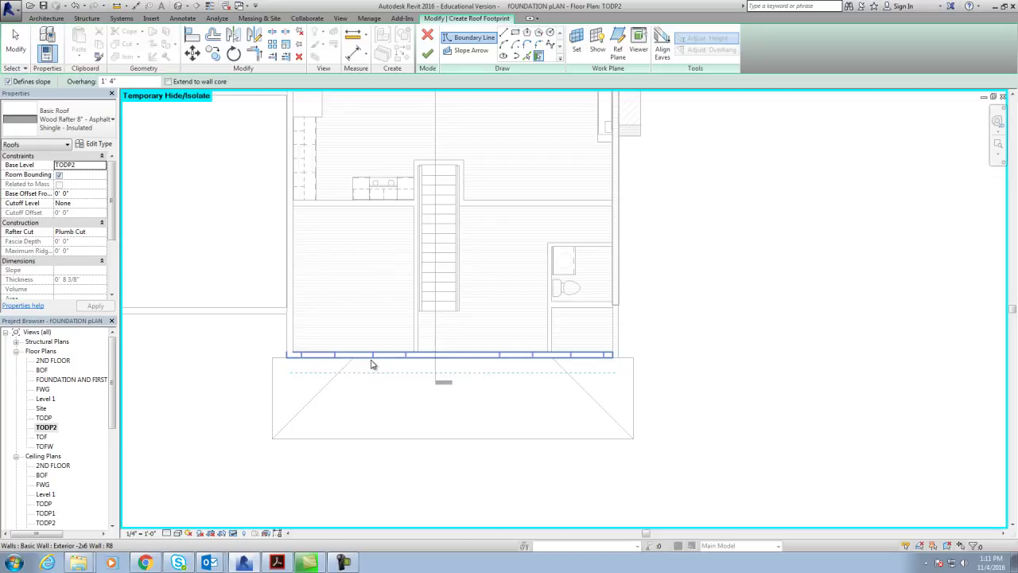
pyautogui.click(371, 364)
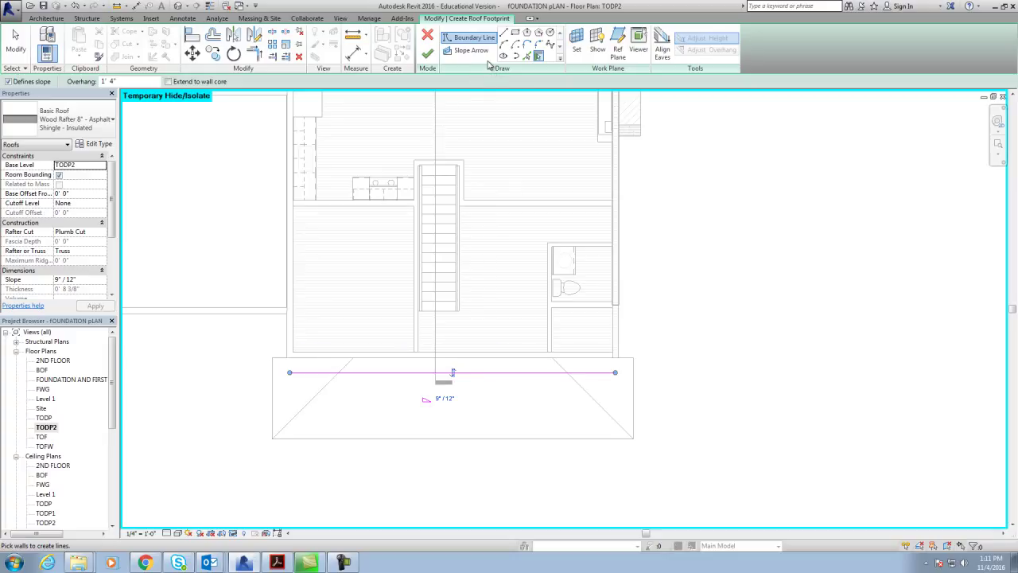
# Step: Sketch a vertical and a horizontal boundary line over the porch, then straighten the horizontal line
pyautogui.click(503, 33)
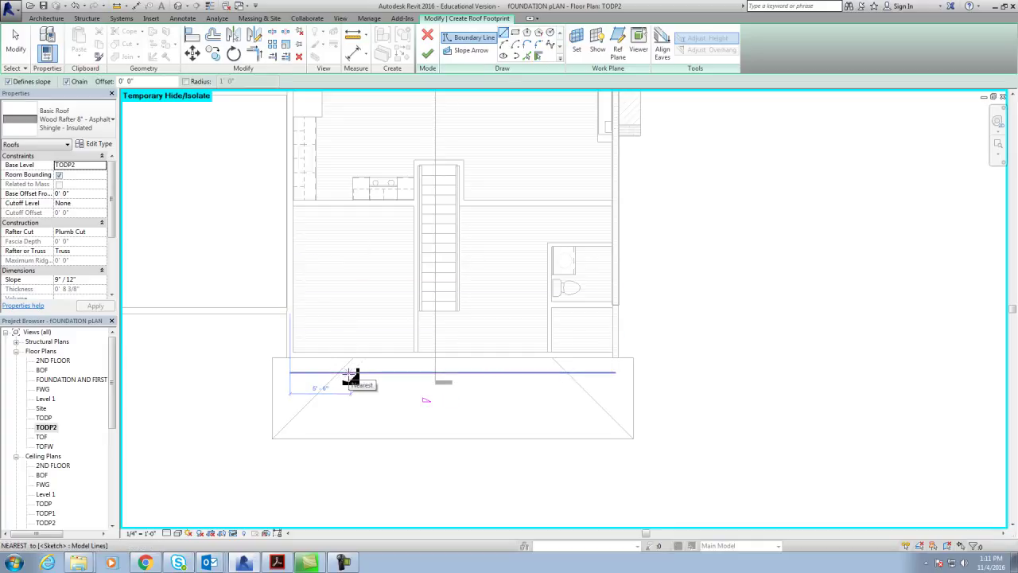
pyautogui.click(351, 373)
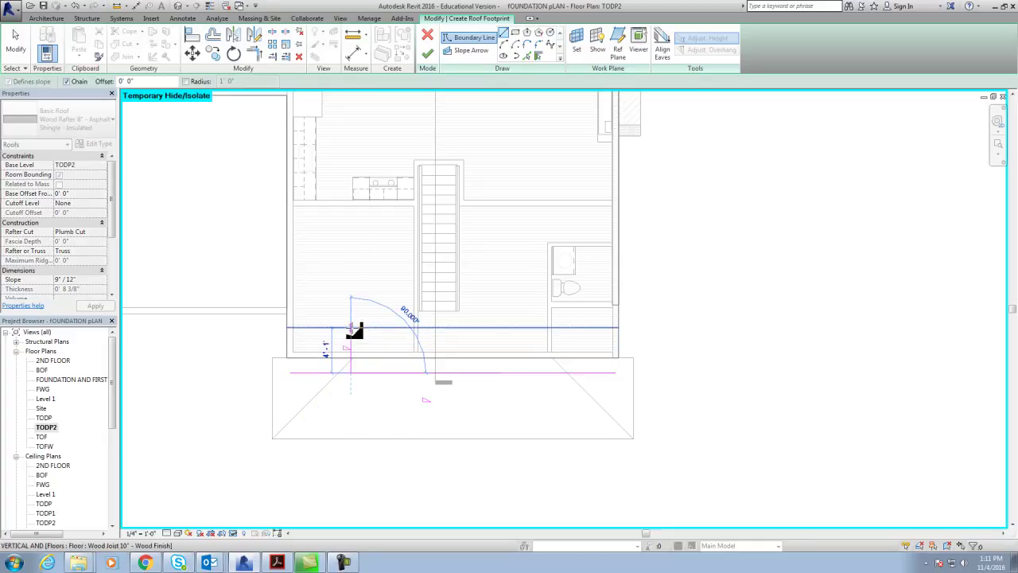
pyautogui.click(350, 327)
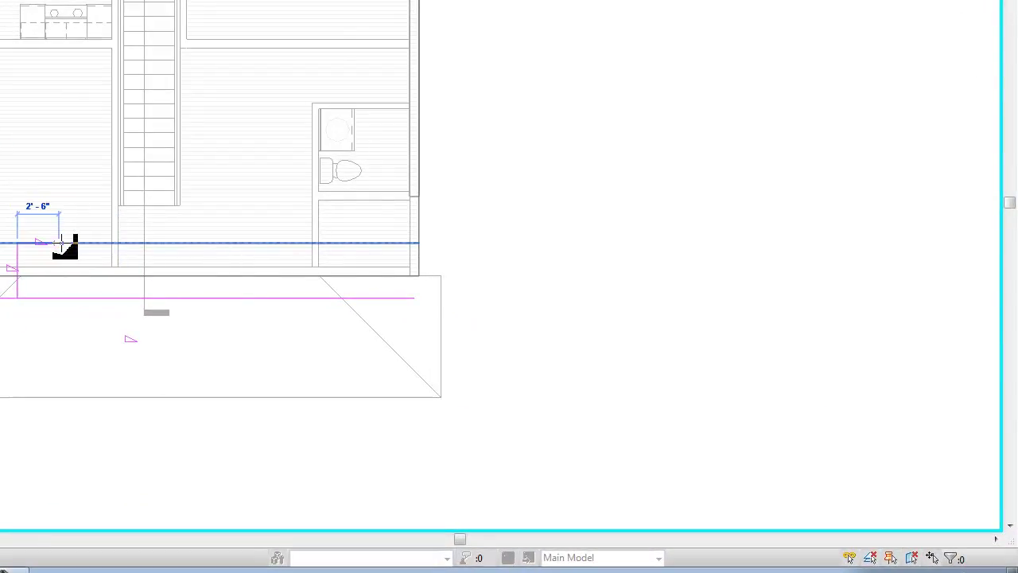
pyautogui.click(227, 237)
pyautogui.press('Escape')
pyautogui.click(210, 236)
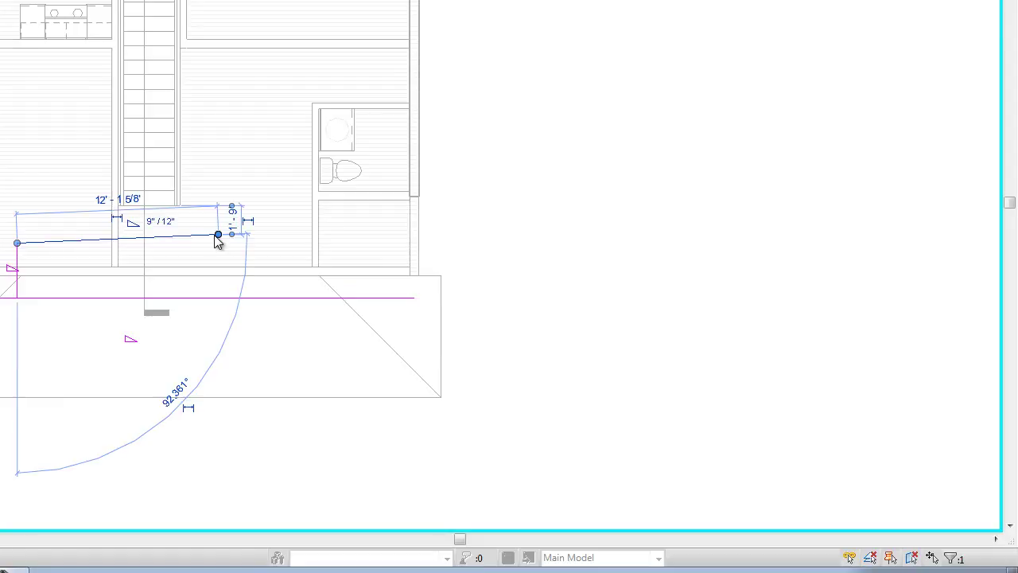
pyautogui.moveTo(218, 236); pyautogui.dragTo(218, 243)
pyautogui.click(140, 366)
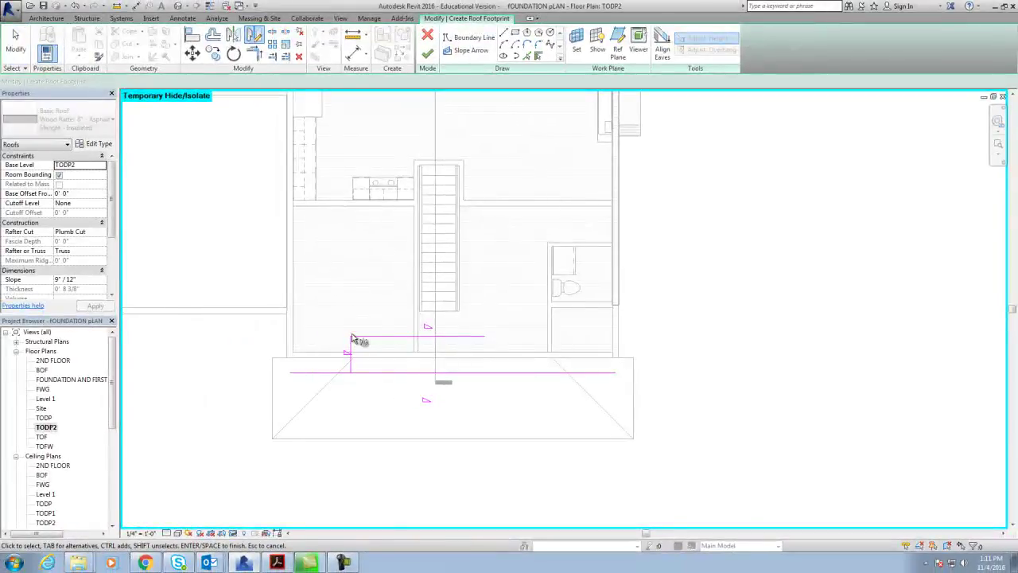
# Step: Mirror-copy the left vertical sketch line across a vertical axis drawn from the bottom roof-edge midpoint
pyautogui.rightClick(451, 387)
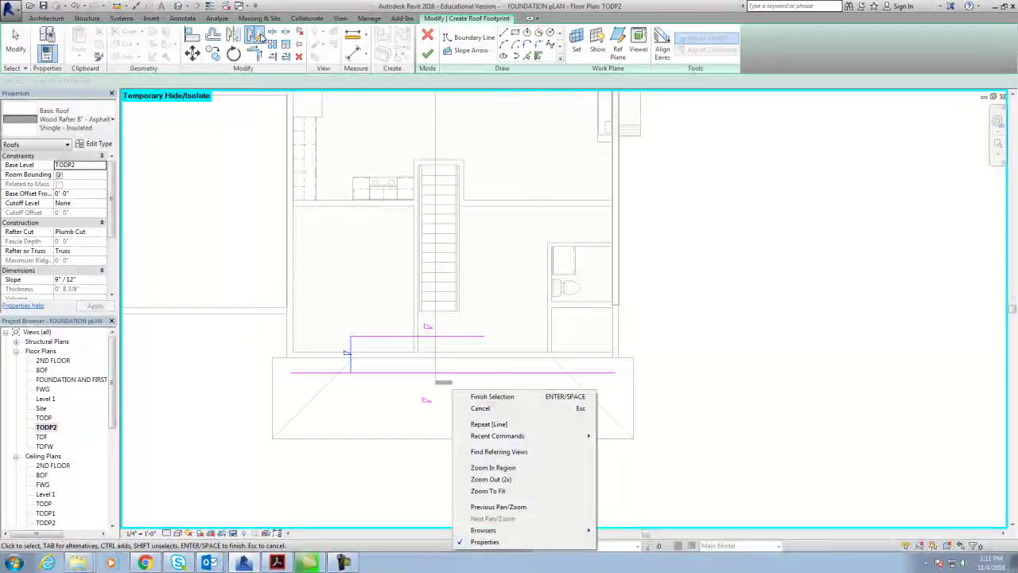
pyautogui.press('Escape')
pyautogui.click(459, 441)
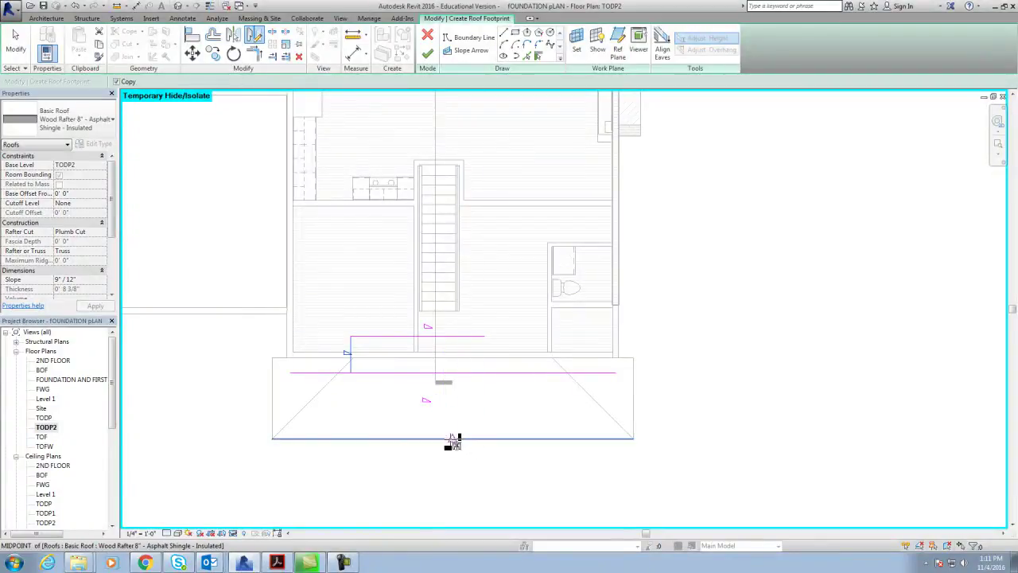
pyautogui.press('r')
pyautogui.press('o')
pyautogui.click(459, 439)
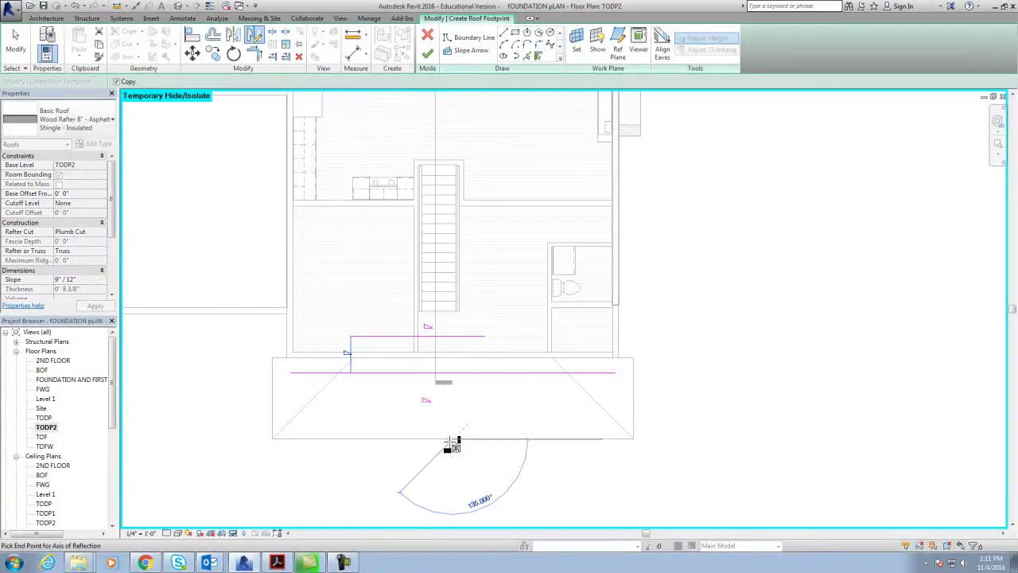
pyautogui.click(452, 259)
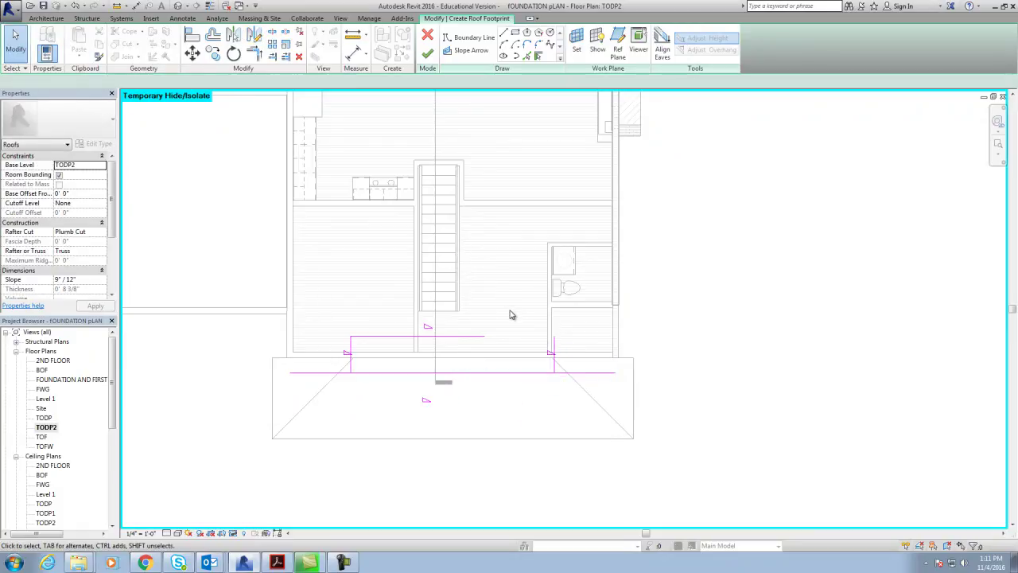
pyautogui.scroll(1, 380, 416)
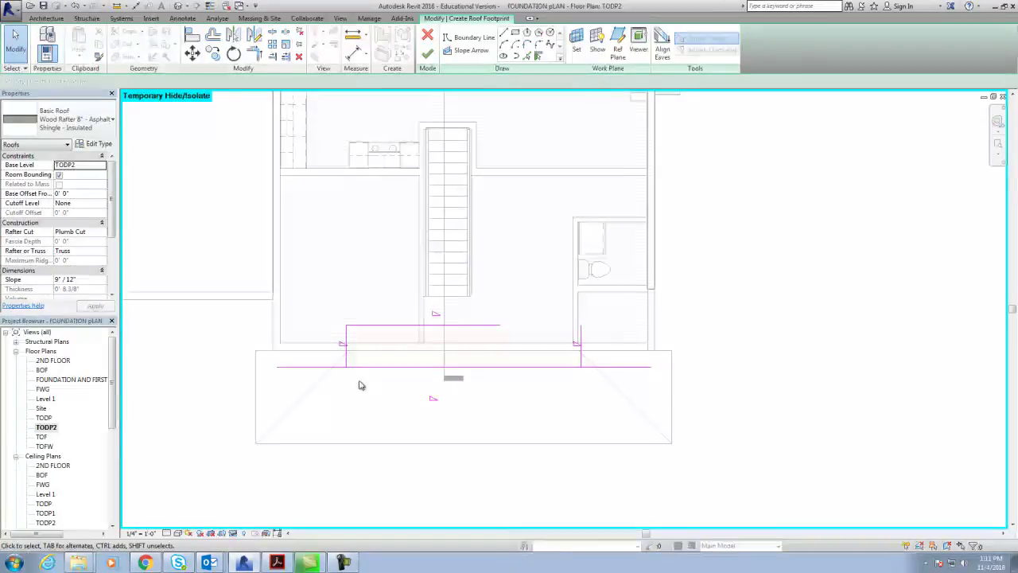
# Step: Position the left vertical line 5'-6" from the end and the right vertical line at 5
pyautogui.click(348, 338)
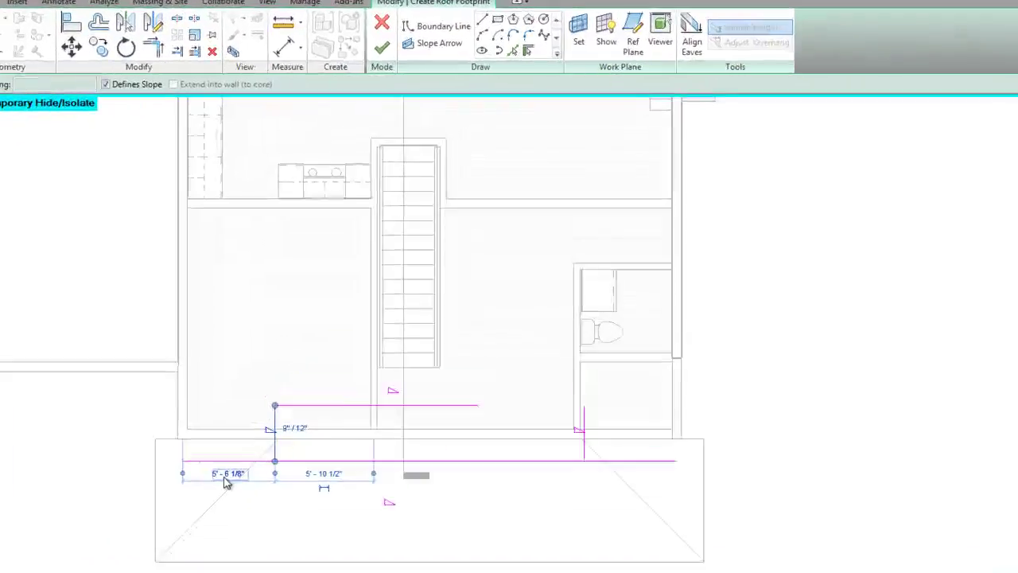
pyautogui.click(226, 476)
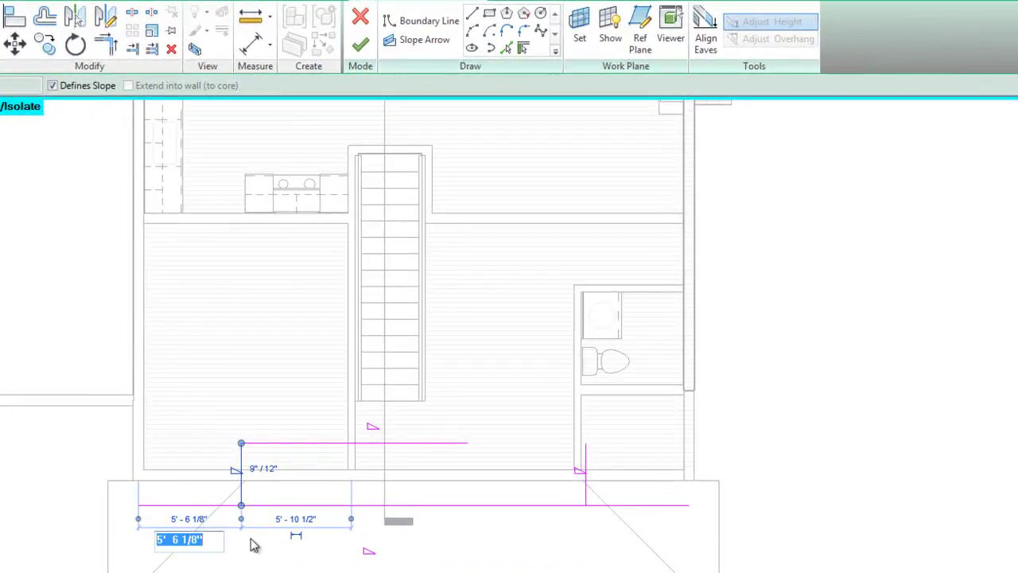
pyautogui.write('5 6')
pyautogui.press('Return')
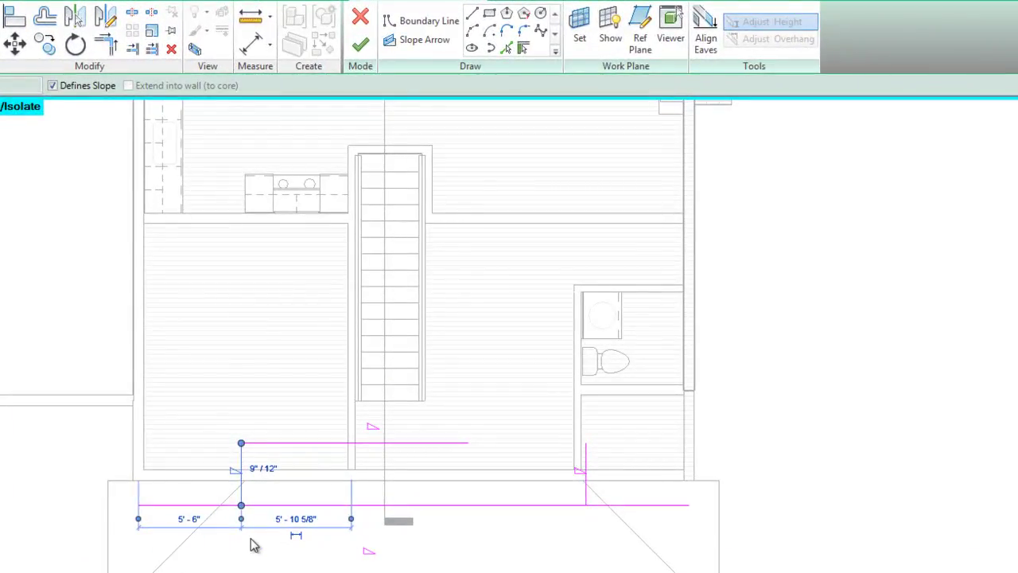
pyautogui.press('Escape')
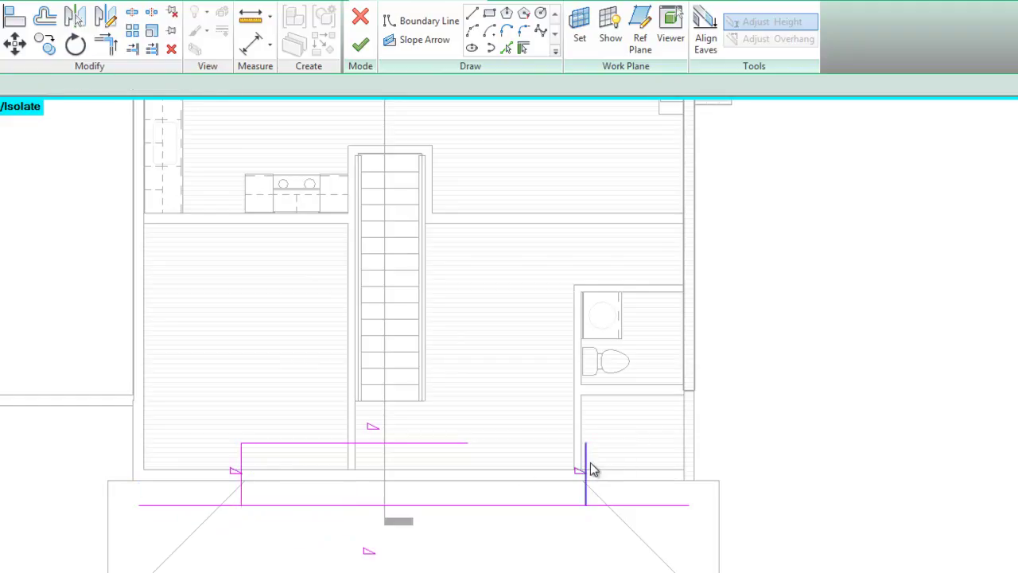
pyautogui.click(590, 470)
pyautogui.click(639, 520)
pyautogui.write('5')
pyautogui.press('Return')
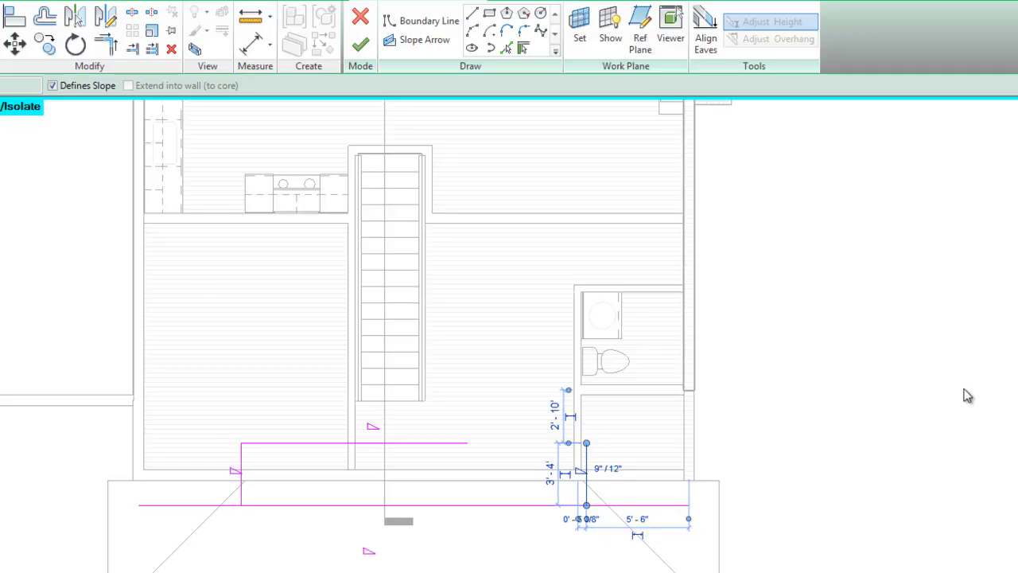
pyautogui.click(965, 395)
# Step: Lengthen the upper horizontal line and trim the front line to close the rectangular footprint
pyautogui.click(416, 445)
pyautogui.moveTo(469, 443); pyautogui.dragTo(581, 444)
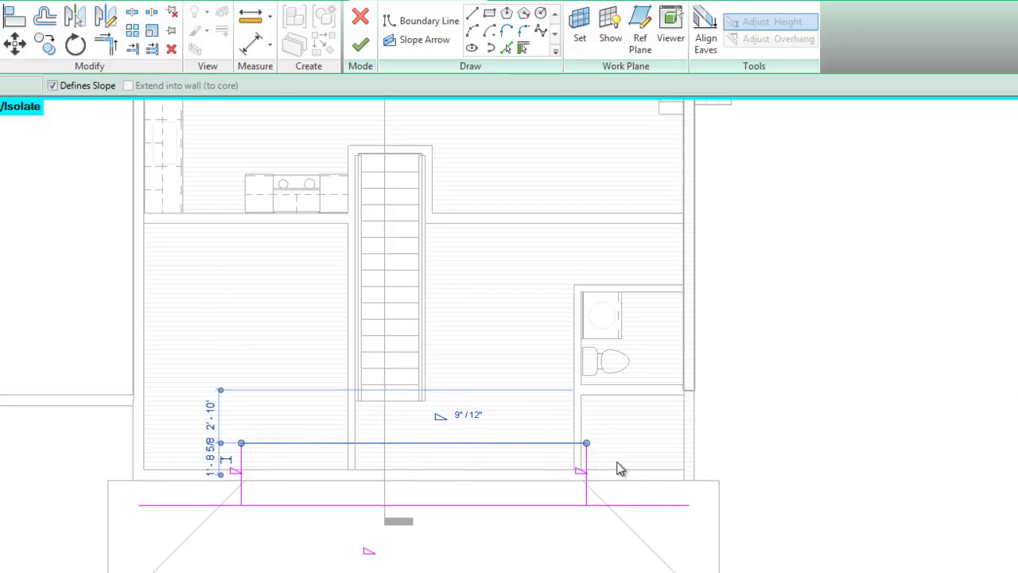
pyautogui.click(640, 505)
pyautogui.moveTo(688, 504); pyautogui.dragTo(586, 504)
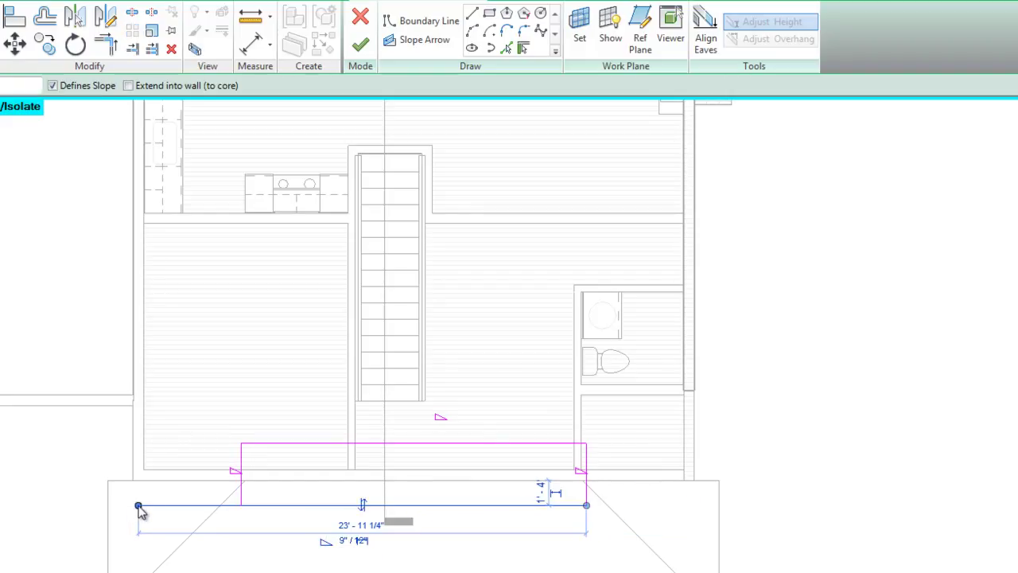
pyautogui.moveTo(138, 504); pyautogui.dragTo(241, 504)
pyautogui.click(359, 562)
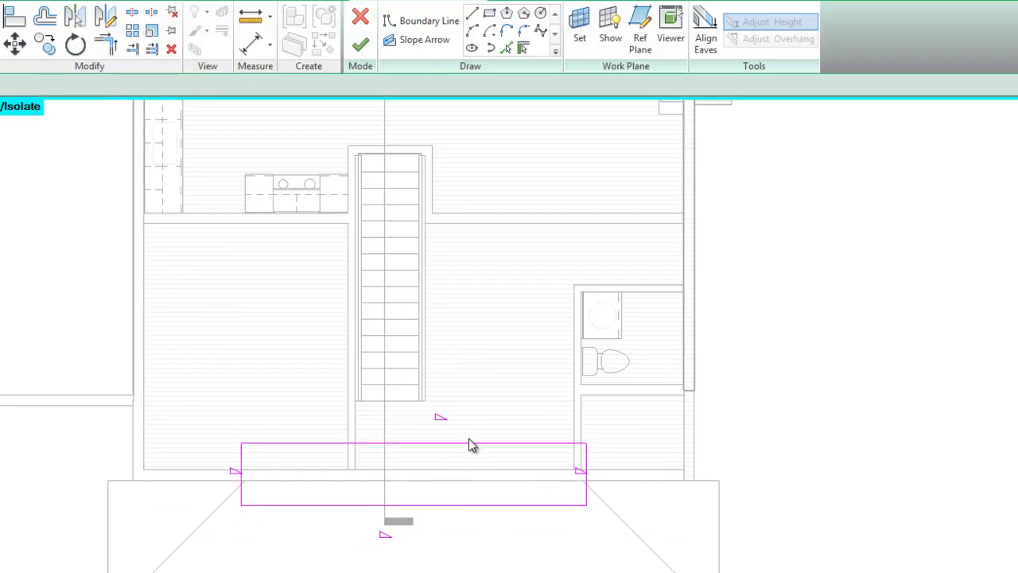
pyautogui.click(468, 443)
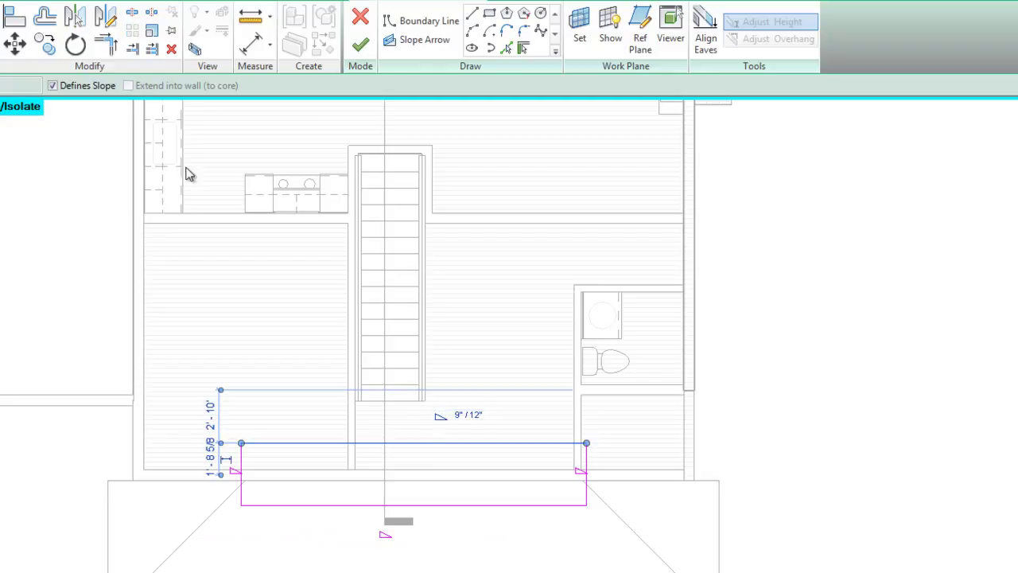
# Step: Give the right and left gable edges a 10"/12" slope and finish the roof sketch
pyautogui.click(435, 505)
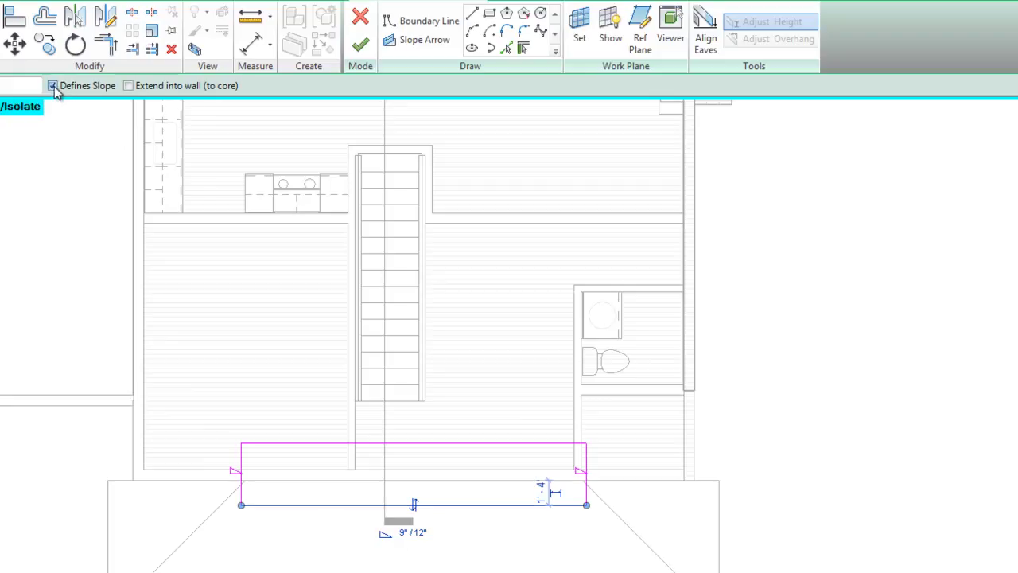
pyautogui.click(586, 481)
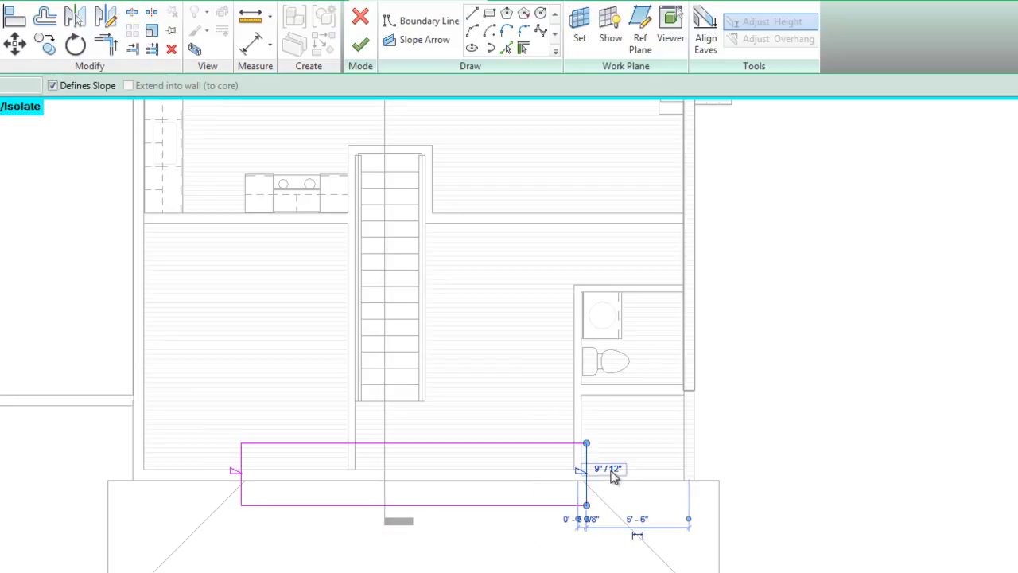
pyautogui.click(598, 467)
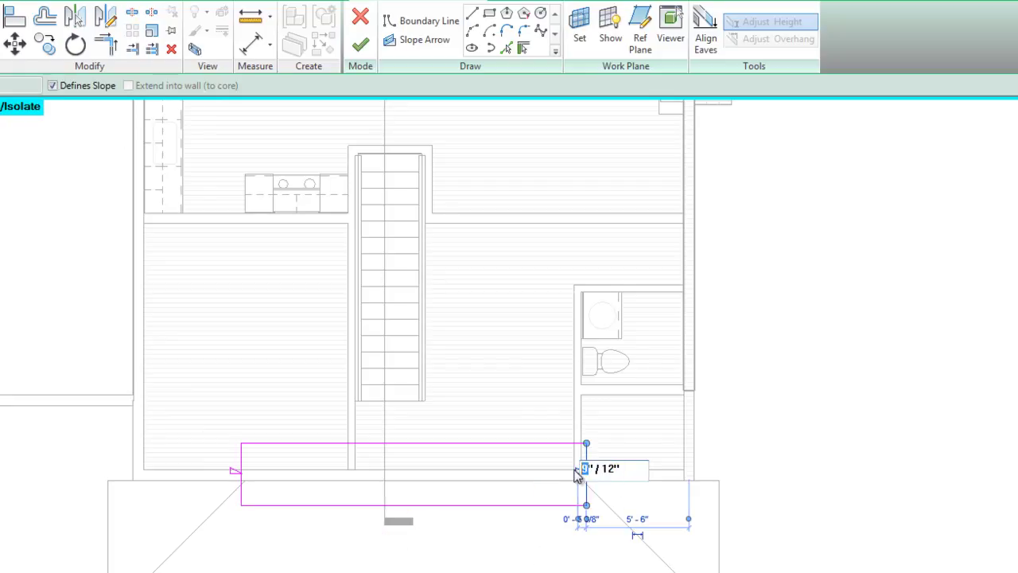
pyautogui.write('10')
pyautogui.press('Return')
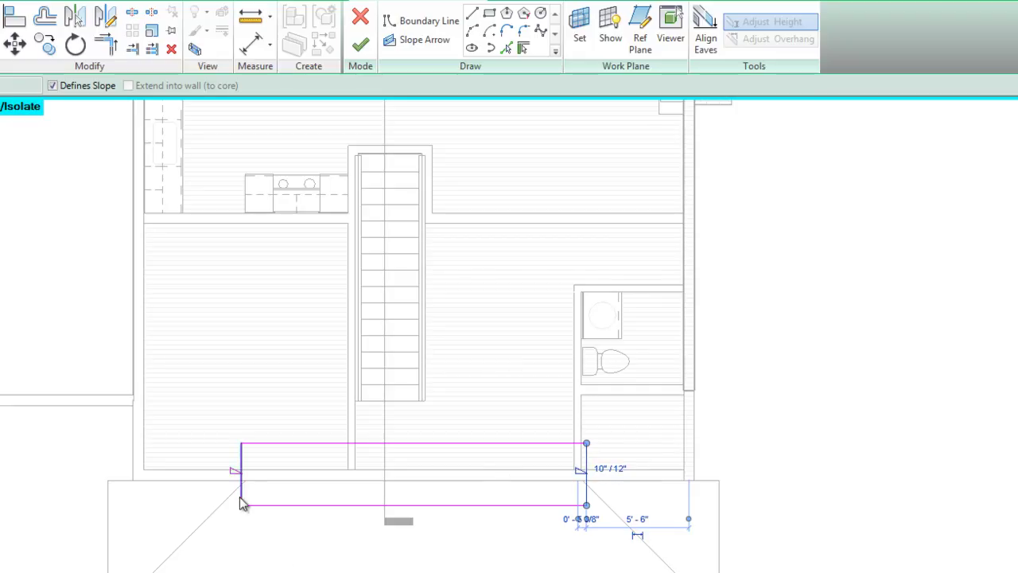
pyautogui.click(241, 493)
pyautogui.click(253, 468)
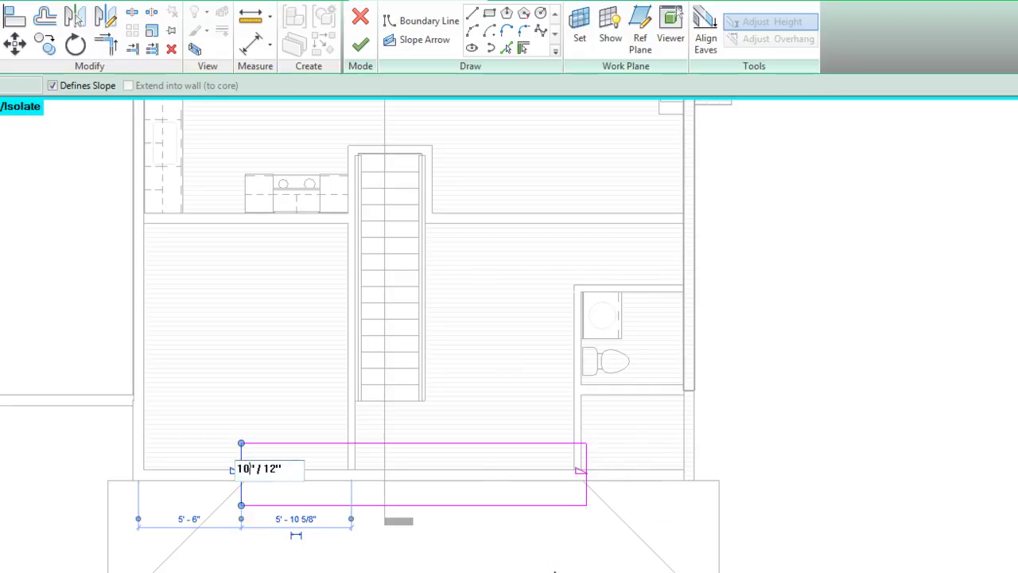
pyautogui.press('Return')
pyautogui.click(362, 46)
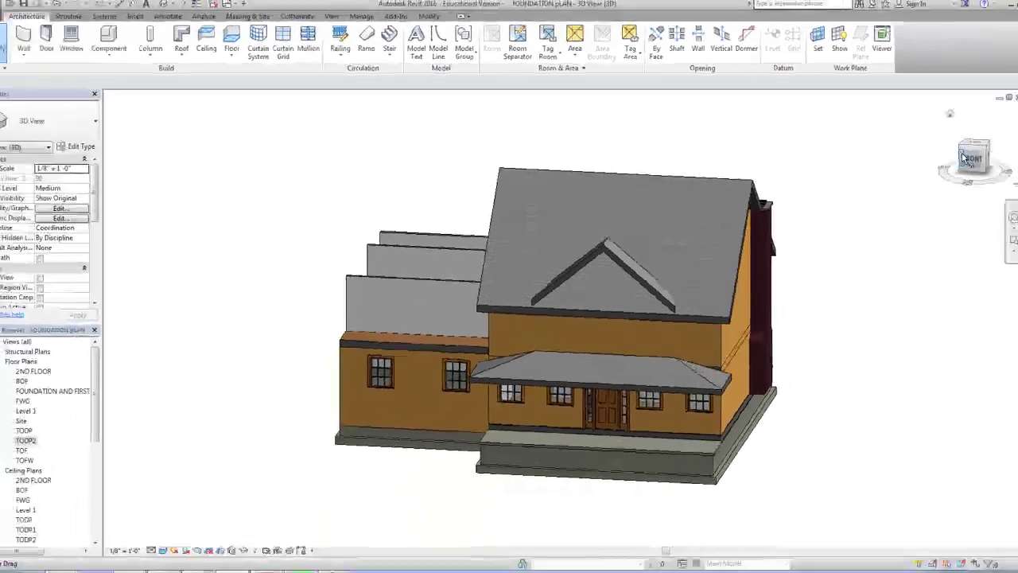
pyautogui.click(961, 151)
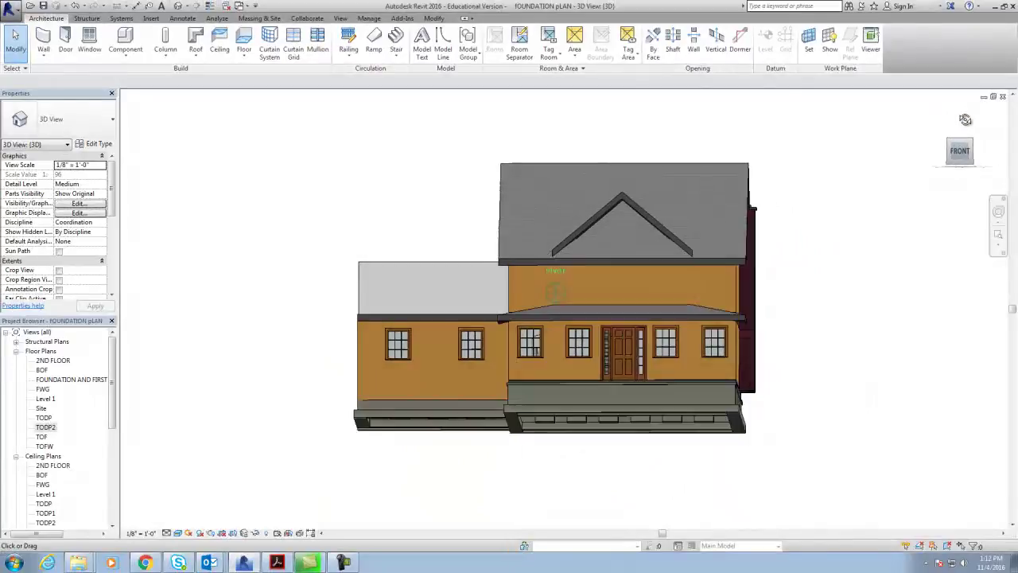
pyautogui.moveTo(965, 119)
pyautogui.keyDown('shift'); pyautogui.mouseDown(button='middle')
pyautogui.moveTo(909, 141)
pyautogui.moveTo(873, 141)
pyautogui.moveTo(914, 135)
pyautogui.mouseUp(button='middle'); pyautogui.keyUp('shift')
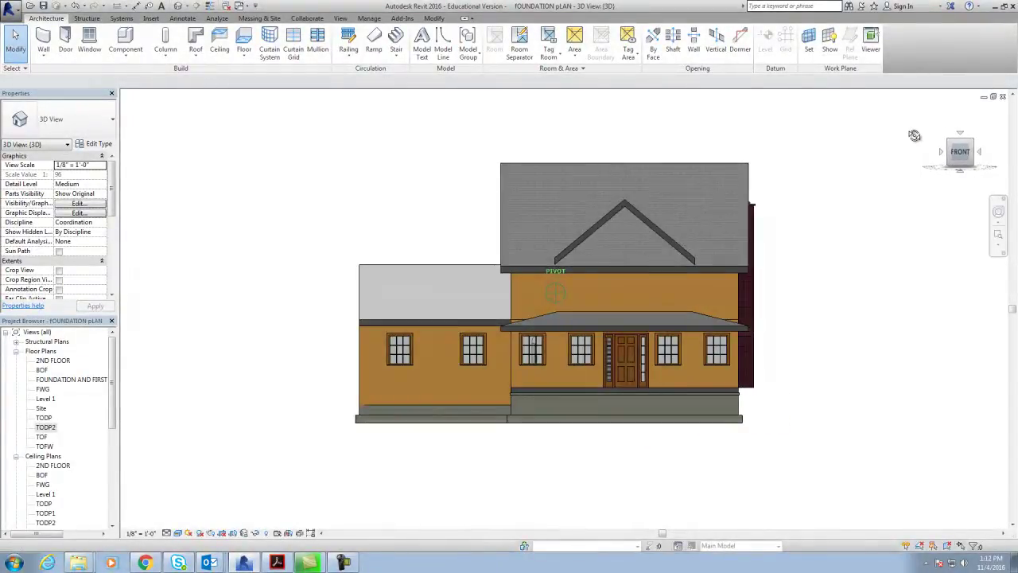
pyautogui.scroll(3, 622, 279)
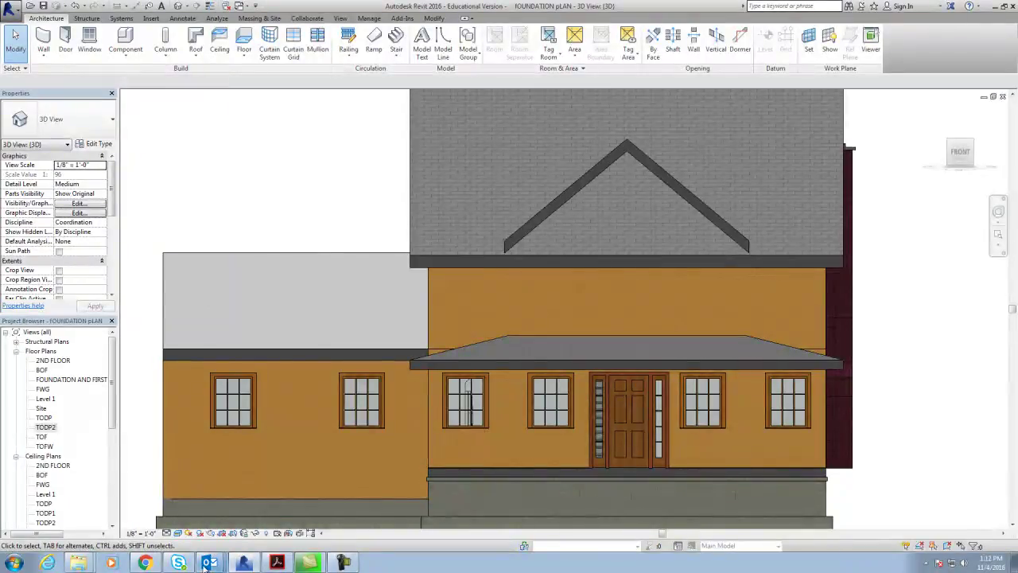
pyautogui.click(278, 563)
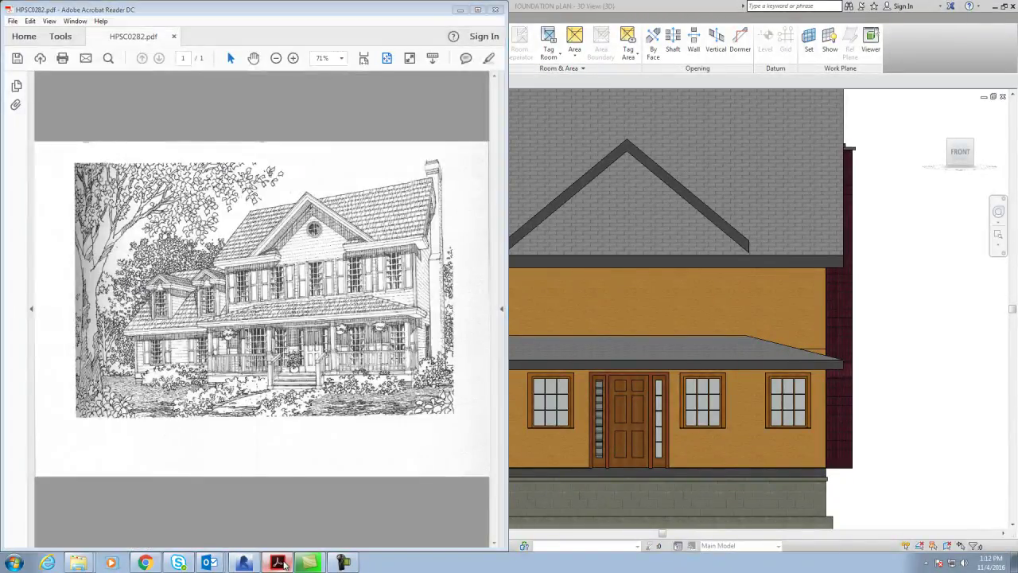
pyautogui.click(278, 563)
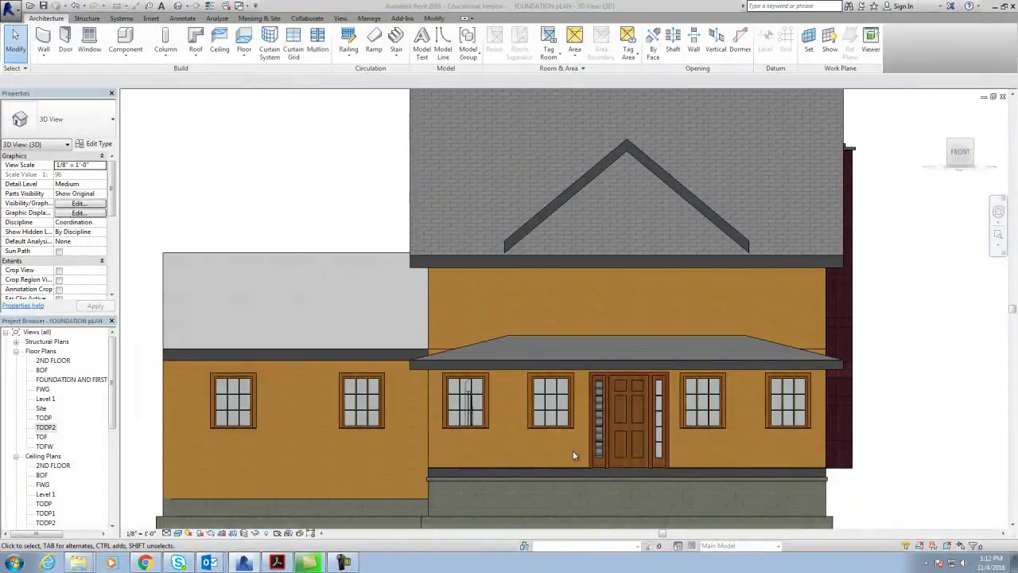
pyautogui.moveTo(573, 455); pyautogui.dragTo(535, 534, button='middle')
pyautogui.scroll(2, 500, 327)
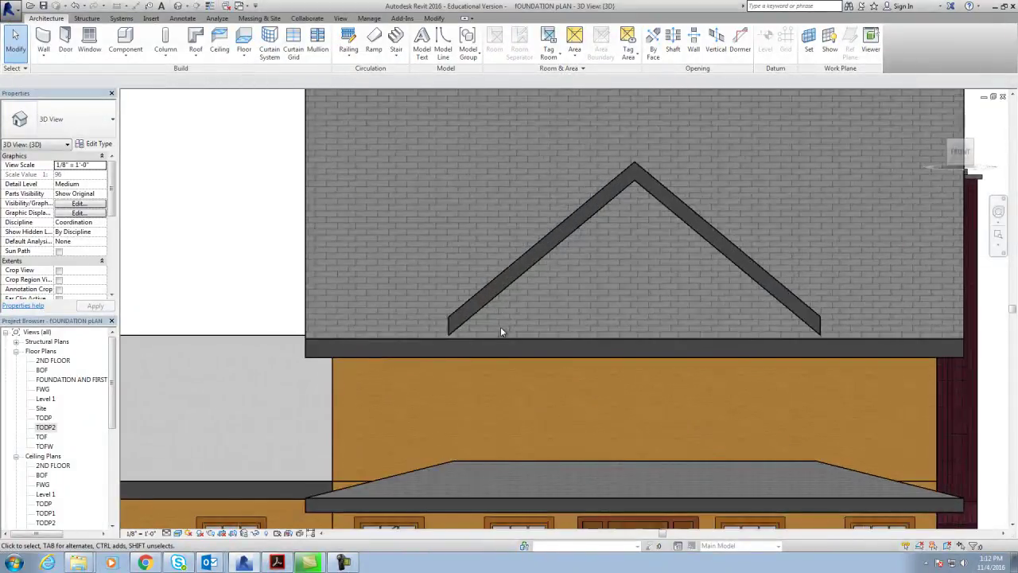
# Step: In the South elevation, move the front gable roof down from its lower corner onto the eave line
pyautogui.moveTo(112, 403); pyautogui.dragTo(113, 487)
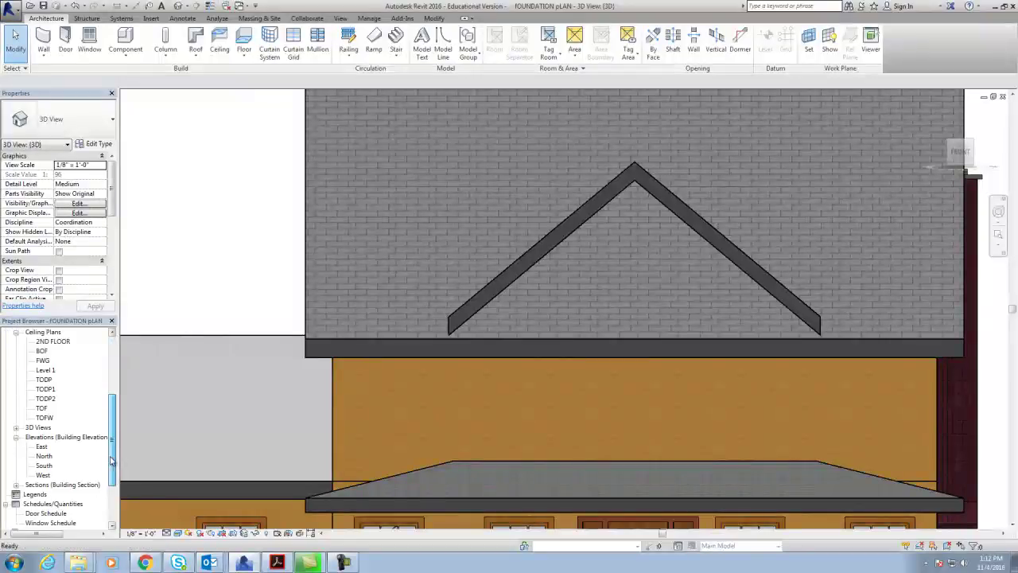
pyautogui.doubleClick(44, 427)
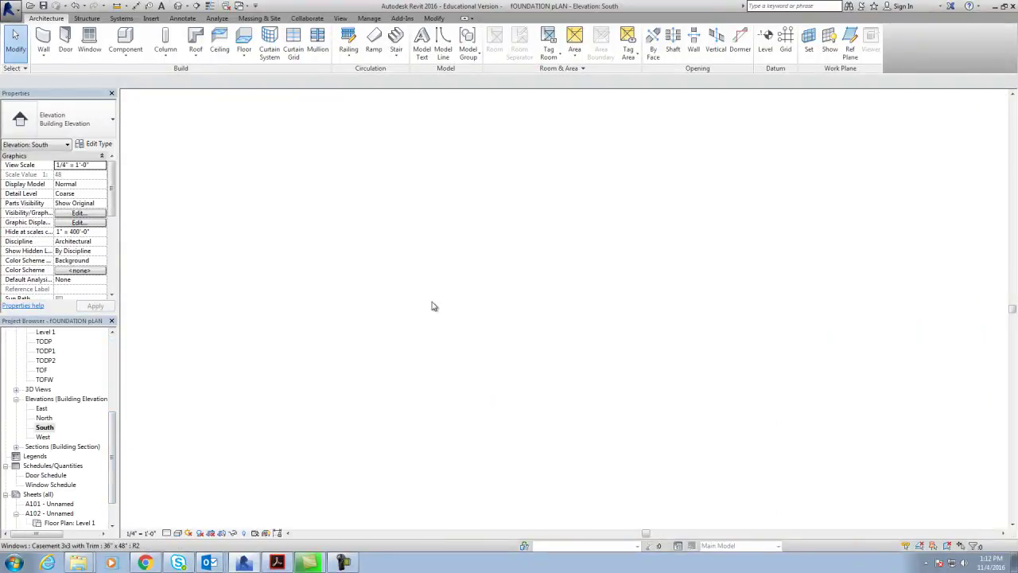
pyautogui.scroll(1, 371, 134)
pyautogui.scroll(2, 414, 179)
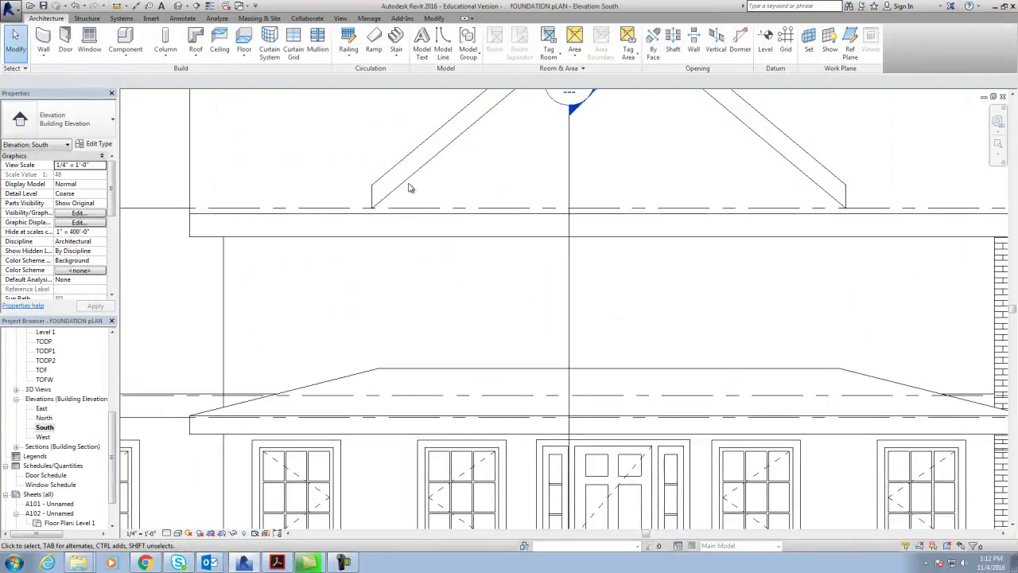
pyautogui.click(410, 181)
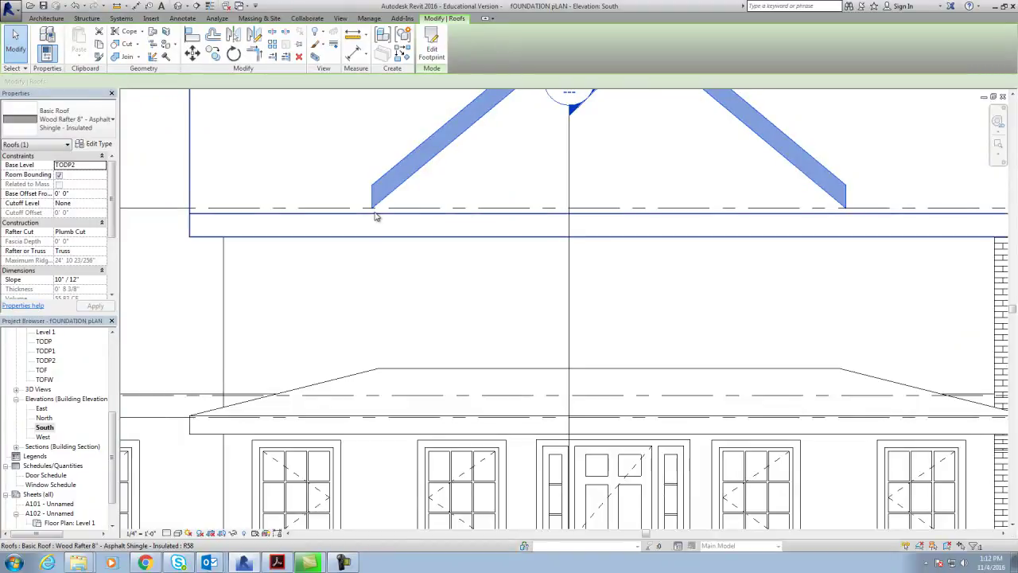
pyautogui.click(192, 54)
pyautogui.click(372, 210)
pyautogui.click(377, 233)
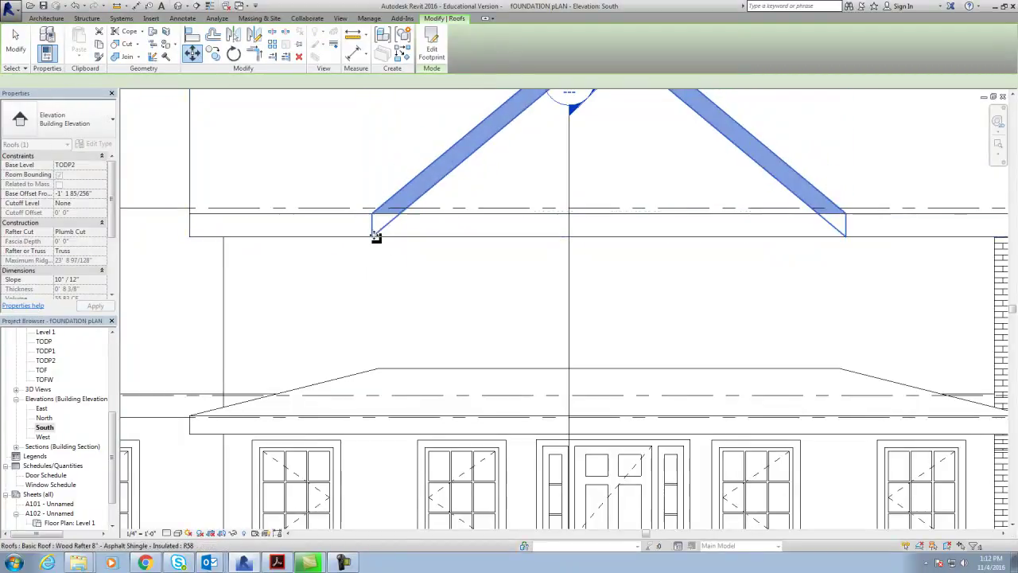
pyautogui.scroll(-1, 414, 281)
pyautogui.click(414, 280)
pyautogui.scroll(-1, 417, 279)
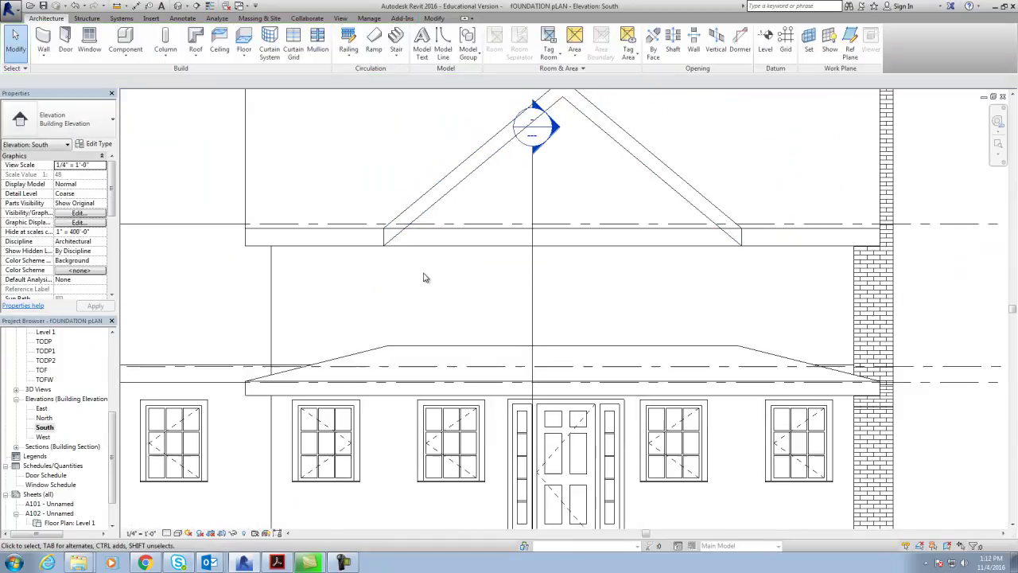
# Step: Orbit and zoom the default 3D view to inspect the lowered gable, then show the Modify tools
pyautogui.click(183, 7)
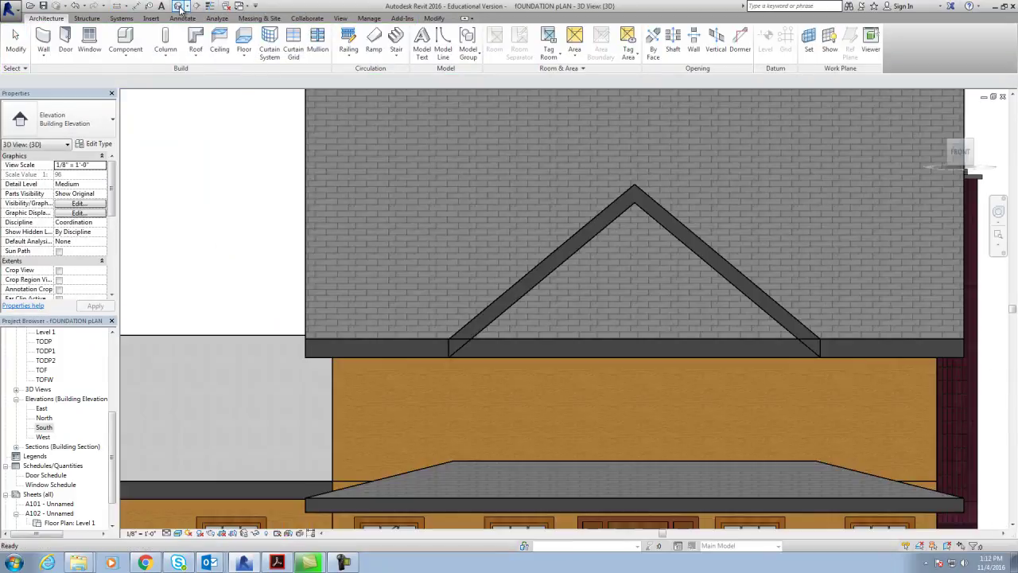
pyautogui.moveTo(960, 152); pyautogui.dragTo(901, 185)
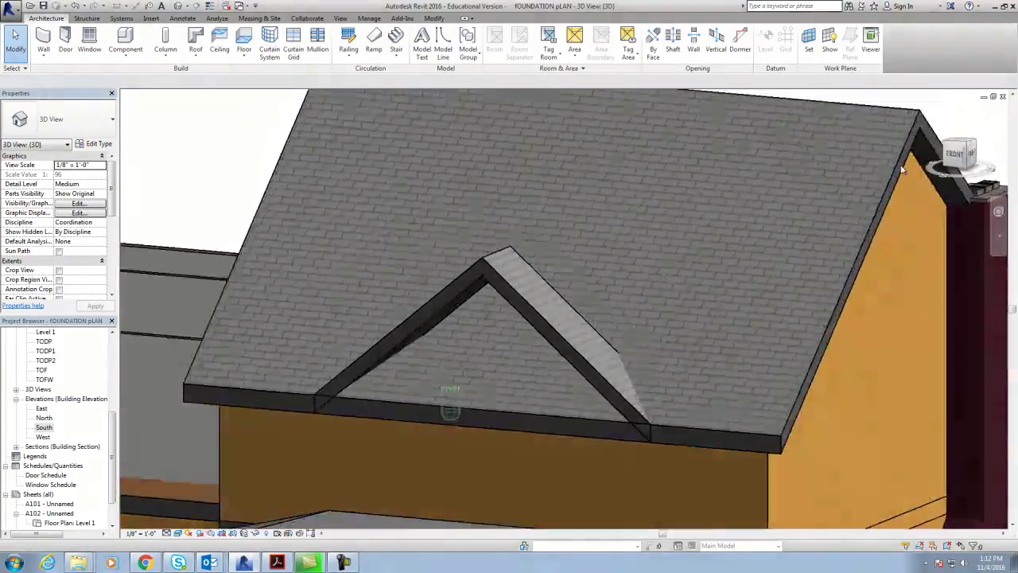
pyautogui.keyDown('shift'); pyautogui.moveTo(901, 185); pyautogui.dragTo(692, 268, button='middle'); pyautogui.keyUp('shift')
pyautogui.scroll(2, 566, 413)
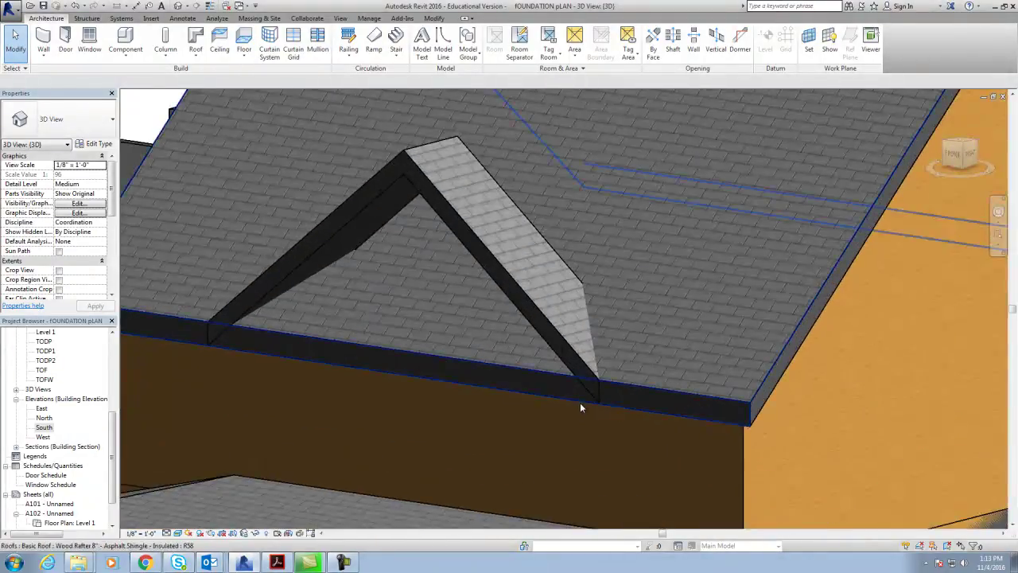
pyautogui.scroll(1, 581, 402)
pyautogui.scroll(1, 593, 379)
pyautogui.scroll(-1, 627, 403)
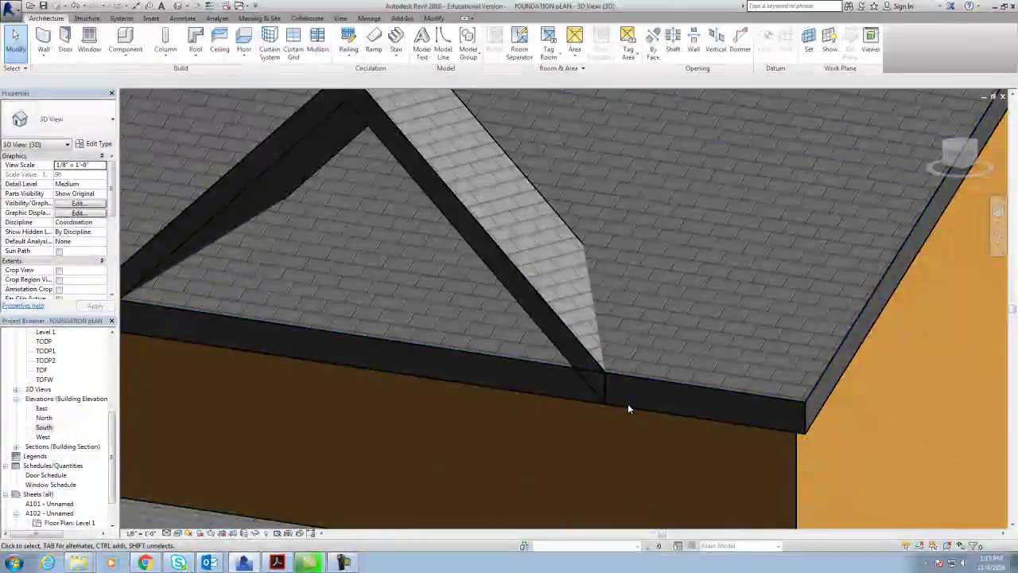
pyautogui.scroll(-3, 628, 402)
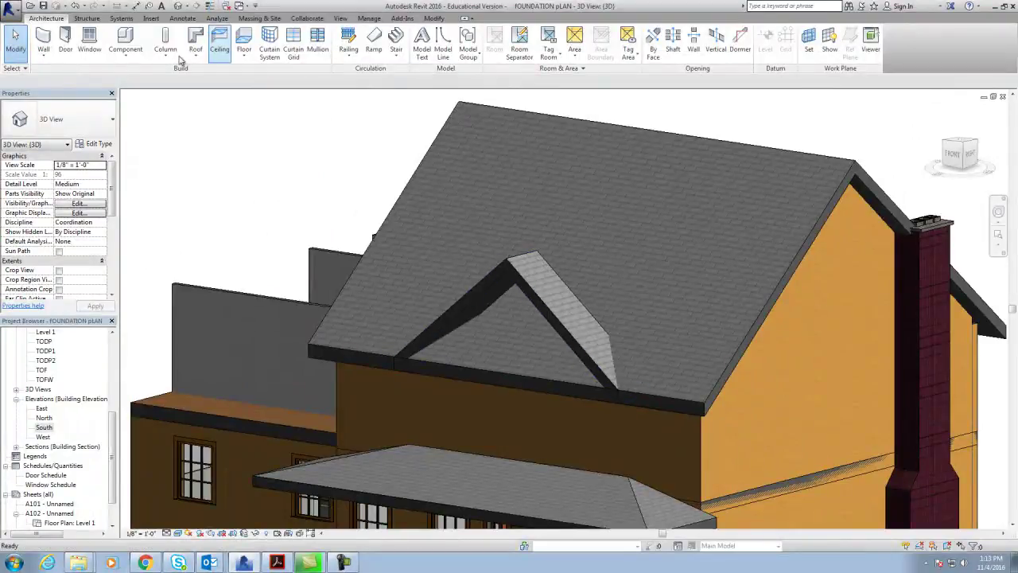
pyautogui.click(434, 19)
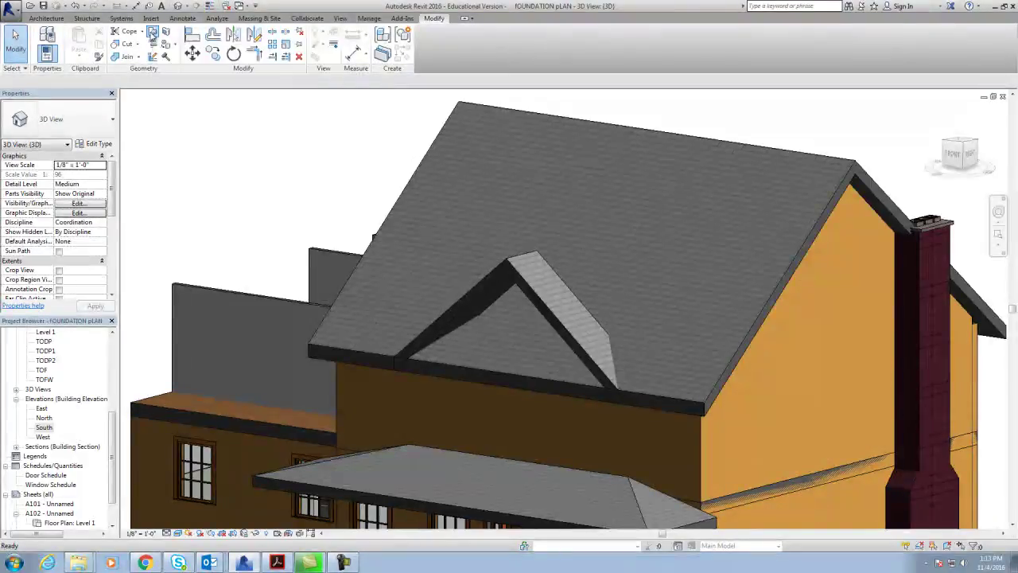
pyautogui.click(559, 281)
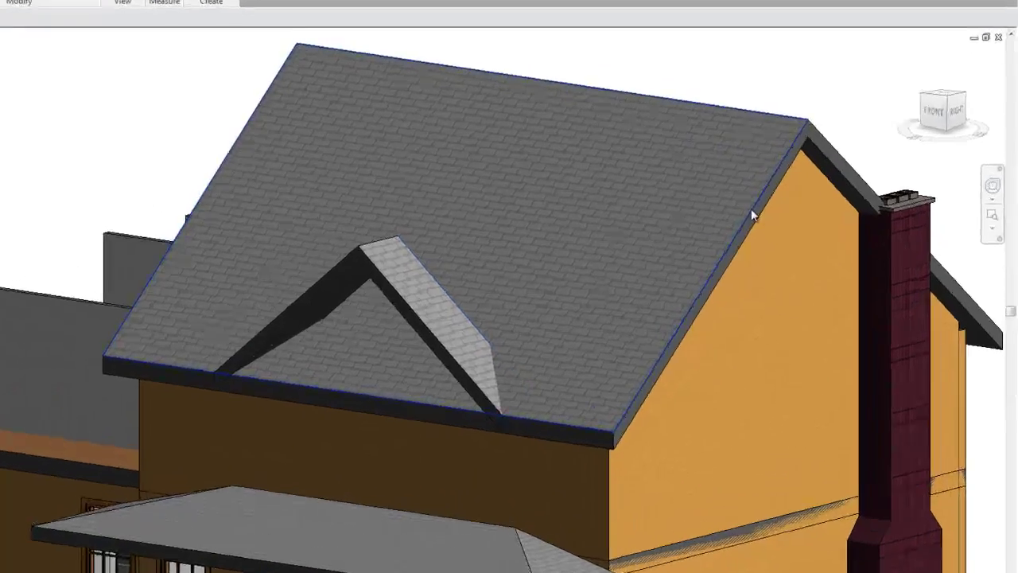
pyautogui.click(811, 235)
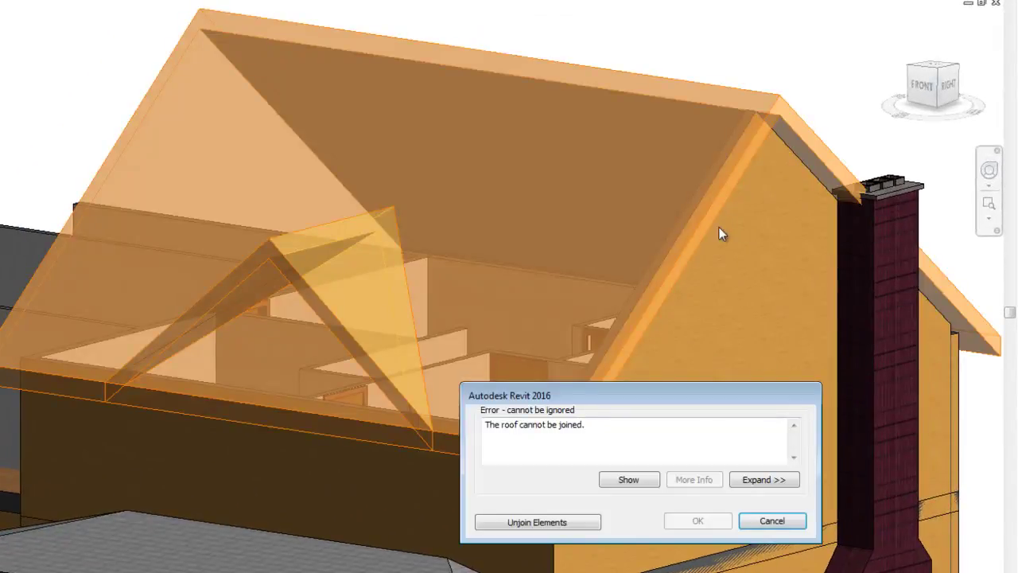
pyautogui.click(590, 523)
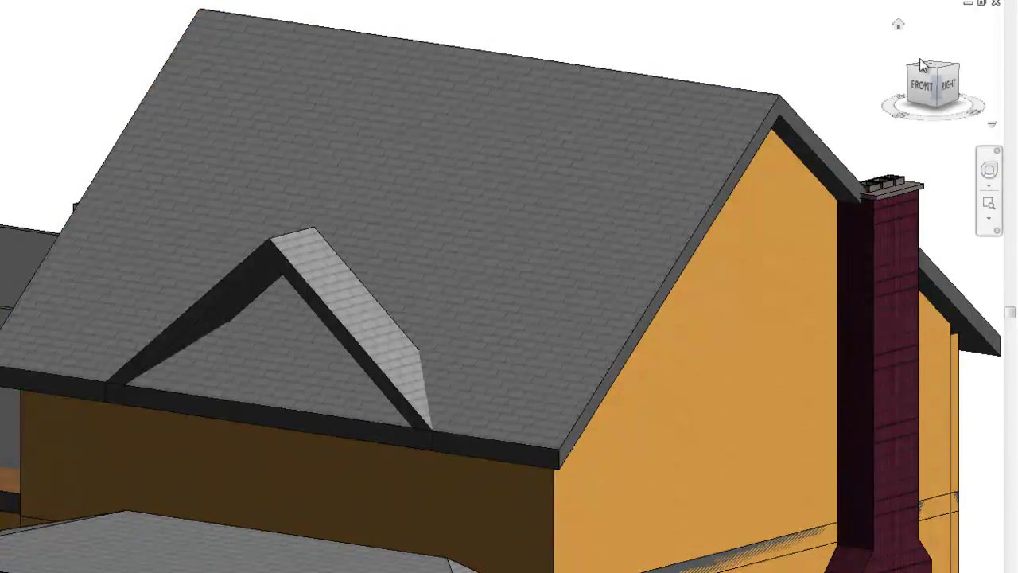
pyautogui.moveTo(945, 74)
pyautogui.mouseDown()
pyautogui.moveTo(926, 67)
pyautogui.moveTo(140, 174)
pyautogui.moveTo(218, 188)
pyautogui.moveTo(203, 184)
pyautogui.mouseUp()
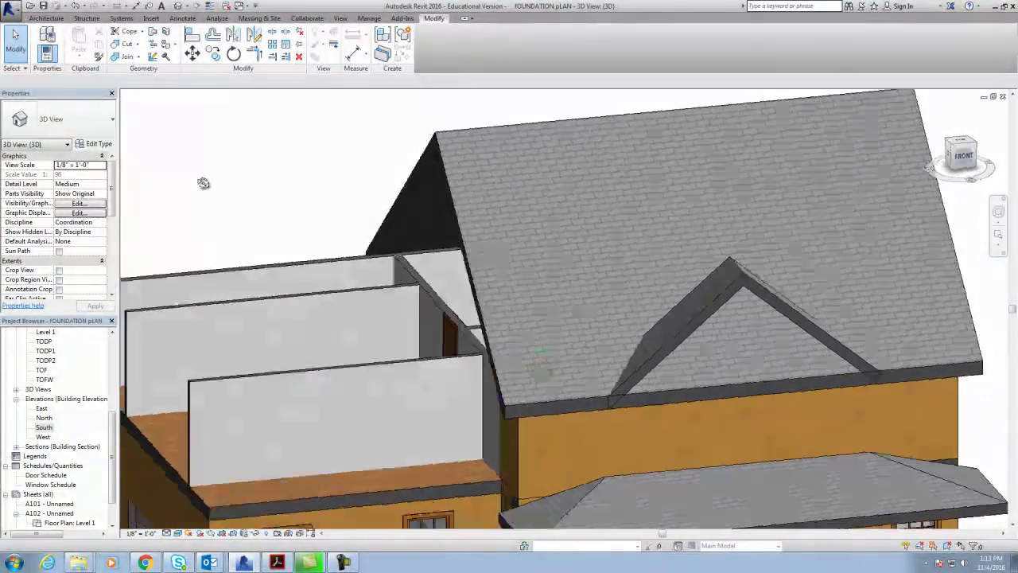
pyautogui.moveTo(203, 184)
pyautogui.keyDown('shift'); pyautogui.mouseDown(button='middle')
pyautogui.moveTo(136, 178)
pyautogui.moveTo(826, 233)
pyautogui.mouseUp(button='middle'); pyautogui.keyUp('shift')
# Step: Attempt to join the gable roof geometry into the main roof, then end the operation
pyautogui.scroll(2, 625, 223)
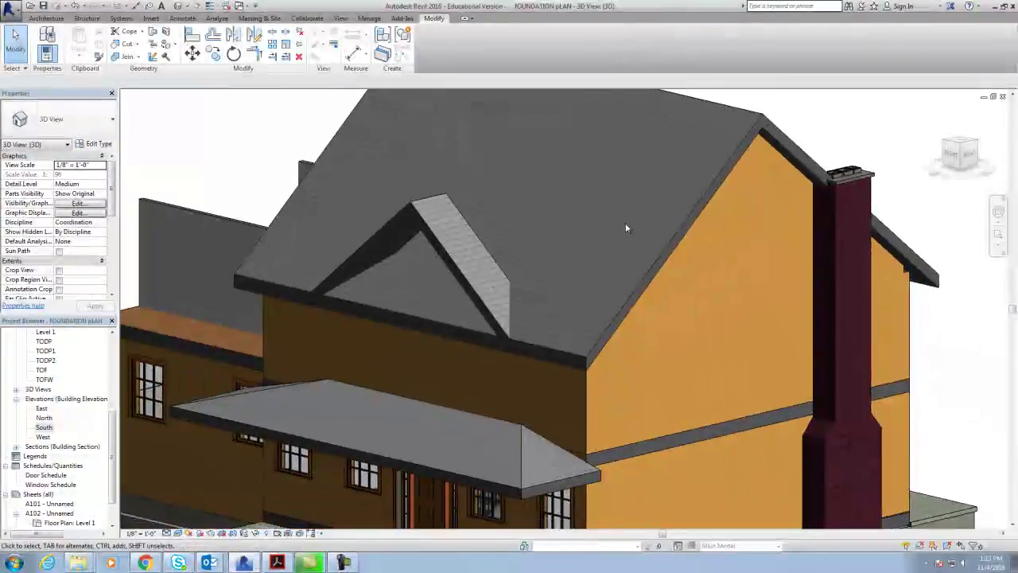
pyautogui.scroll(2, 490, 357)
pyautogui.scroll(1, 504, 361)
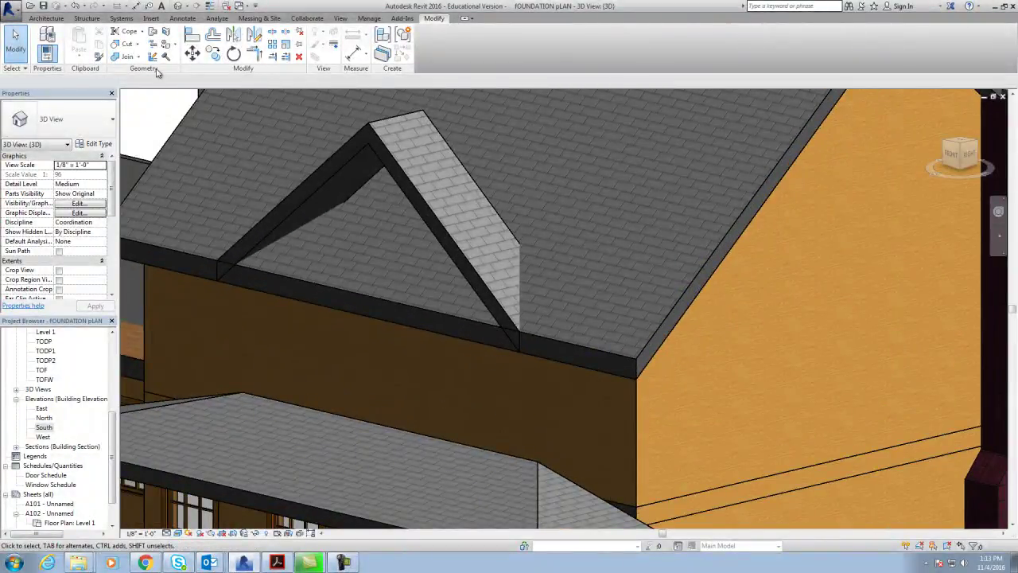
pyautogui.click(125, 56)
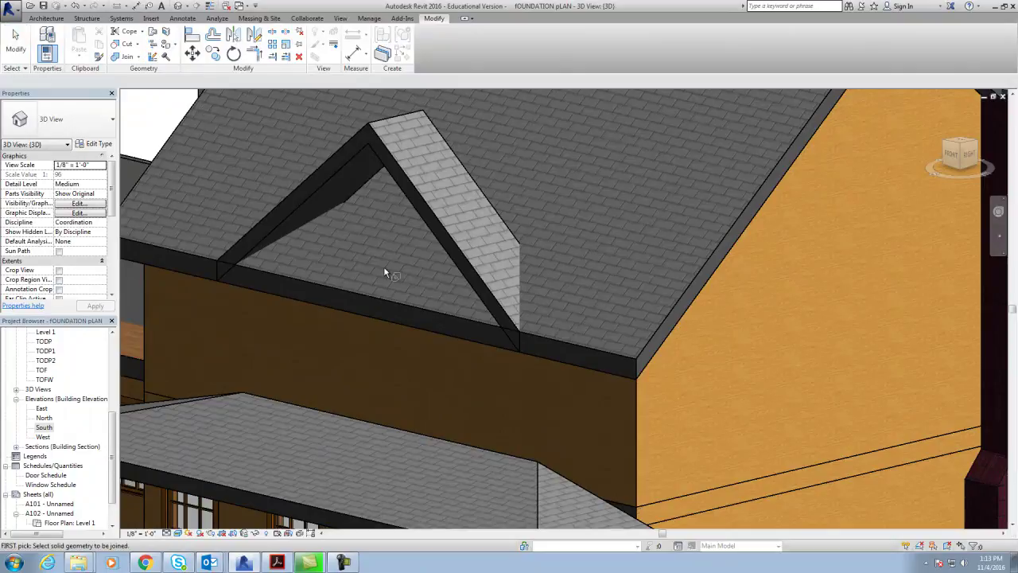
pyautogui.click(499, 308)
pyautogui.click(545, 341)
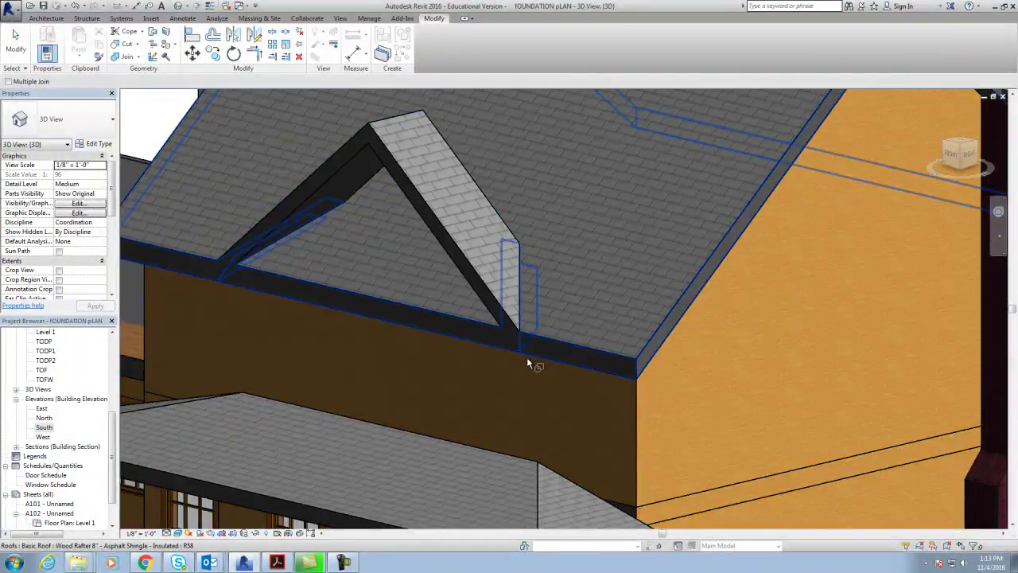
pyautogui.scroll(2, 521, 350)
pyautogui.press('Escape')
pyautogui.scroll(-3, 520, 319)
pyautogui.scroll(-2, 549, 349)
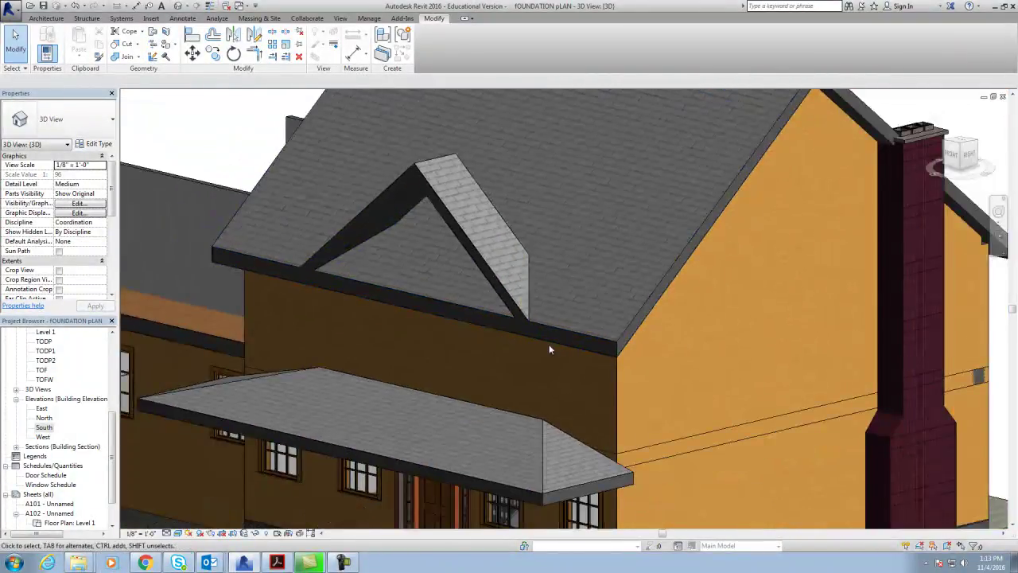
pyautogui.scroll(-2, 549, 348)
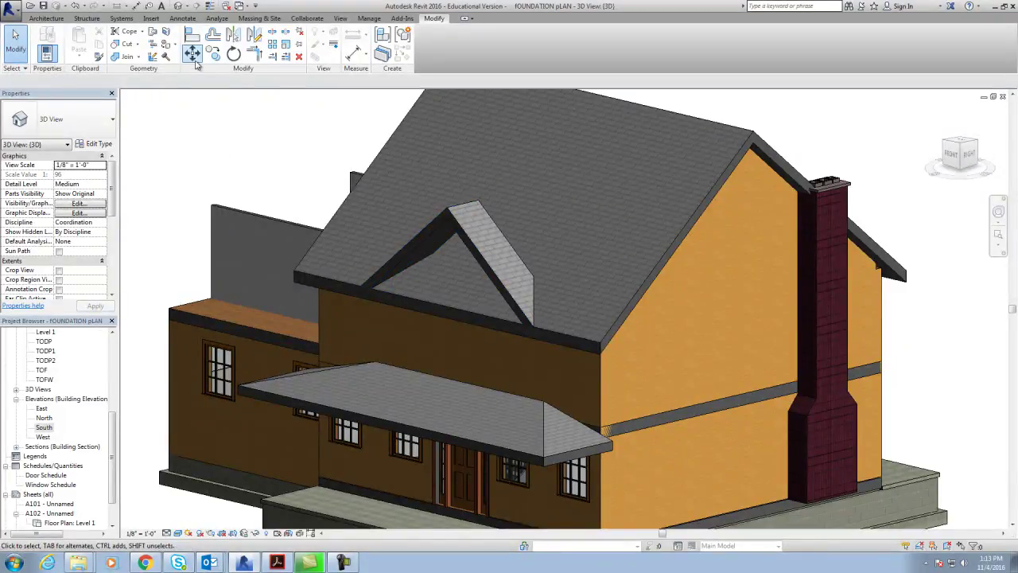
# Step: Retry Join/Unjoin Roof from the gable edge to the main roof face, dismiss the failure, view from front
pyautogui.click(153, 33)
pyautogui.click(500, 223)
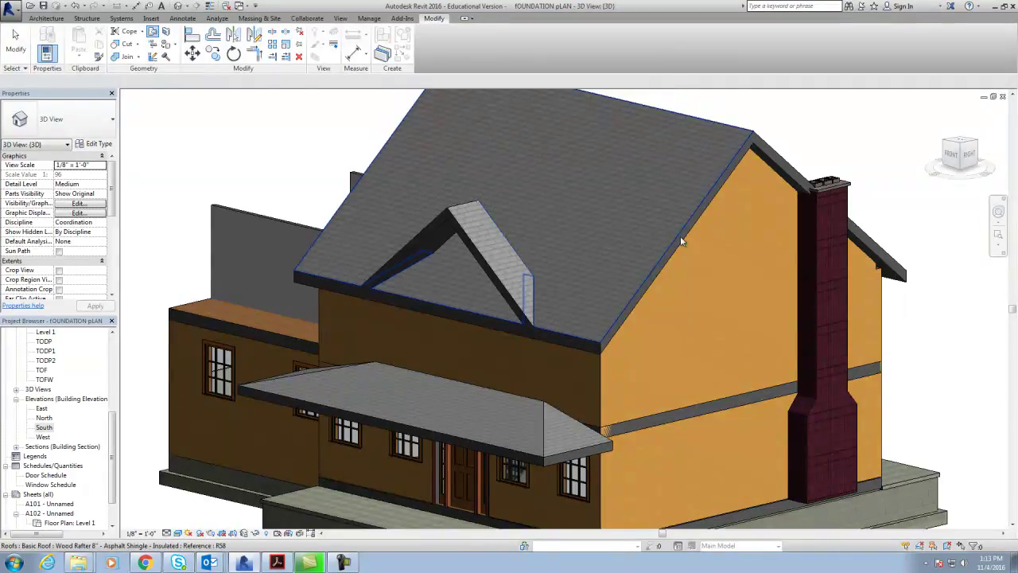
pyautogui.click(680, 236)
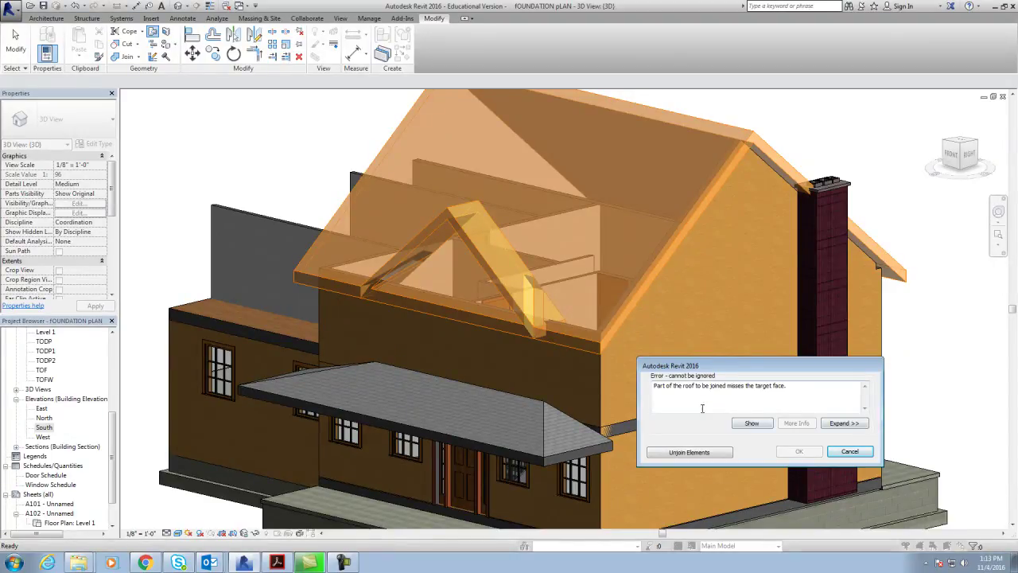
pyautogui.click(848, 451)
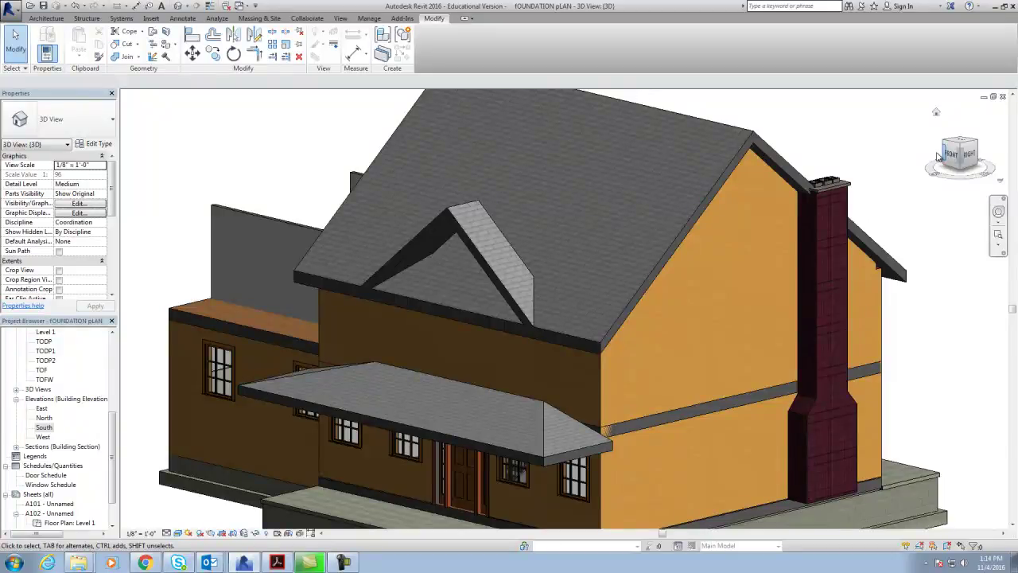
pyautogui.click(950, 162)
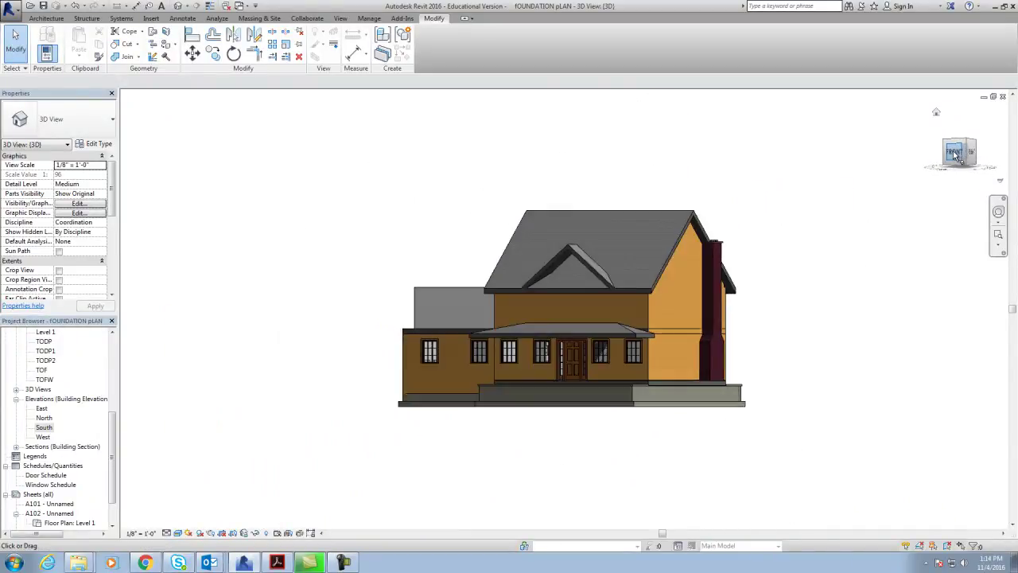
# Step: Turn to a front-right three-quarter view and open the front gable roof's footprint for editing
pyautogui.scroll(2, 629, 301)
pyautogui.scroll(2, 597, 312)
pyautogui.scroll(2, 558, 276)
pyautogui.scroll(-1, 546, 250)
pyautogui.click(960, 153)
pyautogui.click(975, 140)
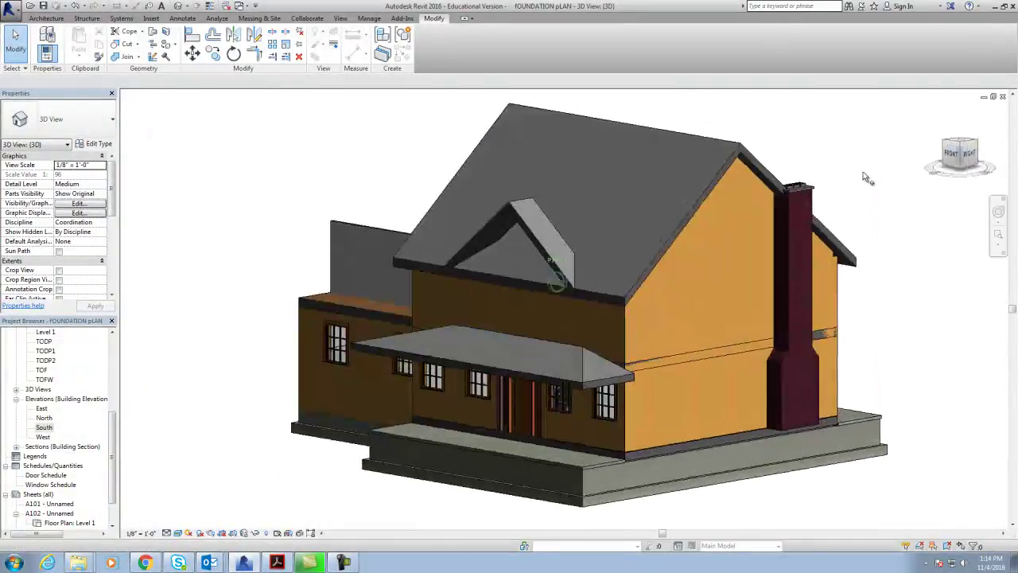
pyautogui.click(538, 231)
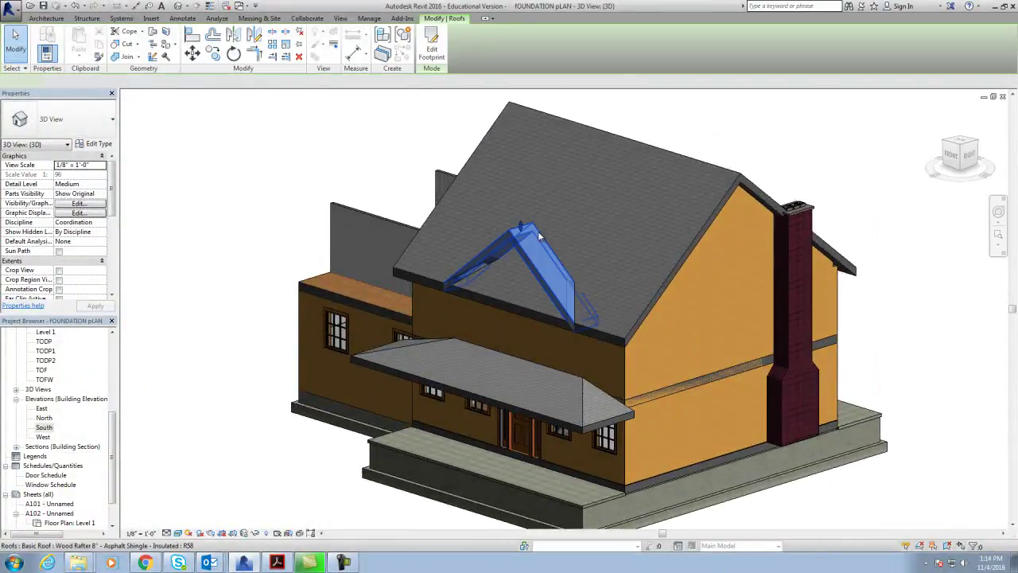
pyautogui.click(433, 46)
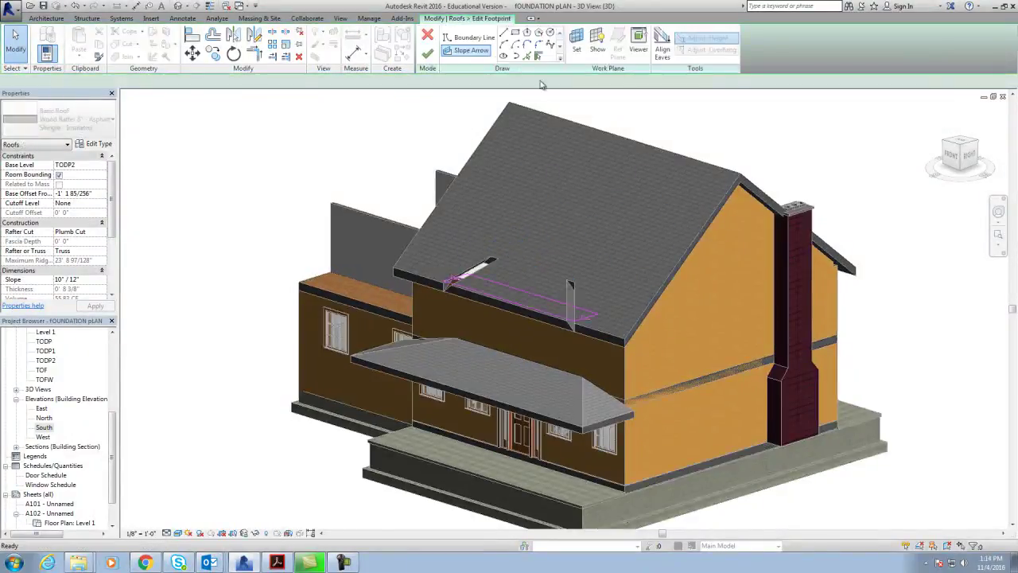
# Step: From the top view, drag the footprint's back edge deep into the main roof and finish the edit
pyautogui.click(965, 145)
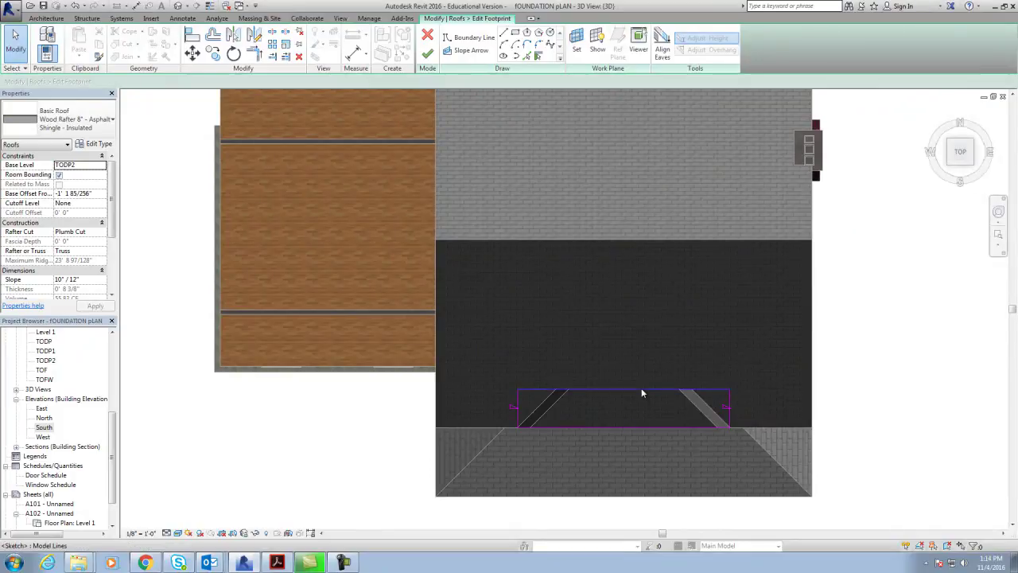
pyautogui.moveTo(641, 390); pyautogui.dragTo(628, 280)
pyautogui.moveTo(624, 226); pyautogui.dragTo(623, 227)
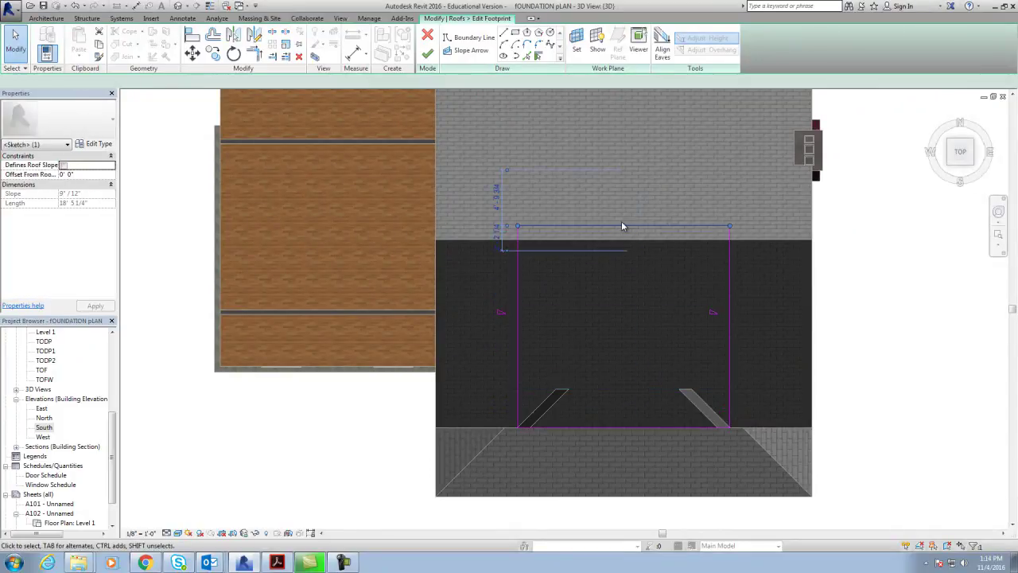
pyautogui.click(428, 53)
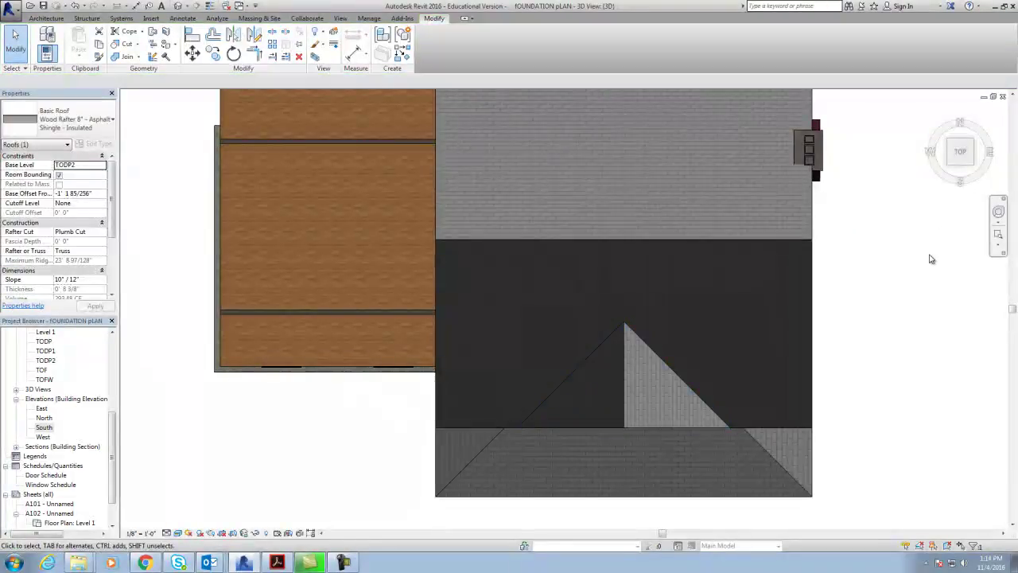
pyautogui.moveTo(961, 159)
pyautogui.mouseDown()
pyautogui.moveTo(911, 101)
pyautogui.moveTo(933, 493)
pyautogui.moveTo(311, 196)
pyautogui.mouseUp()
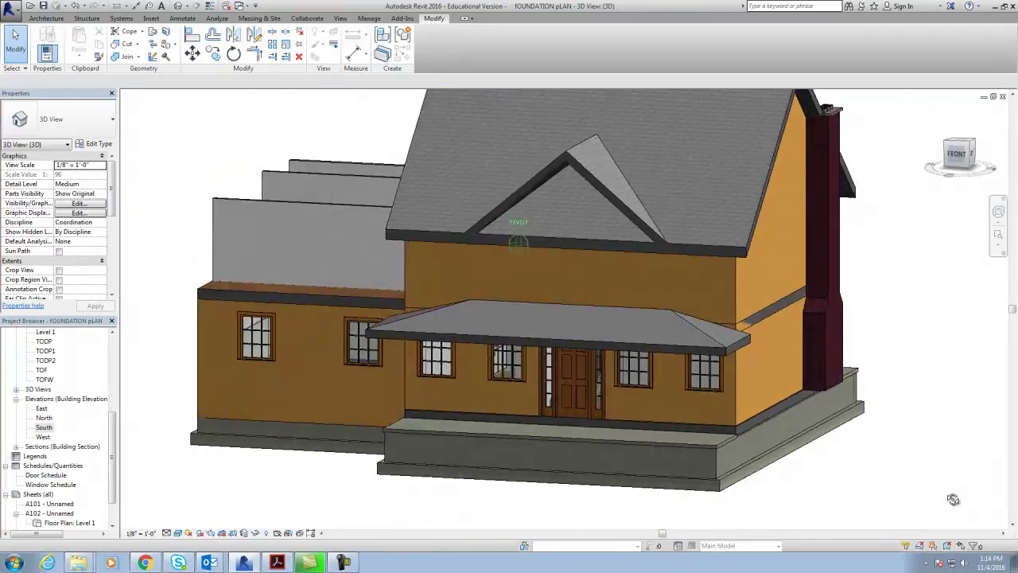
# Step: View the house from the FRONT face and select South under Elevations in the Project Browser
pyautogui.scroll(3, 311, 197)
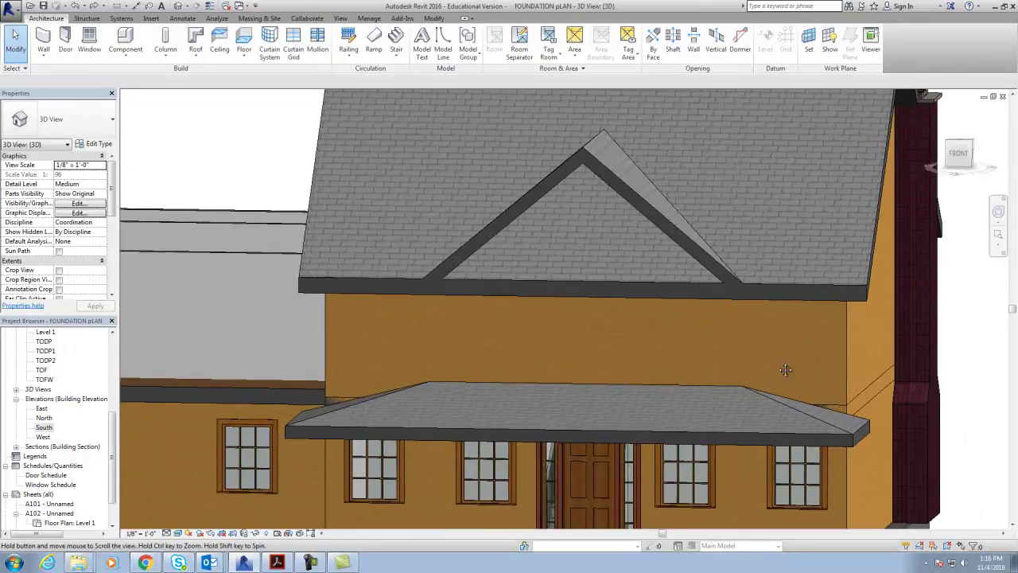
pyautogui.scroll(1, 784, 370)
pyautogui.click(959, 153)
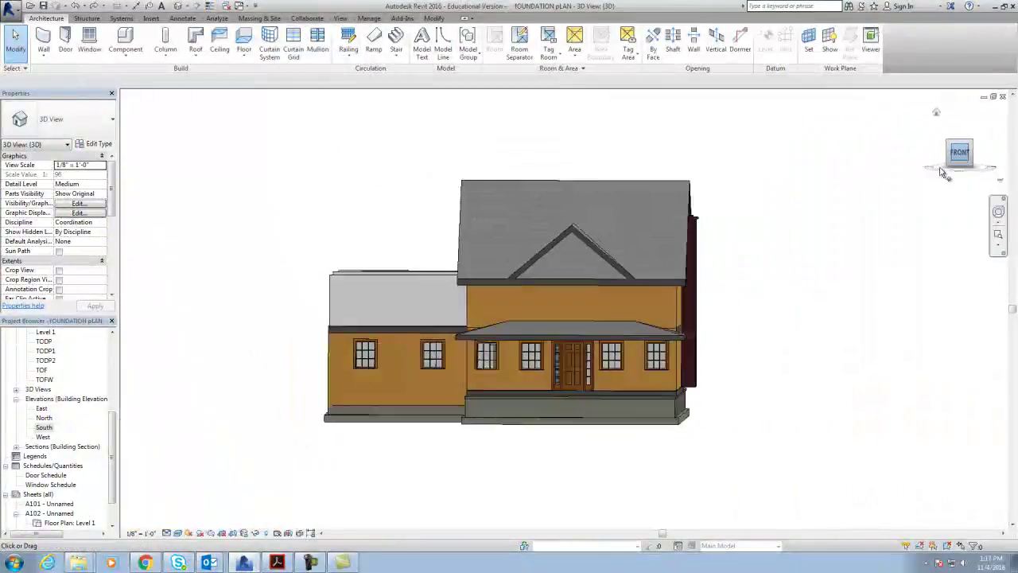
pyautogui.scroll(1, 619, 346)
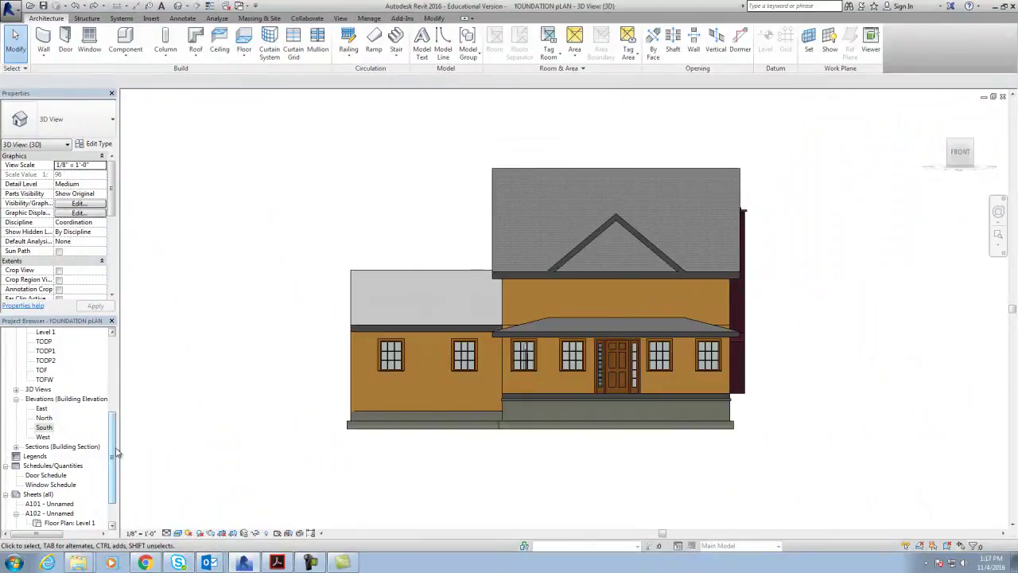
pyautogui.click(44, 427)
pyautogui.scroll(-2, 109, 469)
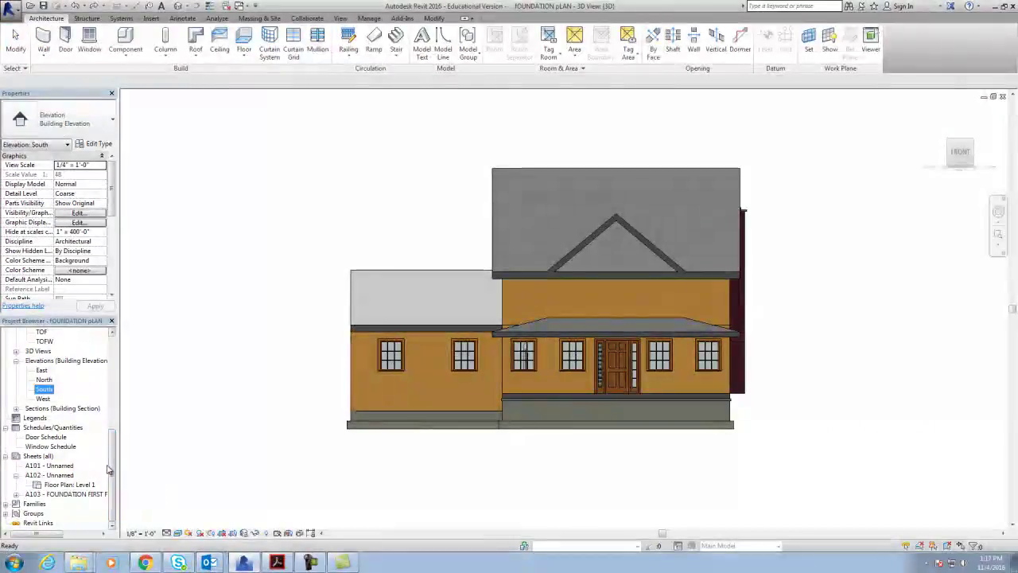
pyautogui.scroll(2, 112, 493)
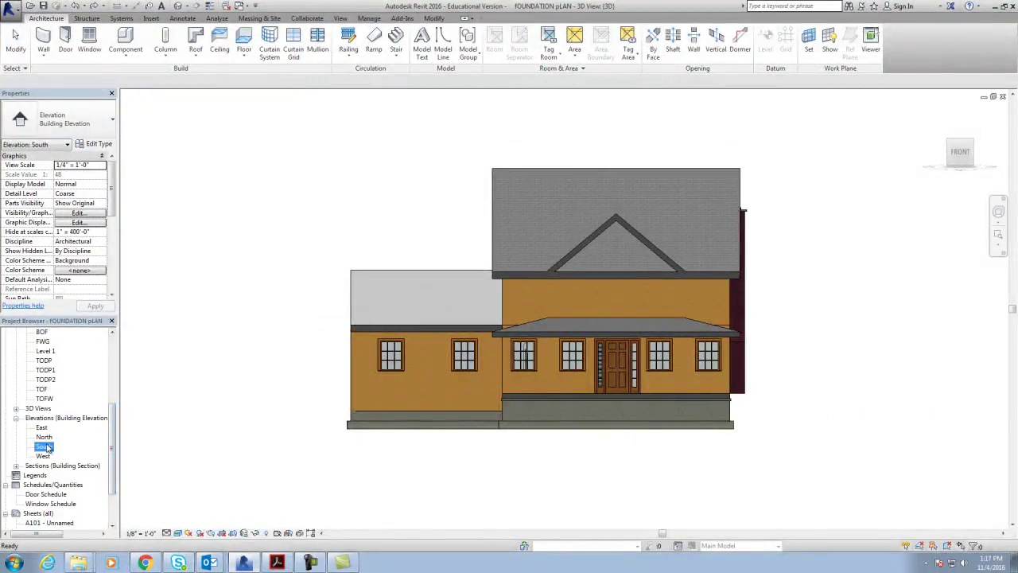
# Step: Open the South elevation and start editing the front exterior wall's profile
pyautogui.doubleClick(44, 447)
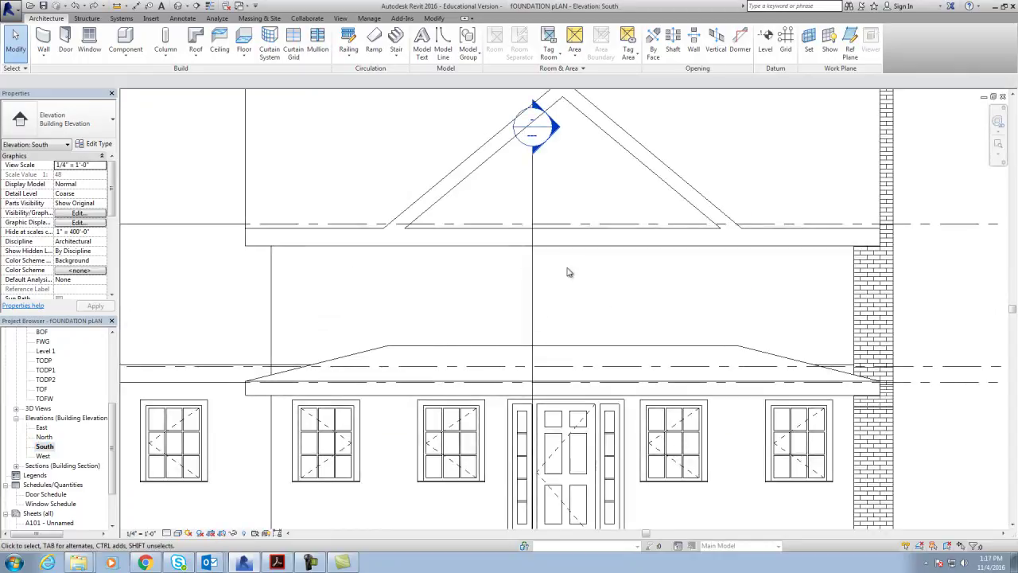
pyautogui.click(272, 282)
pyautogui.click(430, 44)
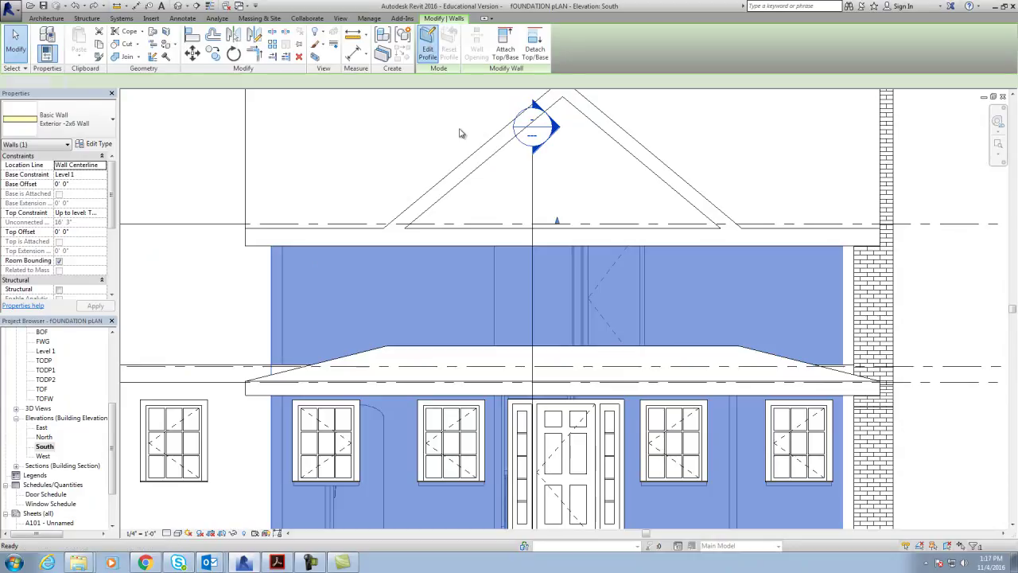
pyautogui.click(551, 231)
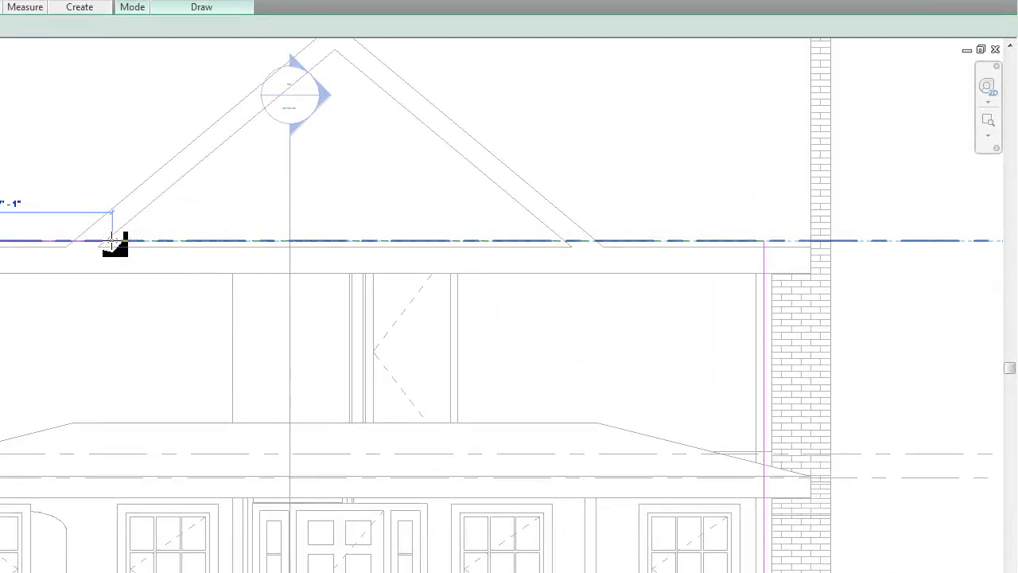
# Step: Sketch the wall's sloped gable edges from the plate line up to the roof apex and back down
pyautogui.click(105, 240)
pyautogui.click(105, 241)
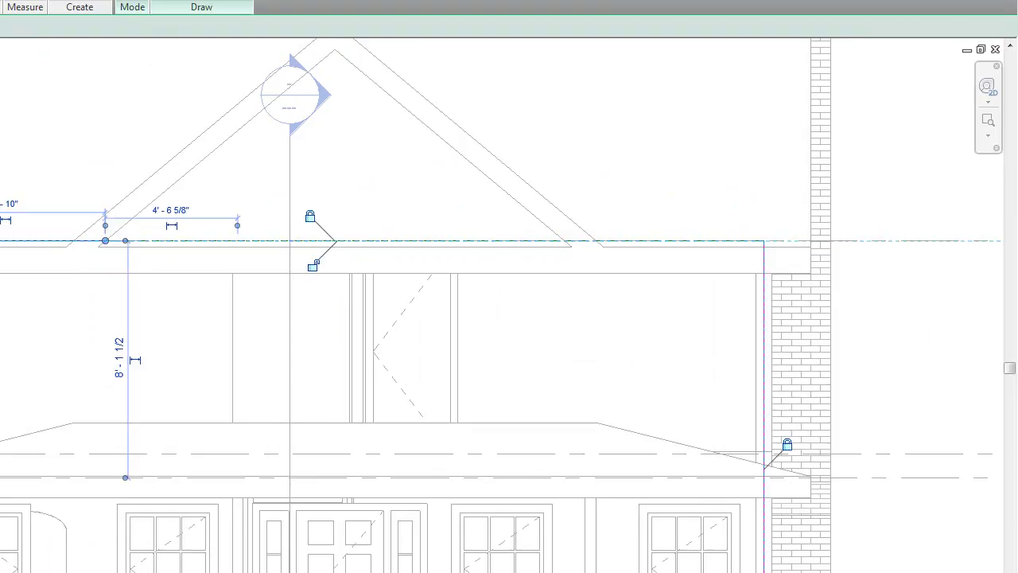
pyautogui.press('t')
pyautogui.press('r')
pyautogui.click(113, 239)
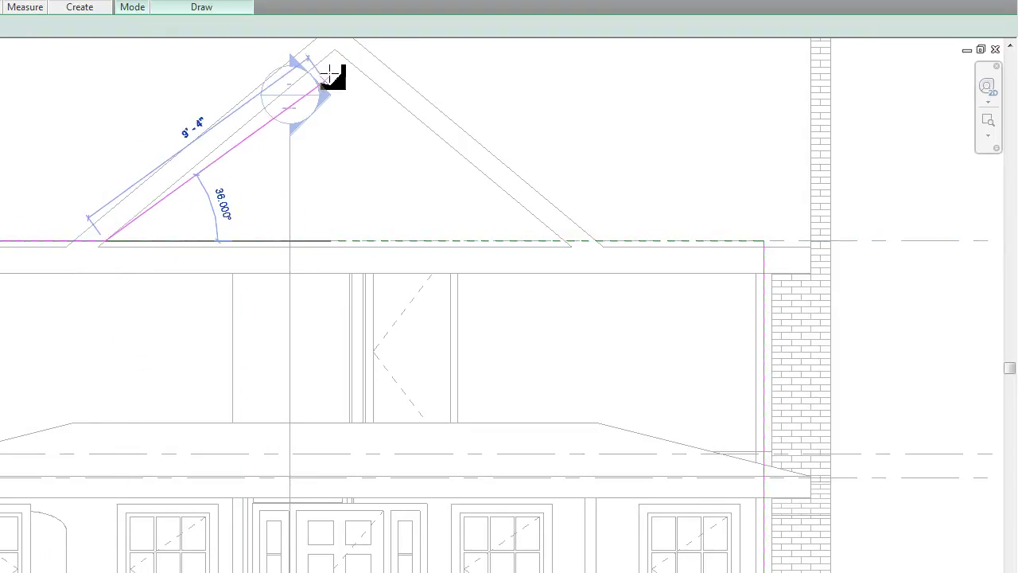
pyautogui.click(335, 50)
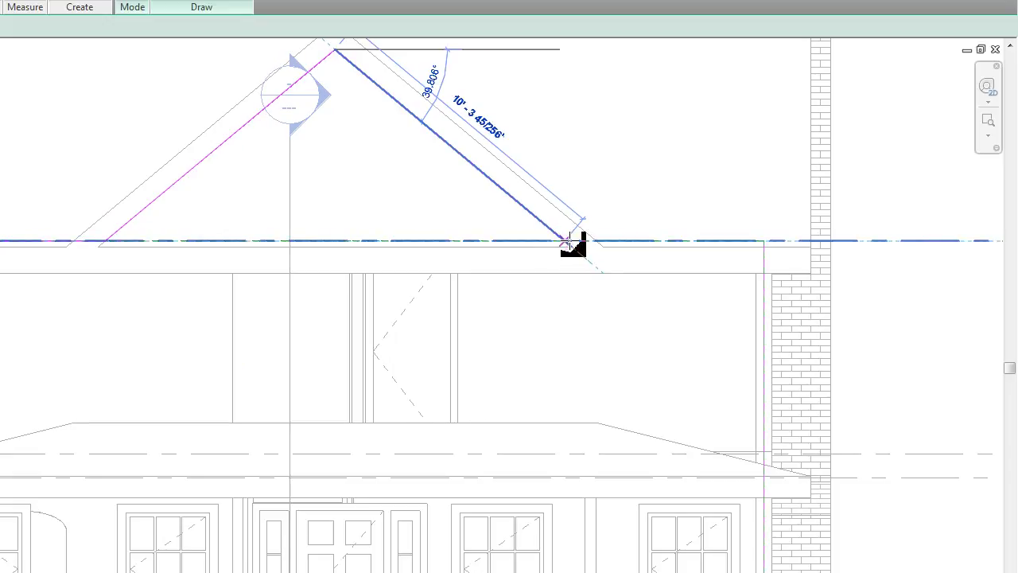
pyautogui.click(571, 241)
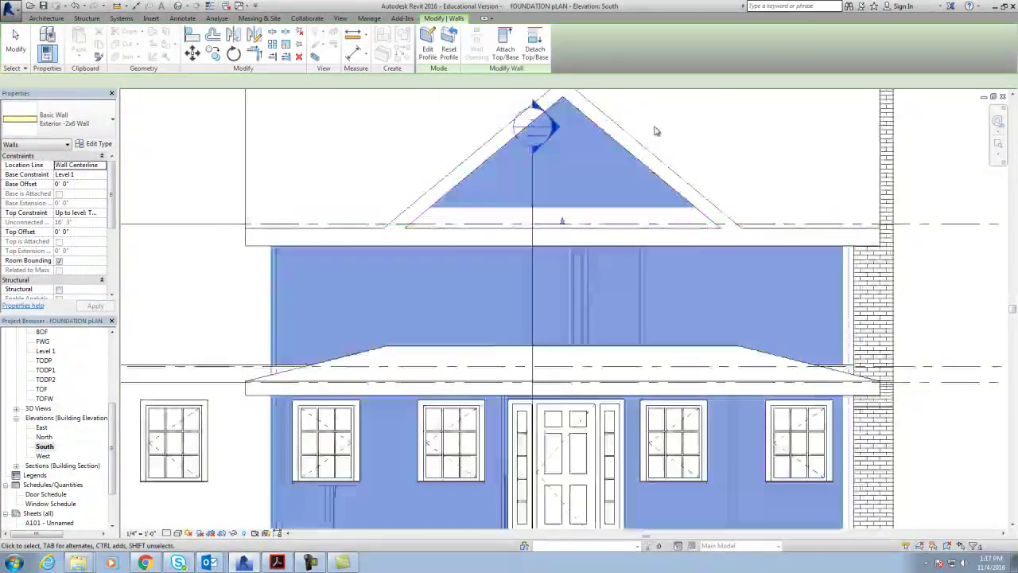
pyautogui.press('Escape')
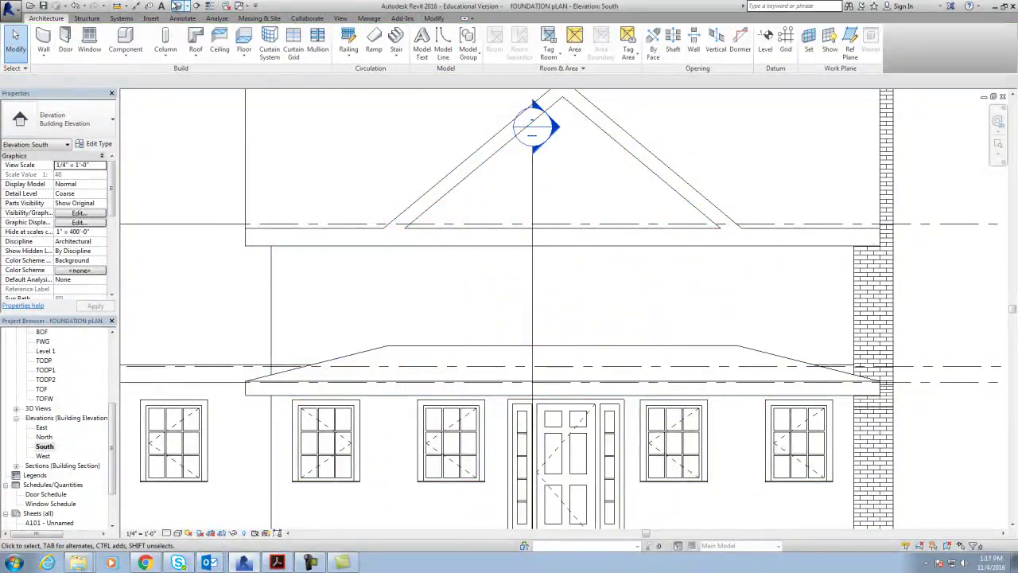
pyautogui.click(176, 6)
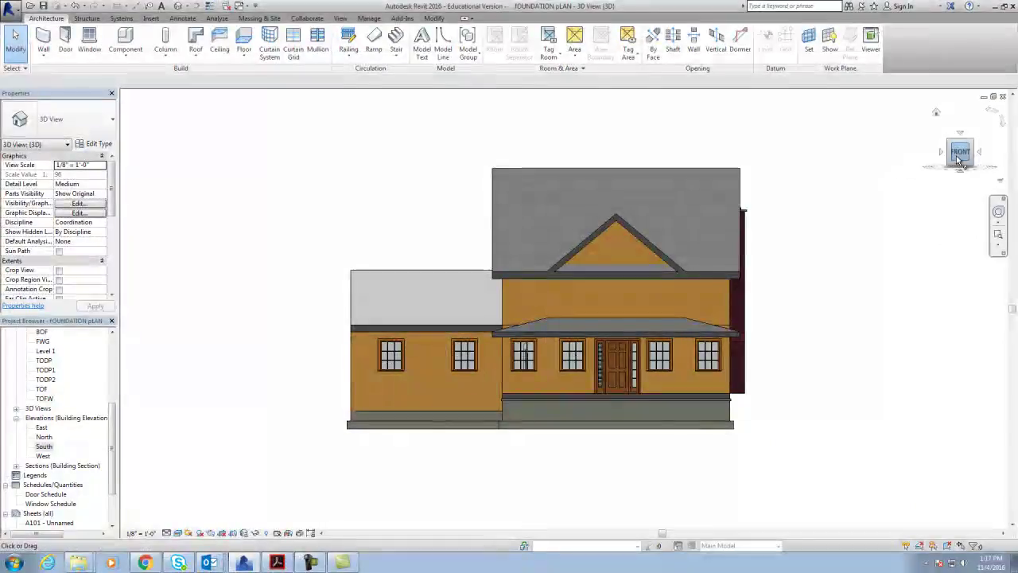
# Step: Orbit to a raised three-quarter view and zoom in on the filled front gable
pyautogui.moveTo(959, 159); pyautogui.dragTo(700, 270)
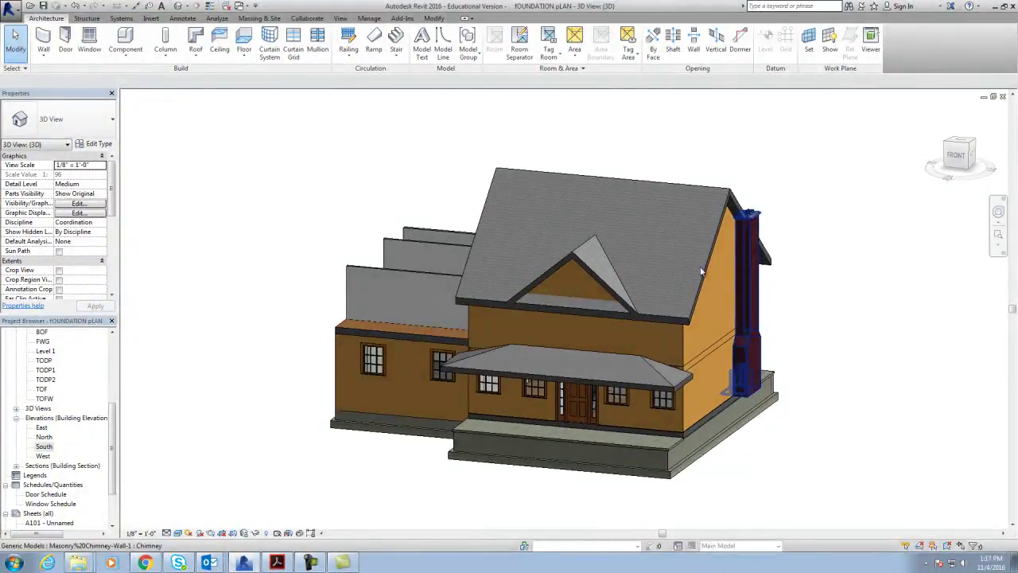
pyautogui.scroll(2, 551, 307)
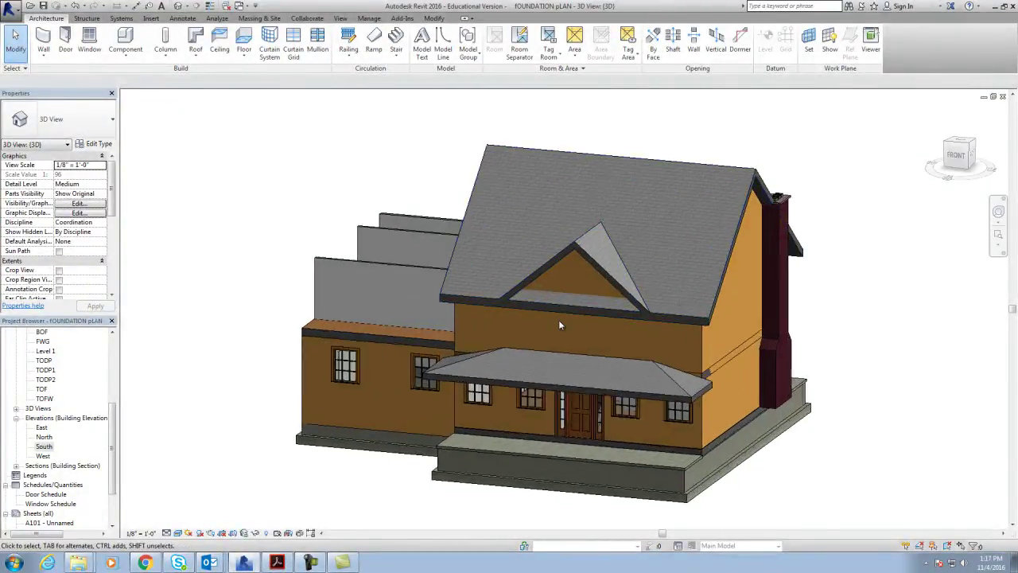
pyautogui.scroll(3, 558, 319)
pyautogui.scroll(2, 505, 320)
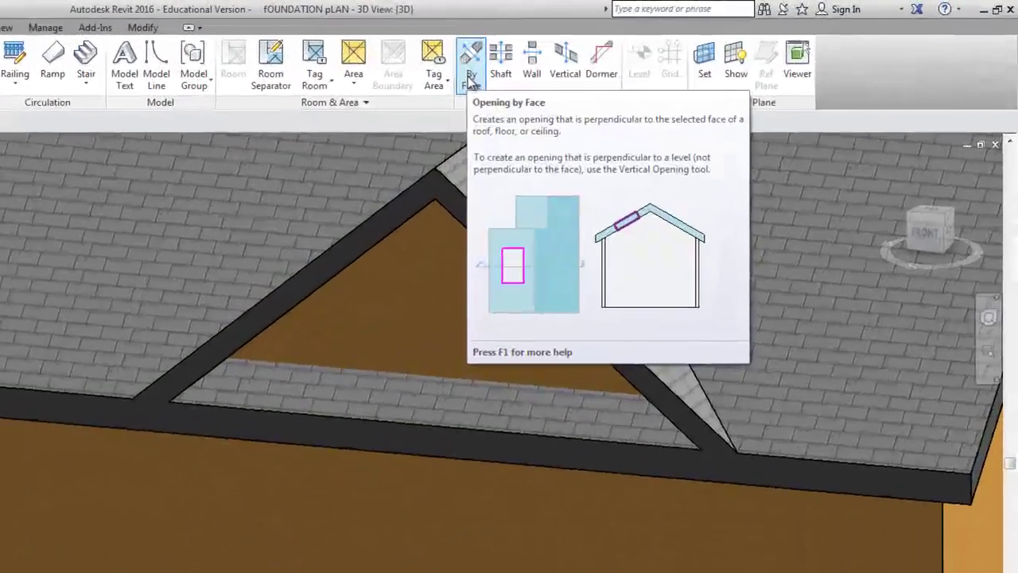
# Step: Start a roof opening on the gable roof face and sketch a triangular boundary in 3D
pyautogui.click(652, 49)
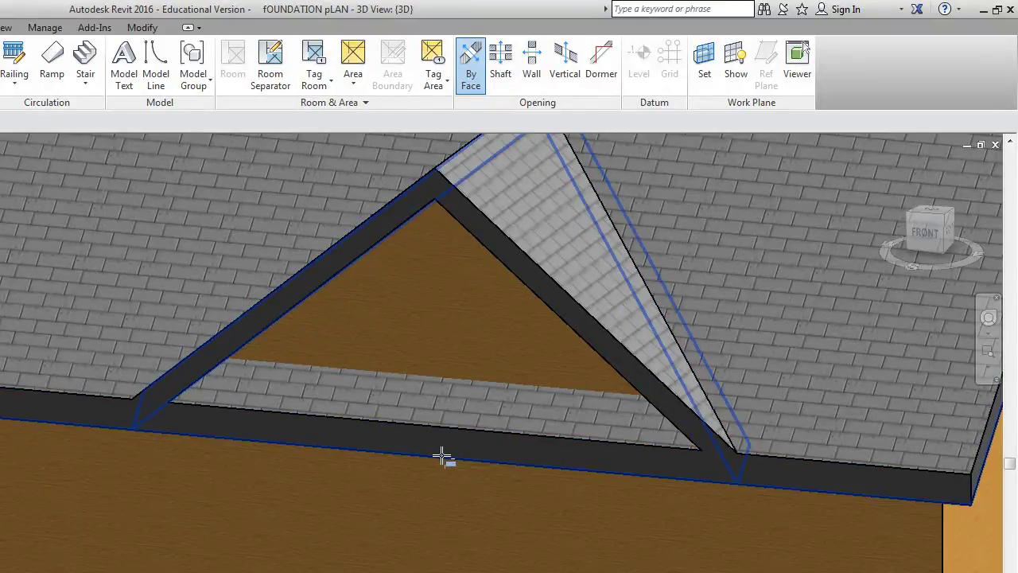
pyautogui.click(443, 455)
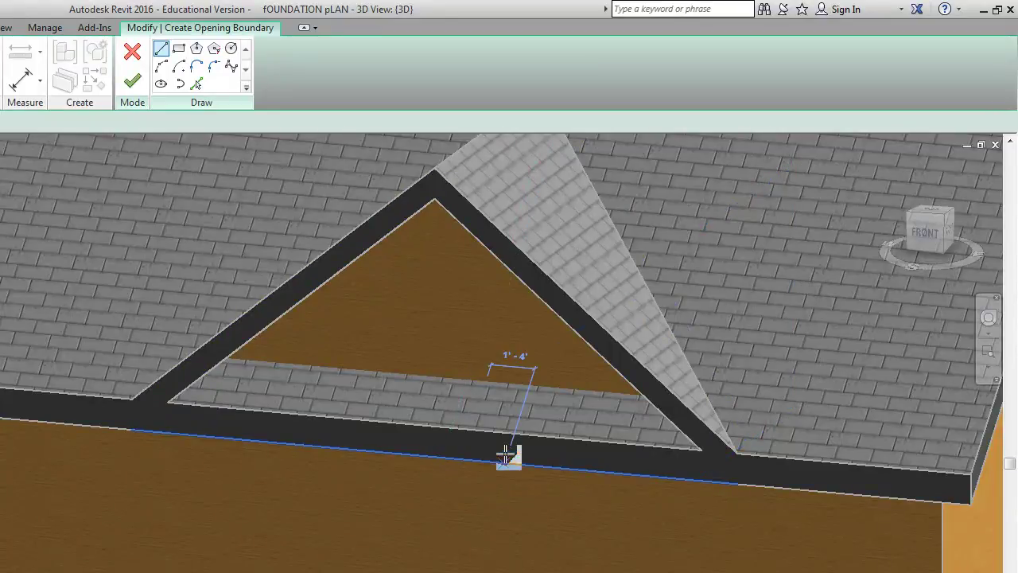
pyautogui.click(170, 403)
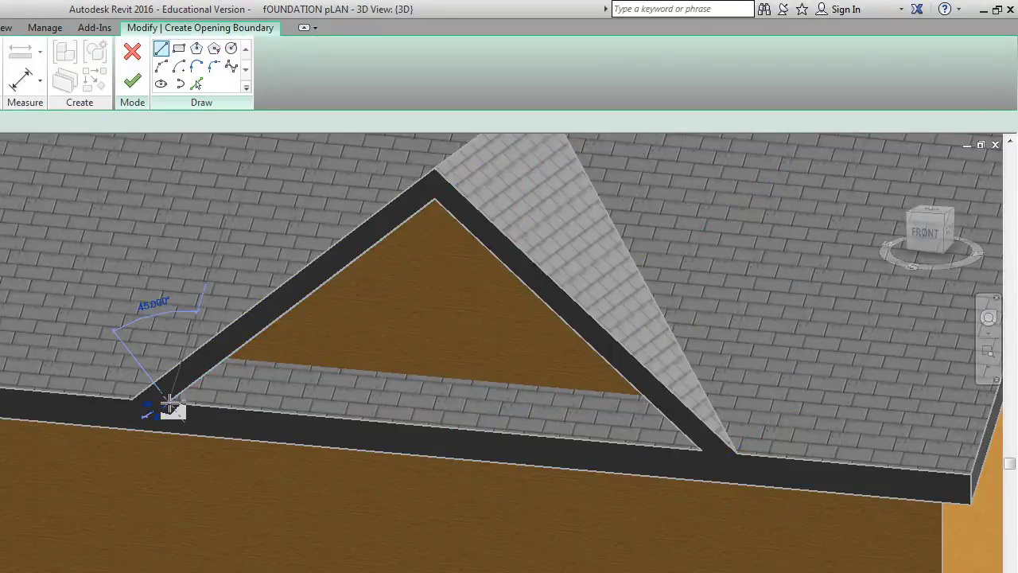
pyautogui.click(433, 199)
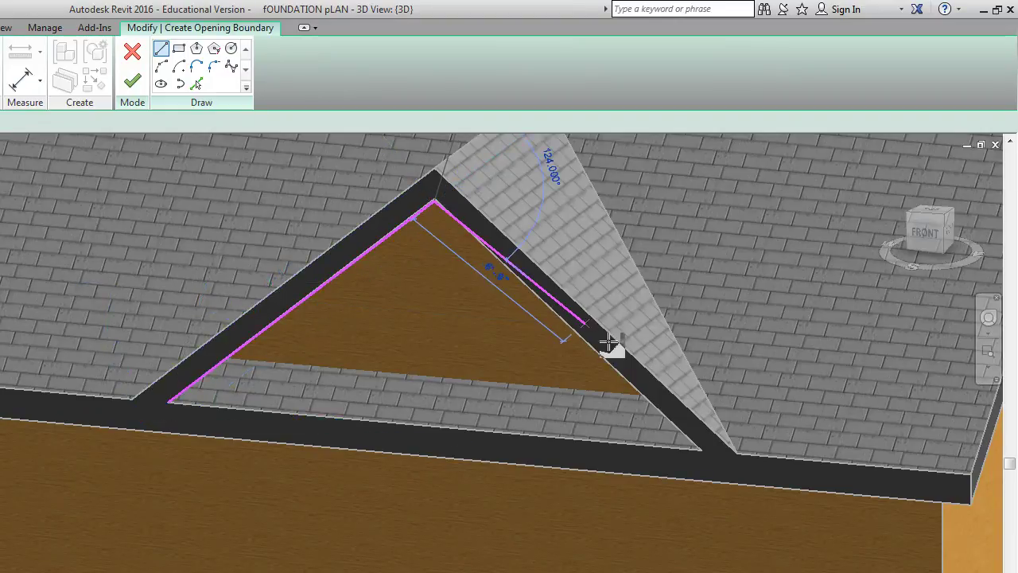
pyautogui.click(707, 452)
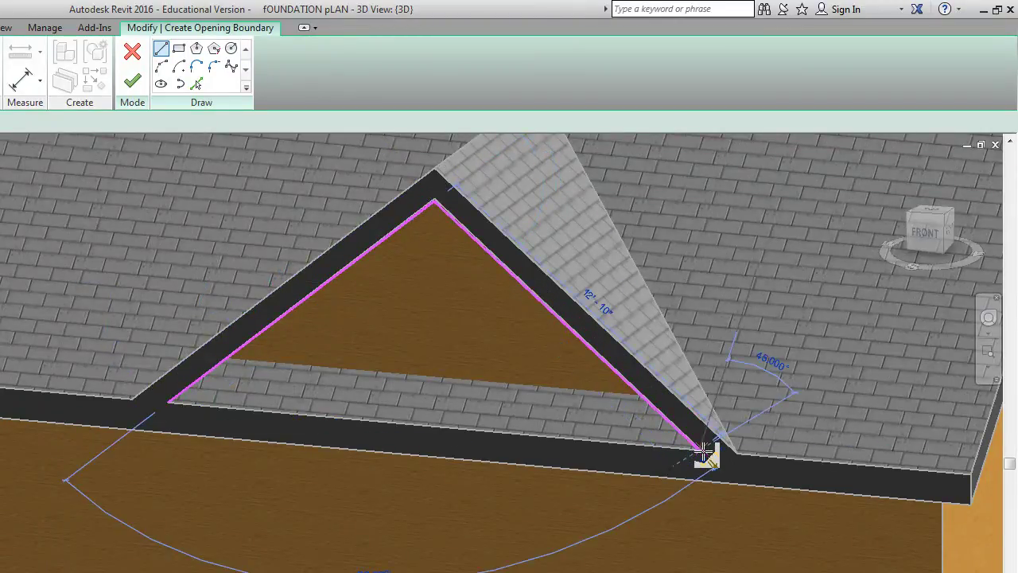
pyautogui.press('Escape')
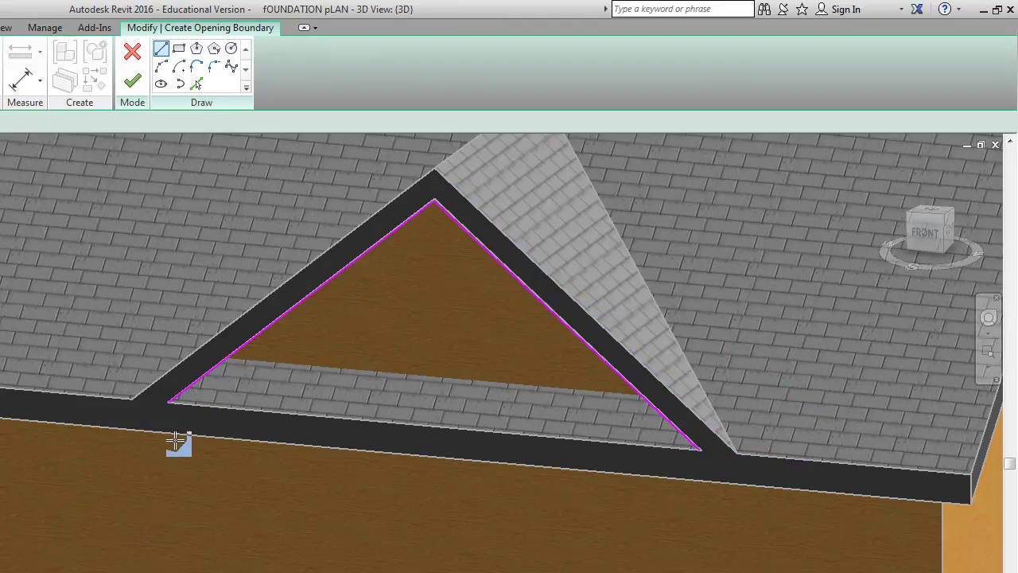
pyautogui.click(135, 431)
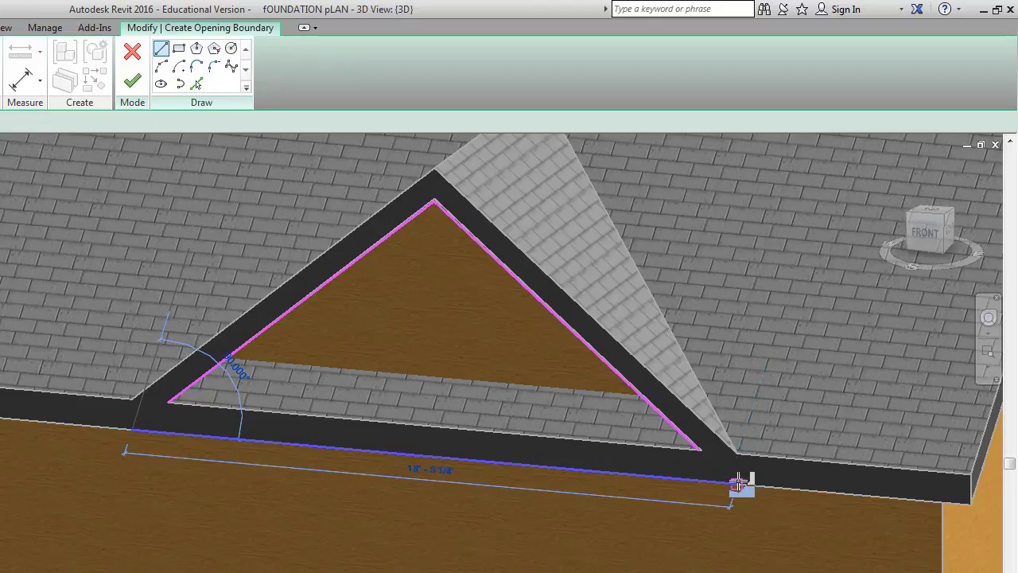
pyautogui.click(738, 481)
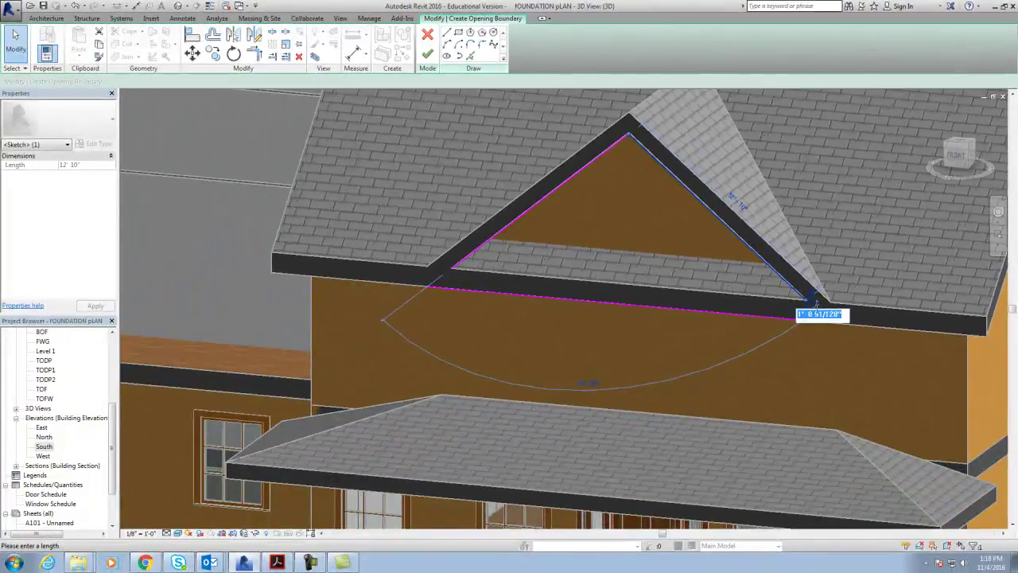
# Step: Turn to the FRONT view and delete the stray diagonal and bottom boundary lines
pyautogui.scroll(4, 813, 320)
pyautogui.click(797, 284)
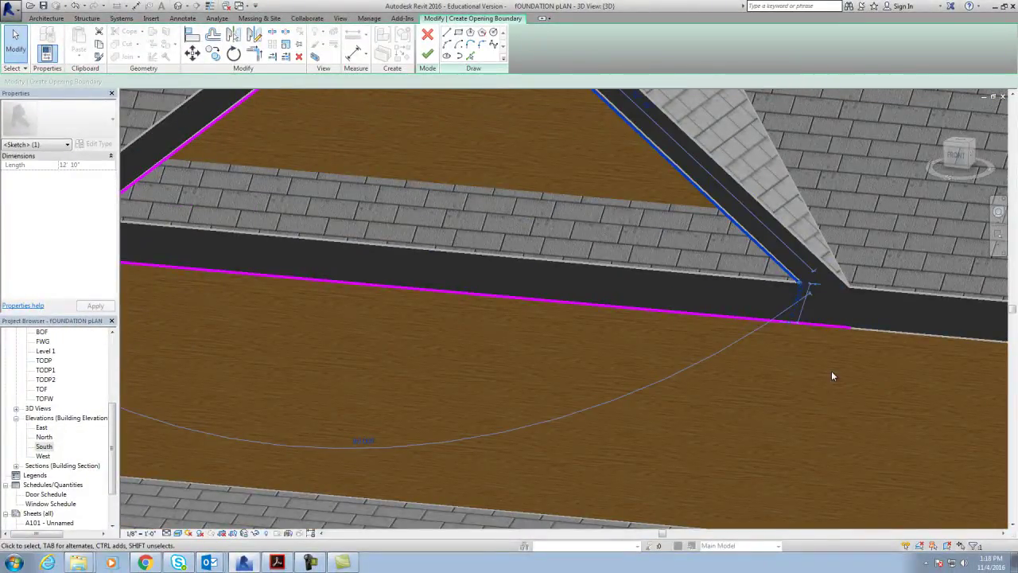
pyautogui.scroll(-3, 831, 370)
pyautogui.press('Escape')
pyautogui.click(959, 156)
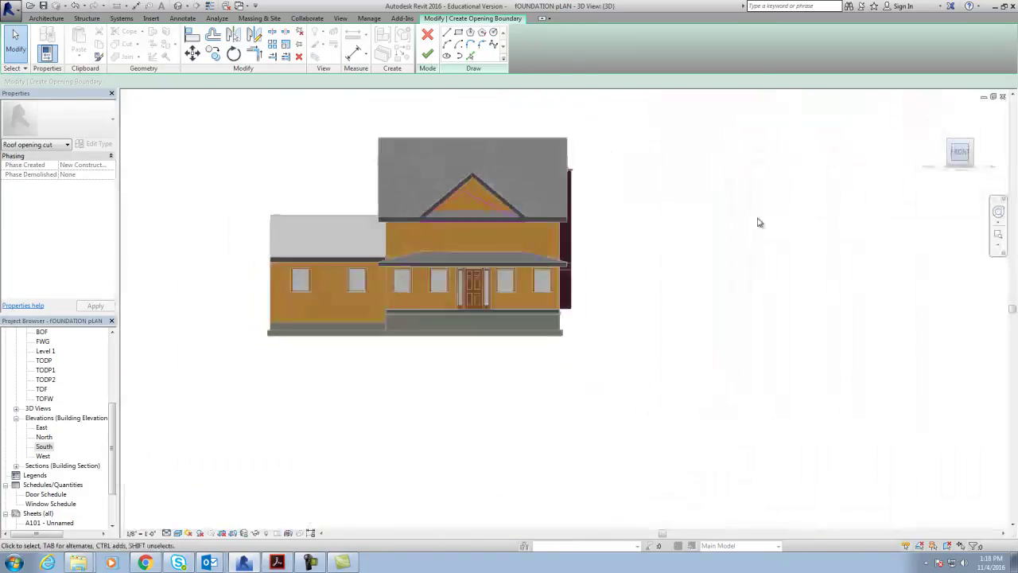
pyautogui.scroll(3, 618, 299)
pyautogui.scroll(2, 621, 295)
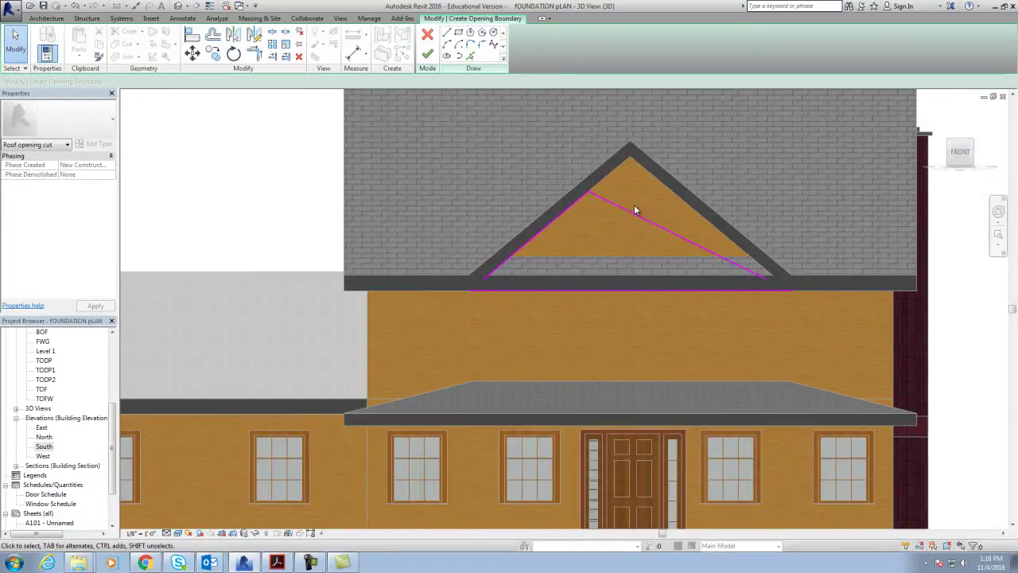
pyautogui.click(628, 210)
pyautogui.press('Delete')
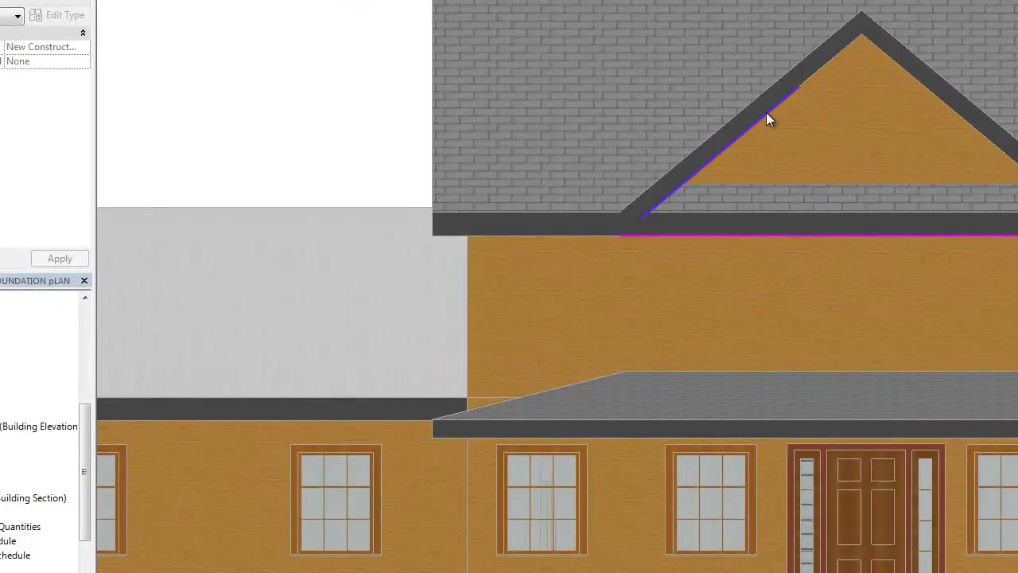
pyautogui.click(815, 236)
pyautogui.press('Delete')
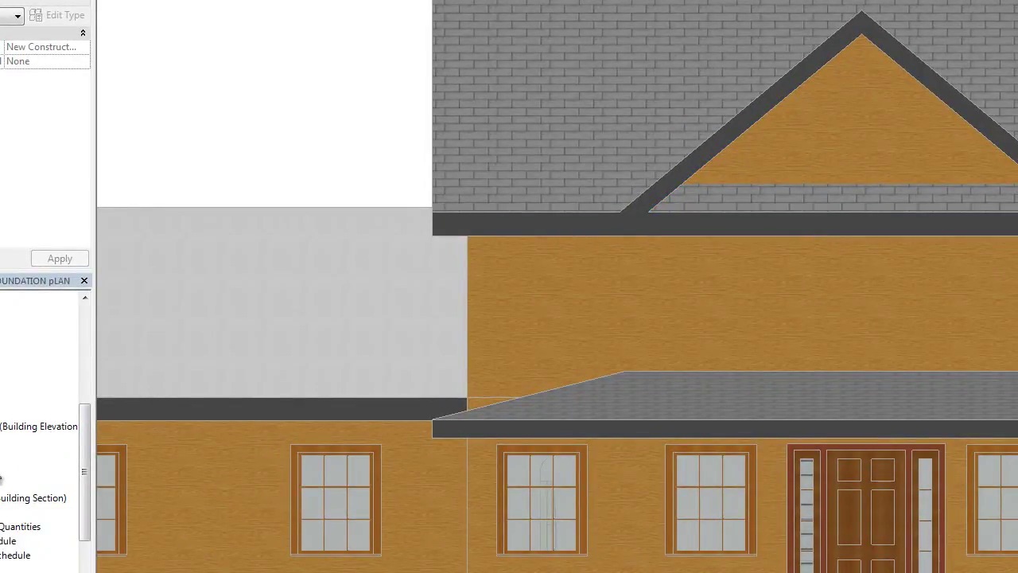
# Step: In the South elevation, draw both gable slope lines from the peak down to the roof edge
pyautogui.press('h')
pyautogui.press('l')
pyautogui.moveTo(580, 108); pyautogui.dragTo(496, 208, button='middle')
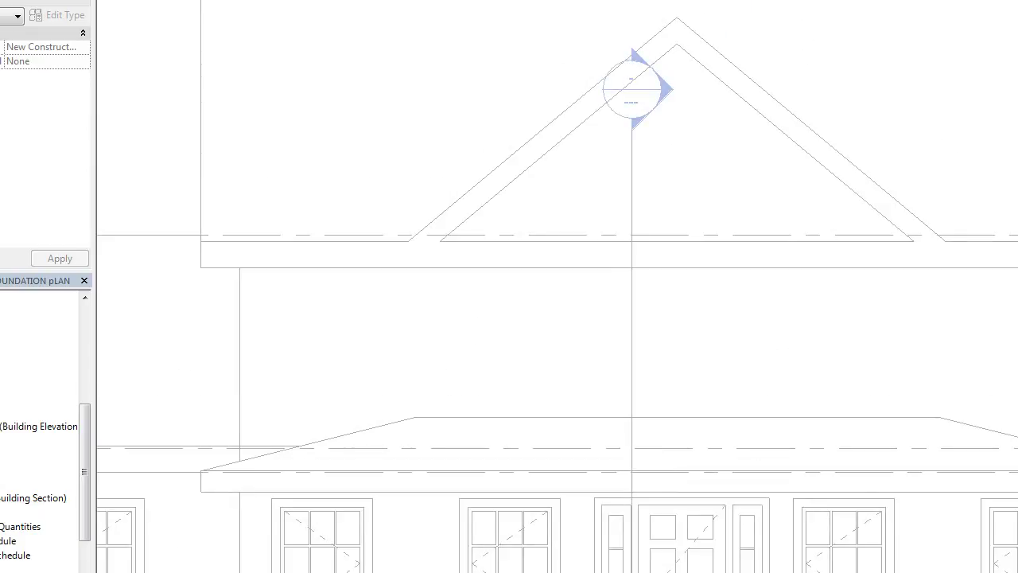
pyautogui.click(677, 45)
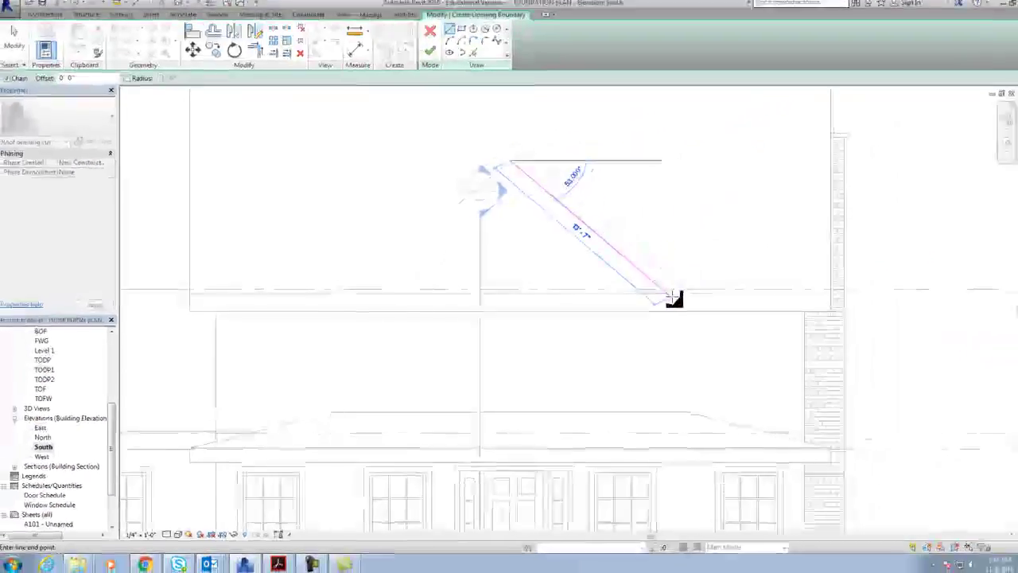
pyautogui.scroll(3, 668, 291)
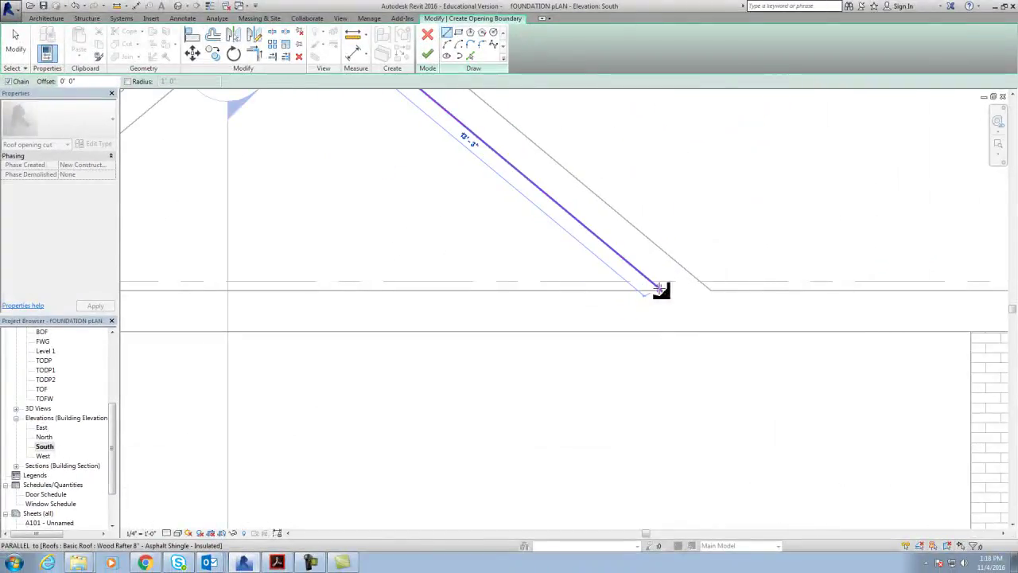
pyautogui.scroll(2, 660, 289)
pyautogui.click(660, 291)
pyautogui.scroll(-3, 714, 334)
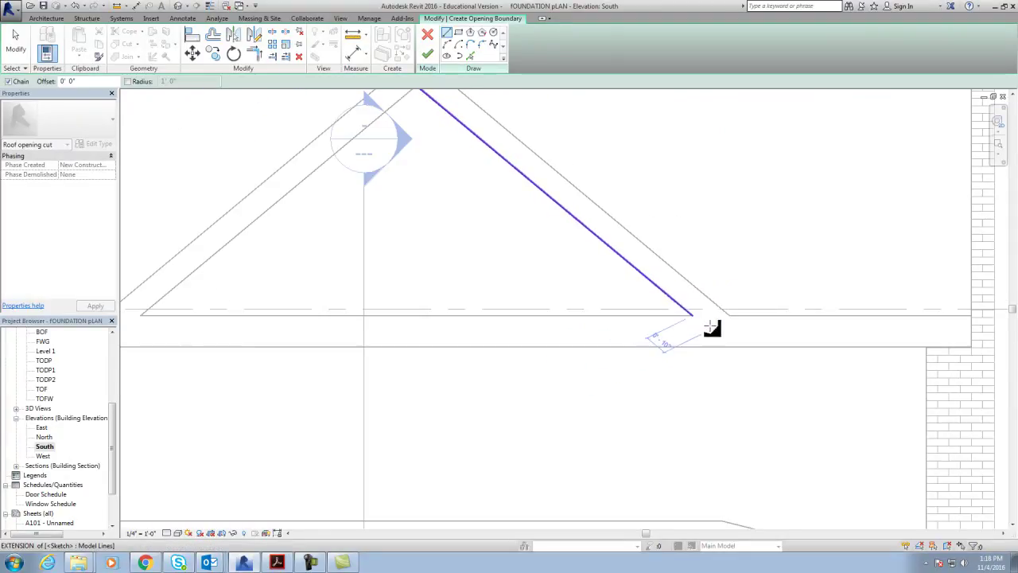
pyautogui.scroll(-2, 470, 175)
pyautogui.click(494, 177)
pyautogui.scroll(2, 257, 379)
pyautogui.scroll(2, 256, 380)
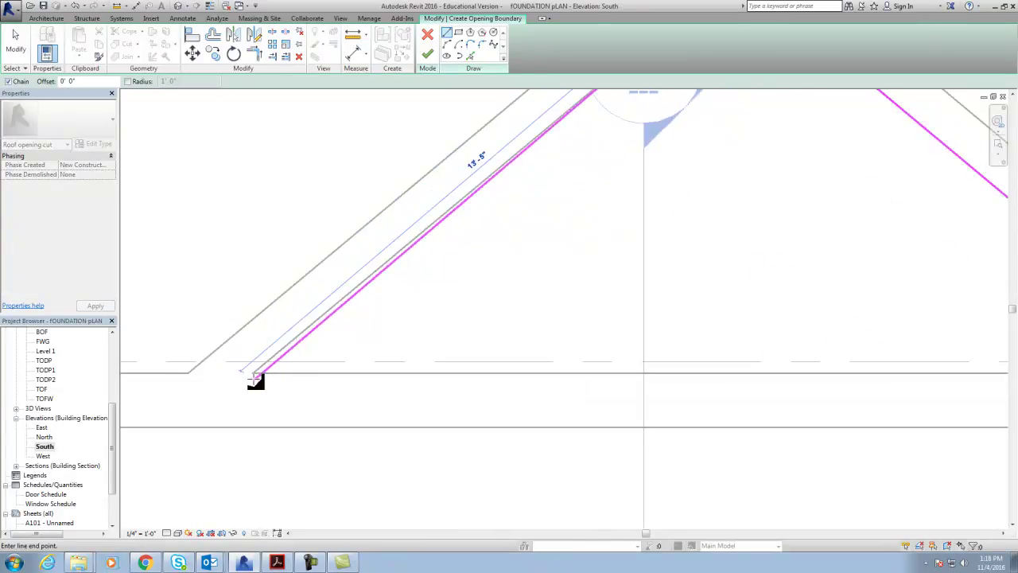
pyautogui.scroll(1, 256, 380)
pyautogui.click(267, 365)
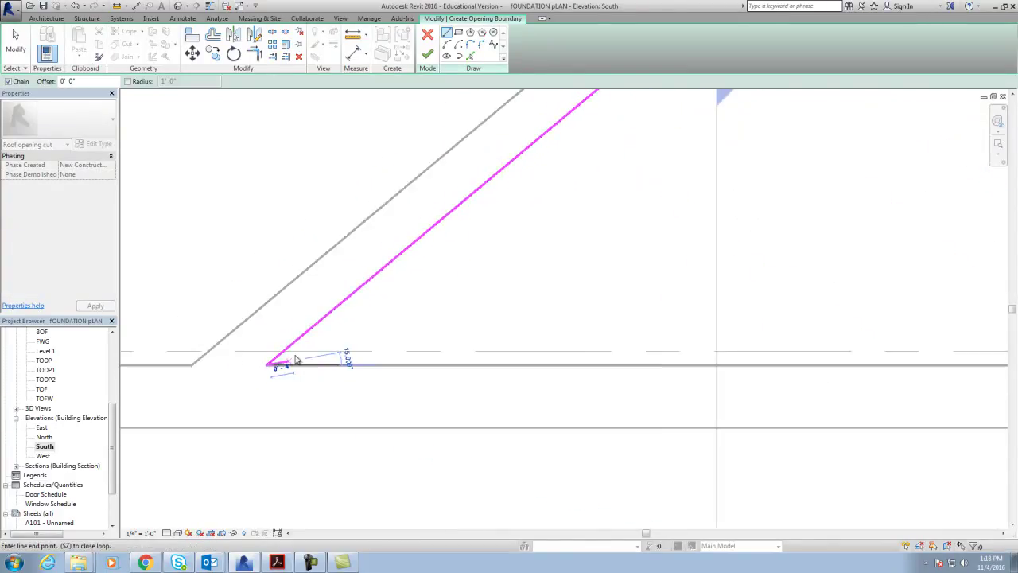
pyautogui.scroll(-3, 296, 360)
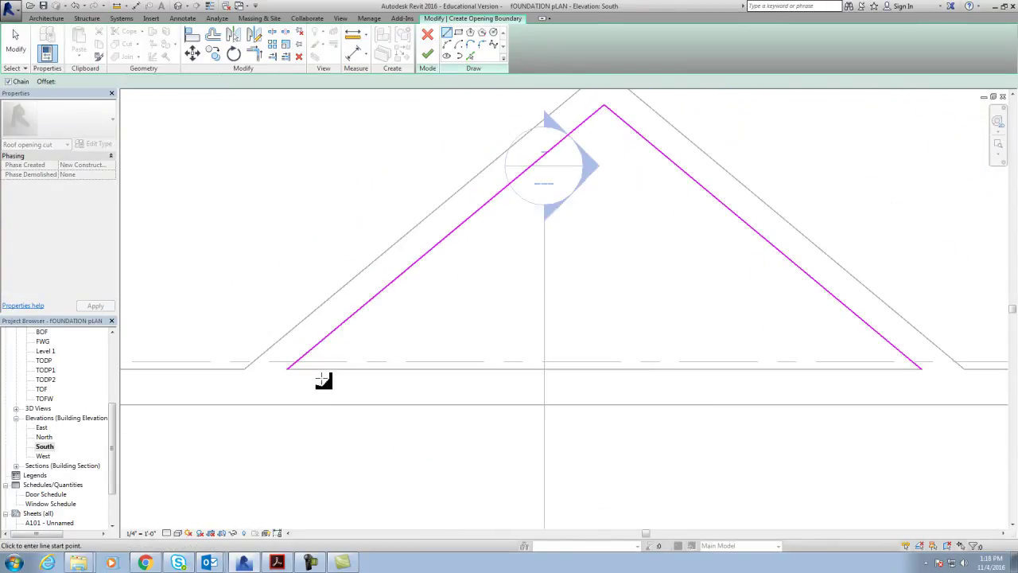
# Step: Add a base line along the roof edge, extend both slope lines to meet it, and finish the sketch
pyautogui.click(247, 408)
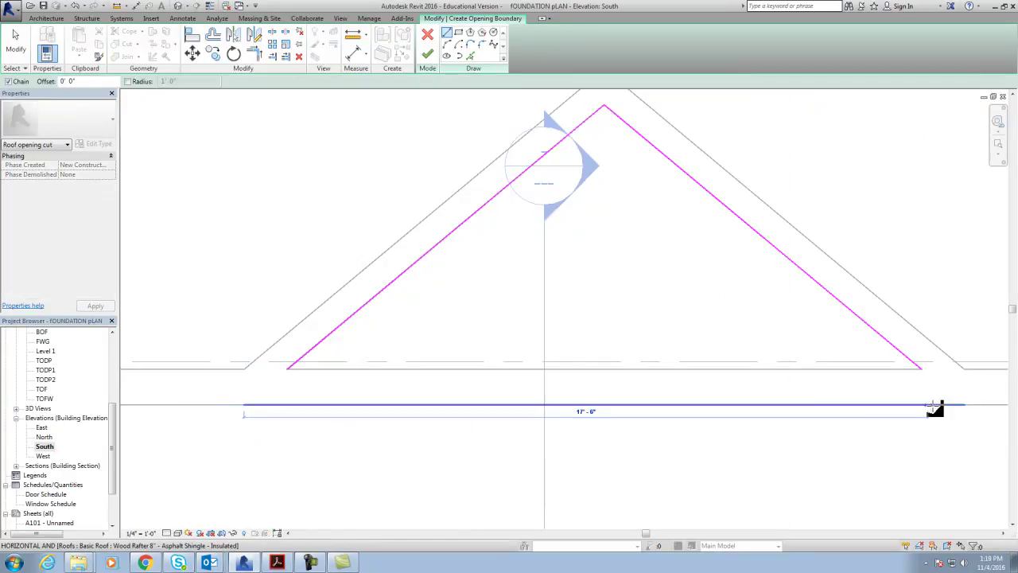
pyautogui.click(966, 407)
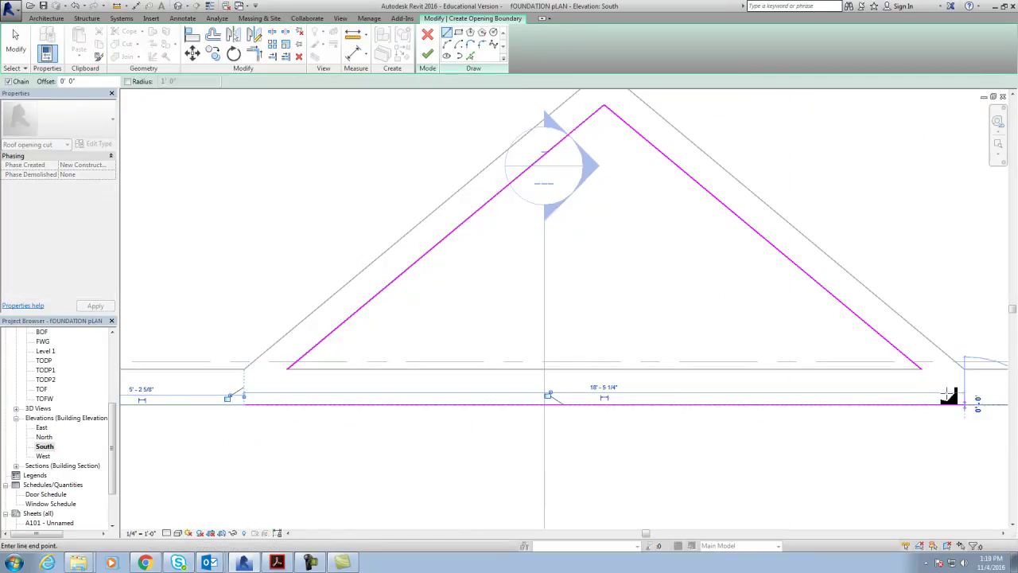
pyautogui.press('Escape')
pyautogui.press('Escape')
pyautogui.click(920, 370)
pyautogui.moveTo(922, 371); pyautogui.dragTo(964, 406)
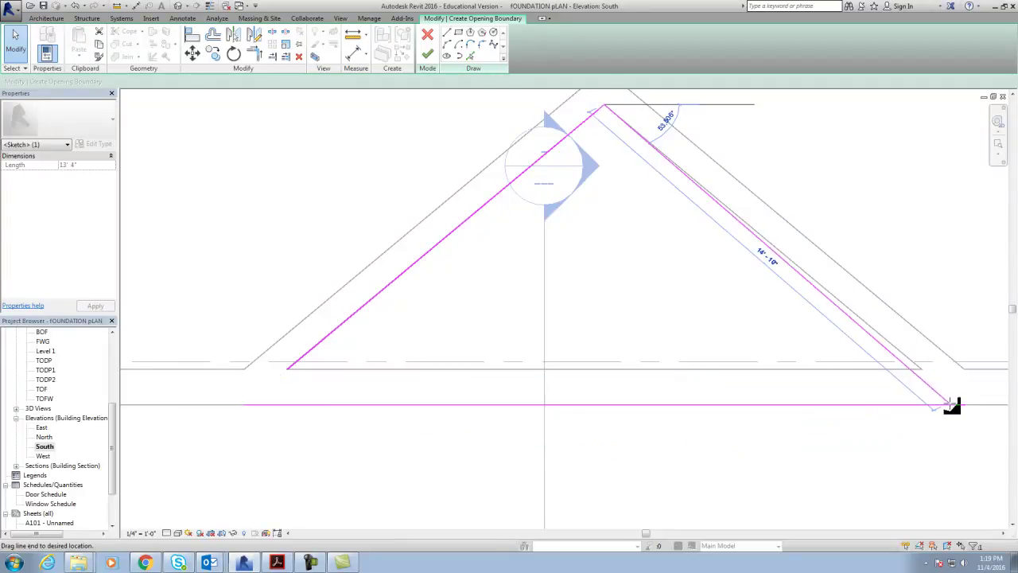
pyautogui.click(305, 355)
pyautogui.moveTo(288, 372); pyautogui.dragTo(244, 405)
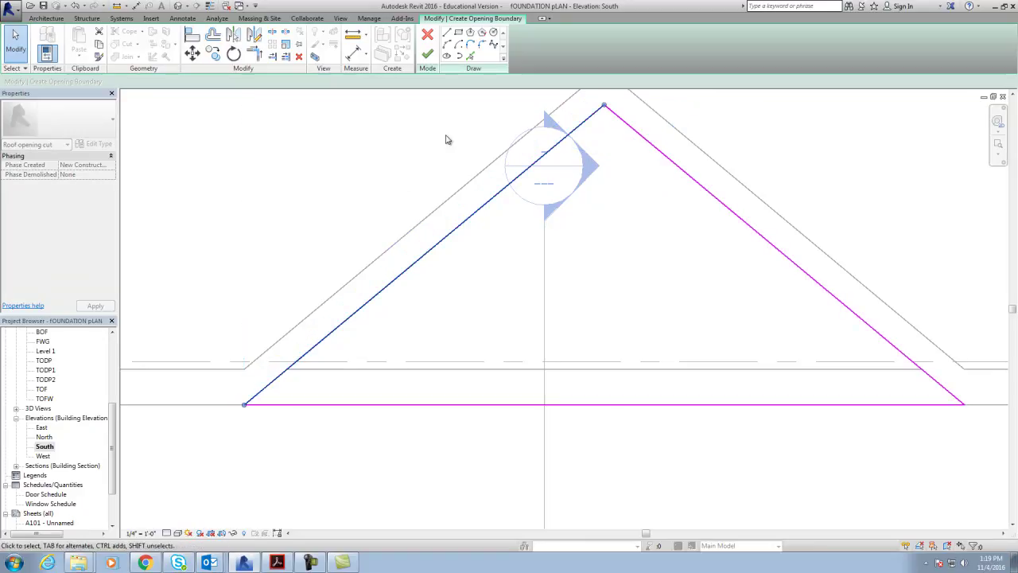
pyautogui.click(428, 54)
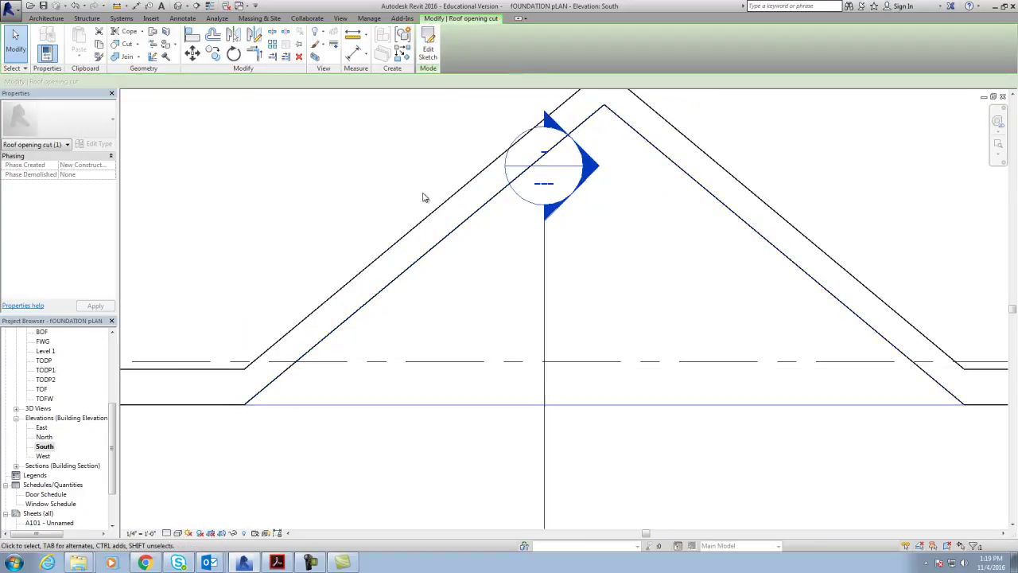
# Step: Orbit the 3D view around the front-right of the house, briefly checking the reference PDF sketch
pyautogui.click(172, 6)
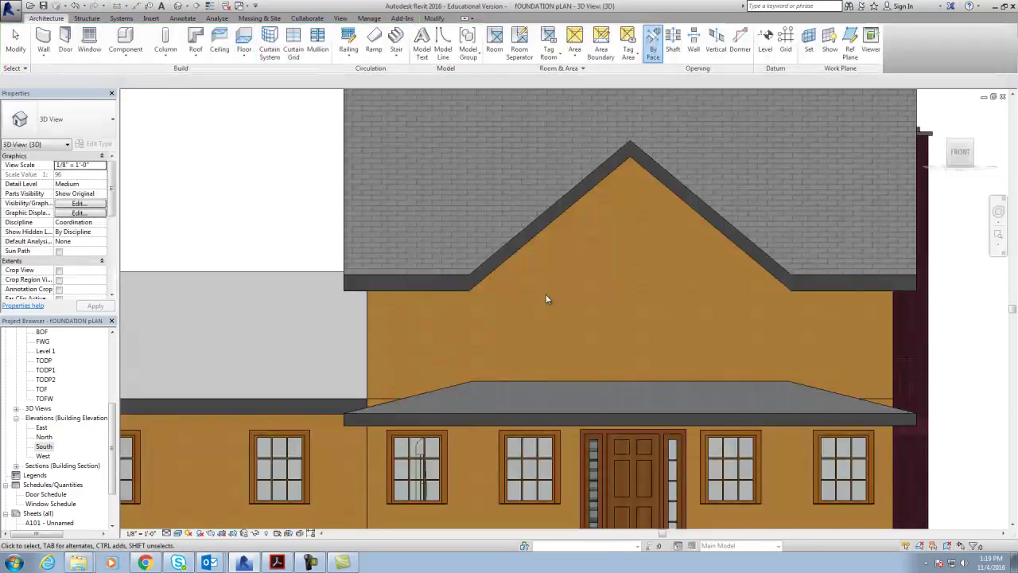
pyautogui.moveTo(960, 153)
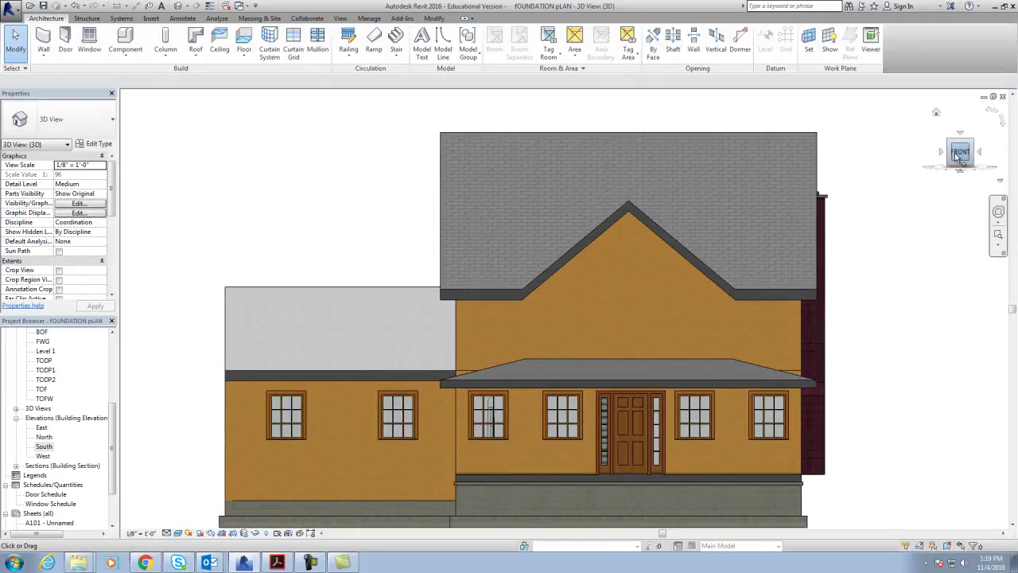
pyautogui.moveTo(958, 155); pyautogui.dragTo(704, 392)
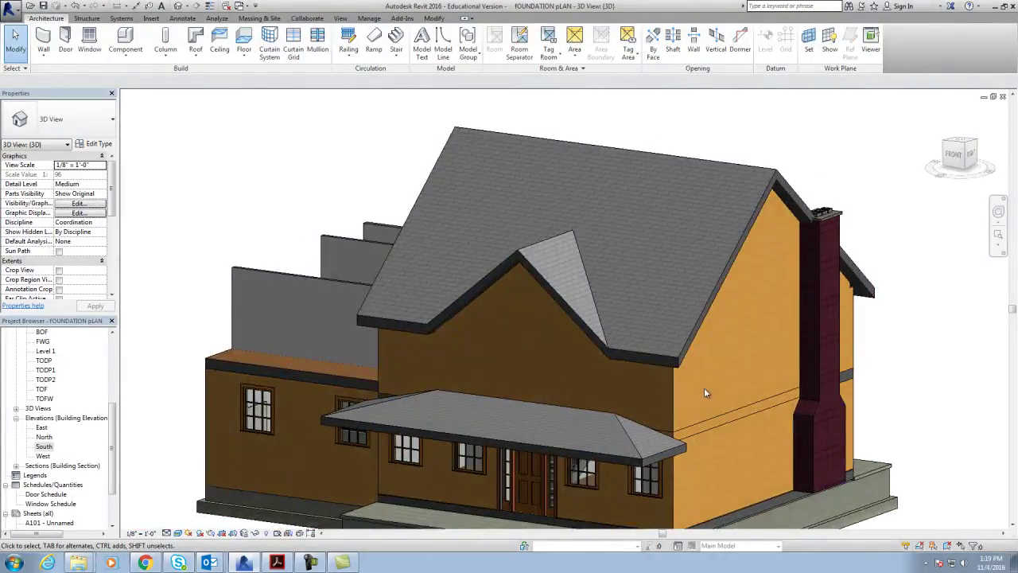
pyautogui.moveTo(556, 363); pyautogui.dragTo(609, 336, button='middle')
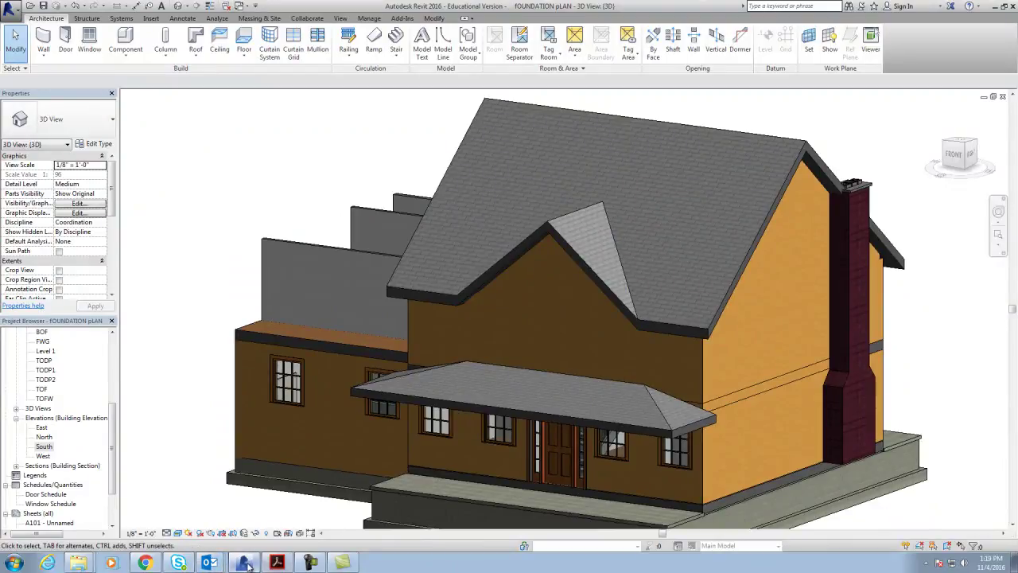
pyautogui.click(276, 563)
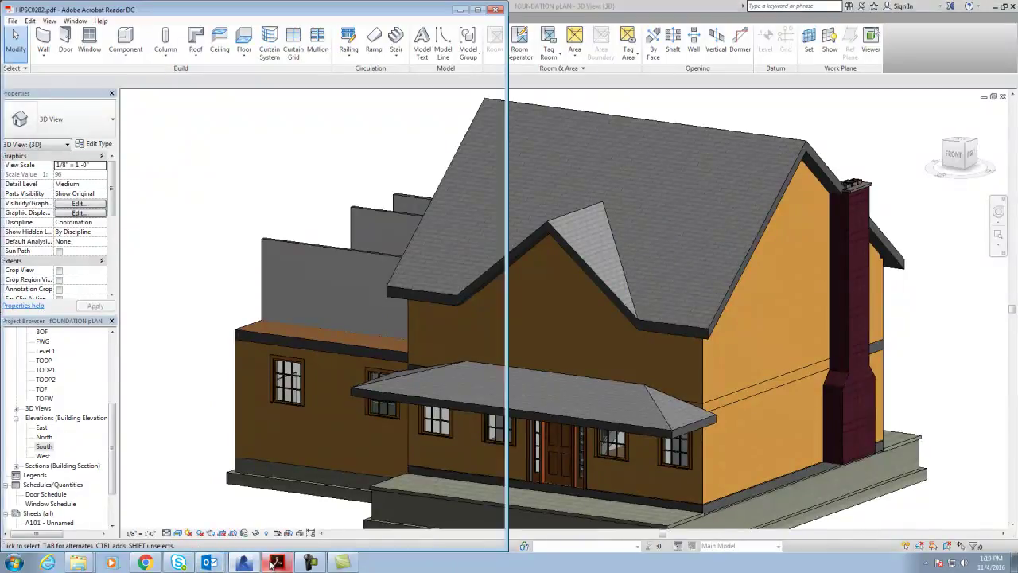
pyautogui.click(275, 562)
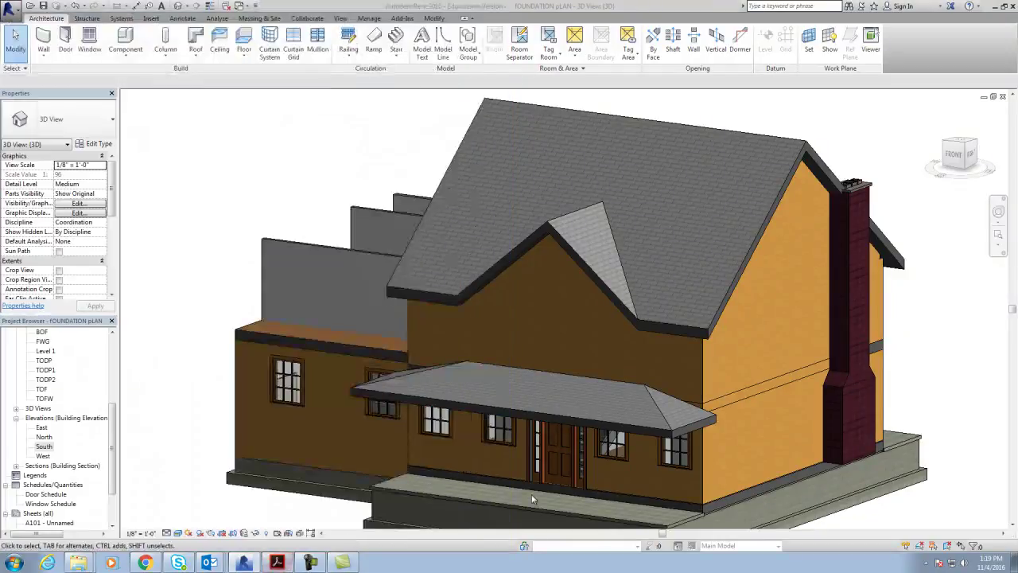
pyautogui.moveTo(751, 245); pyautogui.dragTo(772, 199, button='middle')
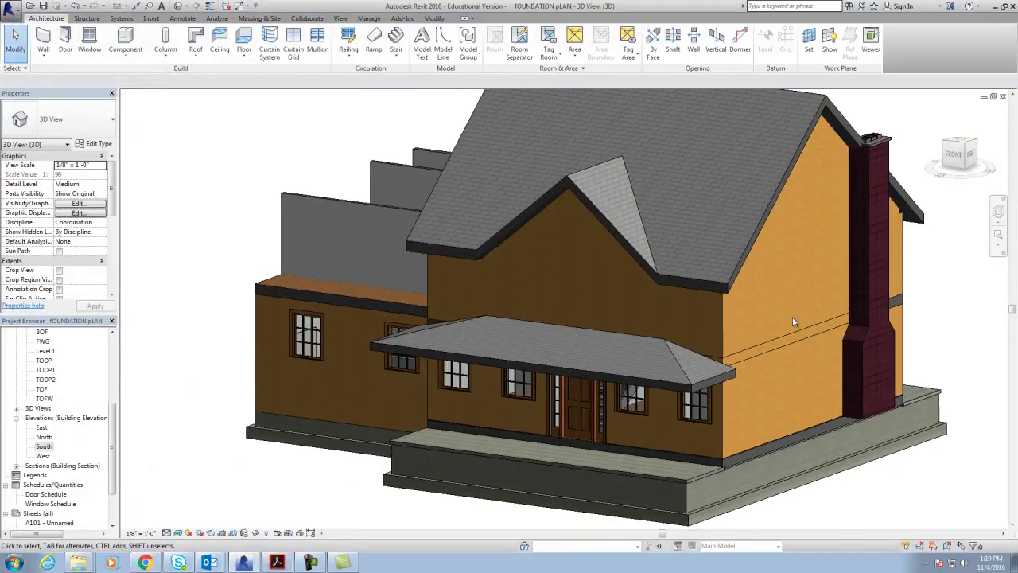
pyautogui.keyDown('shift'); pyautogui.moveTo(793, 322); pyautogui.dragTo(715, 390, button='middle'); pyautogui.keyUp('shift')
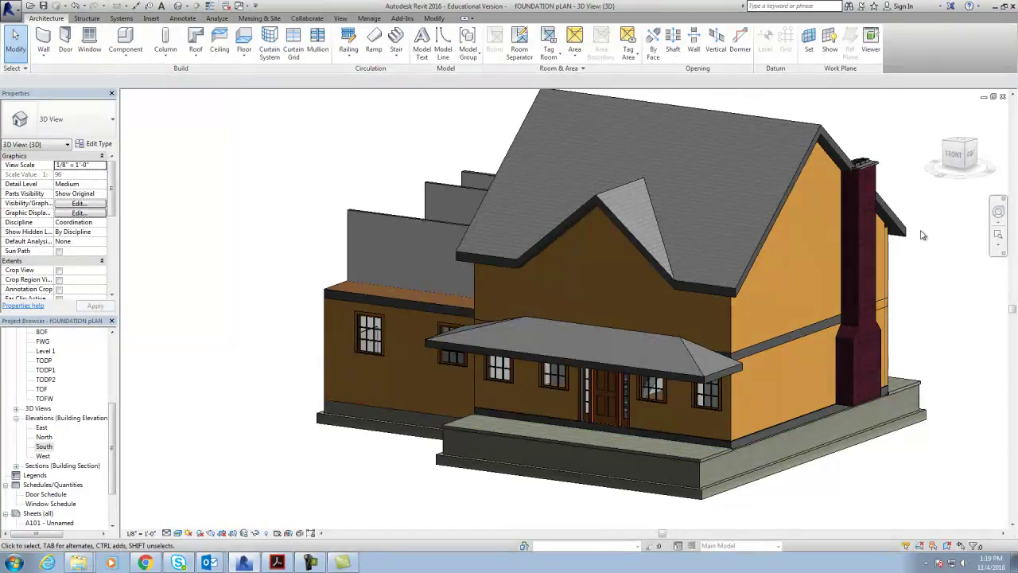
pyautogui.moveTo(922, 235); pyautogui.dragTo(882, 284, button='middle')
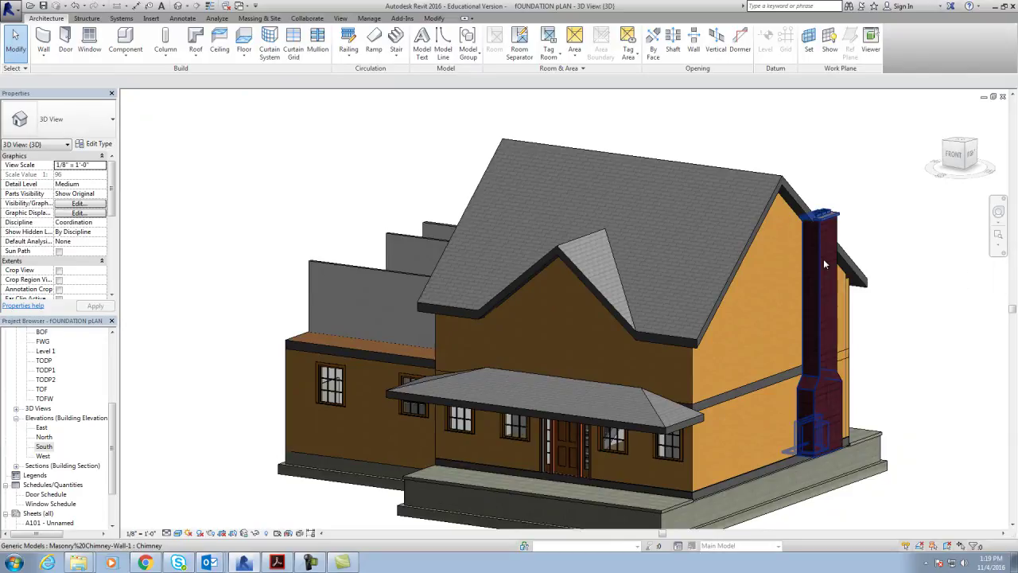
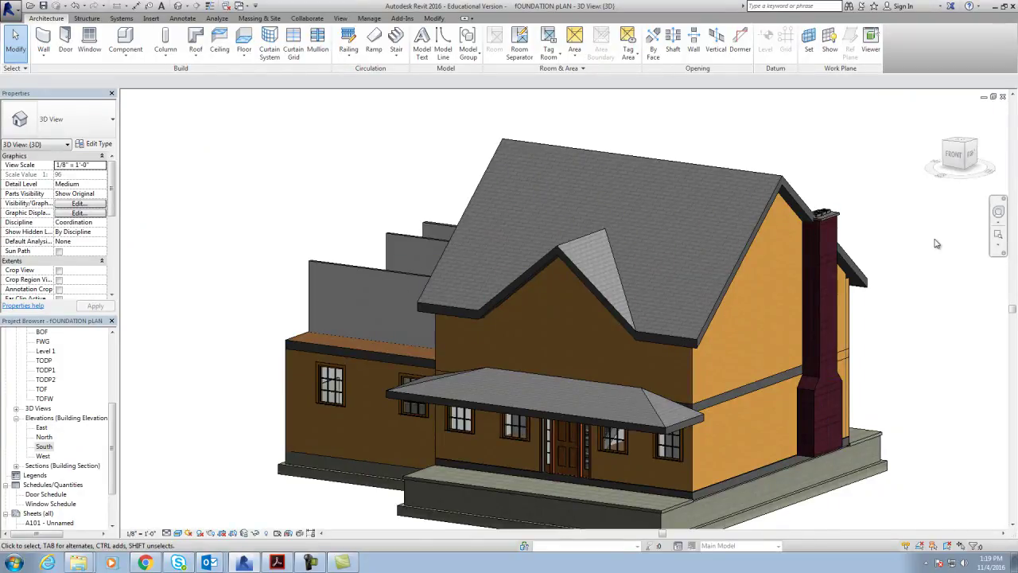
# Step: Close the chimney family without saving, then pan the house view and scroll the Project Browser to Elevations
pyautogui.doubleClick(835, 253)
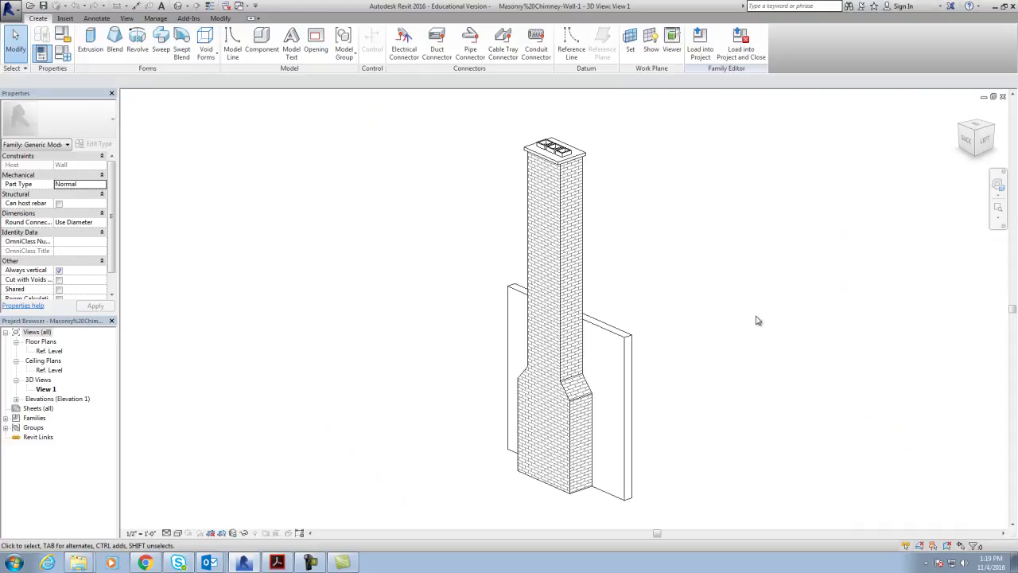
pyautogui.scroll(-1, 766, 303)
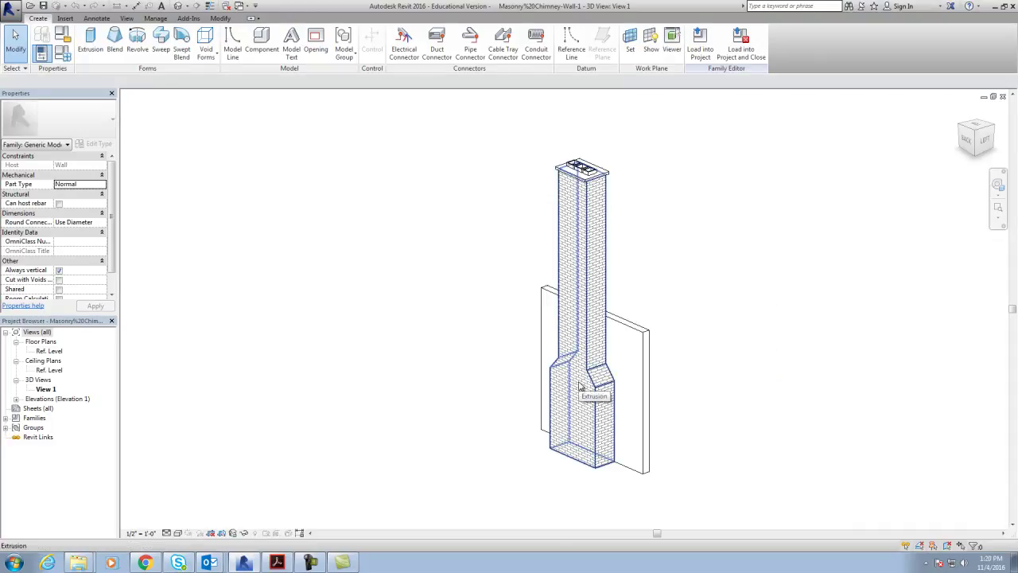
pyautogui.click(1003, 97)
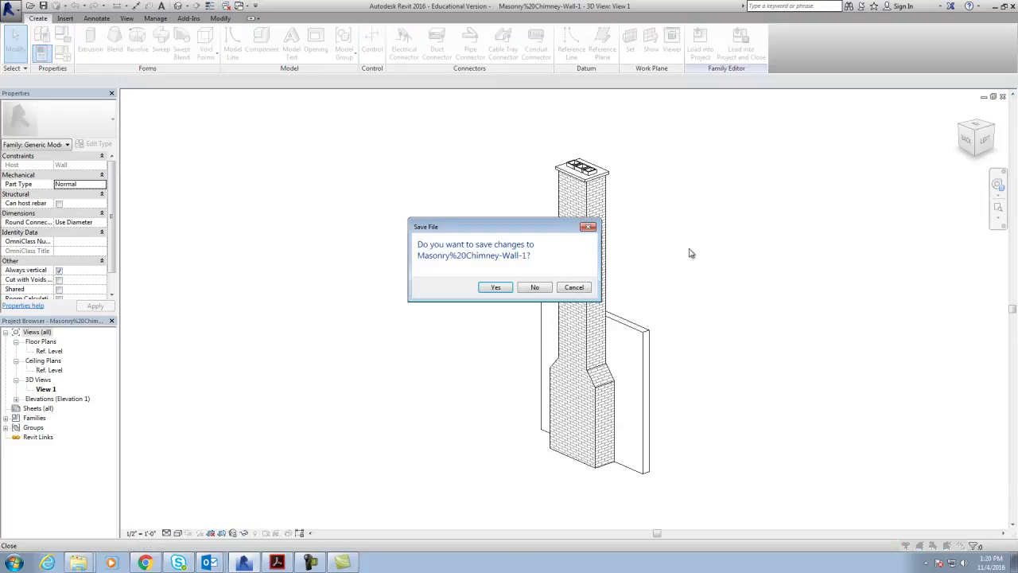
pyautogui.click(536, 290)
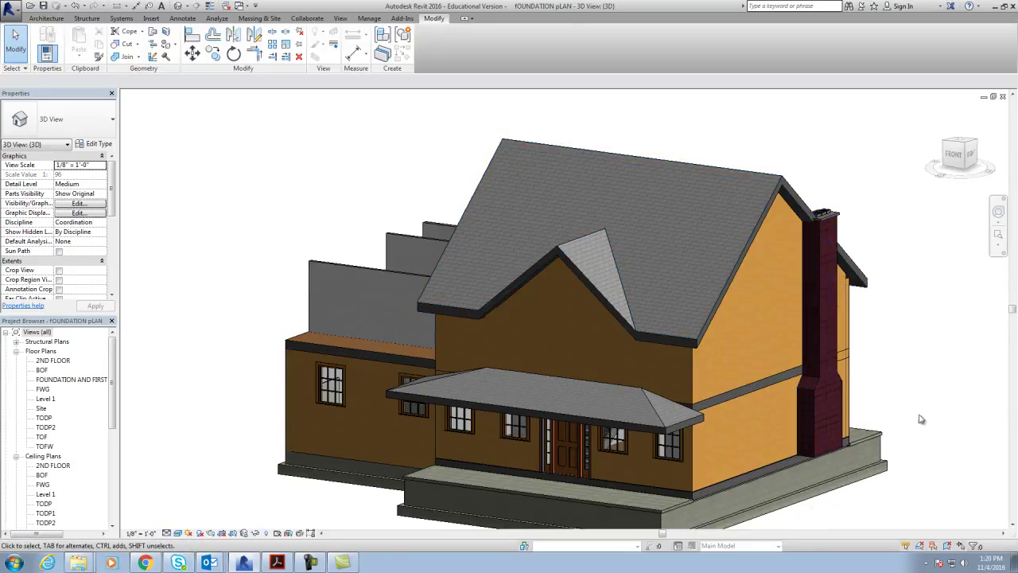
pyautogui.moveTo(870, 493); pyautogui.dragTo(785, 434, button='middle')
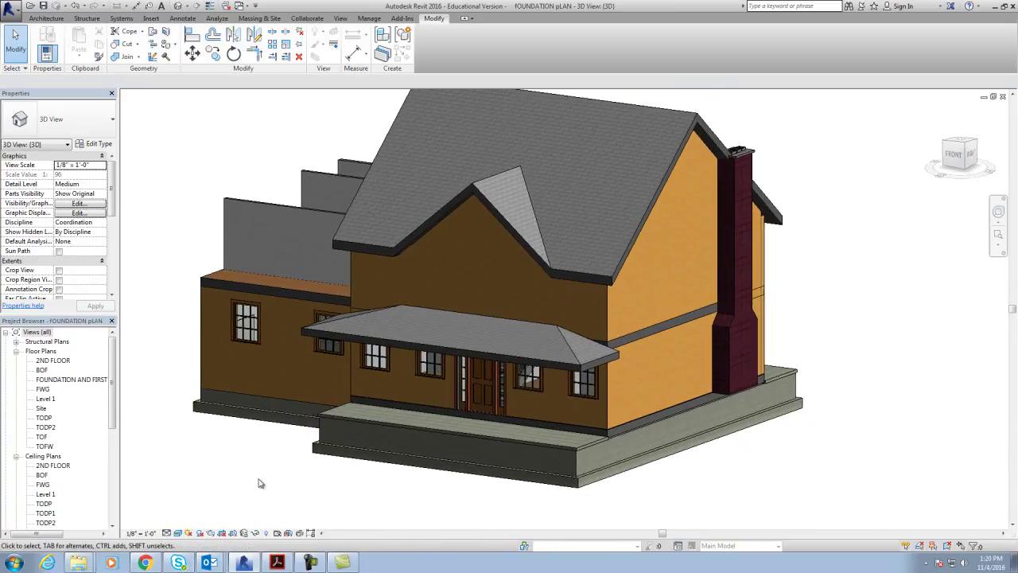
pyautogui.moveTo(113, 395); pyautogui.dragTo(112, 445)
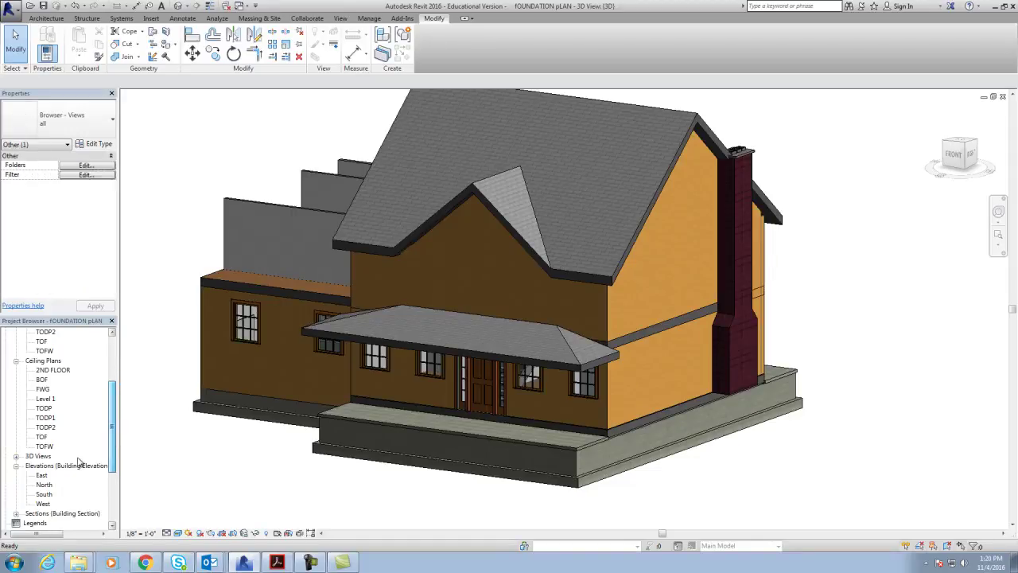
# Step: Open the East elevation and zoom in on the chimney base and foundation footing
pyautogui.doubleClick(41, 475)
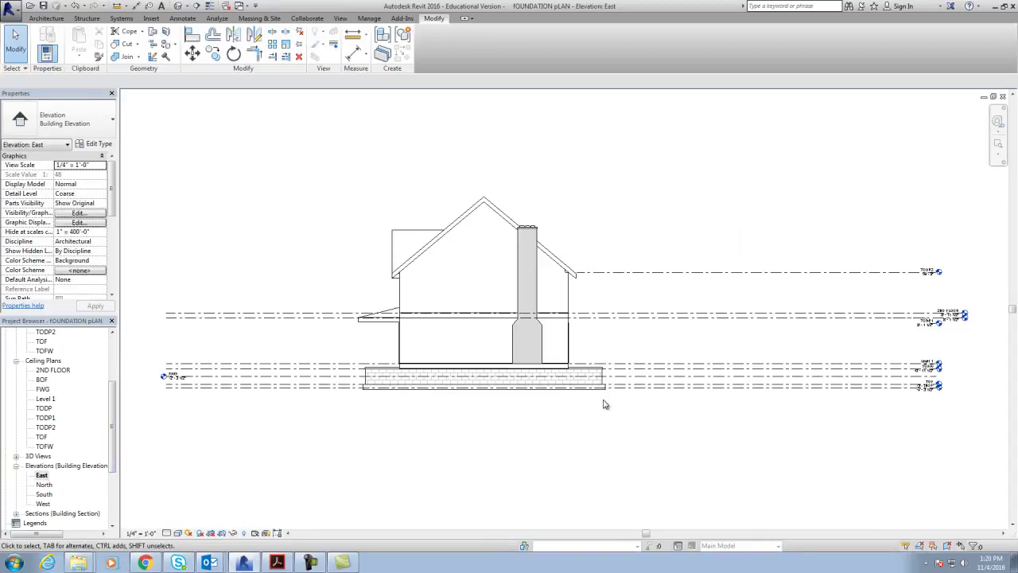
pyautogui.scroll(1, 528, 364)
pyautogui.scroll(1, 446, 366)
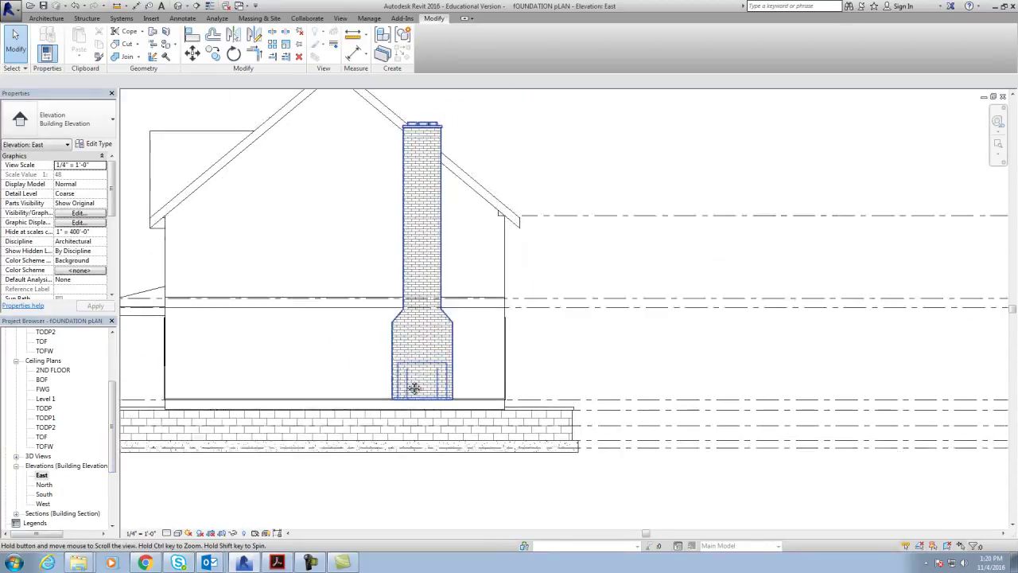
pyautogui.click(183, 18)
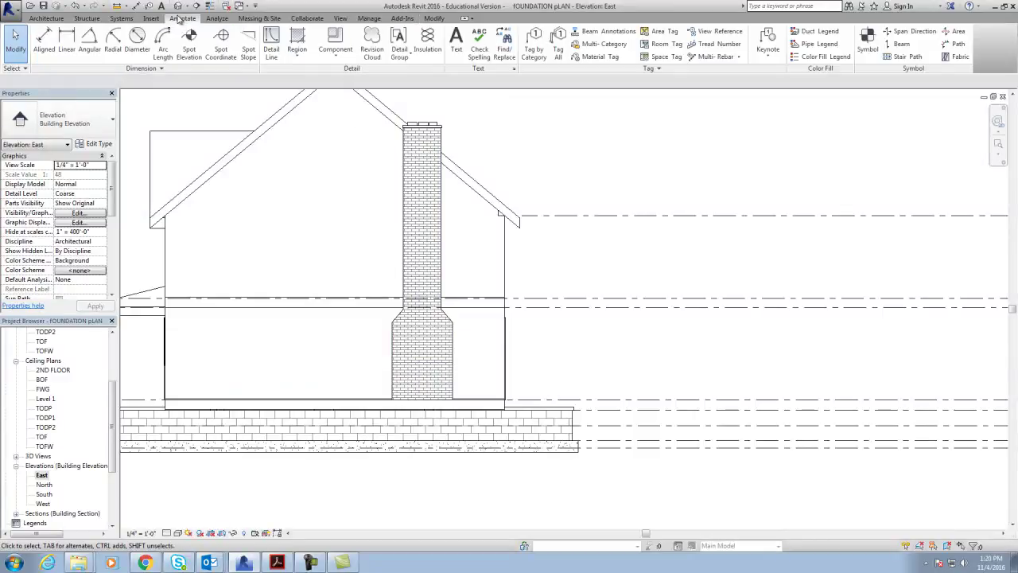
pyautogui.click(440, 447)
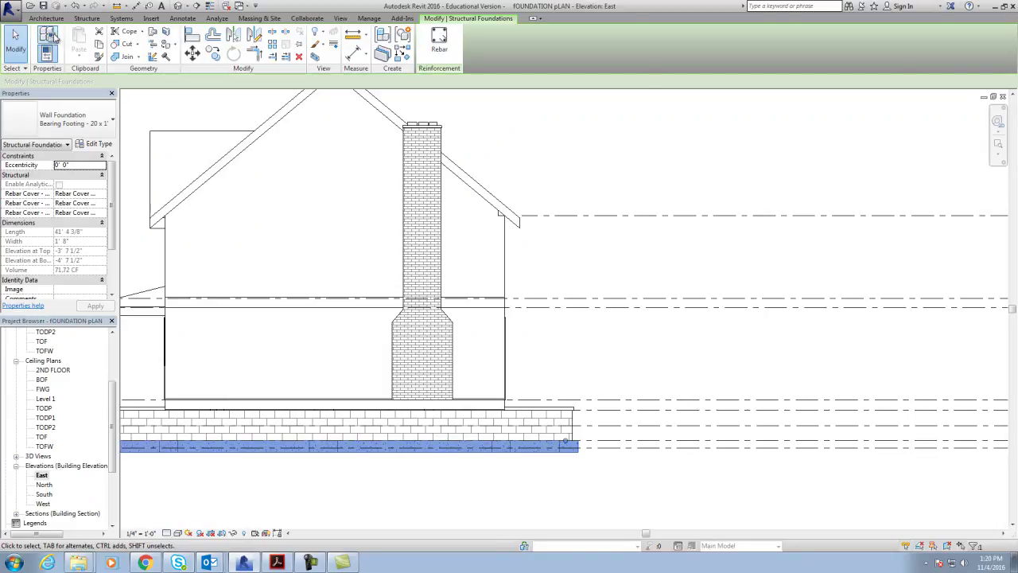
# Step: Add a 3' - 7 1/2" aligned dimension (DI) from the chimney base down to the footing
pyautogui.press('Escape')
pyautogui.press('d')
pyautogui.press('i')
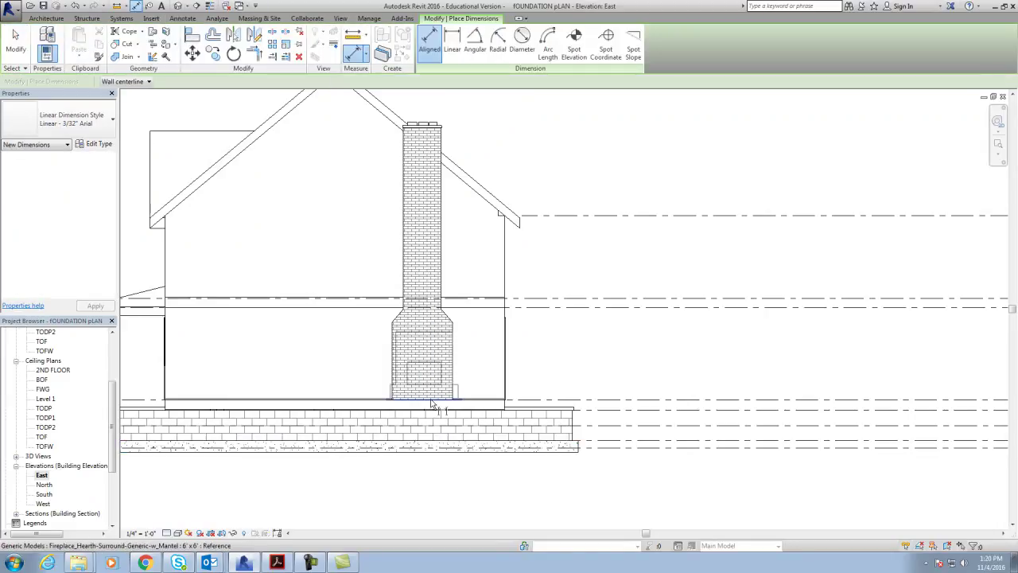
pyautogui.click(433, 401)
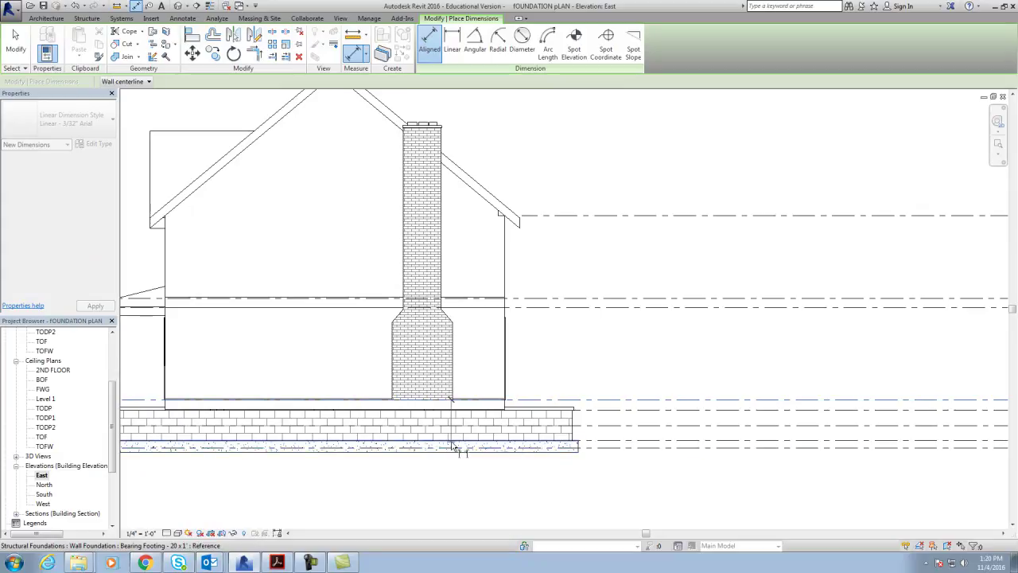
pyautogui.click(458, 444)
pyautogui.click(623, 409)
pyautogui.scroll(3, 620, 434)
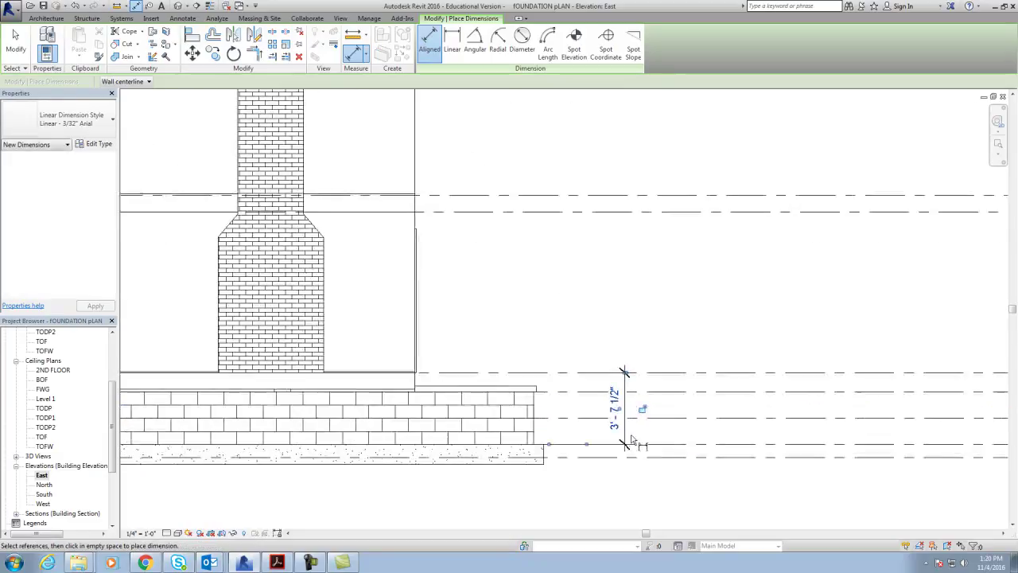
pyautogui.press('Escape')
pyautogui.press('Escape')
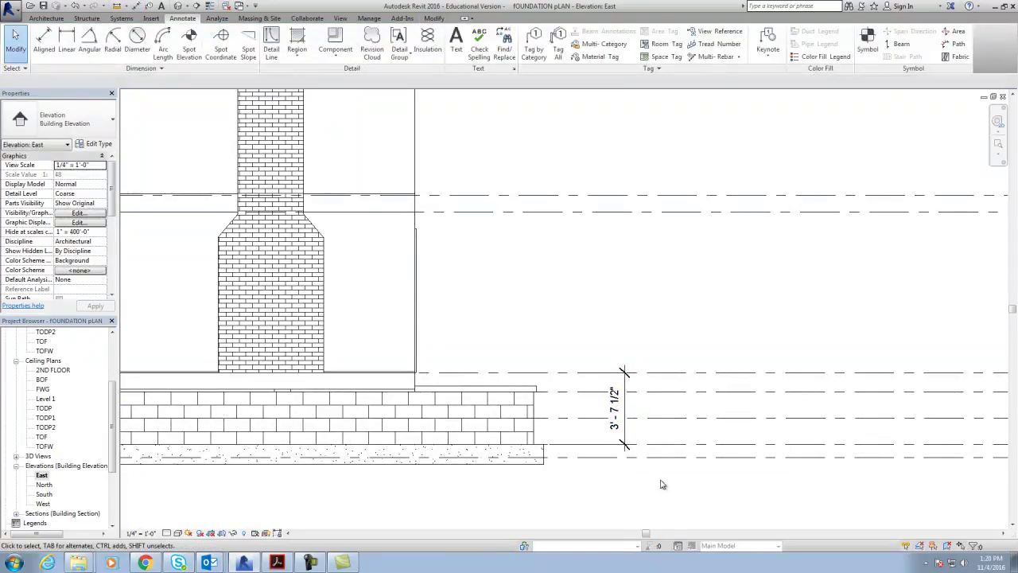
pyautogui.scroll(-3, 648, 462)
pyautogui.click(643, 459)
# Step: Draw a Hidden-style detail line from the roof peak, running 9' - 3 1/4" across above the chimney
pyautogui.press('Escape')
pyautogui.scroll(-2, 643, 461)
pyautogui.moveTo(643, 461); pyautogui.dragTo(641, 499, button='middle')
pyautogui.scroll(2, 483, 262)
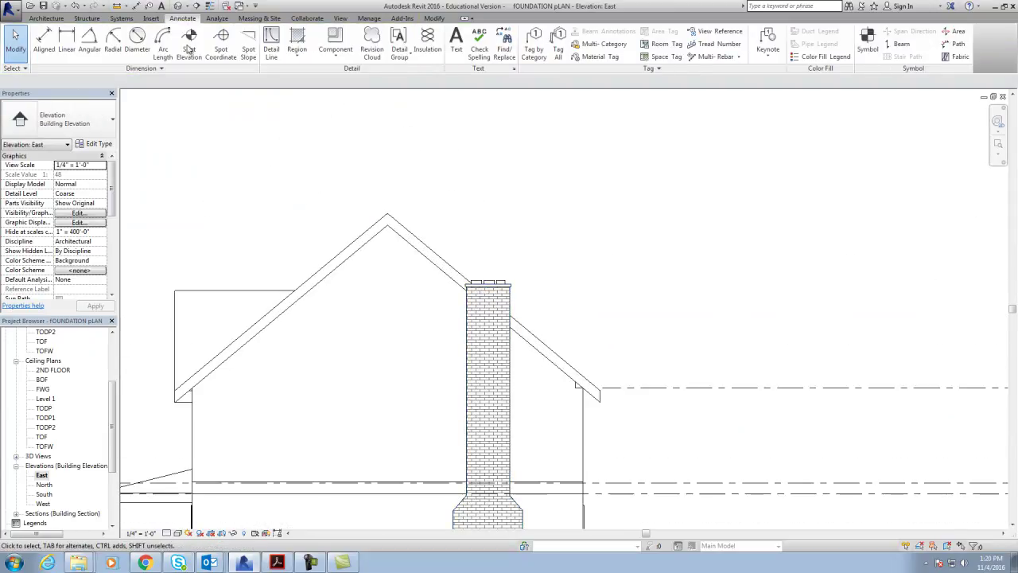
pyautogui.click(272, 44)
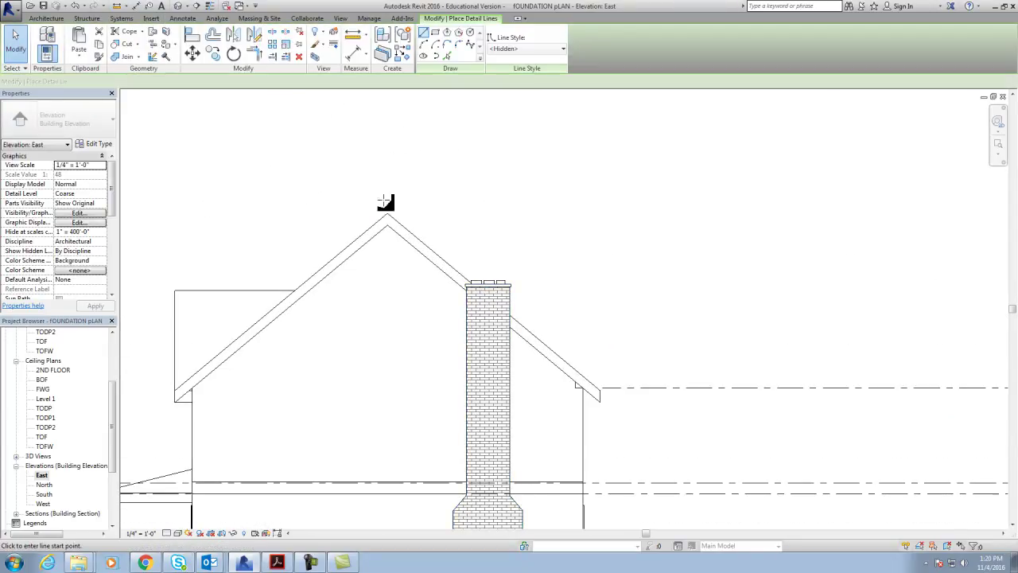
pyautogui.click(387, 213)
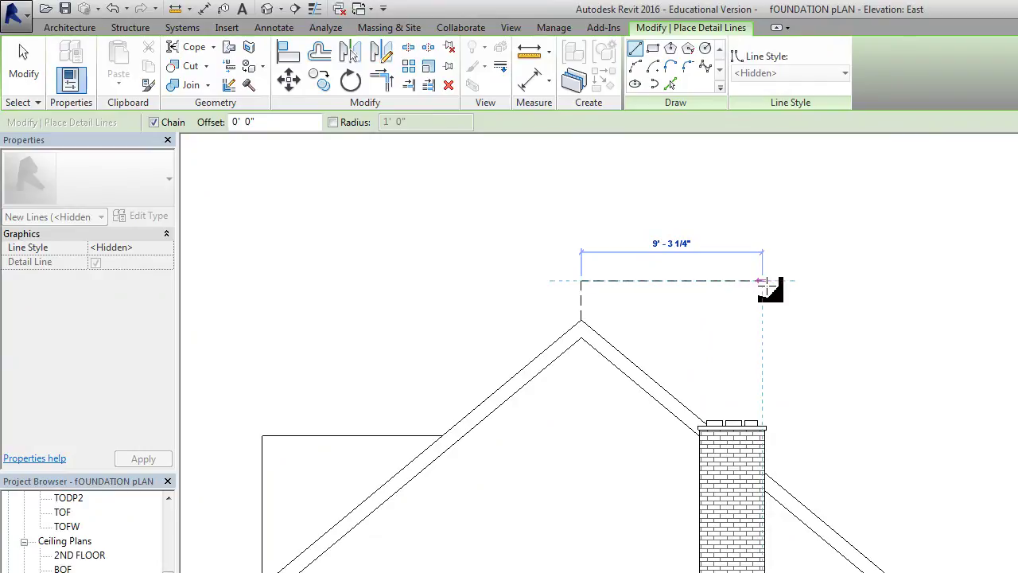
pyautogui.click(762, 280)
pyautogui.press('Escape')
pyautogui.press('Escape')
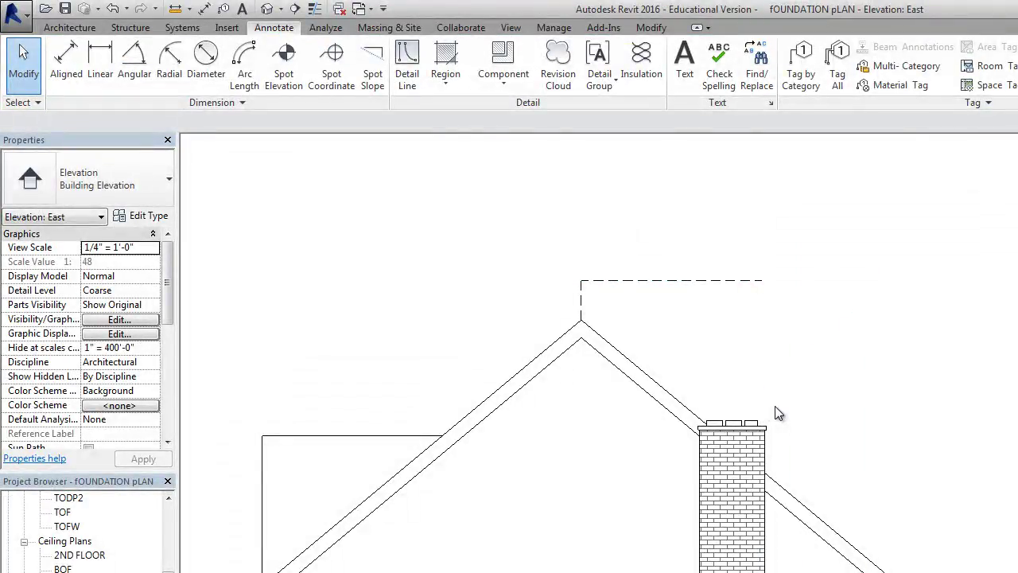
# Step: Dimension the chimney top to the dashed line, reading 7' - 7 29/32"
pyautogui.click(66, 56)
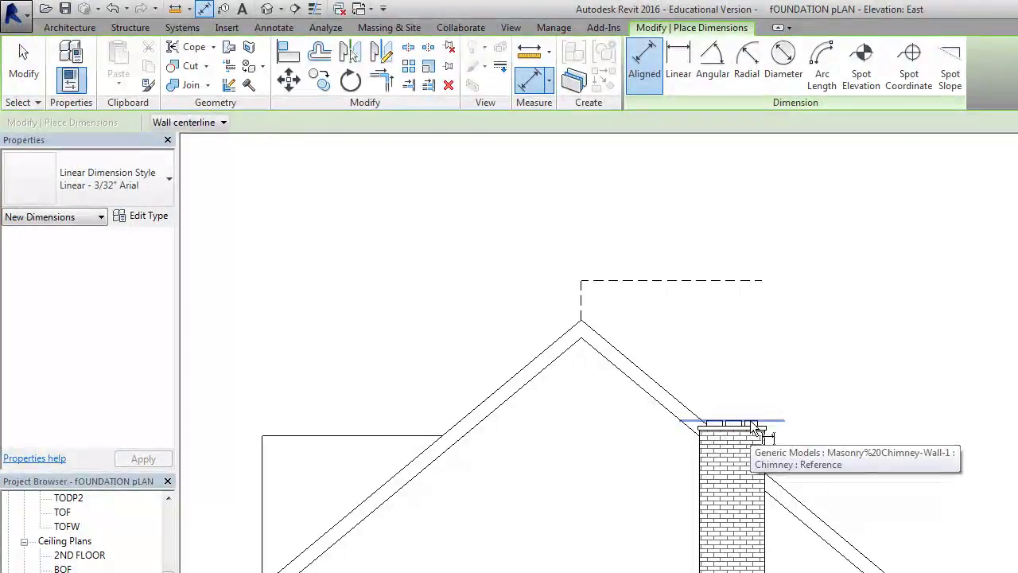
pyautogui.click(729, 421)
pyautogui.click(730, 281)
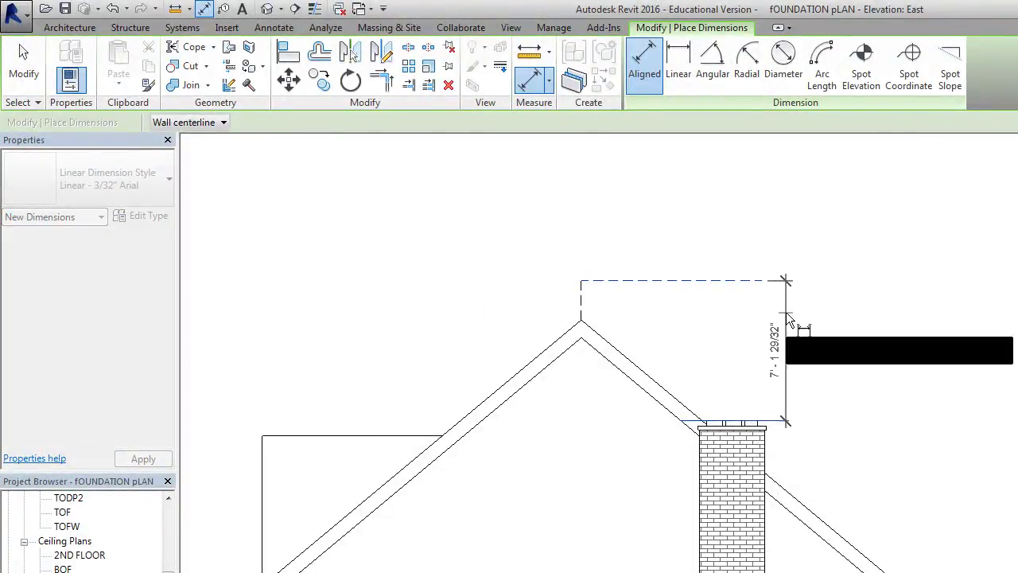
pyautogui.press('Escape')
pyautogui.click(644, 60)
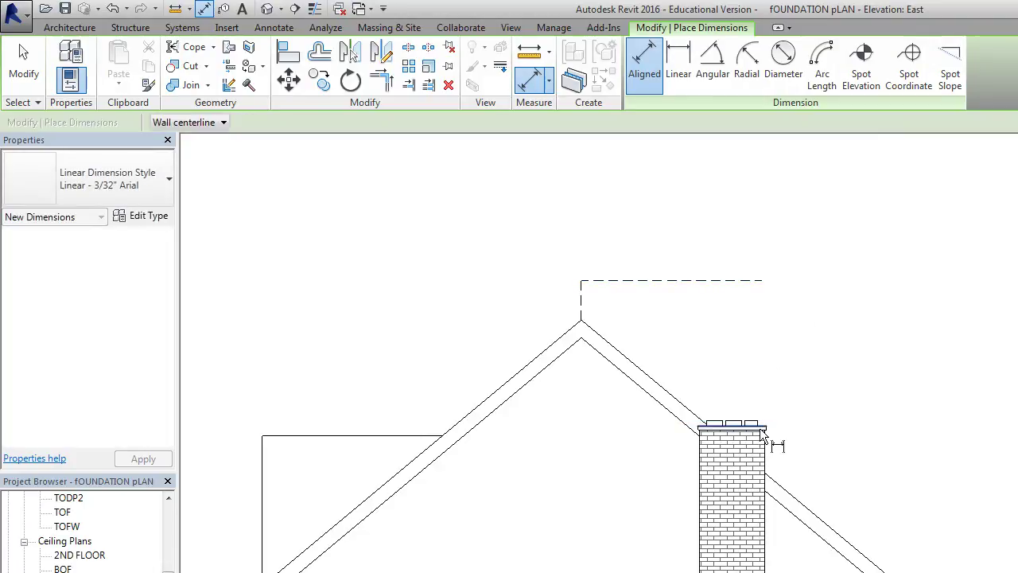
pyautogui.click(648, 62)
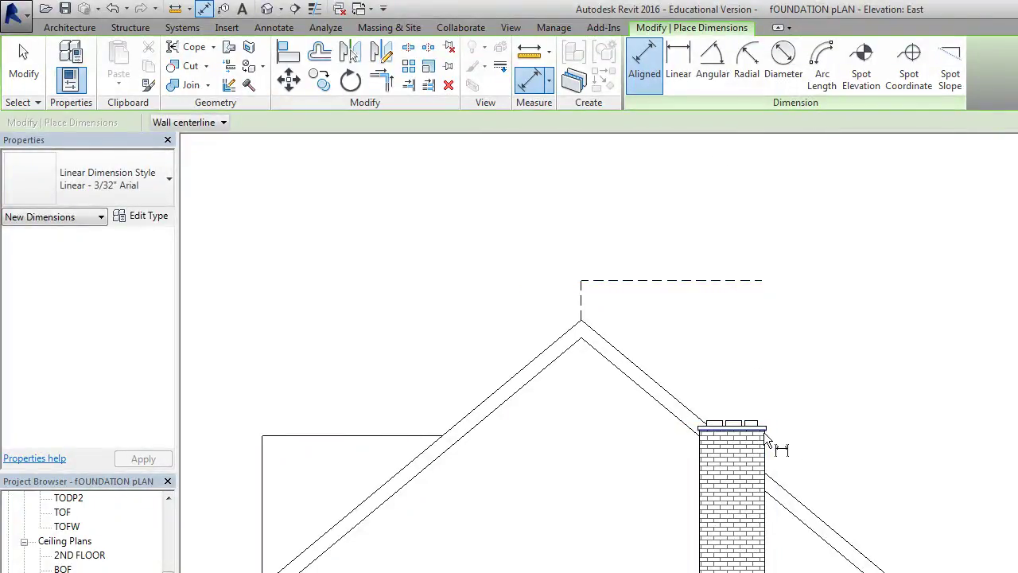
pyautogui.click(764, 432)
pyautogui.click(759, 281)
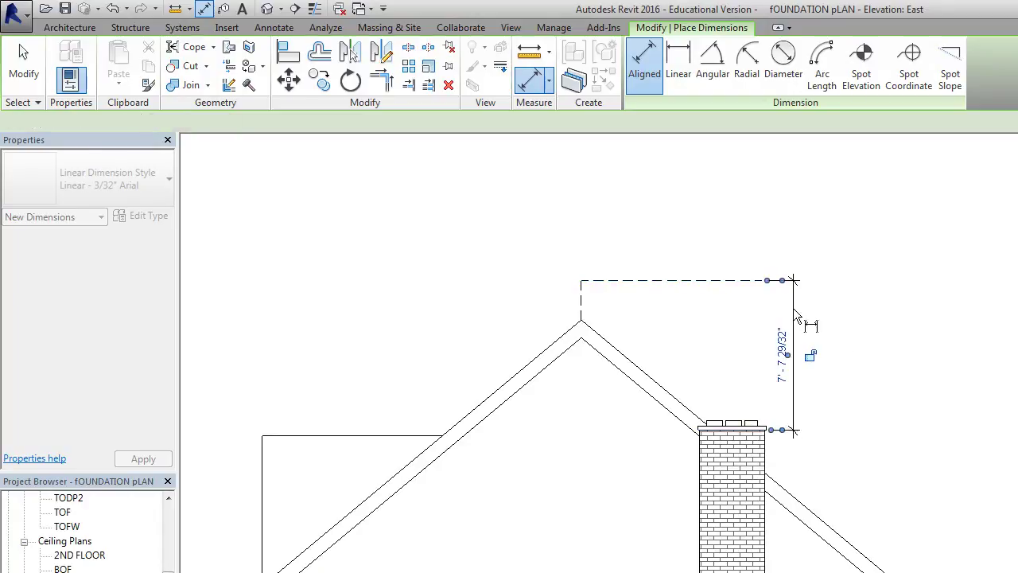
pyautogui.click(794, 312)
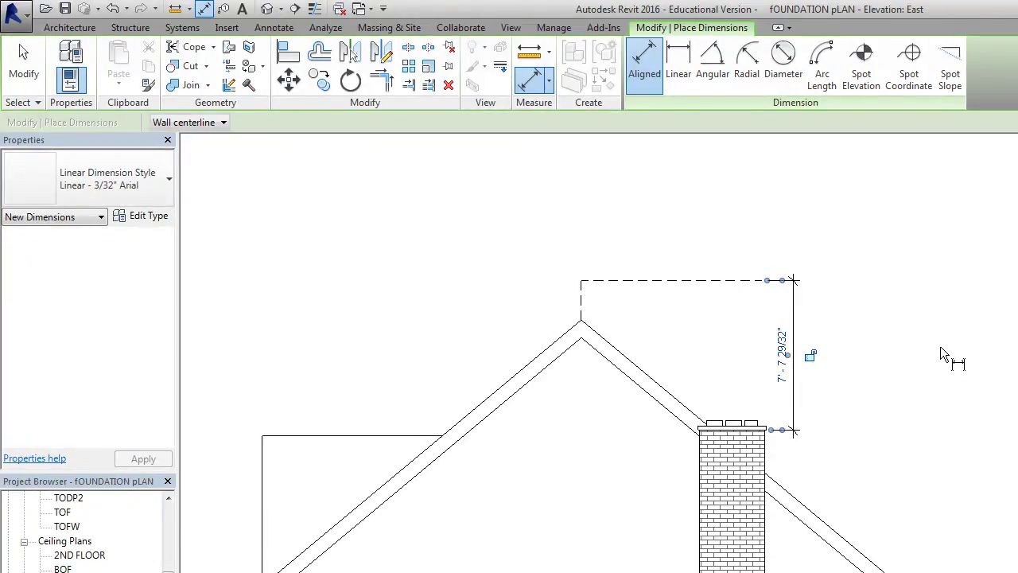
# Step: Add a 3' - 7 1/2" dimension from the foundation top to the footing at its right end
pyautogui.scroll(-2, 940, 354)
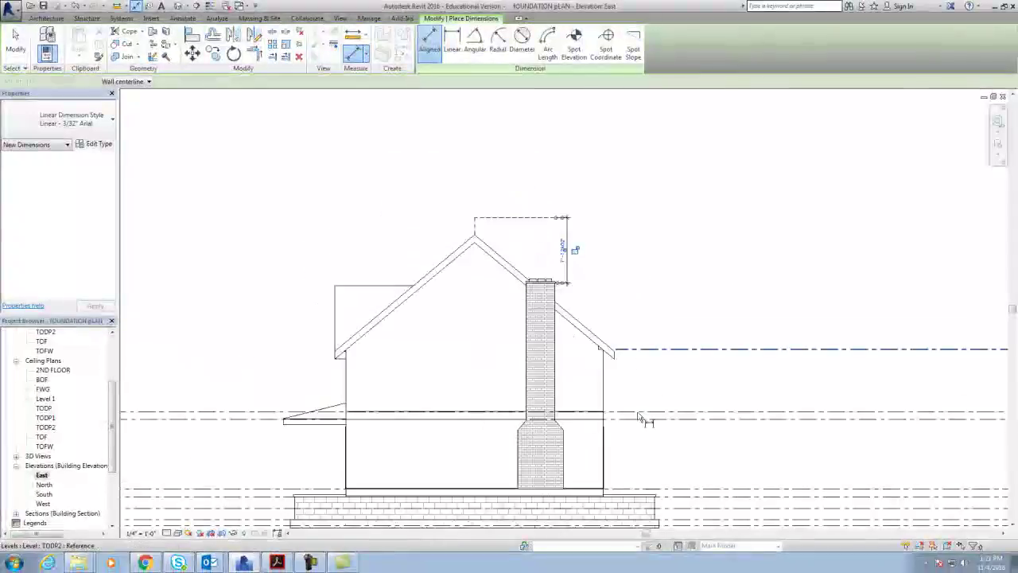
pyautogui.moveTo(641, 418); pyautogui.dragTo(630, 335, button='middle')
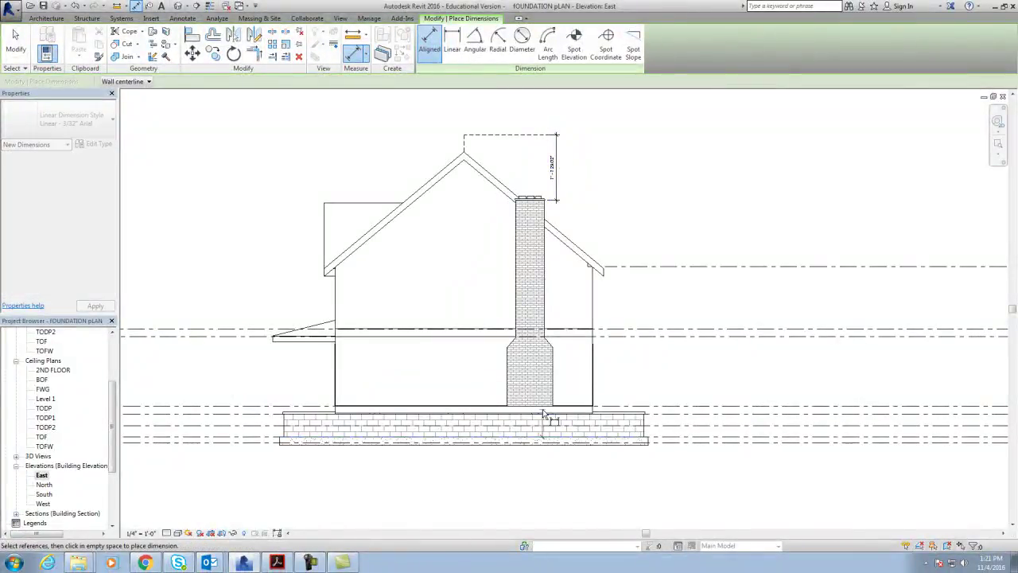
pyautogui.click(628, 407)
pyautogui.click(636, 438)
pyautogui.click(659, 430)
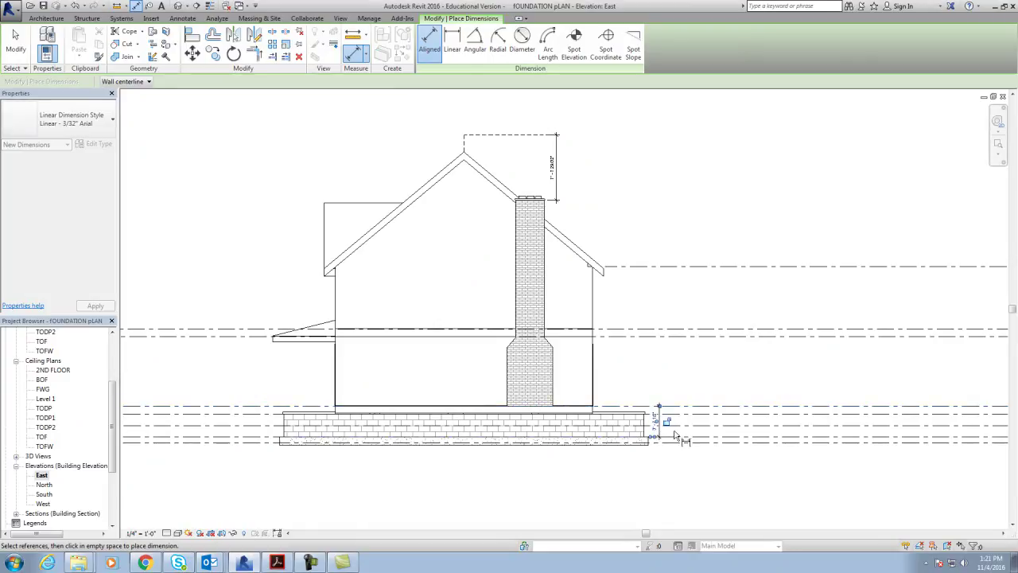
pyautogui.scroll(3, 672, 436)
pyautogui.scroll(2, 667, 439)
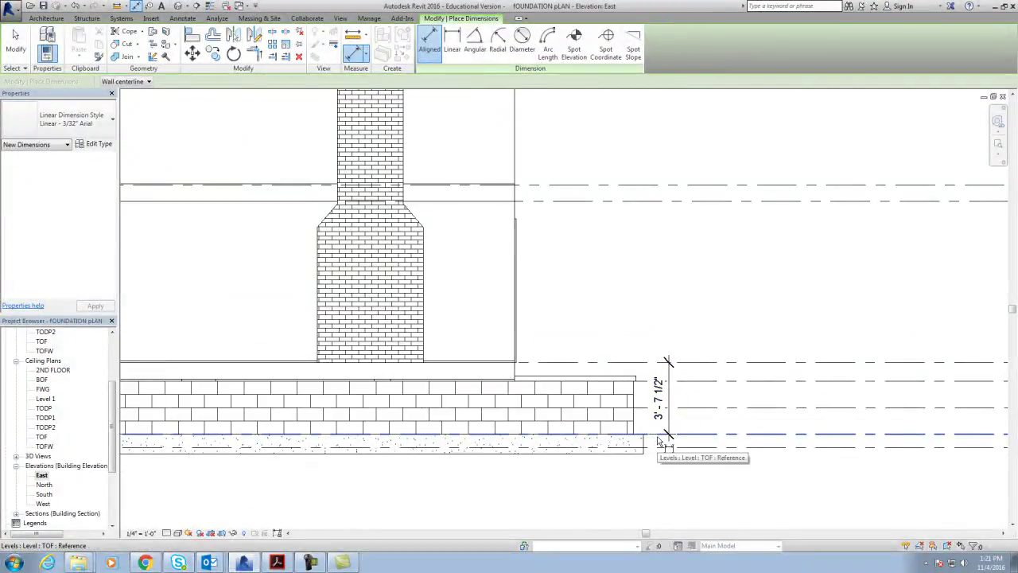
pyautogui.press('Escape')
pyautogui.press('Escape')
pyautogui.scroll(-3, 711, 300)
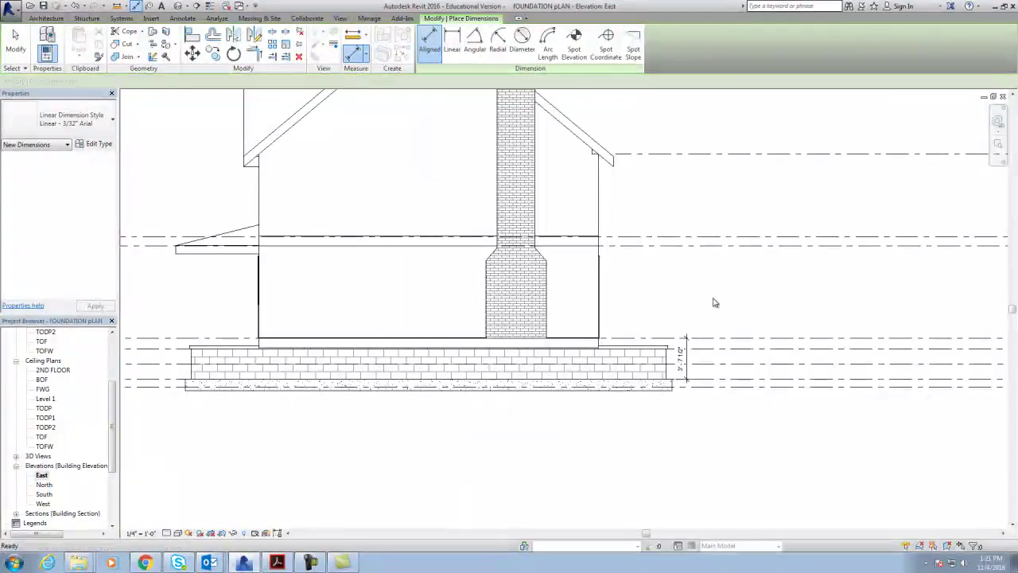
# Step: Open the chimney family, view it from the back, and edit the brick extrusion's profile
pyautogui.doubleClick(541, 274)
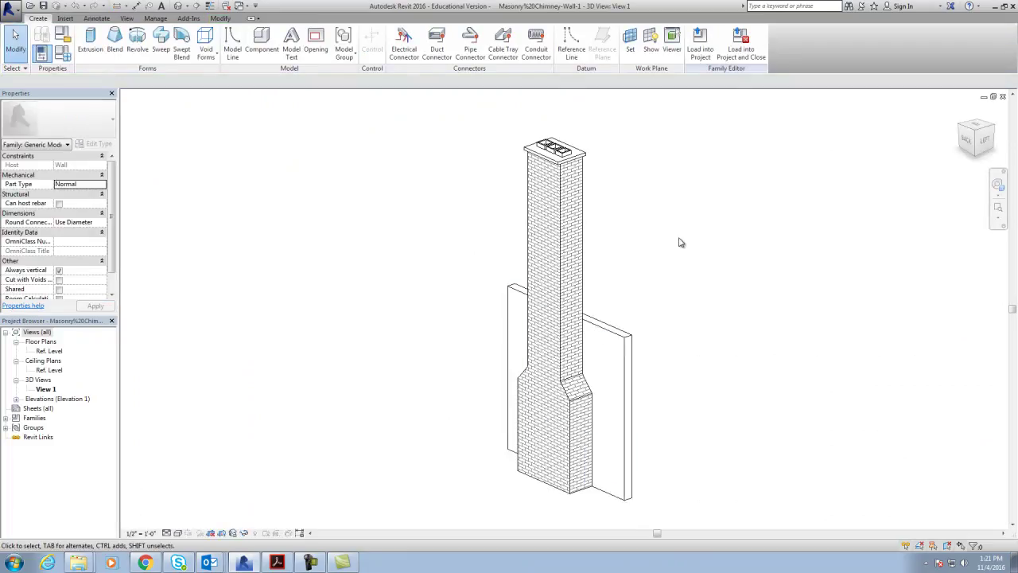
pyautogui.click(967, 141)
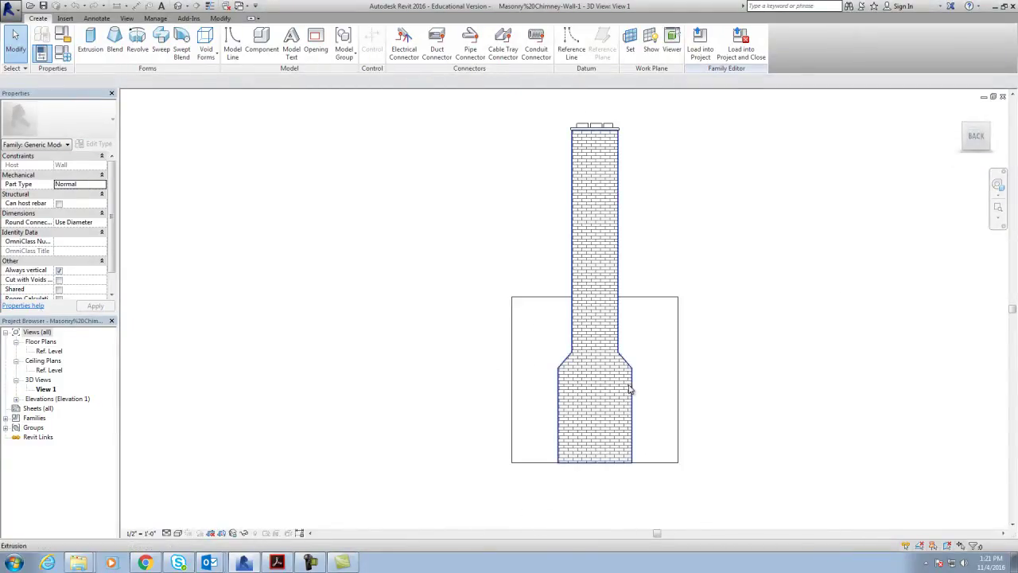
pyautogui.click(629, 389)
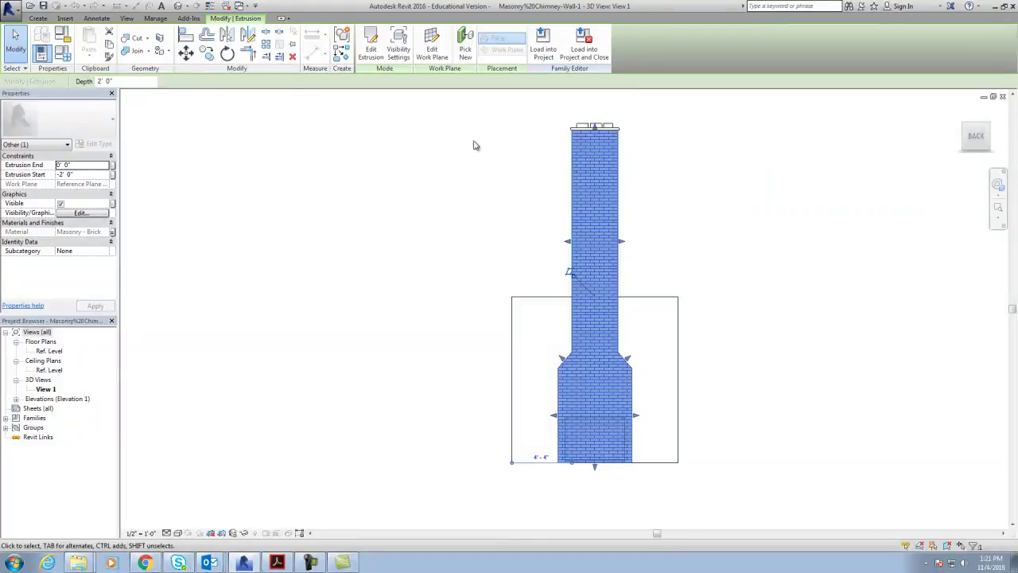
pyautogui.click(371, 46)
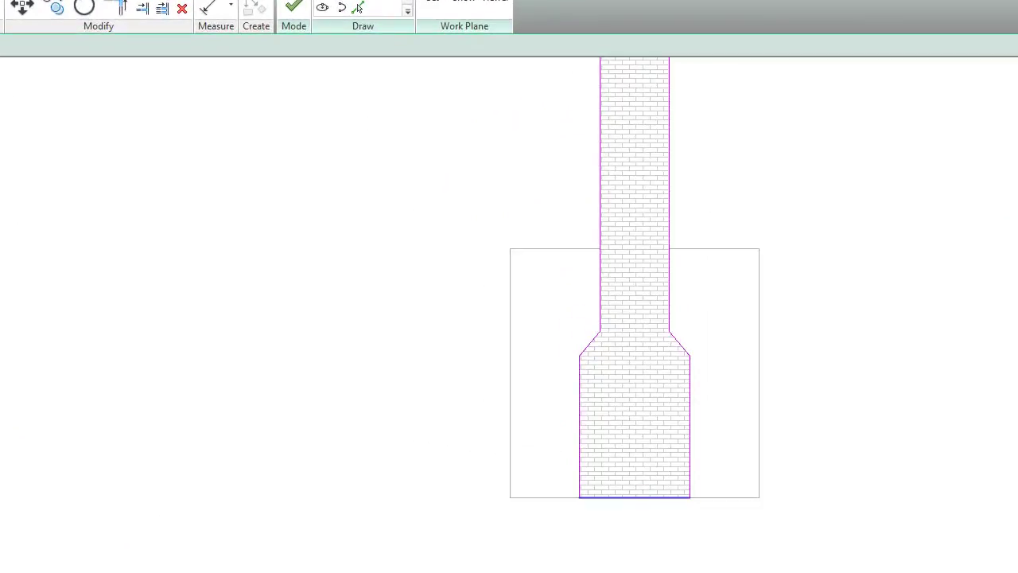
# Step: Offset a copy of the profile's bottom line 3' 7 1/2" downward
pyautogui.click(112, 14)
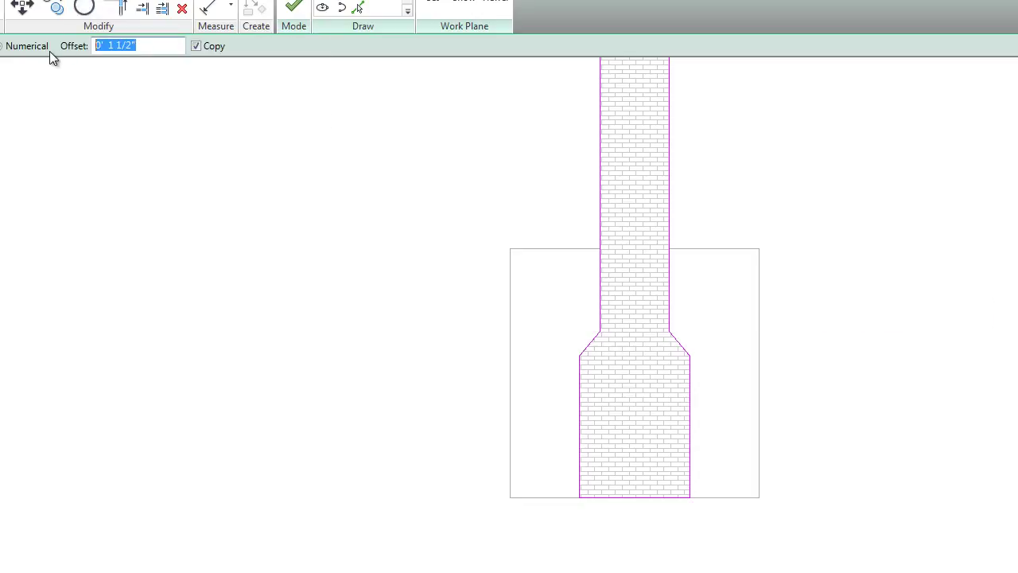
pyautogui.write('3 7.5')
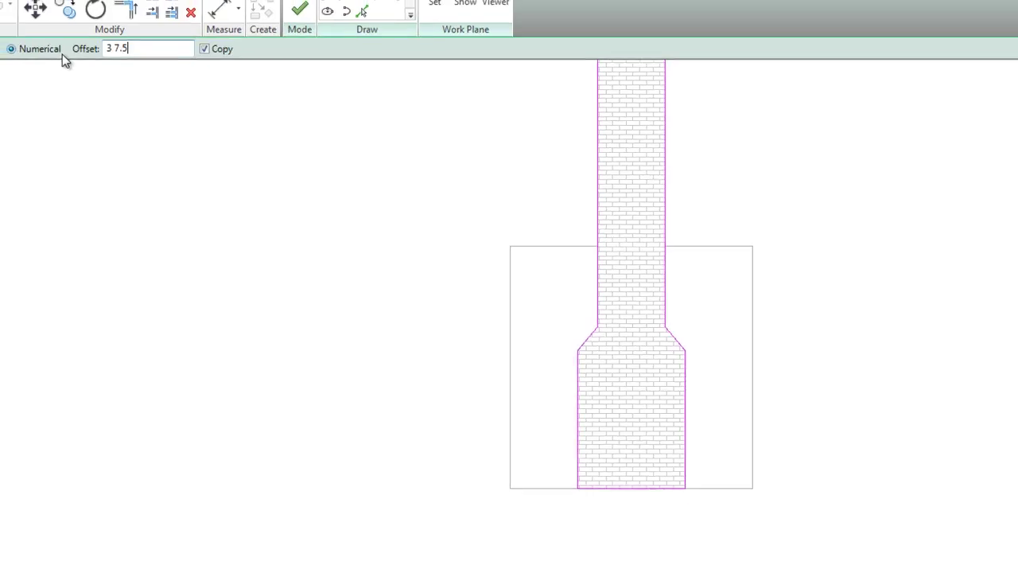
pyautogui.press('Return')
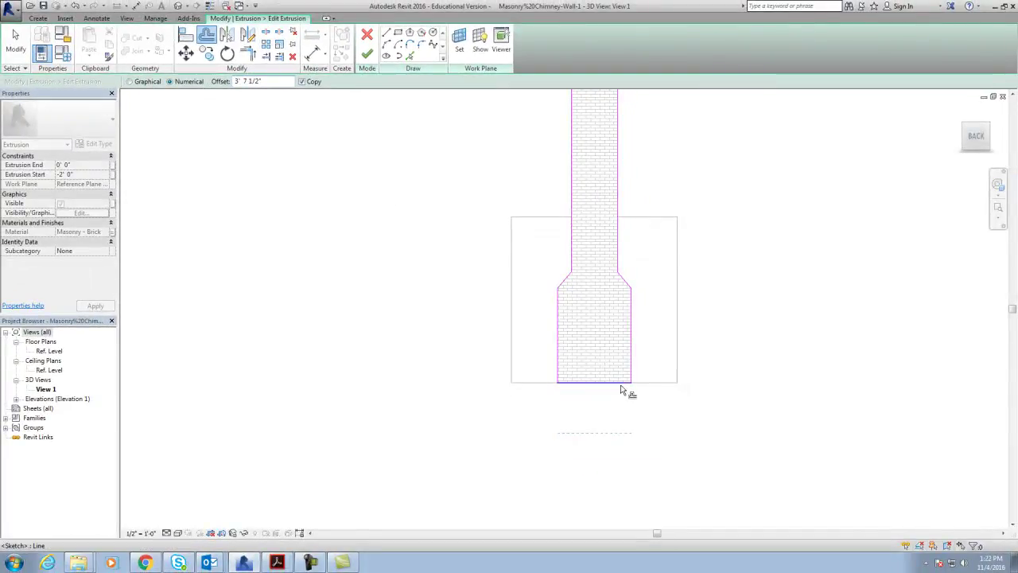
pyautogui.click(624, 391)
pyautogui.press('Escape')
# Step: Extend both side lines down to the new bottom line and delete the old bottom edge
pyautogui.click(632, 374)
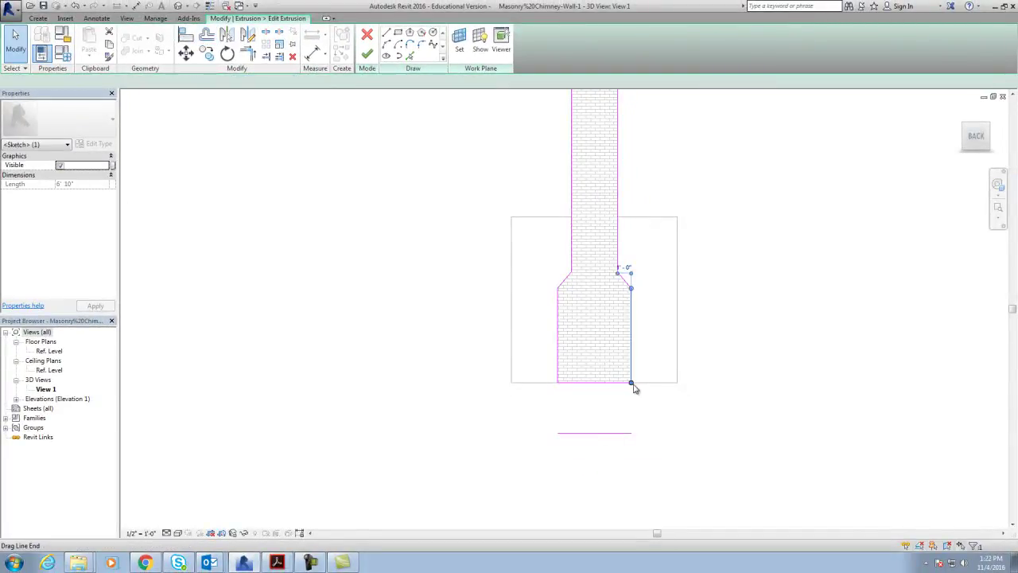
pyautogui.moveTo(631, 390); pyautogui.dragTo(632, 433)
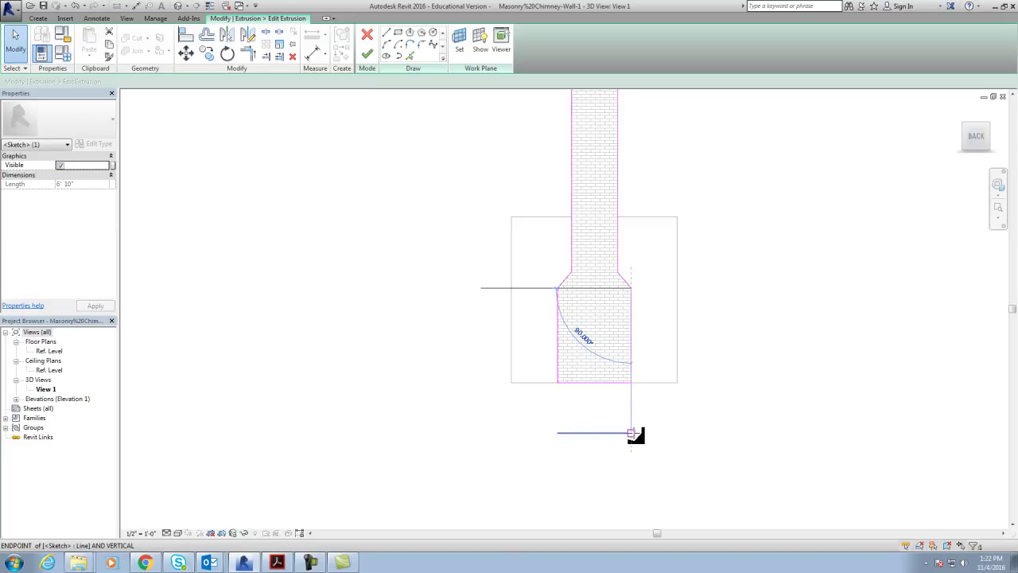
pyautogui.click(558, 368)
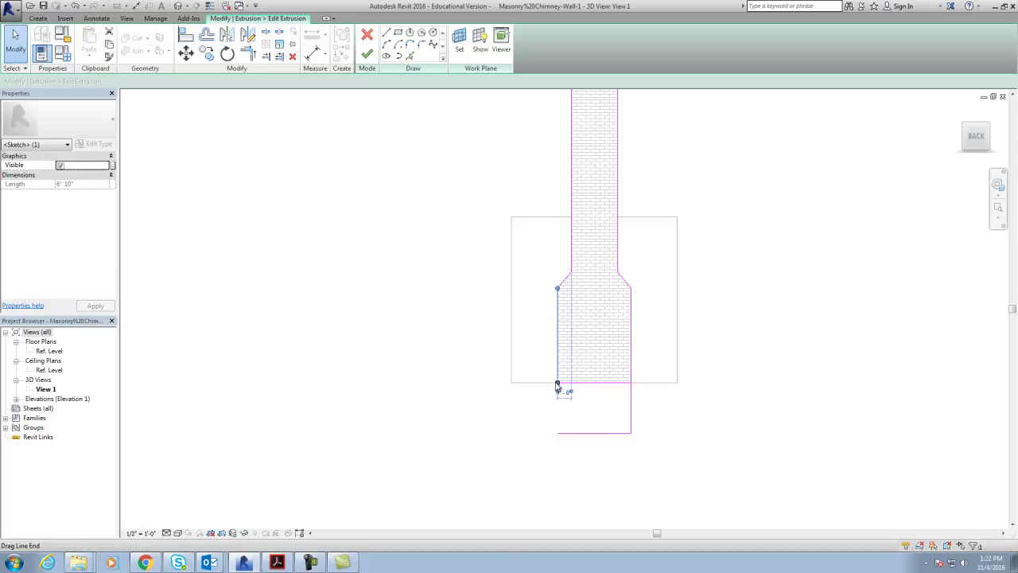
pyautogui.moveTo(557, 385); pyautogui.dragTo(557, 432)
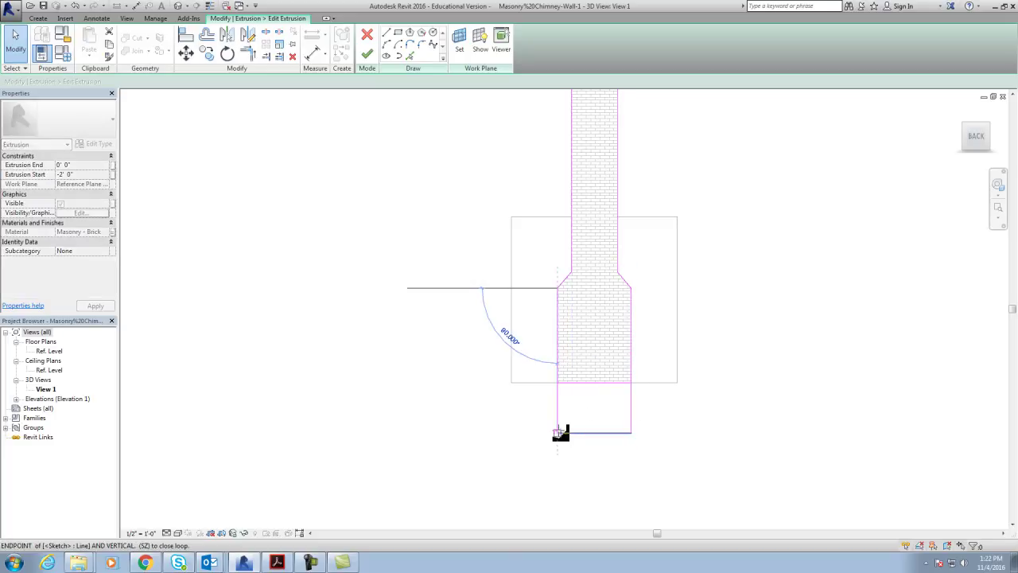
pyautogui.click(594, 382)
pyautogui.press('Delete')
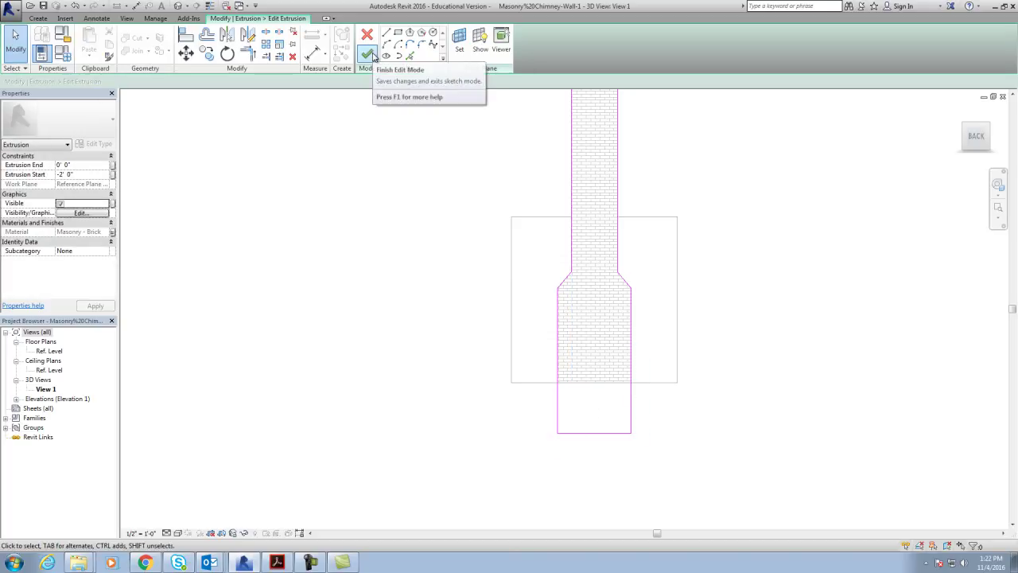
# Step: Offset a new line 7' 7 29/32" above the chimney profile's top edge
pyautogui.moveTo(622, 295); pyautogui.dragTo(550, 422, button='middle')
pyautogui.scroll(2, 526, 182)
pyautogui.scroll(1, 538, 282)
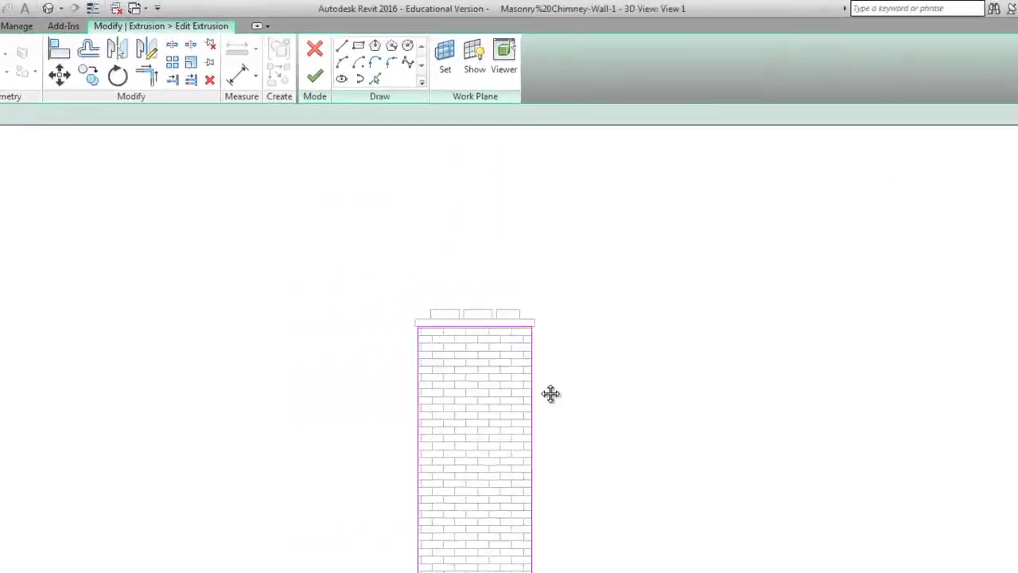
pyautogui.moveTo(510, 331); pyautogui.dragTo(578, 486, button='middle')
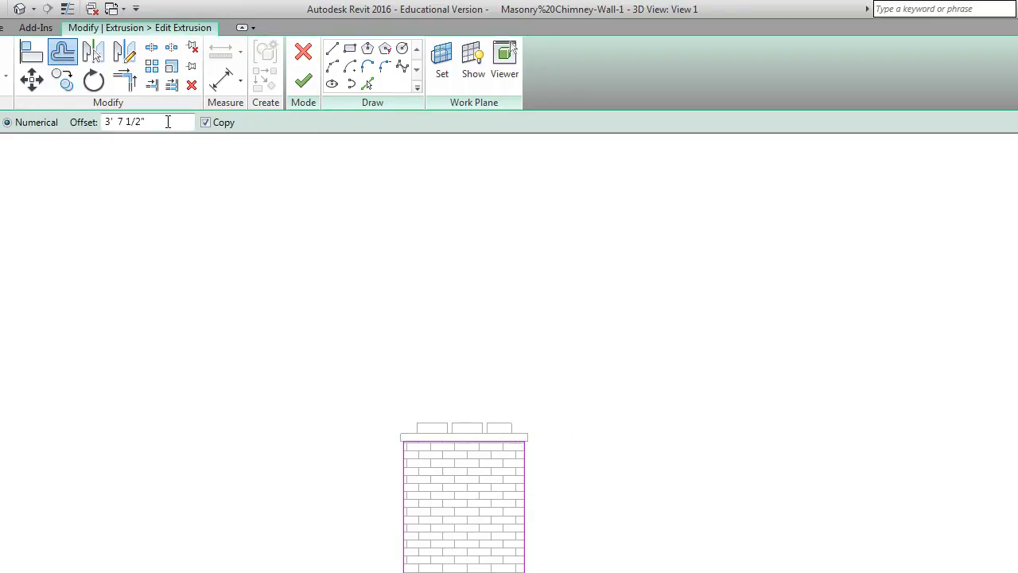
pyautogui.moveTo(168, 121); pyautogui.dragTo(51, 124)
pyautogui.write('7')
pyautogui.write(' 7 29/32')
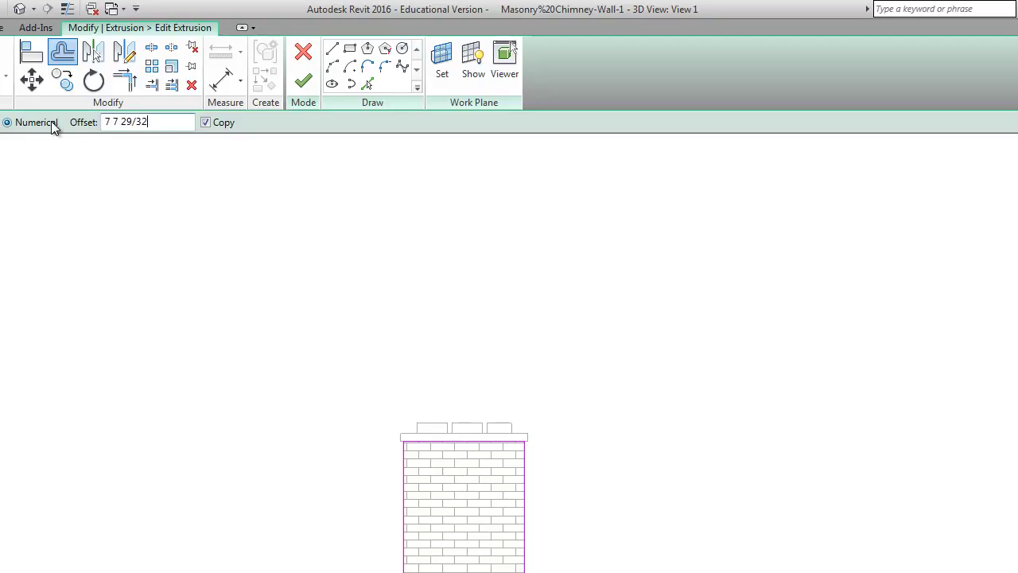
pyautogui.press('Return')
pyautogui.click(472, 439)
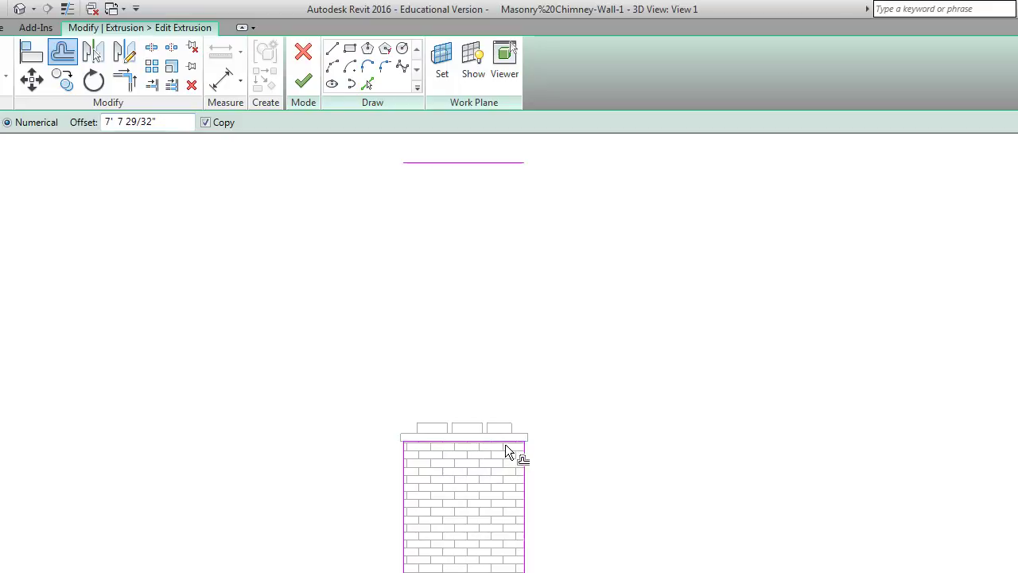
pyautogui.press('Escape')
# Step: Move the top edge and left side line up to the new line and finish the sketch
pyautogui.click(527, 444)
pyautogui.moveTo(526, 443); pyautogui.dragTo(524, 162)
pyautogui.moveTo(404, 451); pyautogui.dragTo(404, 163)
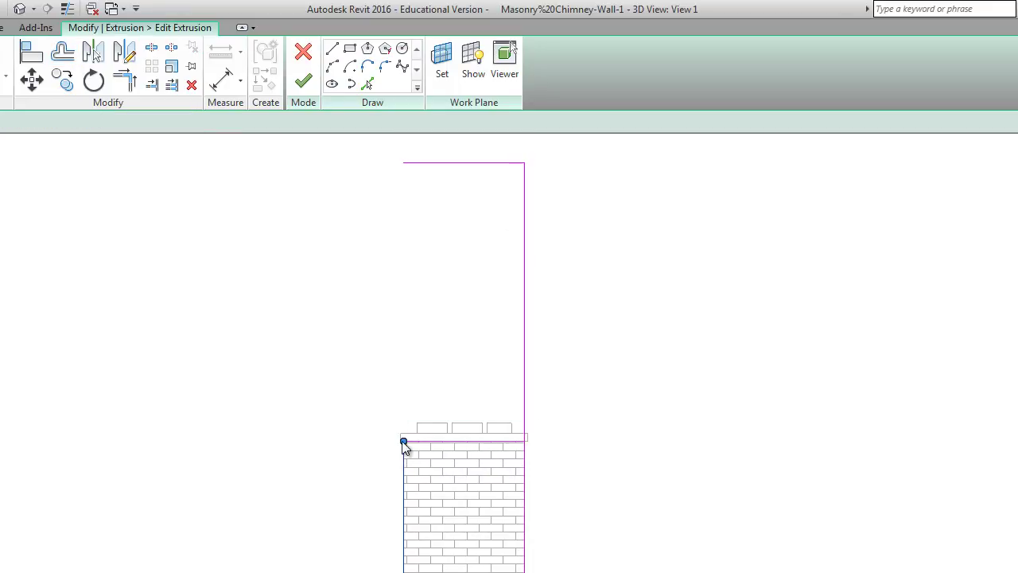
pyautogui.click(462, 260)
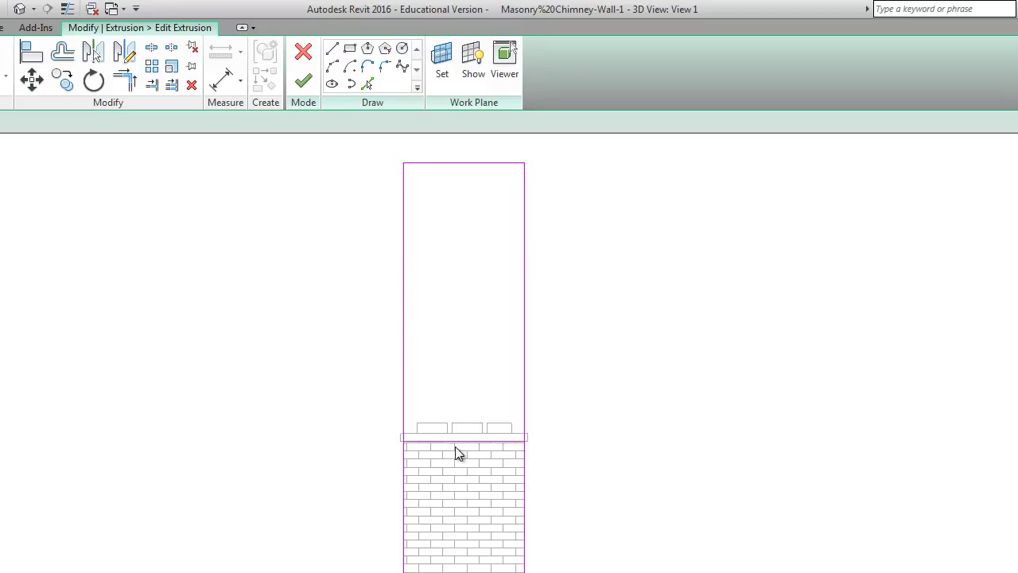
pyautogui.click(459, 439)
pyautogui.click(464, 451)
pyautogui.click(303, 80)
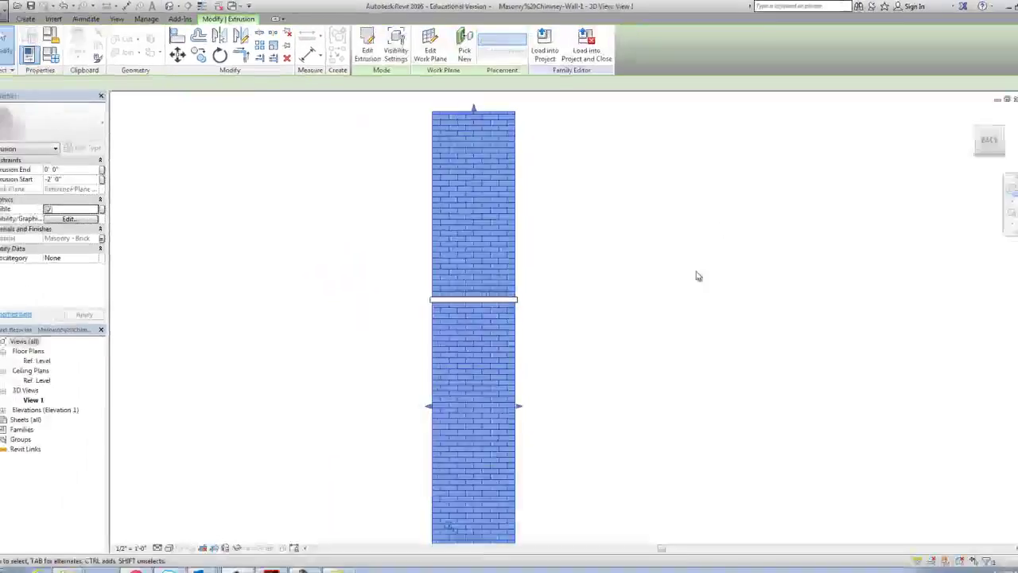
# Step: Stretch the concrete cap up toward the chimney top, removing its unsatisfied constraints
pyautogui.moveTo(691, 337)
pyautogui.keyDown('shift'); pyautogui.mouseDown(button='middle')
pyautogui.moveTo(679, 236)
pyautogui.moveTo(666, 279)
pyautogui.mouseUp(button='middle'); pyautogui.keyUp('shift')
pyautogui.click(666, 279)
pyautogui.scroll(2, 597, 261)
pyautogui.scroll(3, 582, 293)
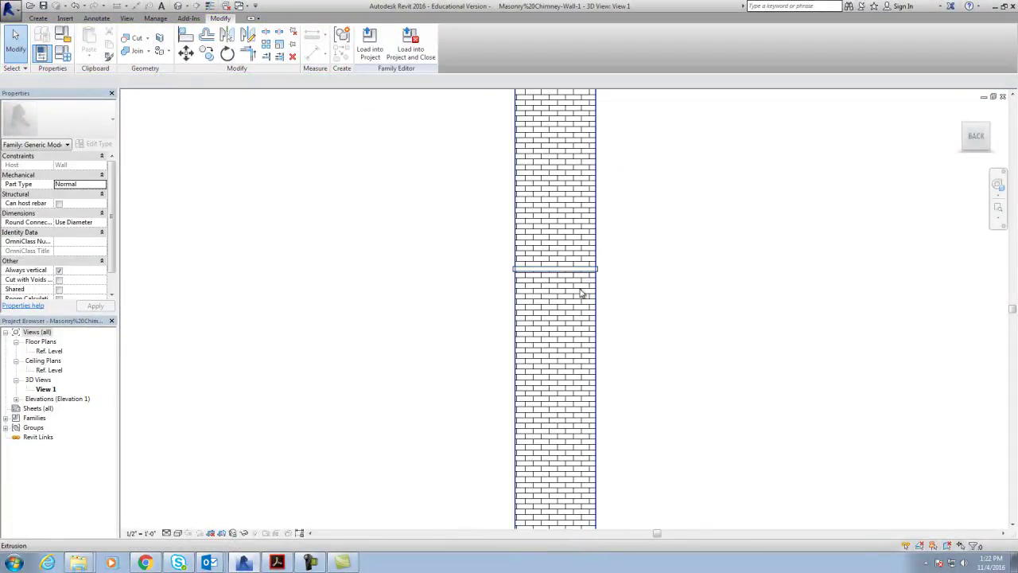
pyautogui.click(563, 278)
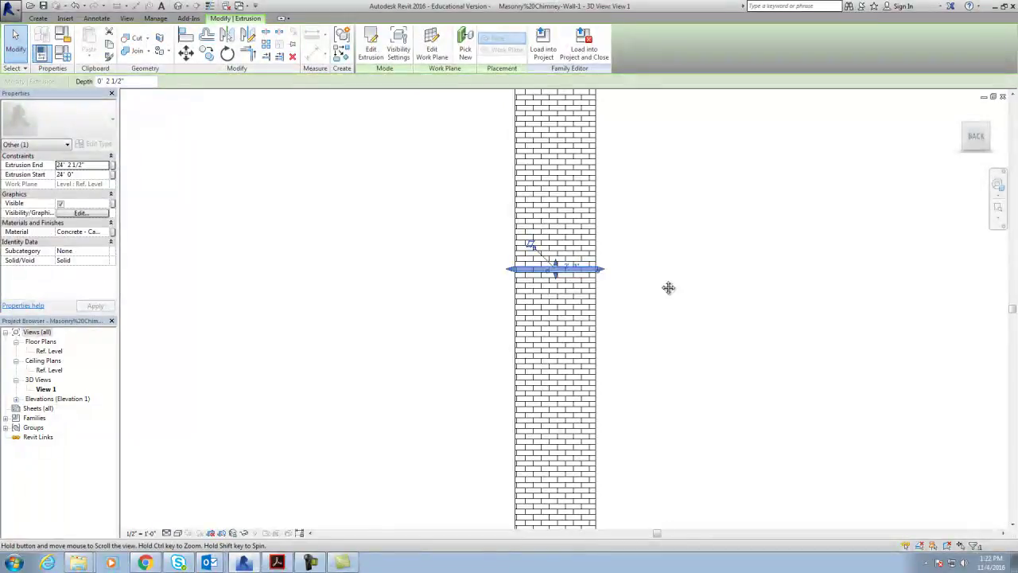
pyautogui.moveTo(585, 286); pyautogui.dragTo(571, 378, button='middle')
pyautogui.moveTo(546, 361); pyautogui.dragTo(542, 151)
pyautogui.click(704, 451)
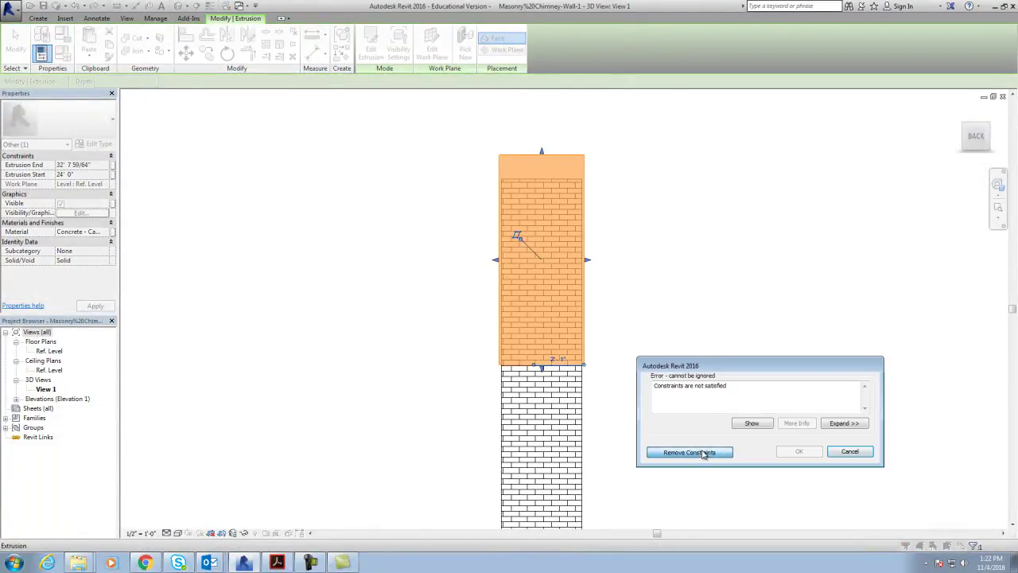
pyautogui.click(595, 318)
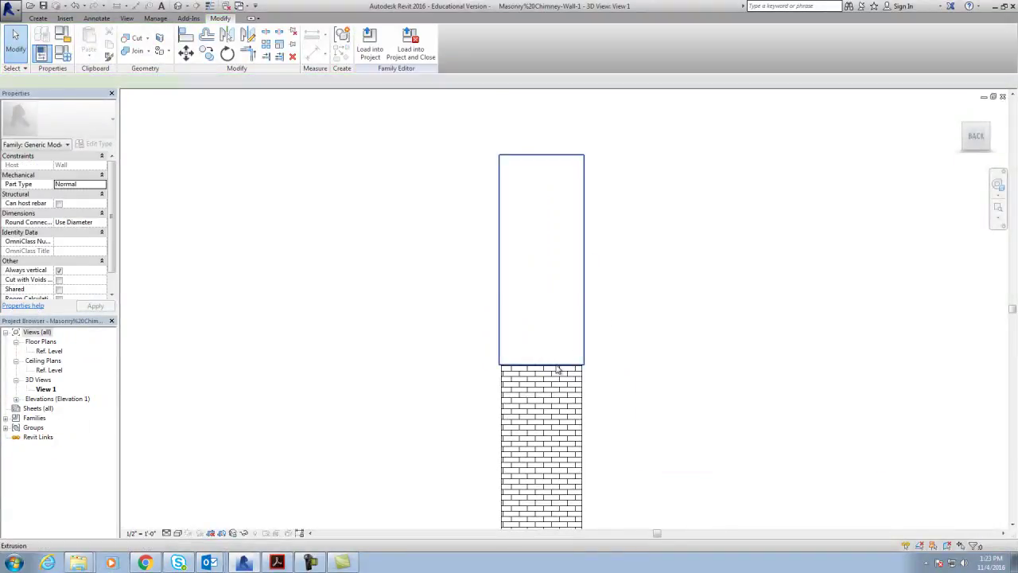
# Step: Reduce the cap back to a thin slab and pull it down onto the chimney top
pyautogui.click(559, 367)
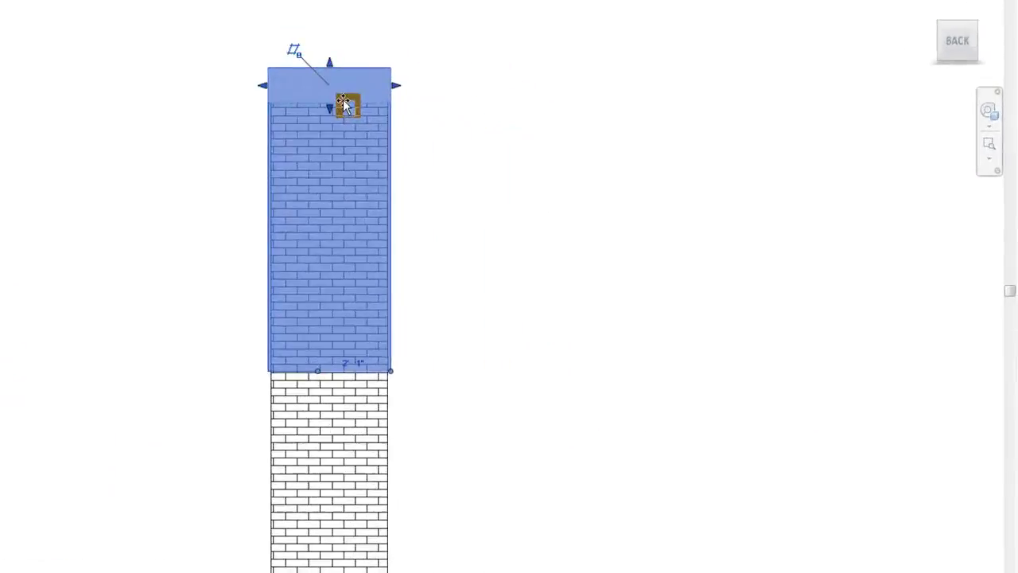
pyautogui.hotkey('ctrl', 'z')
pyautogui.click(440, 141)
pyautogui.click(309, 65)
pyautogui.moveTo(304, 58); pyautogui.dragTo(308, 81)
pyautogui.click(448, 182)
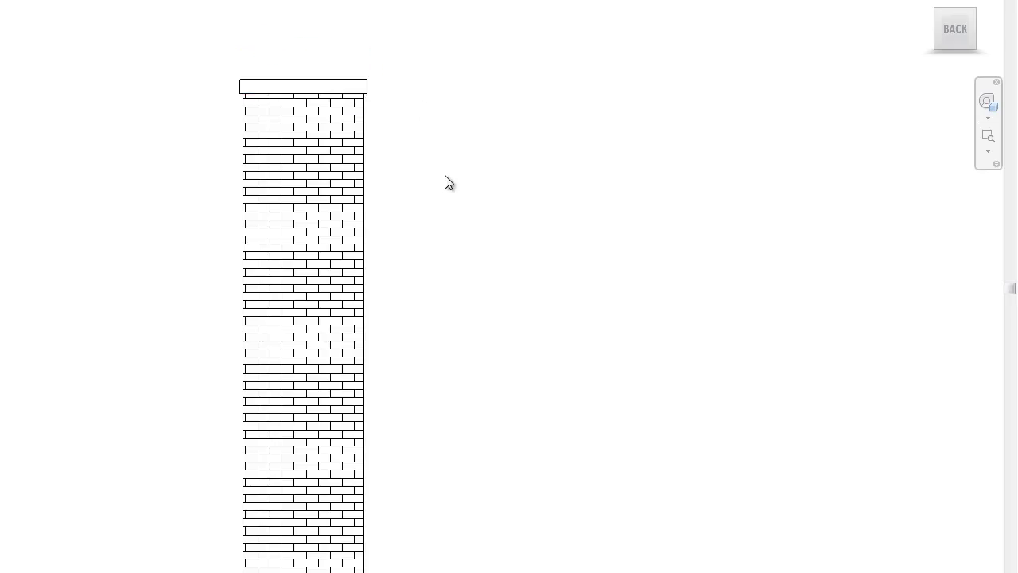
pyautogui.click(365, 362)
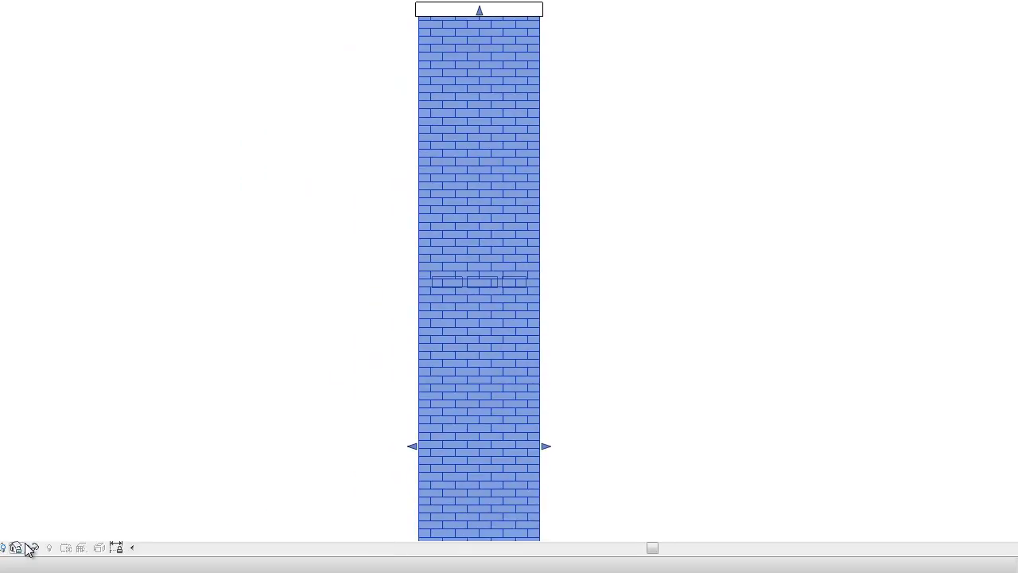
# Step: Temporarily hide the brick chimney wall
pyautogui.click(55, 540)
pyautogui.click(94, 498)
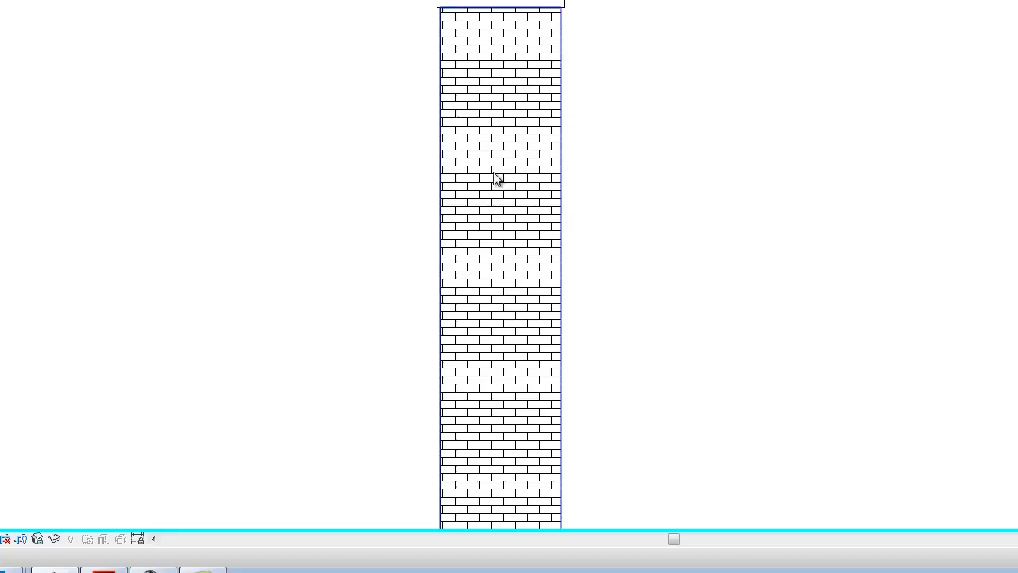
pyautogui.click(439, 199)
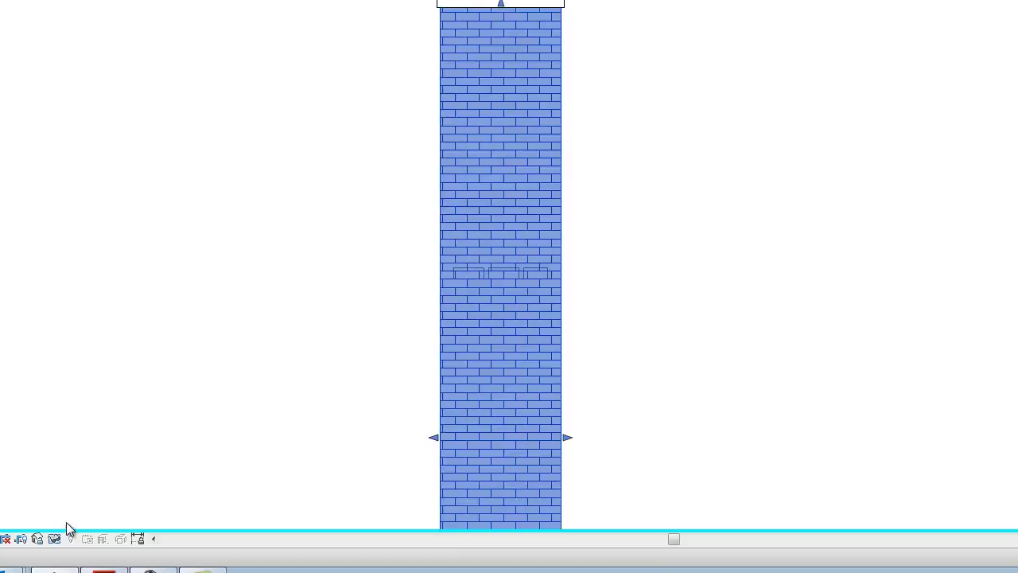
pyautogui.click(55, 540)
pyautogui.click(84, 498)
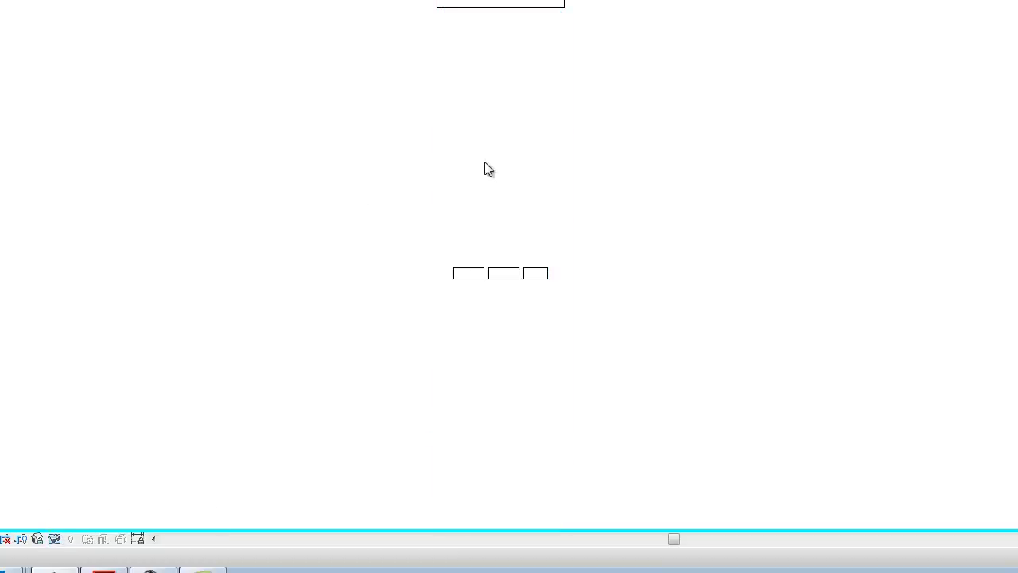
# Step: Group the three small blocks, raise them onto the concrete cap, then reset temporary hide
pyautogui.moveTo(566, 291); pyautogui.dragTo(420, 242)
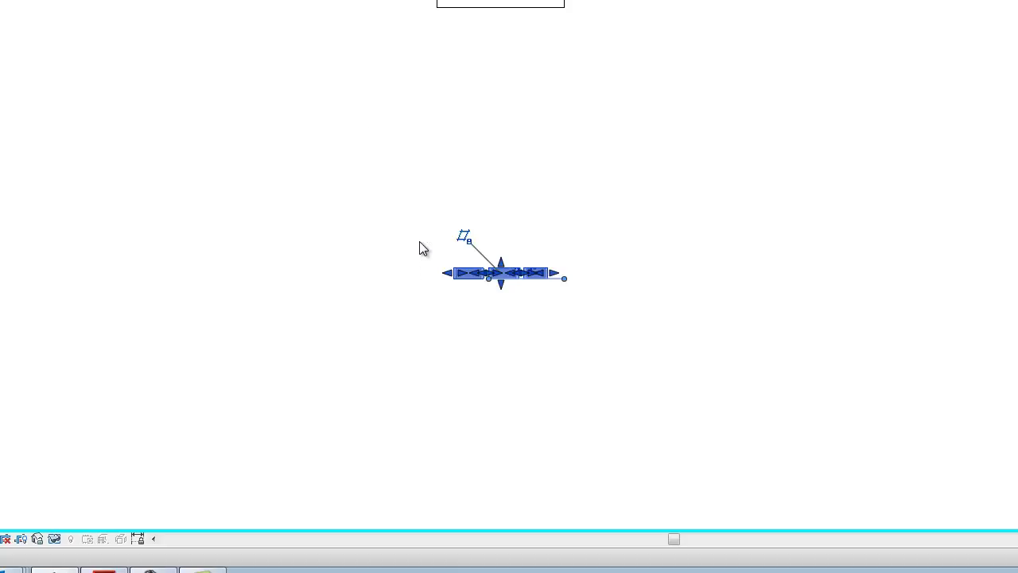
pyautogui.hotkey('ctrl', 'g')
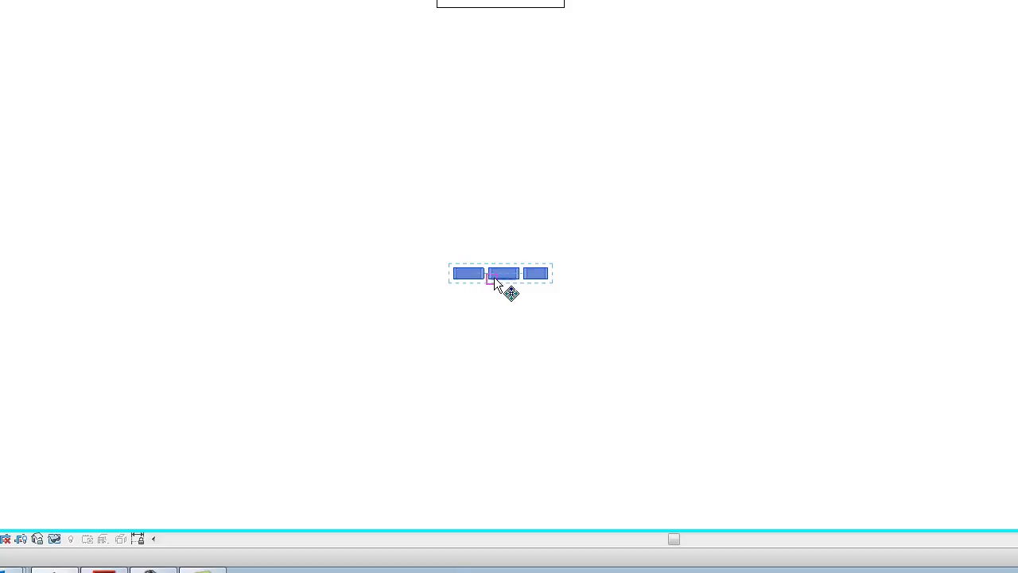
pyautogui.moveTo(503, 282); pyautogui.dragTo(502, 306)
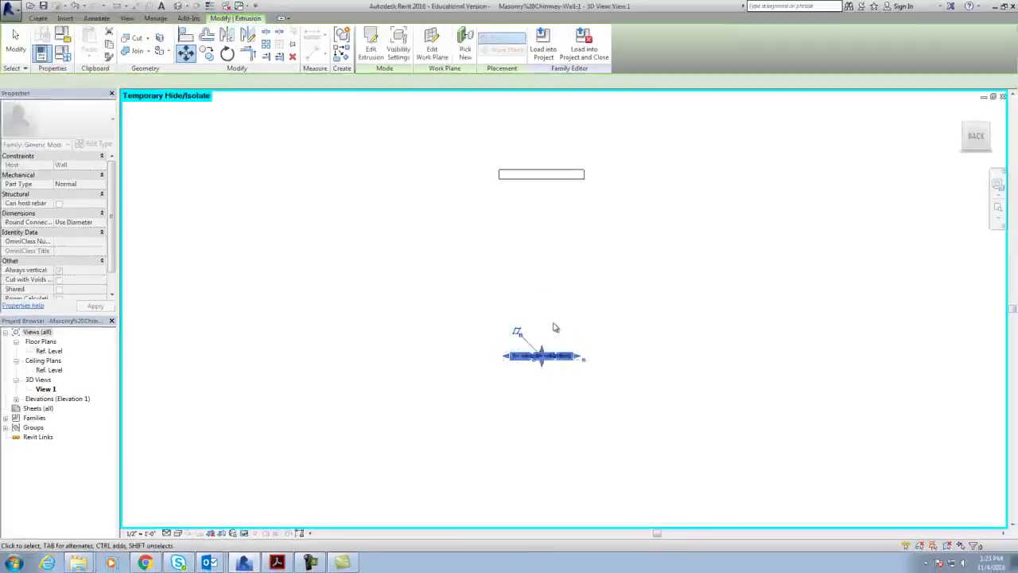
pyautogui.press('Escape')
pyautogui.click(548, 358)
pyautogui.moveTo(542, 347); pyautogui.dragTo(537, 151)
pyautogui.click(703, 453)
pyautogui.moveTo(543, 360); pyautogui.dragTo(542, 163)
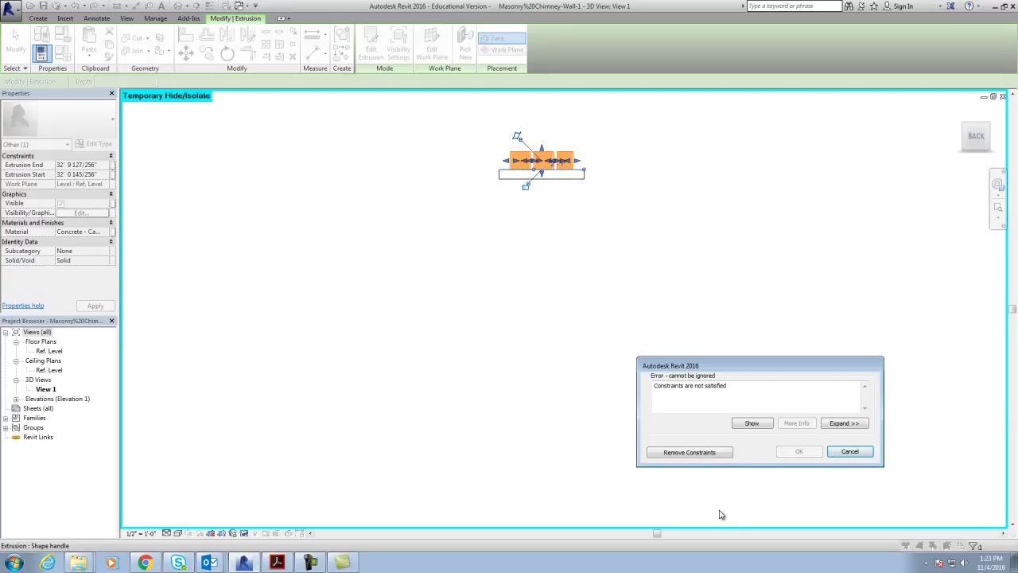
pyautogui.click(712, 452)
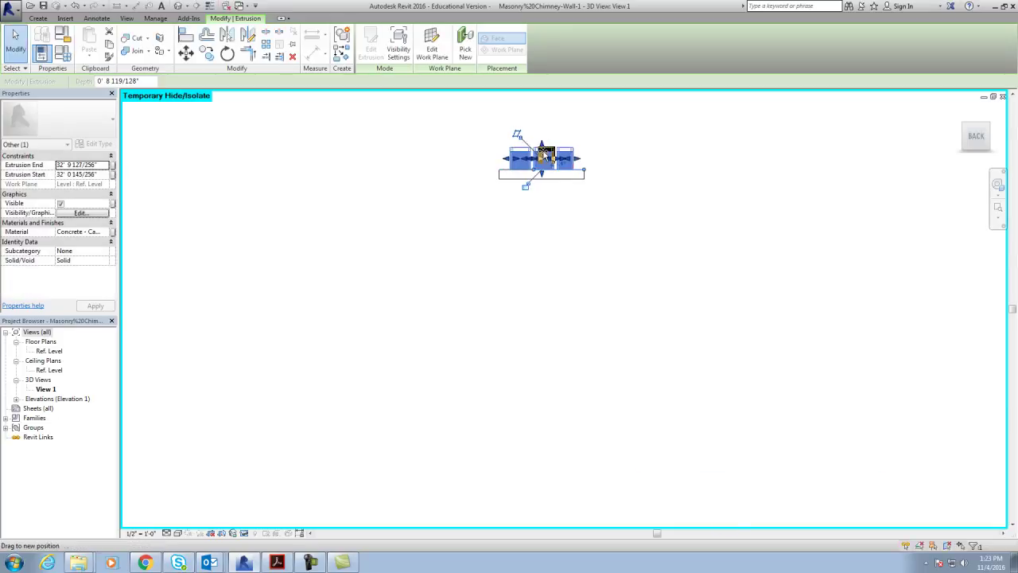
pyautogui.click(643, 191)
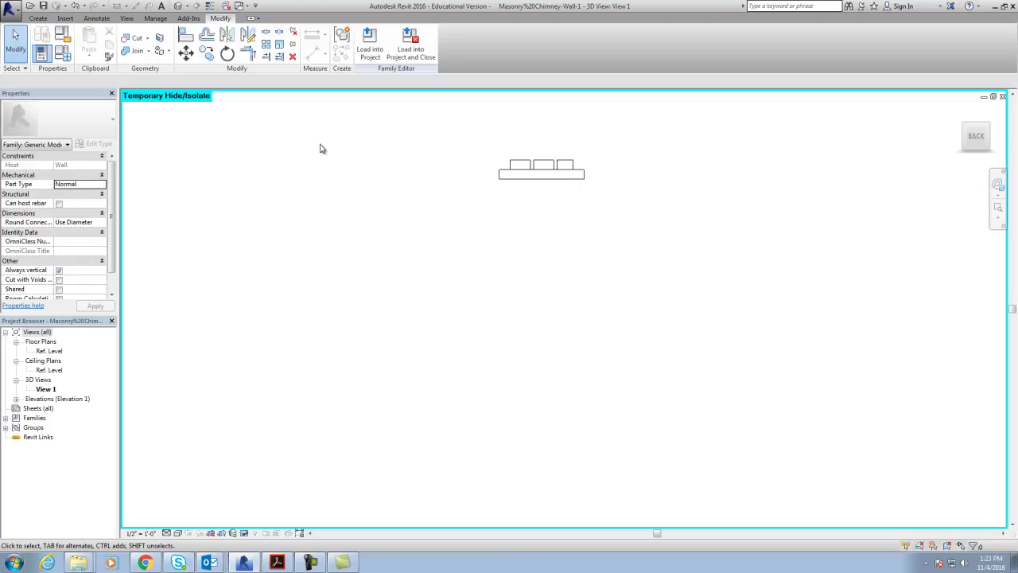
pyautogui.click(245, 532)
pyautogui.click(270, 521)
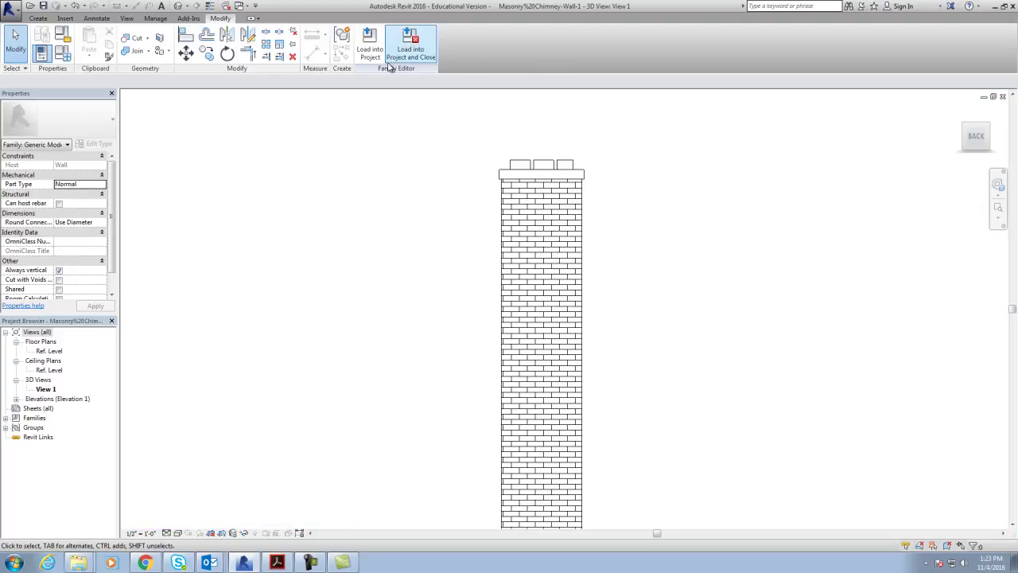
# Step: Load the chimney family into FOUNDATION pLAN.rvt and both Week 8-9 projects, overwriting the existing version
pyautogui.click(413, 50)
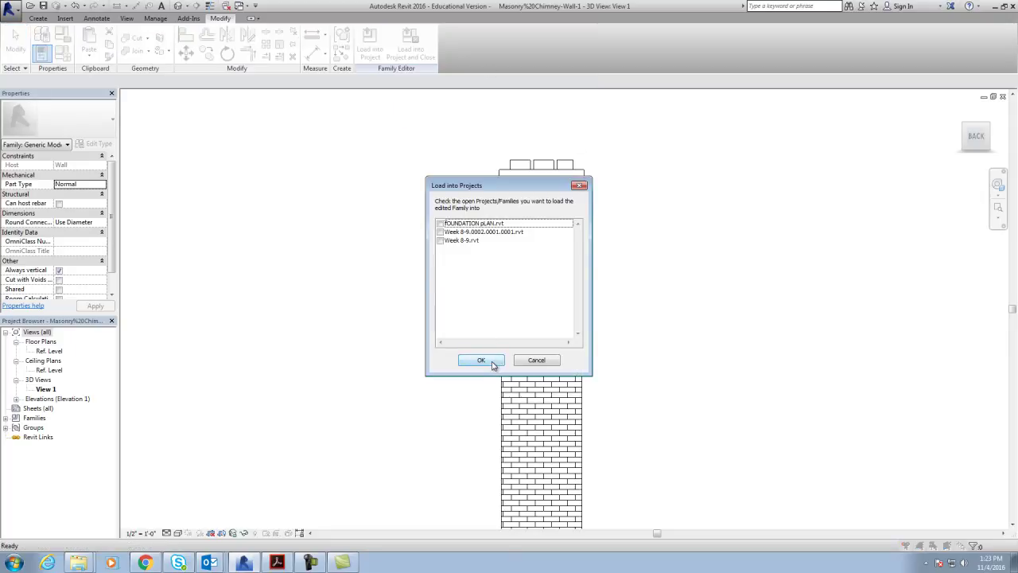
pyautogui.click(493, 362)
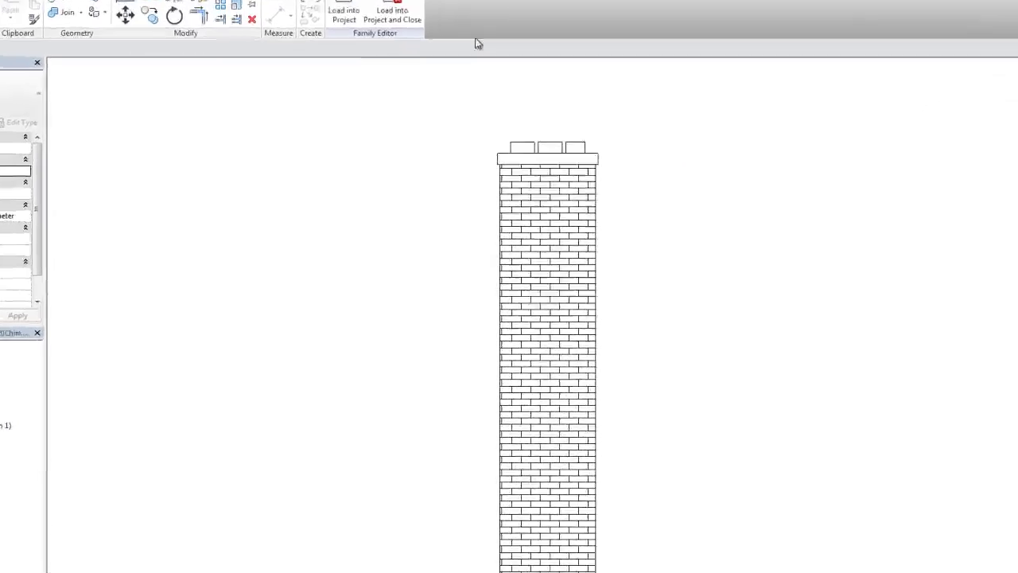
pyautogui.click(419, 4)
pyautogui.click(613, 151)
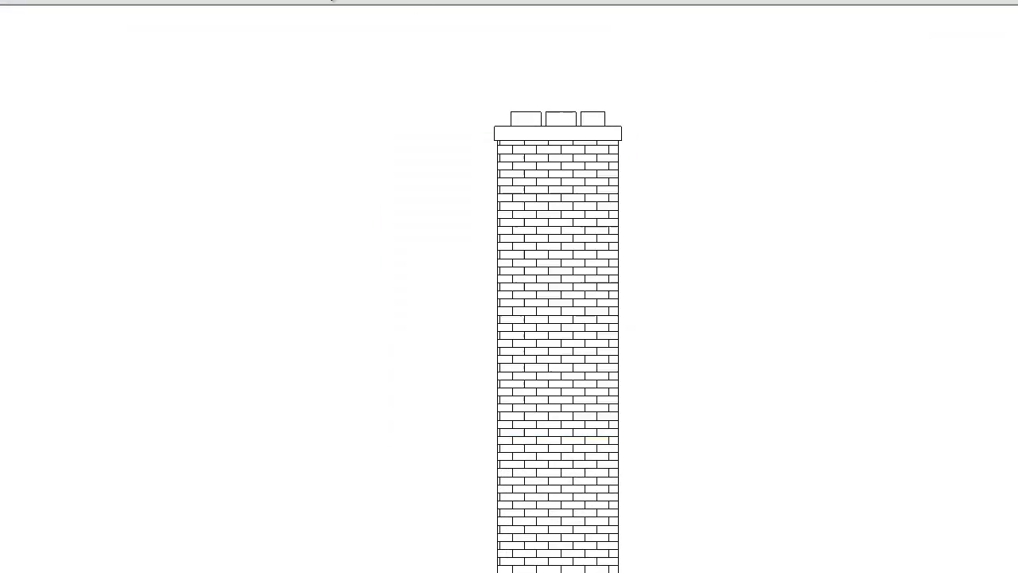
pyautogui.click(503, 4)
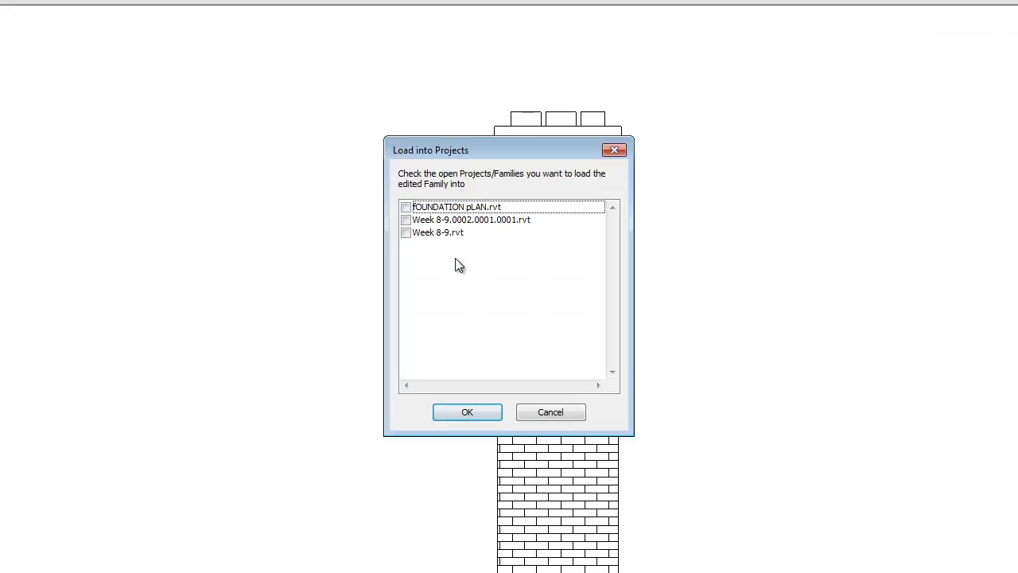
pyautogui.click(406, 233)
pyautogui.click(406, 219)
pyautogui.click(405, 207)
pyautogui.click(474, 408)
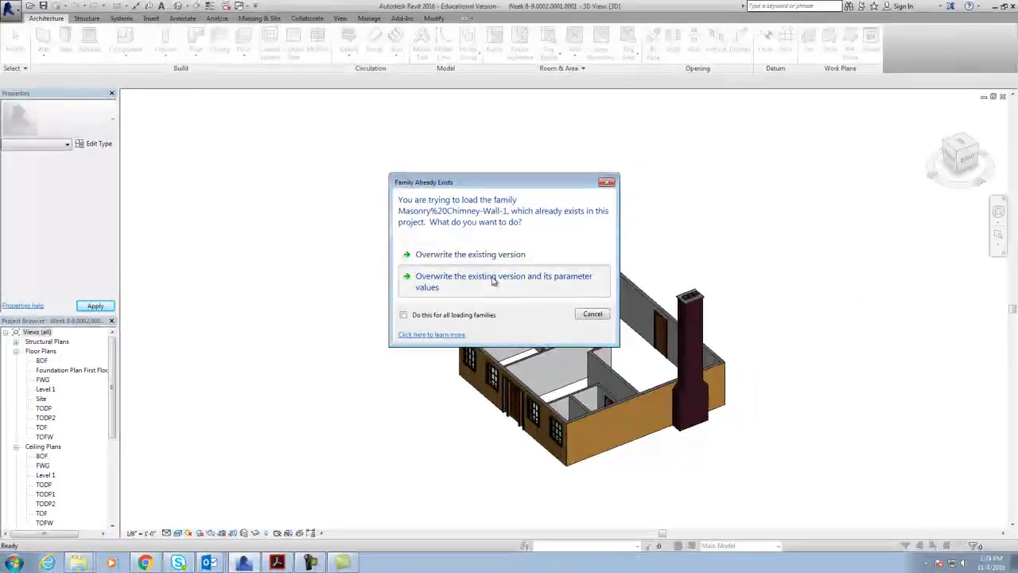
pyautogui.click(493, 282)
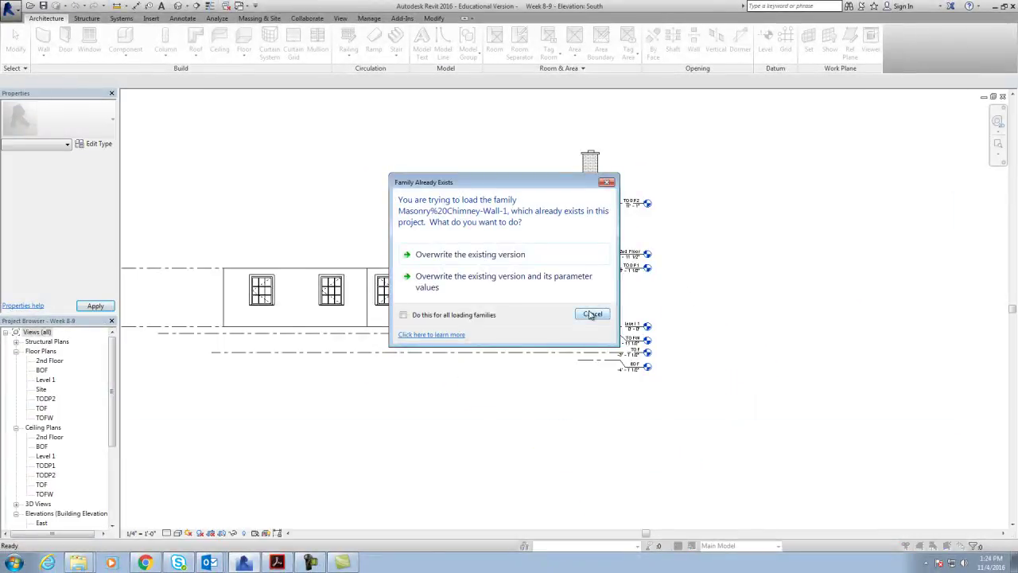
# Step: Overwrite the existing chimney family and its parameter values, then zoom out the East elevation
pyautogui.click(509, 280)
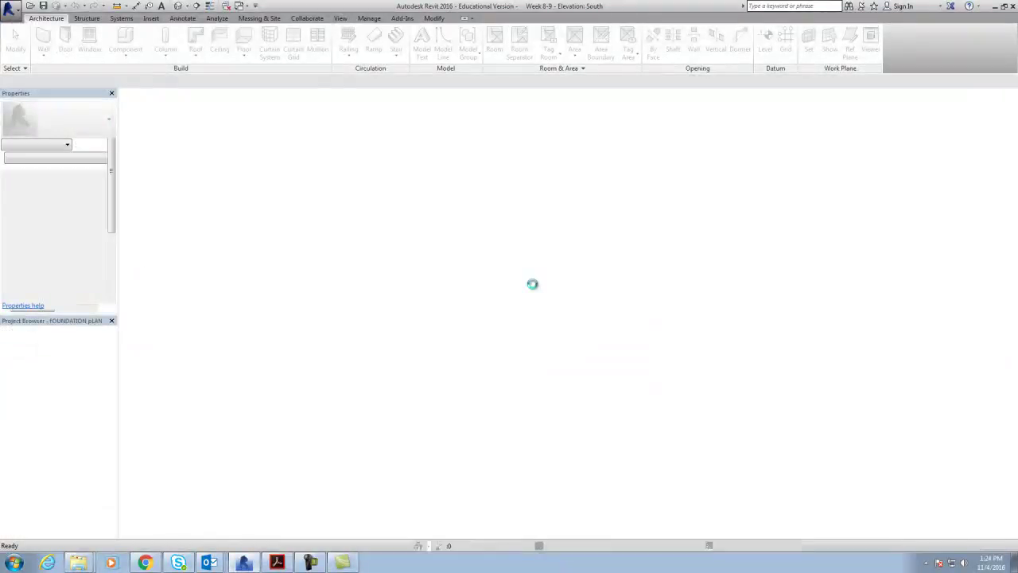
pyautogui.click(527, 289)
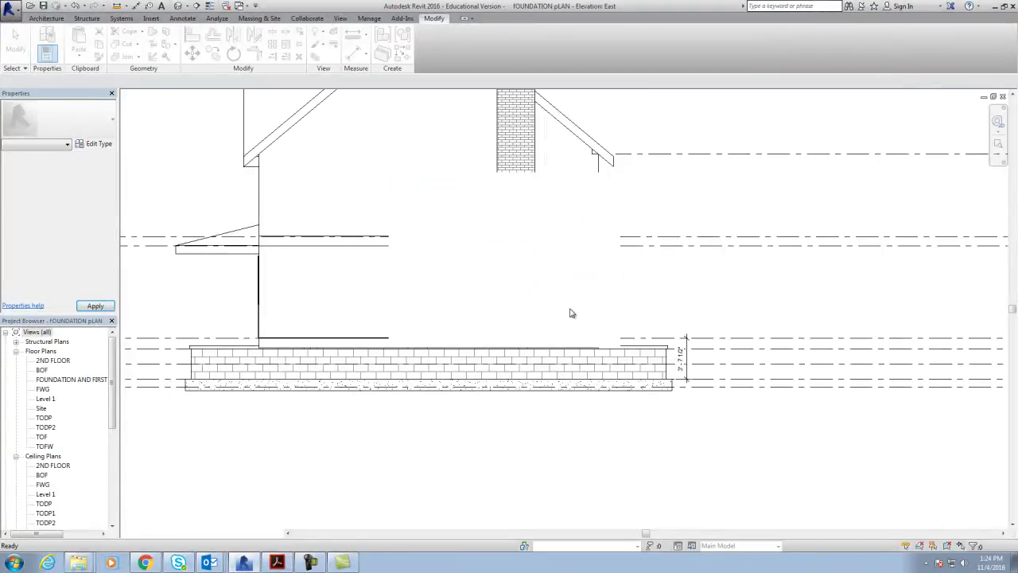
pyautogui.scroll(-2, 573, 434)
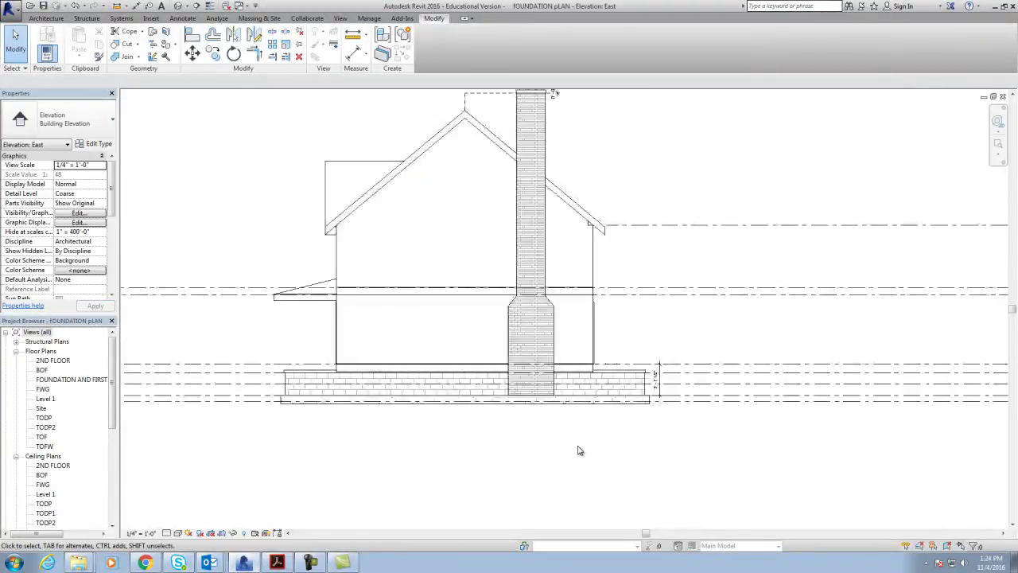
pyautogui.scroll(-1, 579, 451)
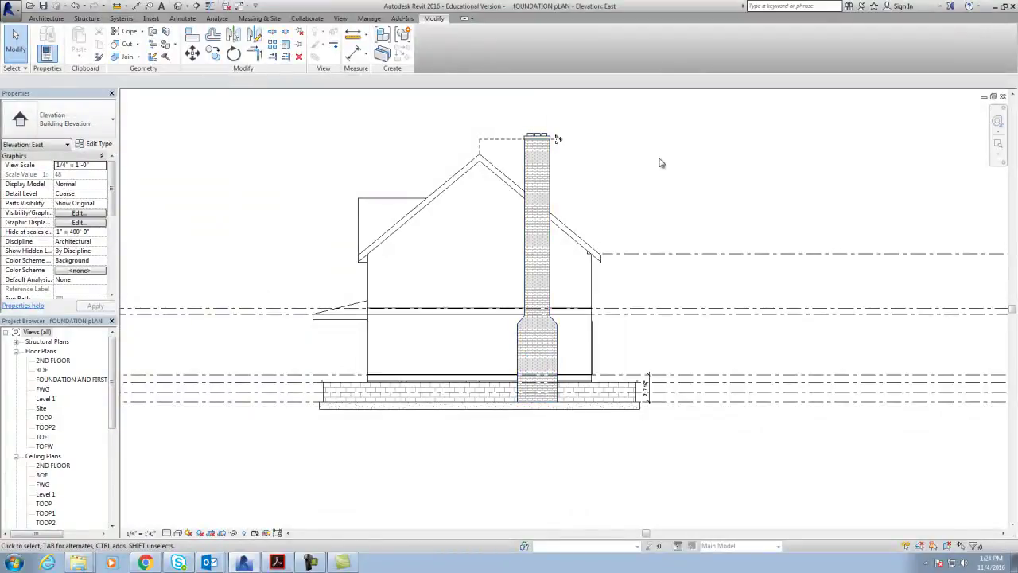
# Step: Orbit the Default 3D View to a corner view showing the chimney above the roof
pyautogui.click(180, 7)
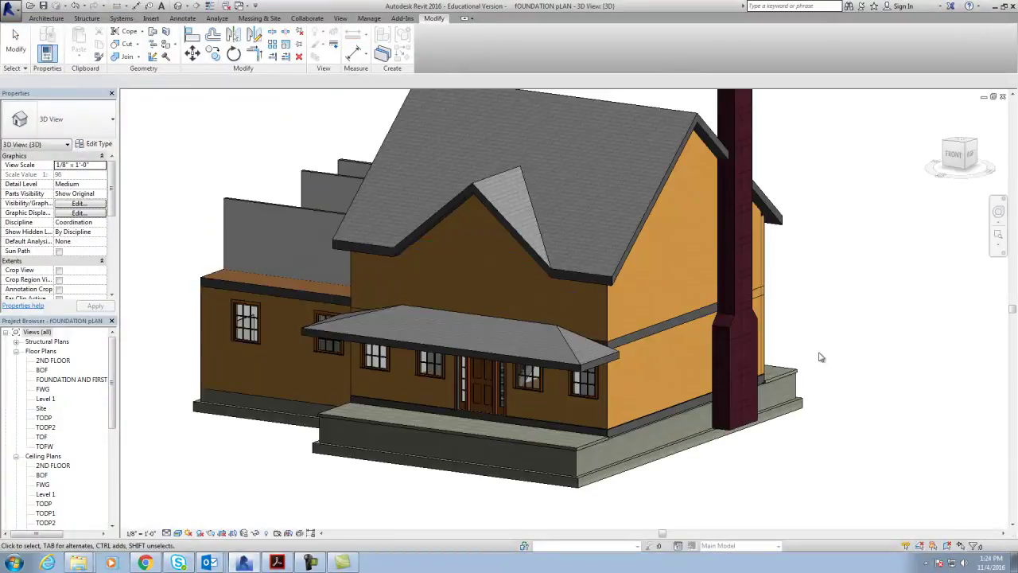
pyautogui.moveTo(962, 156); pyautogui.dragTo(953, 138)
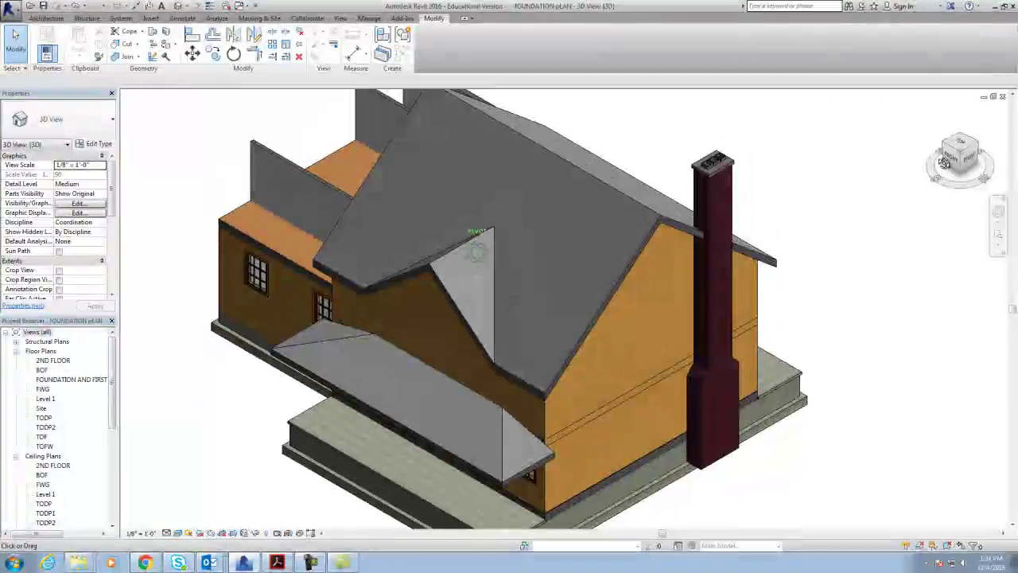
pyautogui.keyDown('shift'); pyautogui.moveTo(824, 396); pyautogui.dragTo(676, 416, button='middle'); pyautogui.keyUp('shift')
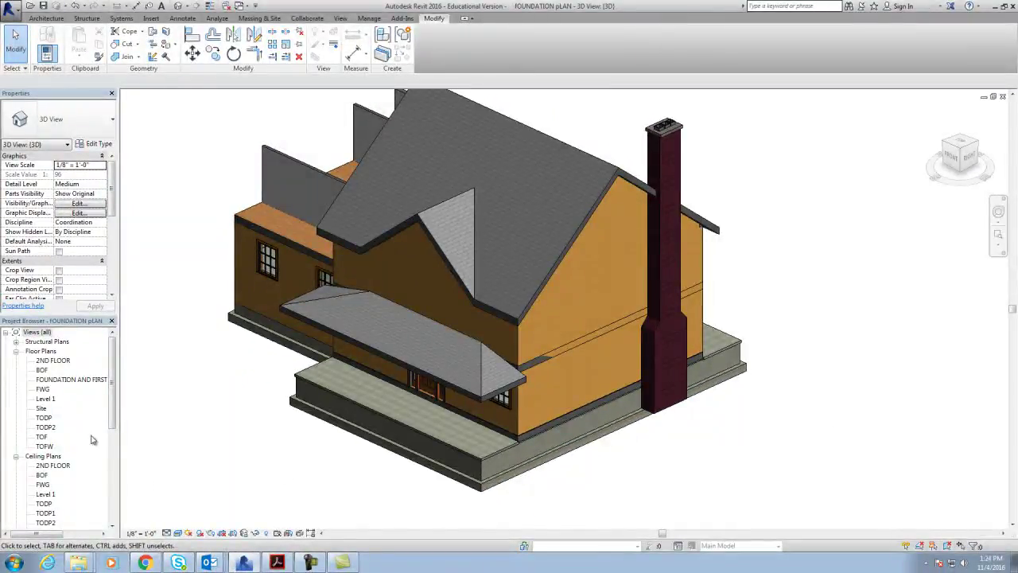
# Step: Open the BOF floor plan and show Level 1 as its underlay
pyautogui.doubleClick(42, 370)
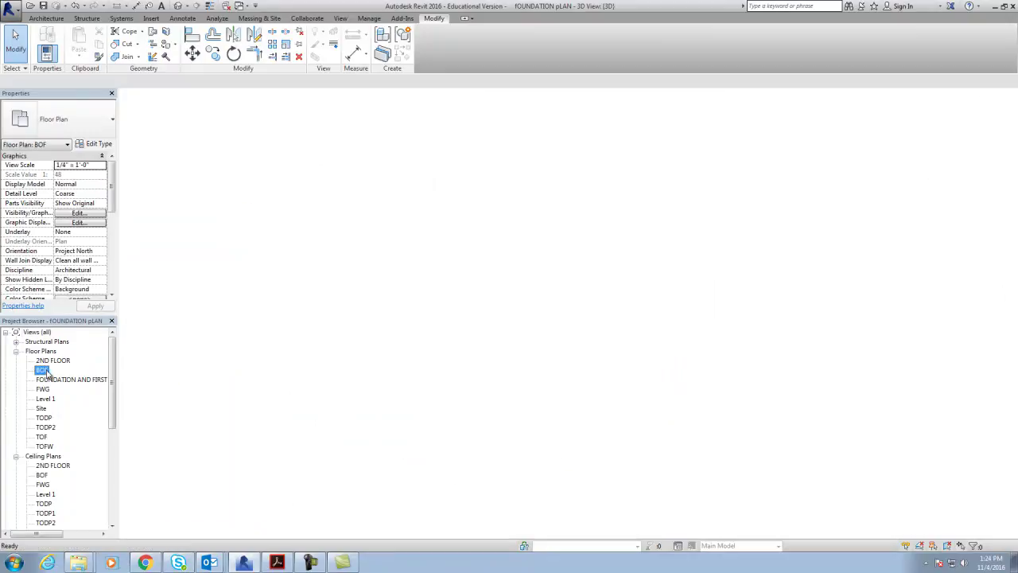
pyautogui.scroll(1, 712, 266)
pyautogui.moveTo(711, 266); pyautogui.dragTo(678, 259, button='middle')
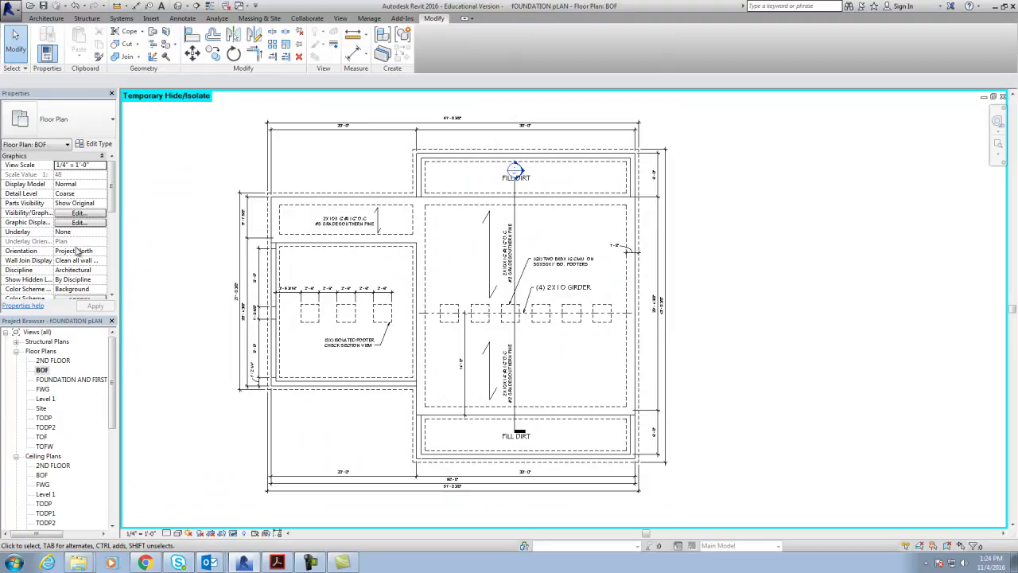
pyautogui.click(101, 232)
pyautogui.click(63, 281)
pyautogui.click(94, 306)
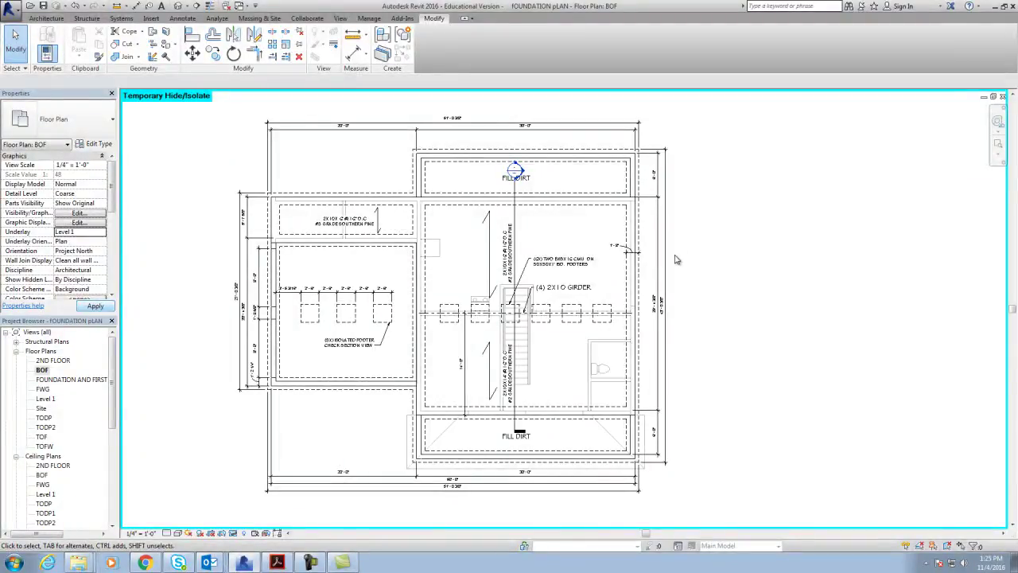
pyautogui.scroll(2, 675, 260)
pyautogui.scroll(1, 664, 248)
pyautogui.scroll(-1, 657, 242)
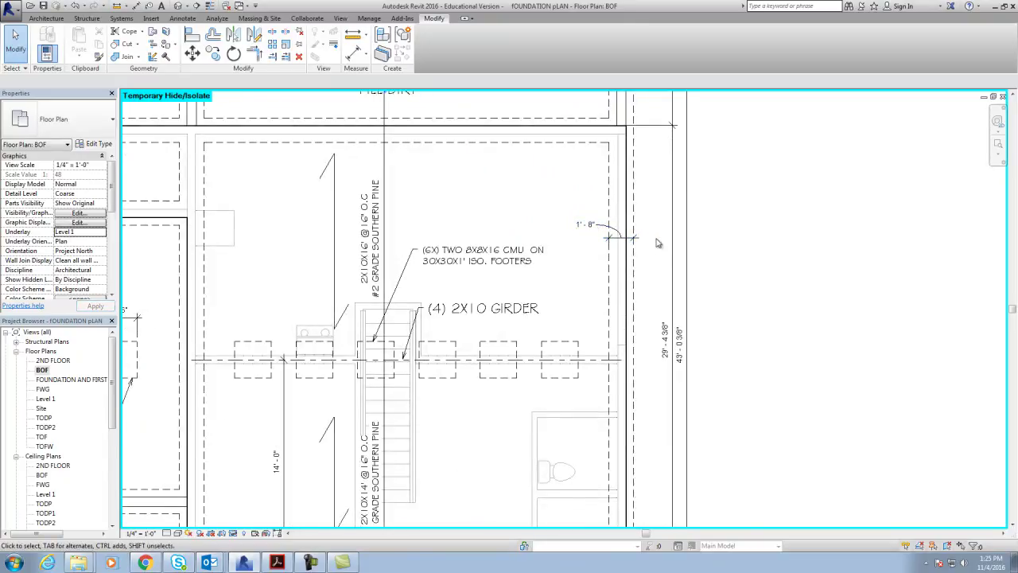
pyautogui.moveTo(657, 242); pyautogui.dragTo(588, 273, button='middle')
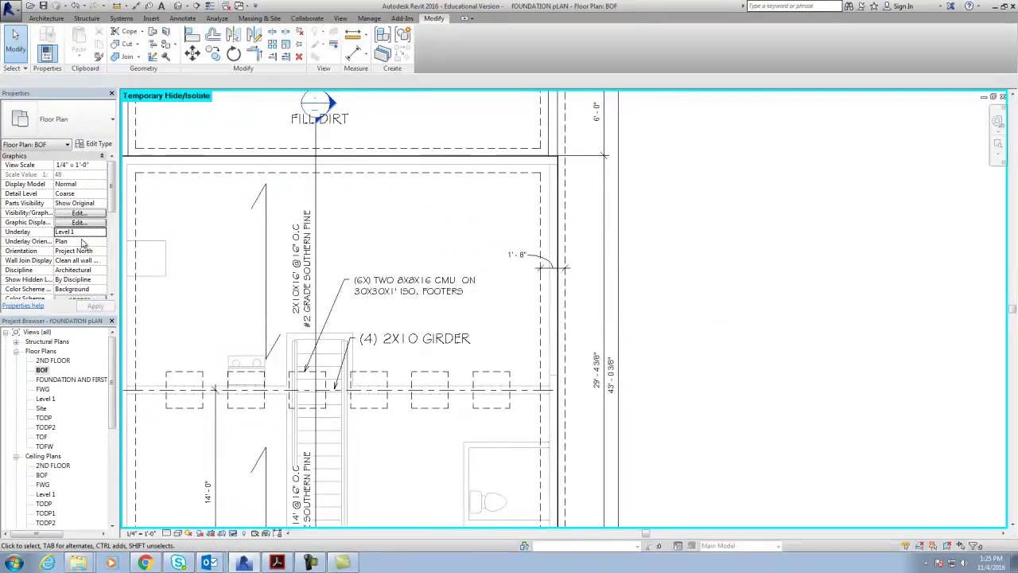
# Step: Switch the BOF underlay to TOF, then reset the underlay to None
pyautogui.click(102, 234)
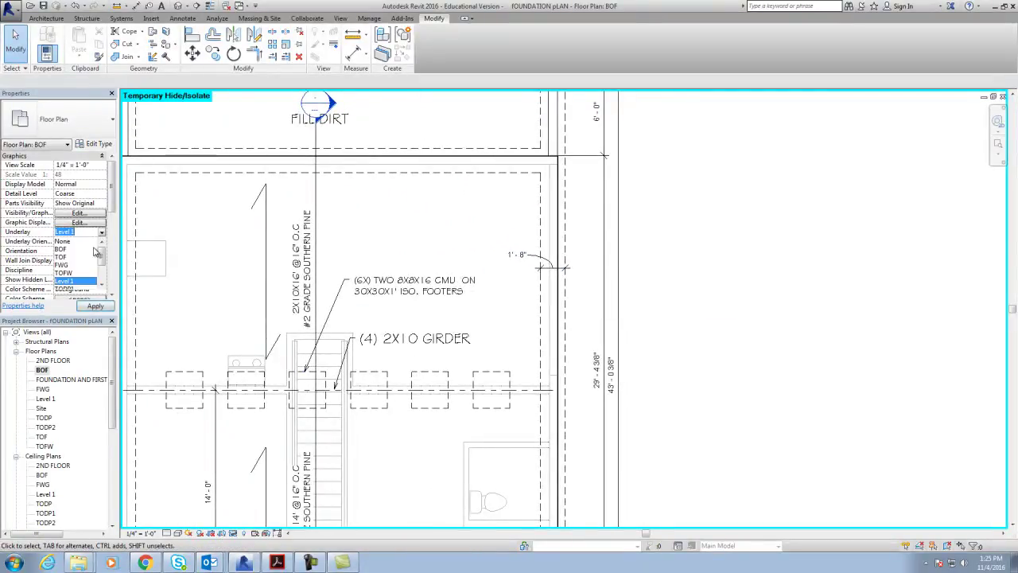
pyautogui.moveTo(101, 260)
pyautogui.mouseDown()
pyautogui.moveTo(103, 268)
pyautogui.moveTo(103, 256)
pyautogui.mouseUp()
pyautogui.click(69, 258)
pyautogui.click(95, 306)
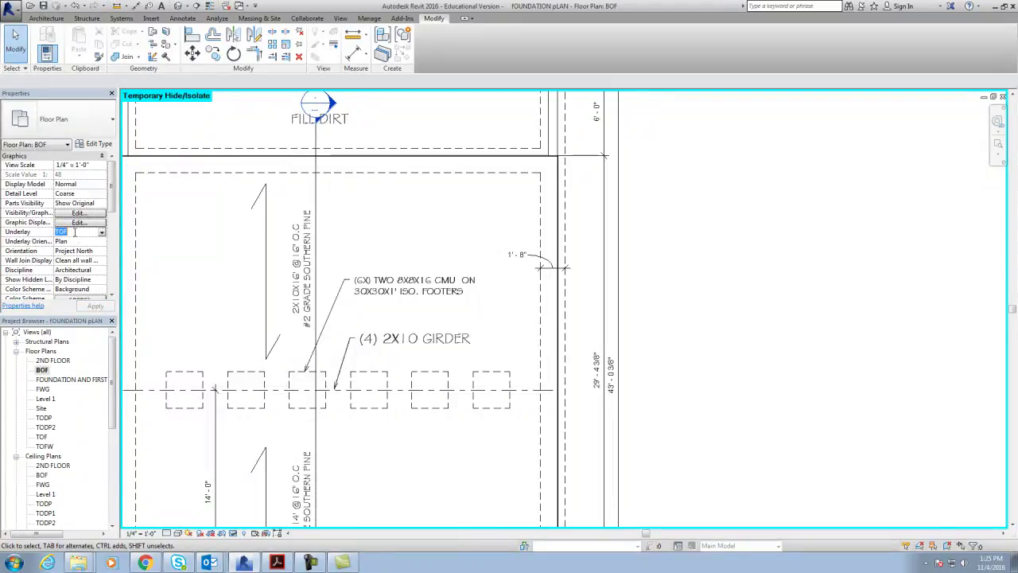
pyautogui.click(100, 232)
pyautogui.click(63, 241)
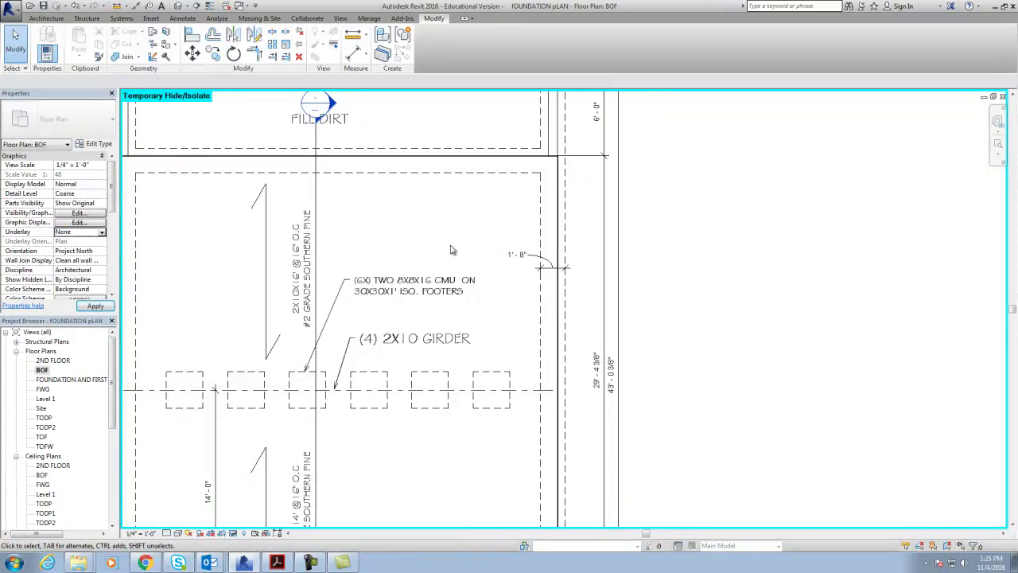
pyautogui.scroll(-3, 666, 275)
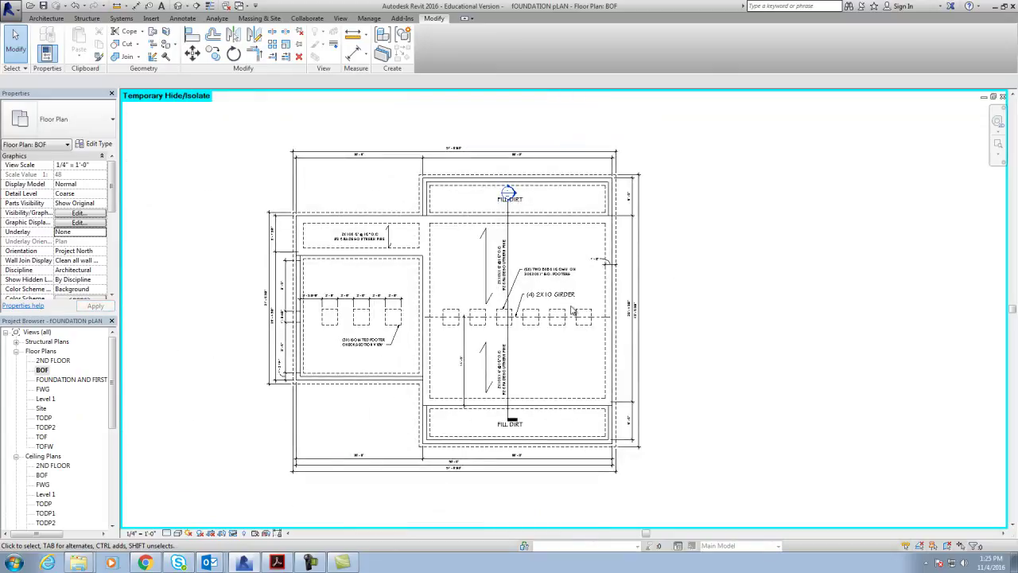
pyautogui.moveTo(653, 301); pyautogui.dragTo(619, 301, button='middle')
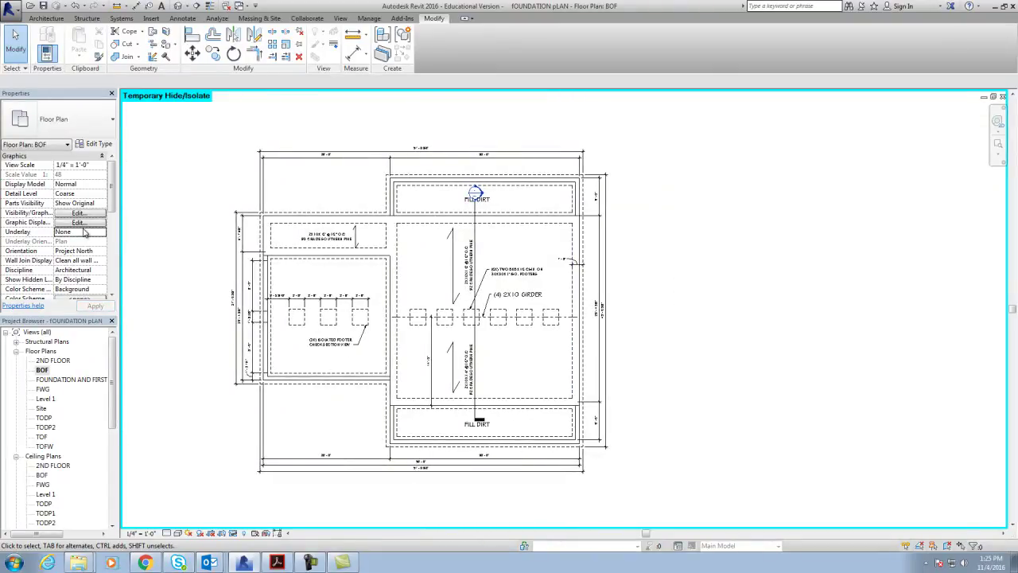
# Step: Review the foundation and first floor framing plan and the 2ND FLOOR plan
pyautogui.doubleClick(65, 381)
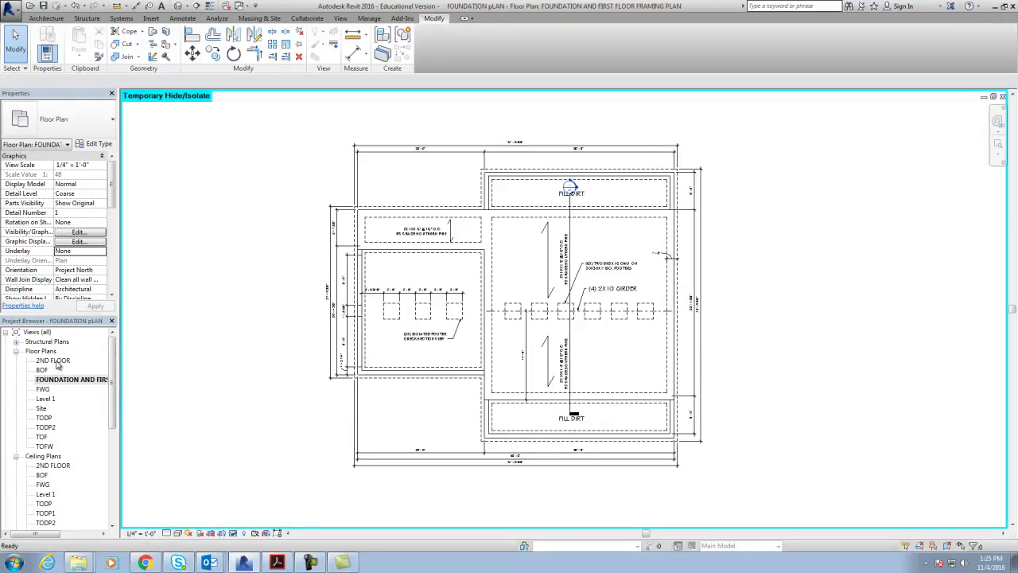
pyautogui.doubleClick(53, 361)
pyautogui.scroll(-2, 745, 233)
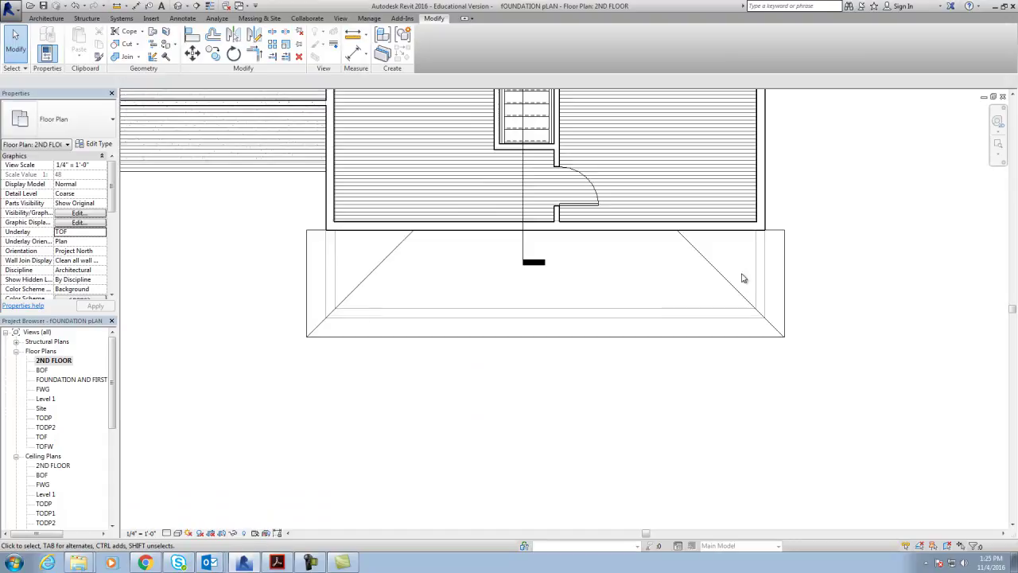
pyautogui.moveTo(741, 276); pyautogui.dragTo(631, 498, button='middle')
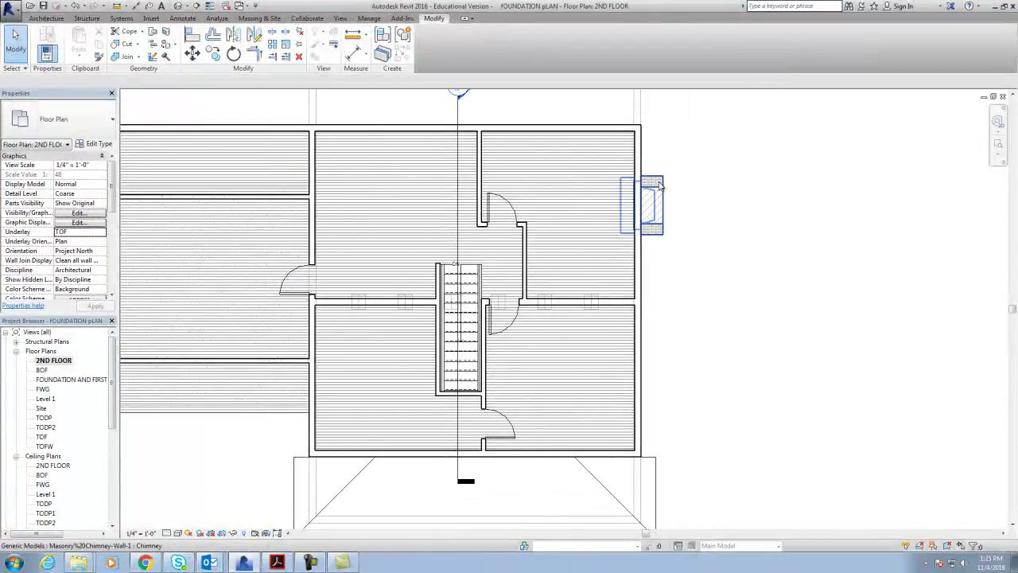
pyautogui.scroll(2, 628, 270)
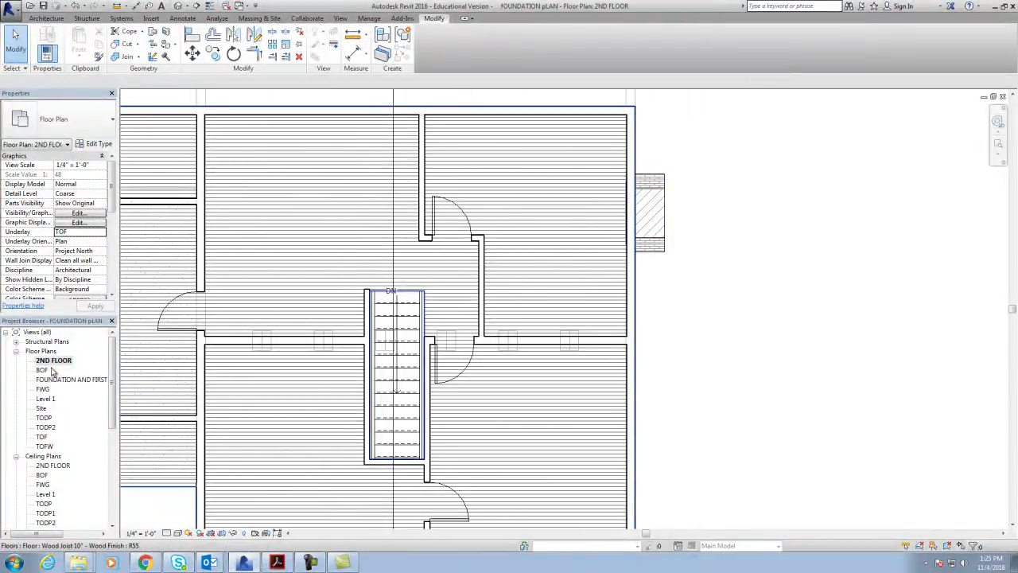
# Step: Open the Level 1 plan centred on the kitchen and great room
pyautogui.doubleClick(45, 398)
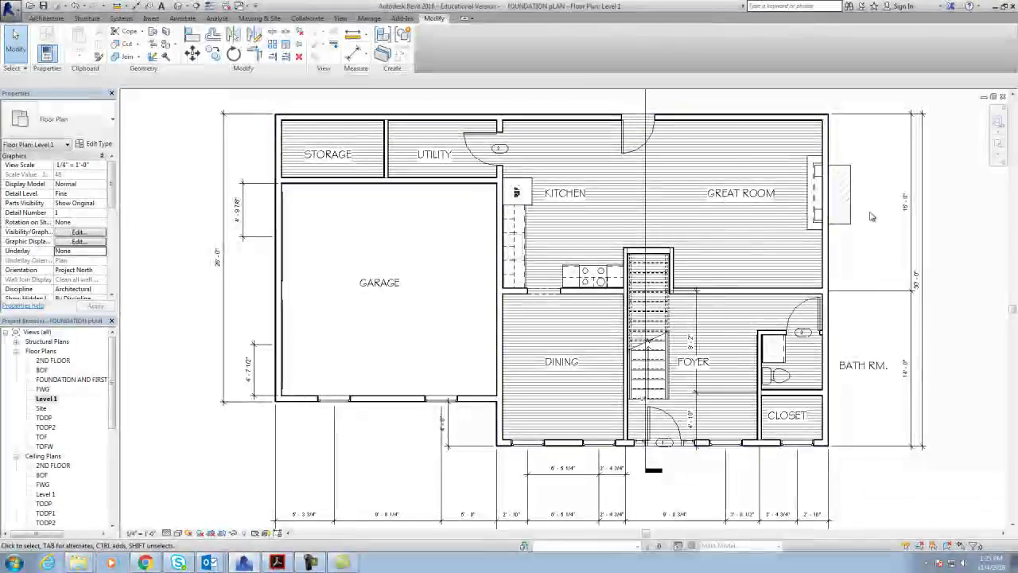
pyautogui.scroll(3, 709, 251)
pyautogui.moveTo(785, 310); pyautogui.dragTo(775, 318, button='middle')
pyautogui.moveTo(672, 260); pyautogui.dragTo(632, 261, button='middle')
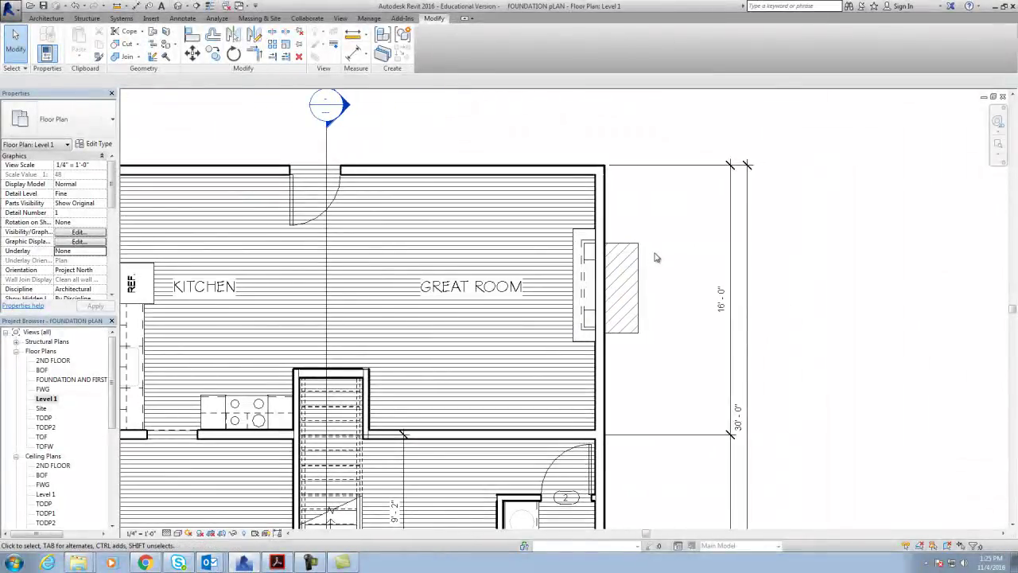
# Step: Start a structural foundation slab using the 4" Slab type
pyautogui.click(86, 18)
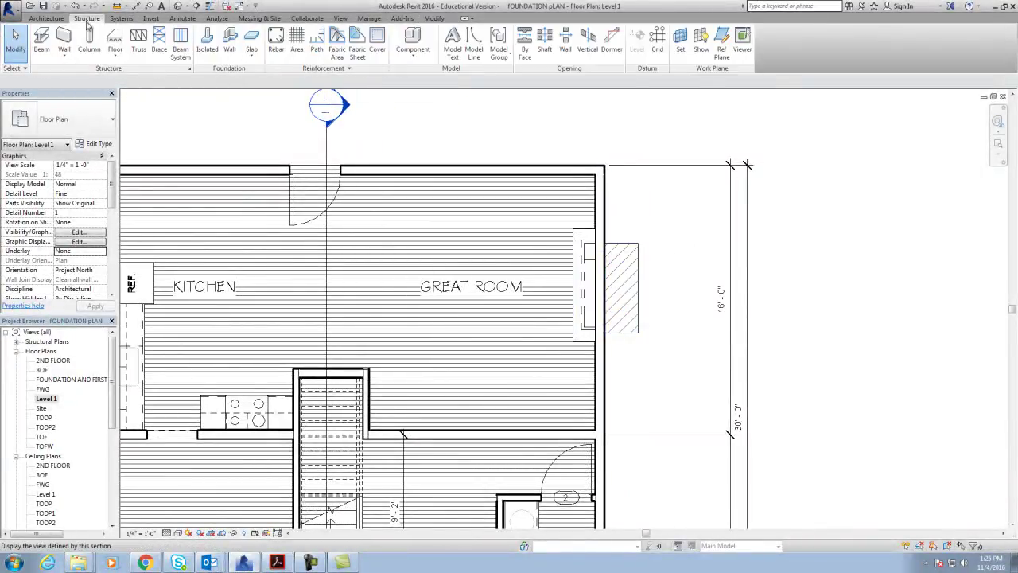
pyautogui.click(251, 53)
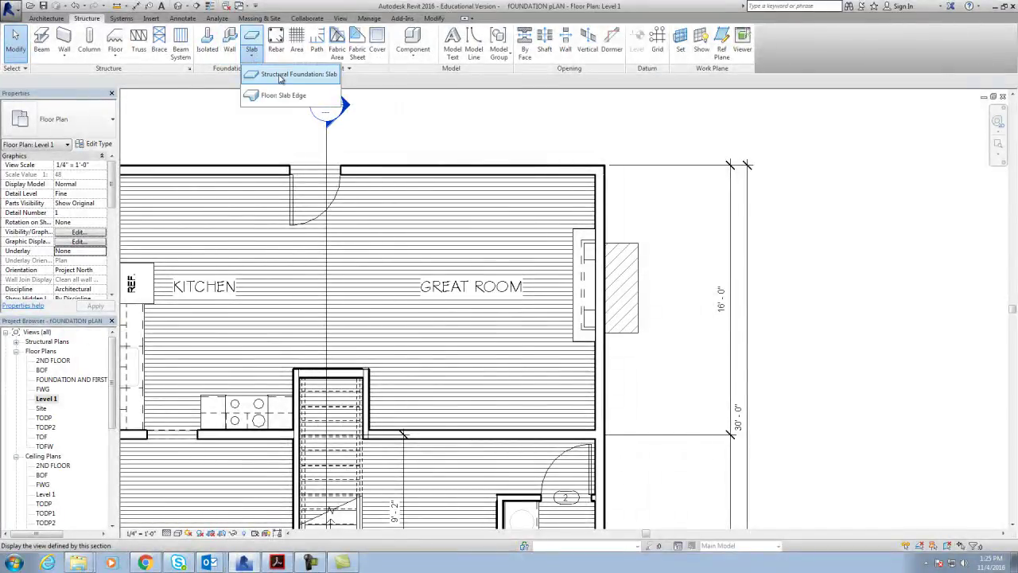
pyautogui.click(280, 74)
pyautogui.click(89, 134)
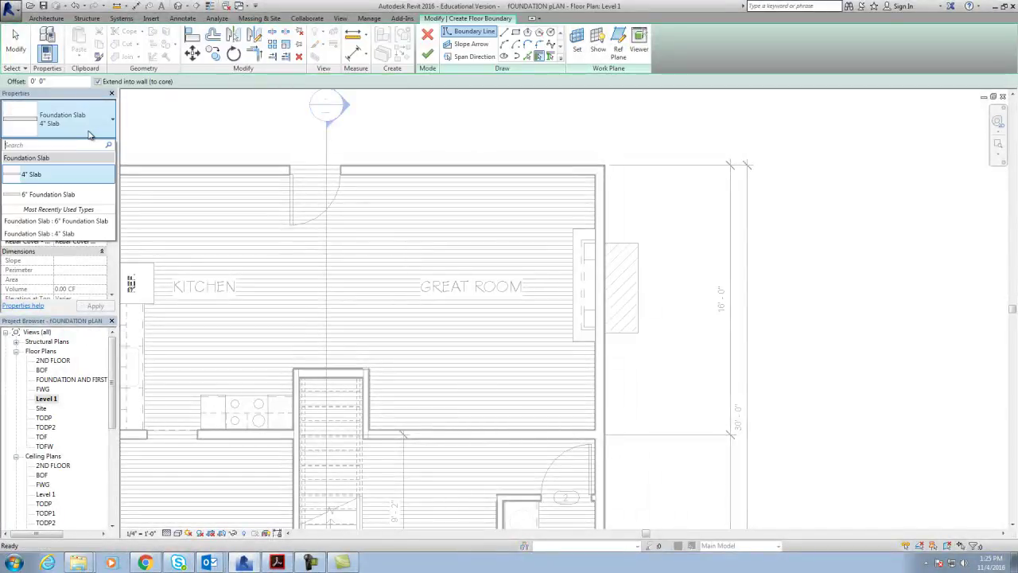
pyautogui.click(89, 173)
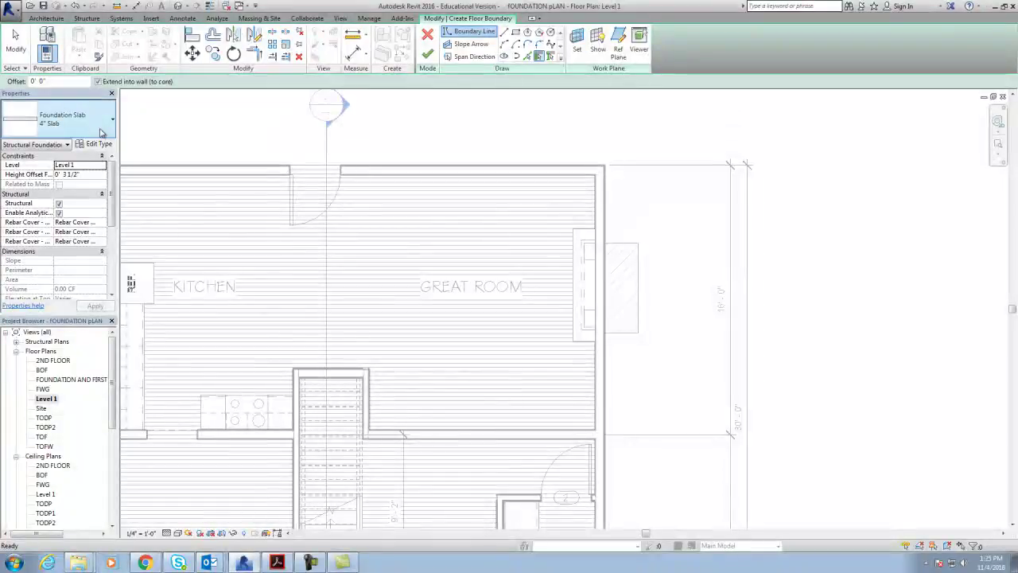
# Step: Duplicate the slab type as 12" FOUNDATION with a 1'-0" structure layer thickness
pyautogui.click(101, 145)
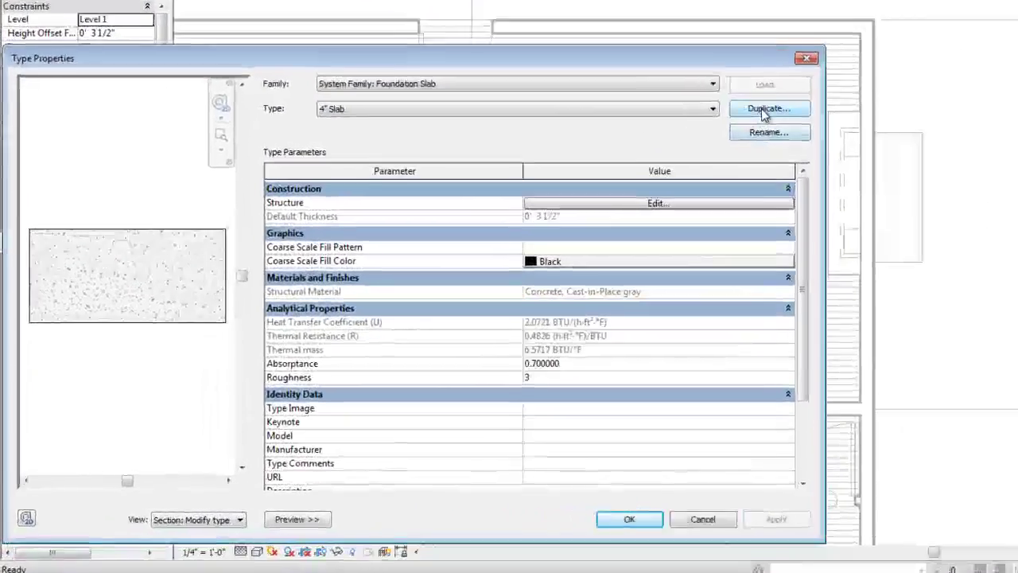
pyautogui.click(526, 227)
pyautogui.write('12" FOUNDATION')
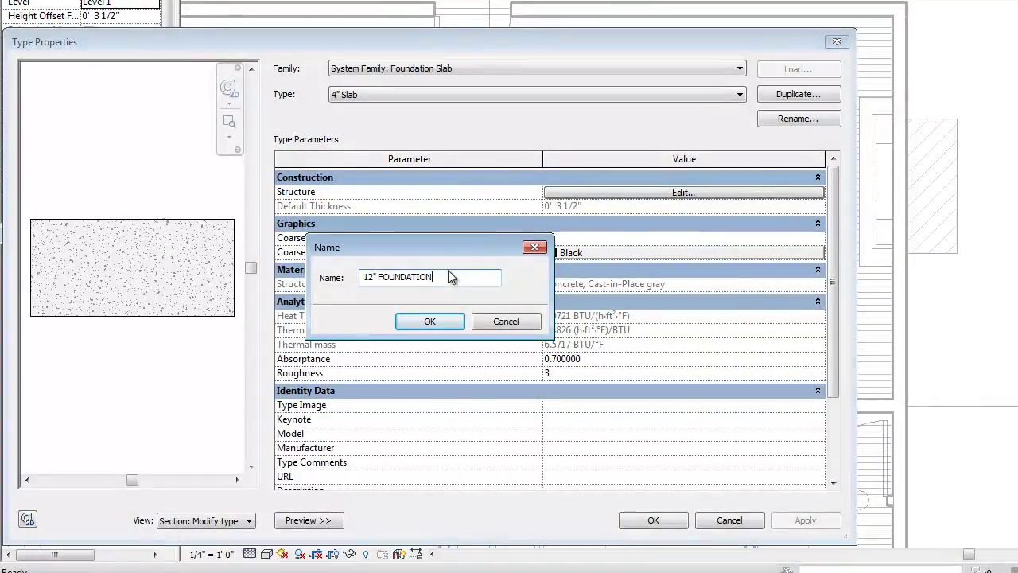
pyautogui.click(429, 322)
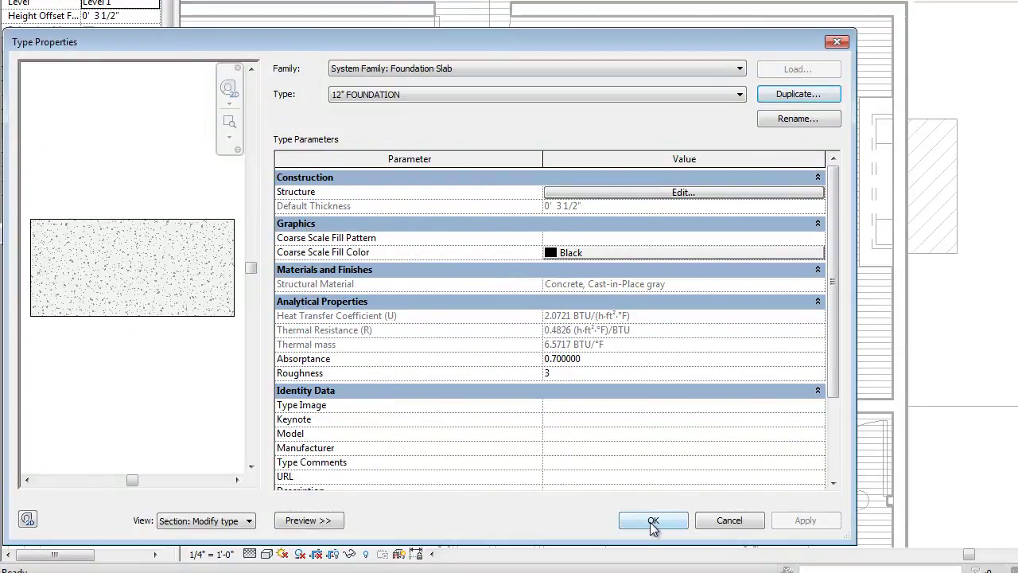
pyautogui.click(697, 193)
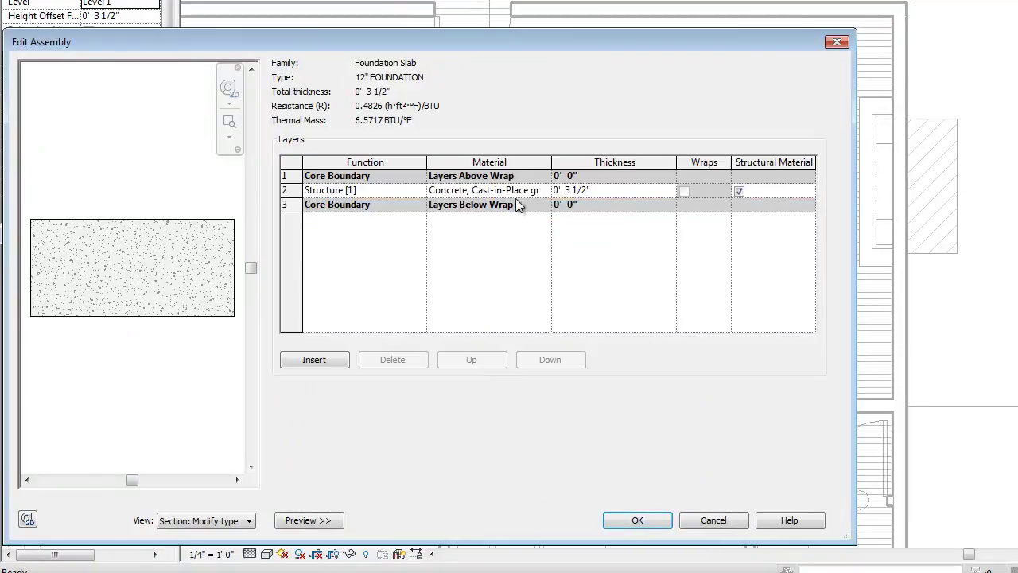
pyautogui.click(587, 189)
pyautogui.moveTo(589, 189); pyautogui.dragTo(478, 195)
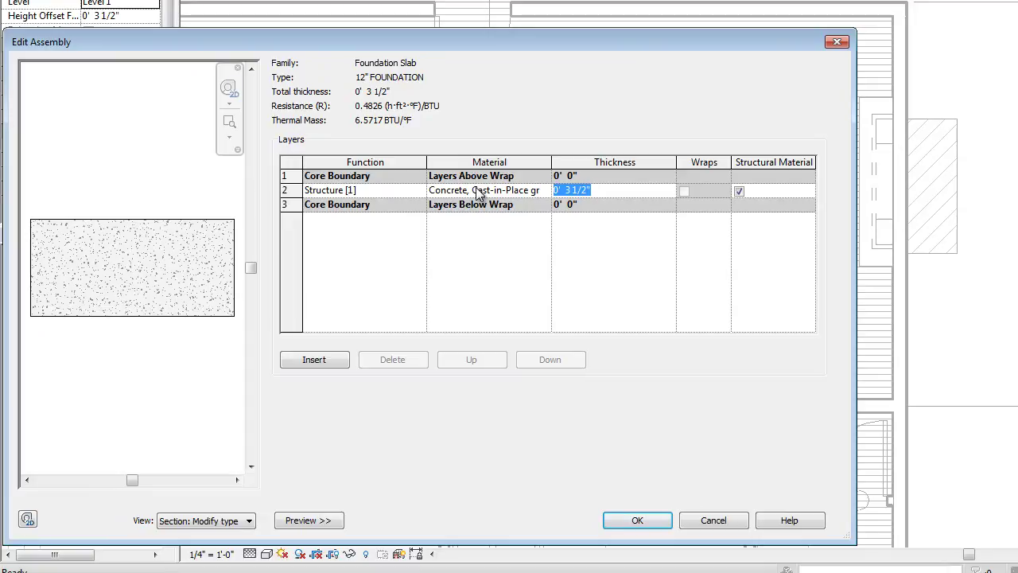
pyautogui.click(648, 522)
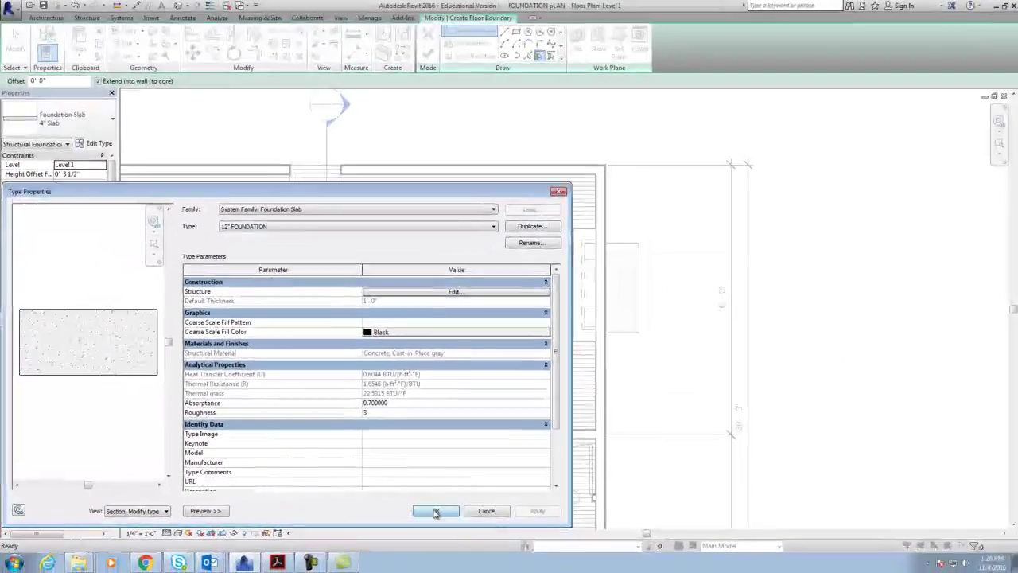
pyautogui.click(435, 511)
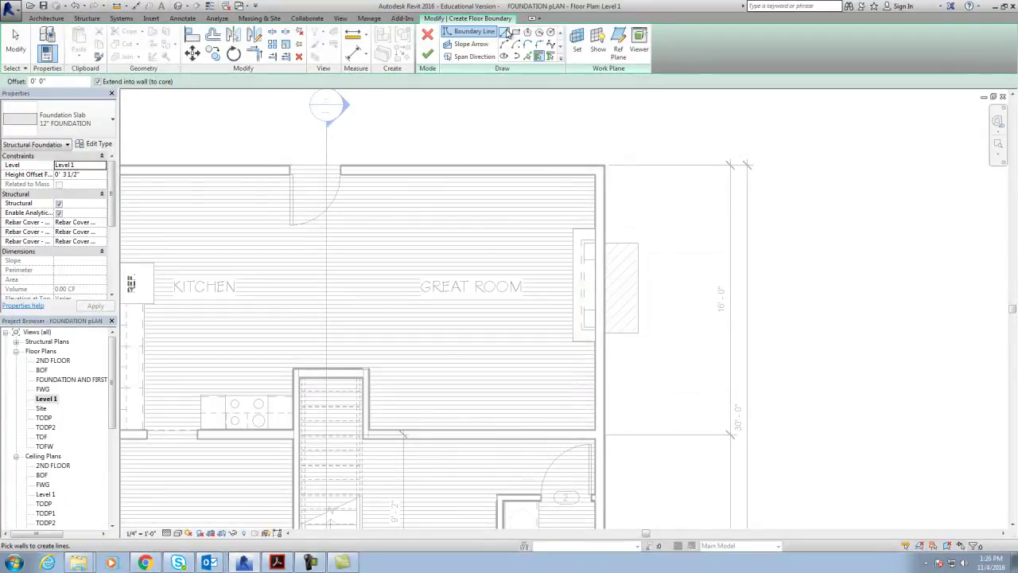
# Step: Sketch a closed rectangular boundary around the chimney footprint
pyautogui.click(506, 33)
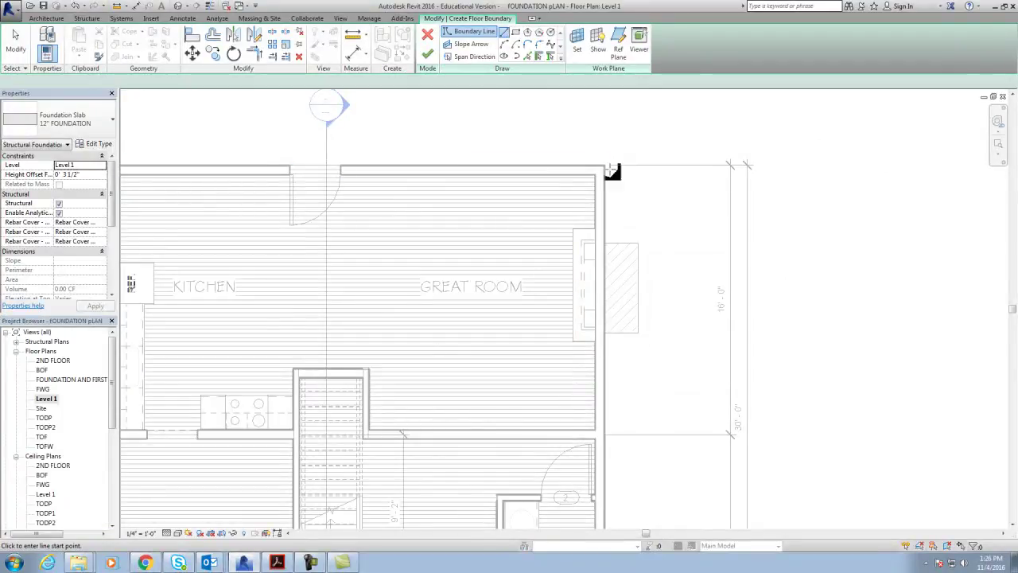
pyautogui.click(605, 243)
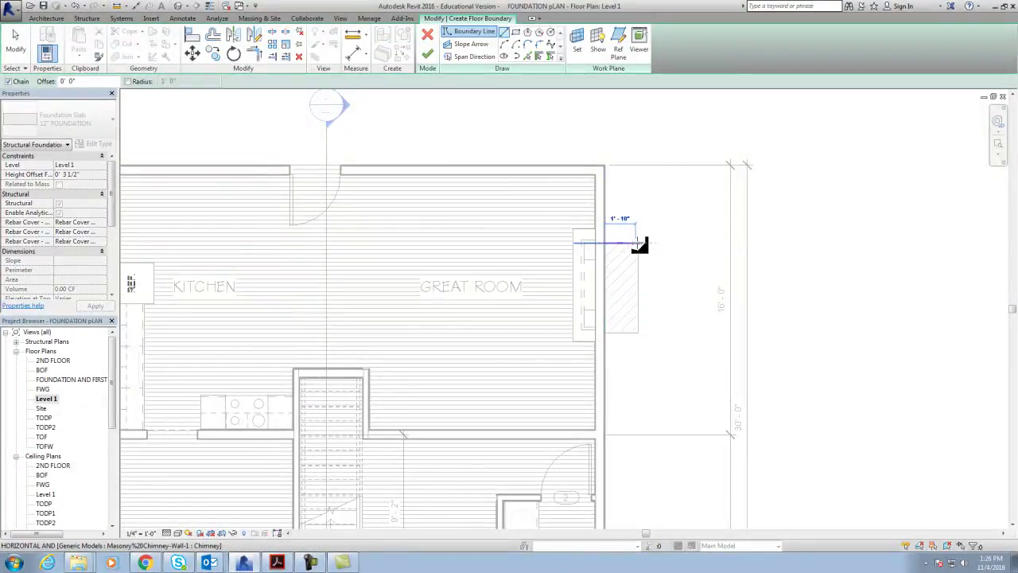
pyautogui.click(638, 242)
pyautogui.click(638, 332)
pyautogui.click(605, 333)
pyautogui.click(606, 242)
pyautogui.press('Escape')
pyautogui.scroll(2, 628, 255)
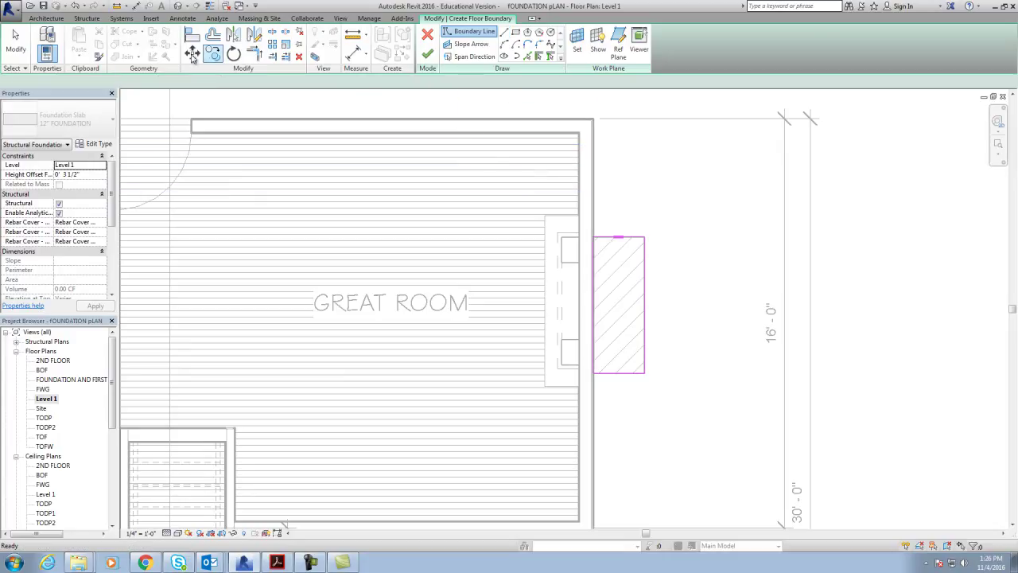
# Step: Offset the top, right and bottom boundary edges outward by 1'-0"
pyautogui.click(212, 34)
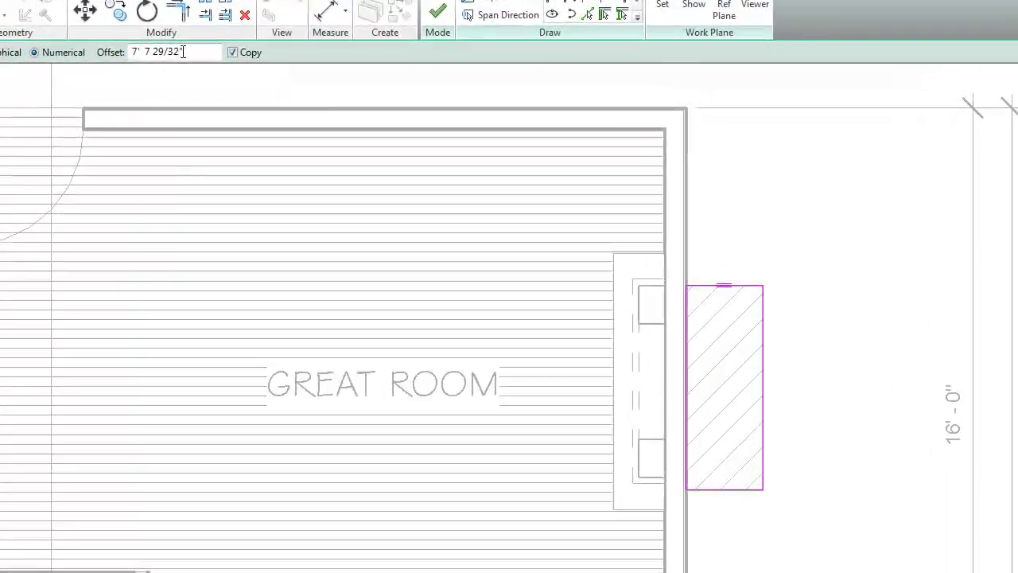
pyautogui.click(170, 85)
pyautogui.write('12"')
pyautogui.click(744, 285)
pyautogui.click(763, 350)
pyautogui.click(748, 497)
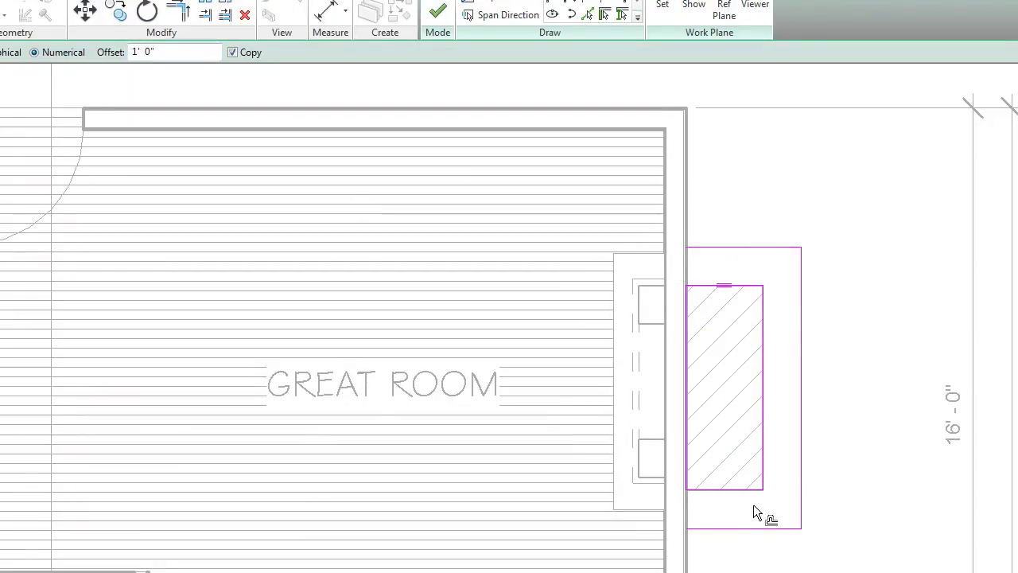
pyautogui.press('Escape')
pyautogui.click(754, 490)
pyautogui.press('Escape')
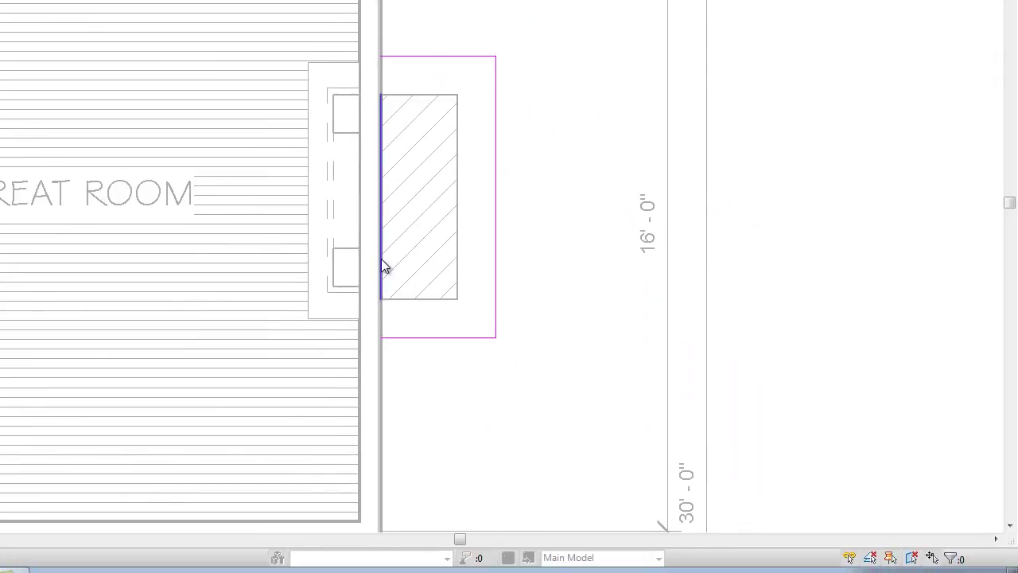
# Step: Extend the wall-side boundary line to the offset outline and finish the slab
pyautogui.click(381, 258)
pyautogui.moveTo(382, 318); pyautogui.dragTo(382, 340)
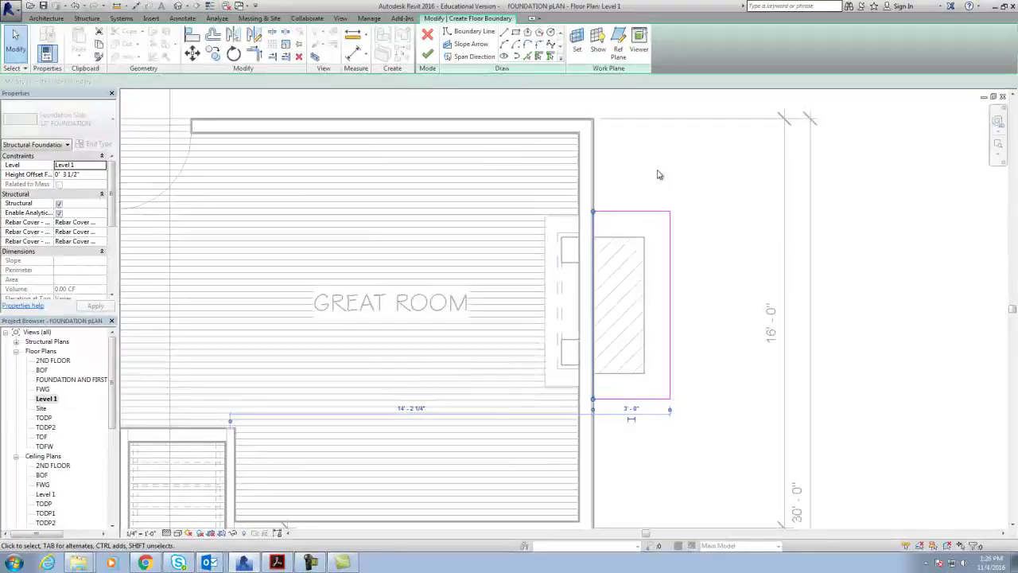
pyautogui.click(658, 174)
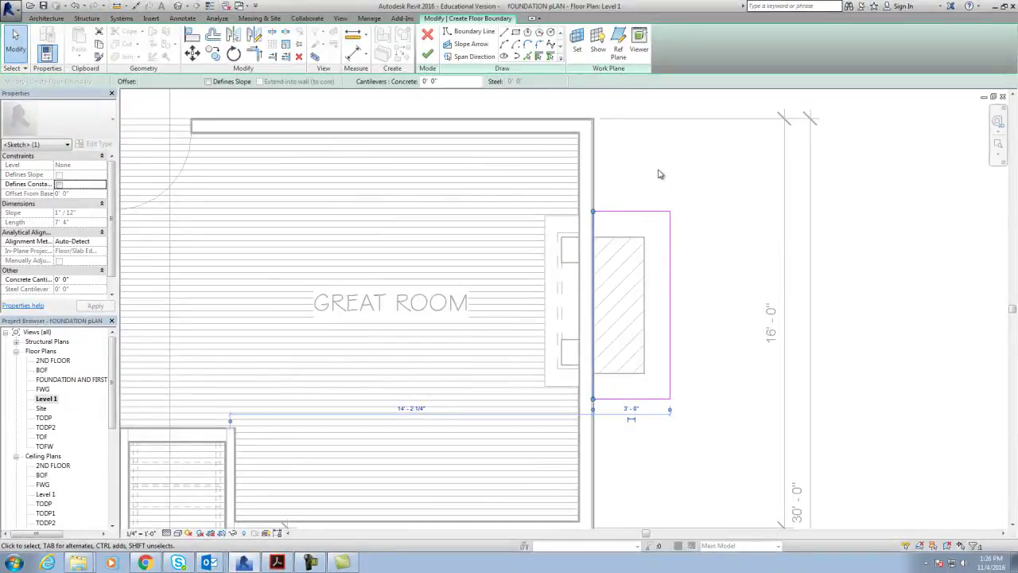
pyautogui.click(427, 54)
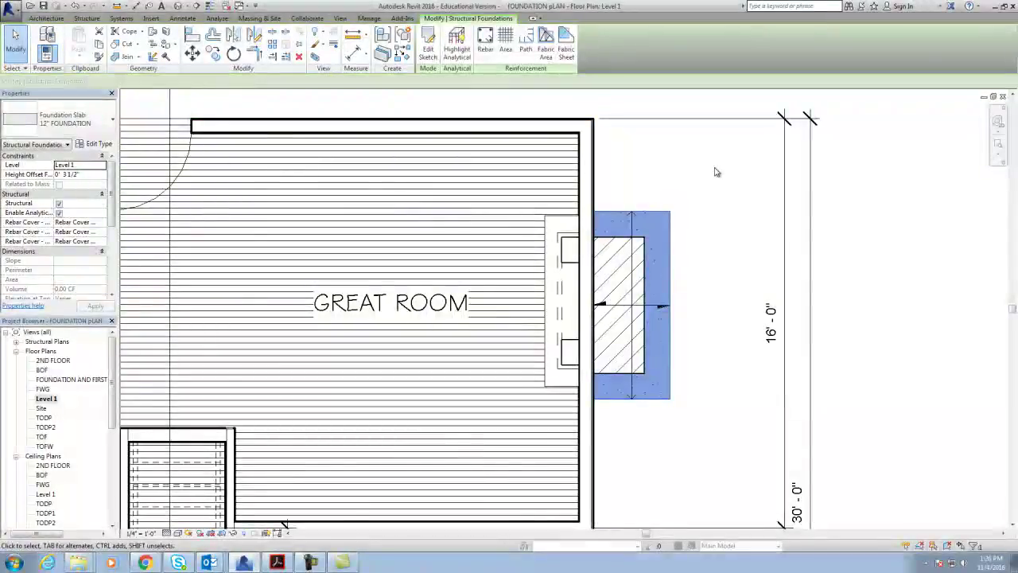
# Step: In the 3D view, set the chimney foundation slab's level to TOF
pyautogui.click(178, 6)
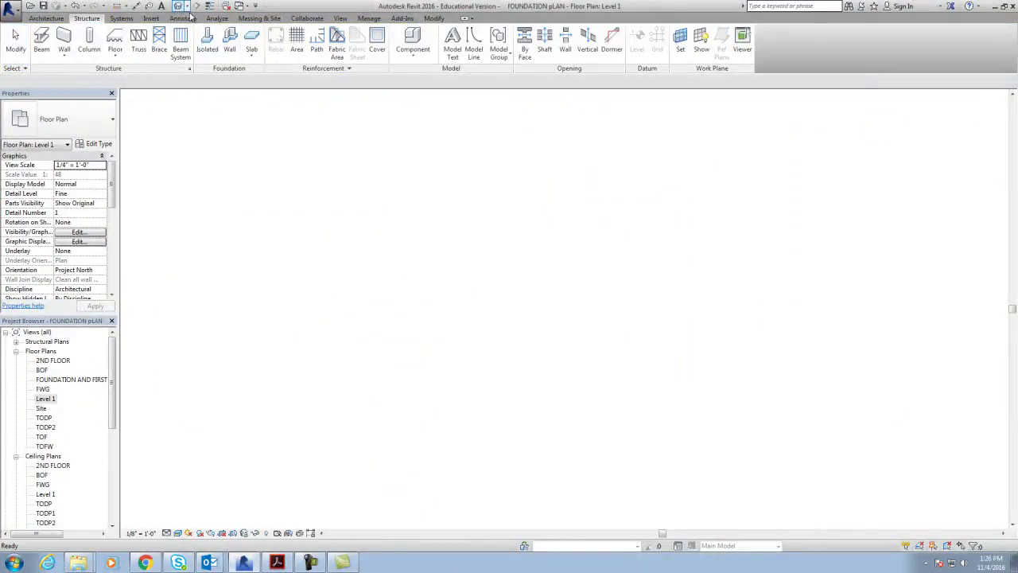
pyautogui.scroll(1, 716, 318)
pyautogui.scroll(3, 716, 318)
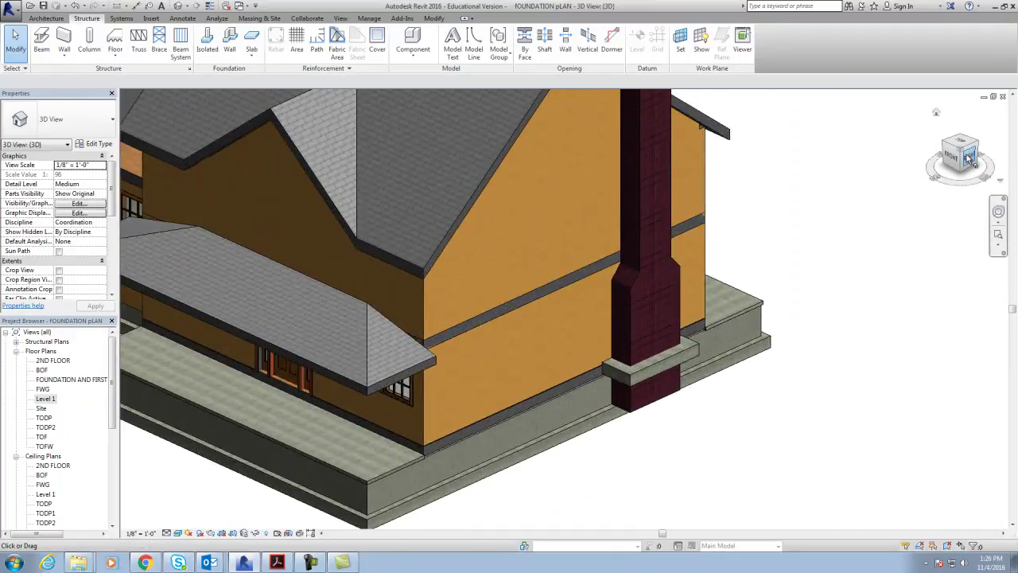
pyautogui.moveTo(960, 151); pyautogui.dragTo(960, 171)
pyautogui.click(670, 326)
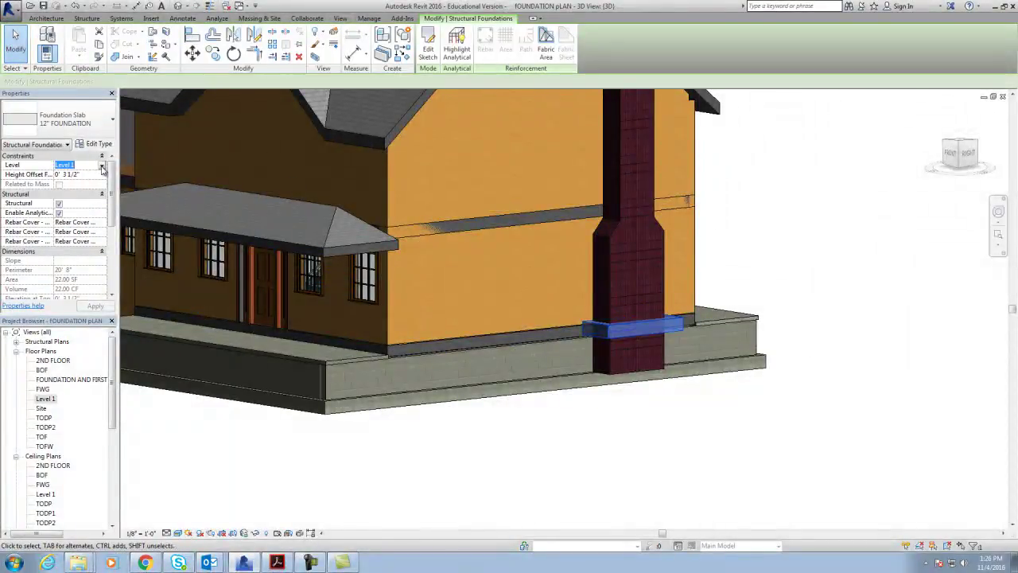
pyautogui.click(102, 166)
pyautogui.click(70, 183)
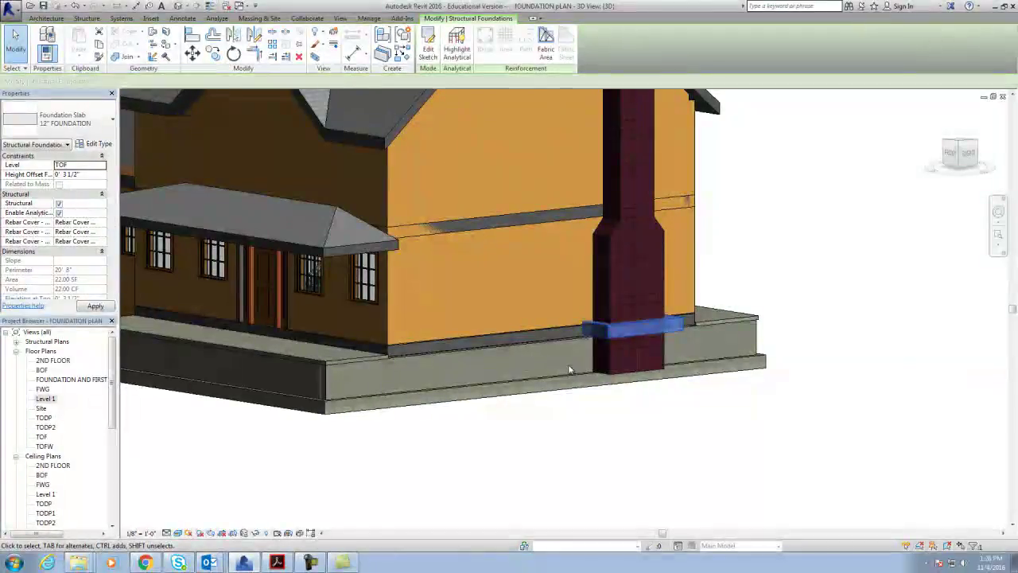
pyautogui.click(605, 401)
# Step: Set the slab's Height Offset From Level to 0 and apply it
pyautogui.scroll(2, 592, 403)
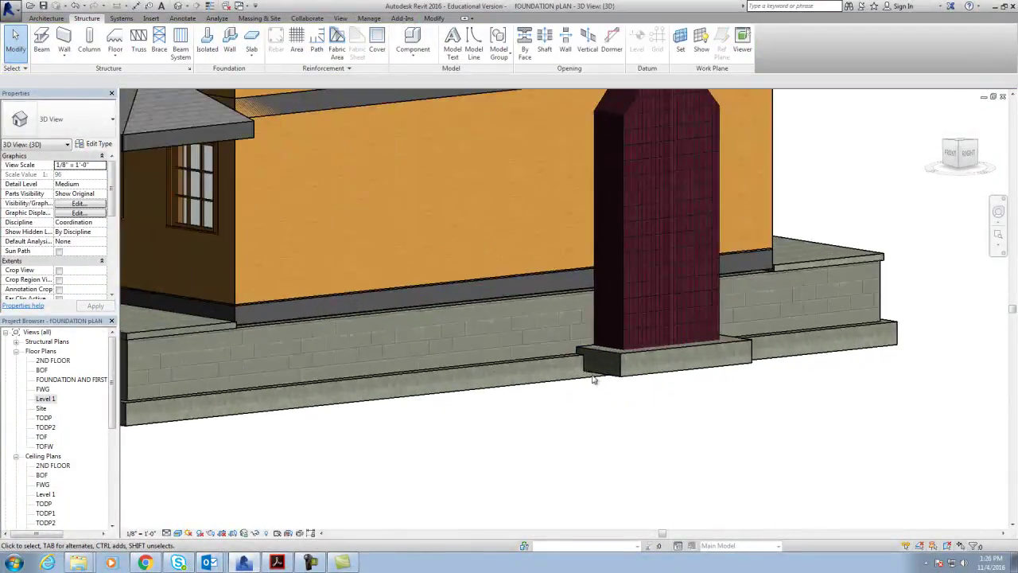
pyautogui.moveTo(596, 374)
pyautogui.keyDown('shift'); pyautogui.mouseDown(button='middle')
pyautogui.moveTo(623, 407)
pyautogui.moveTo(673, 386)
pyautogui.moveTo(639, 374)
pyautogui.moveTo(964, 176)
pyautogui.mouseUp(button='middle'); pyautogui.keyUp('shift')
pyautogui.click(959, 152)
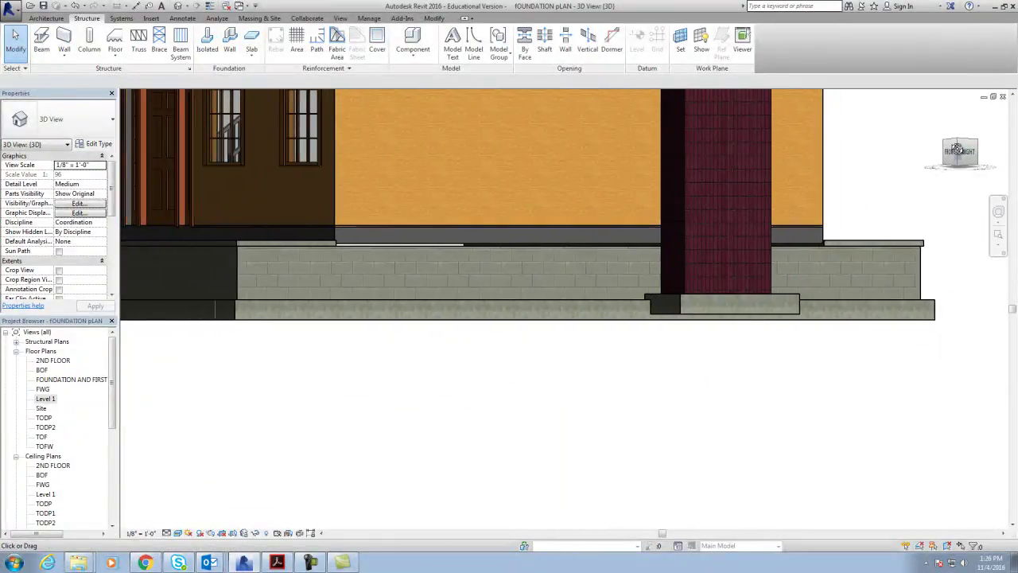
pyautogui.click(719, 319)
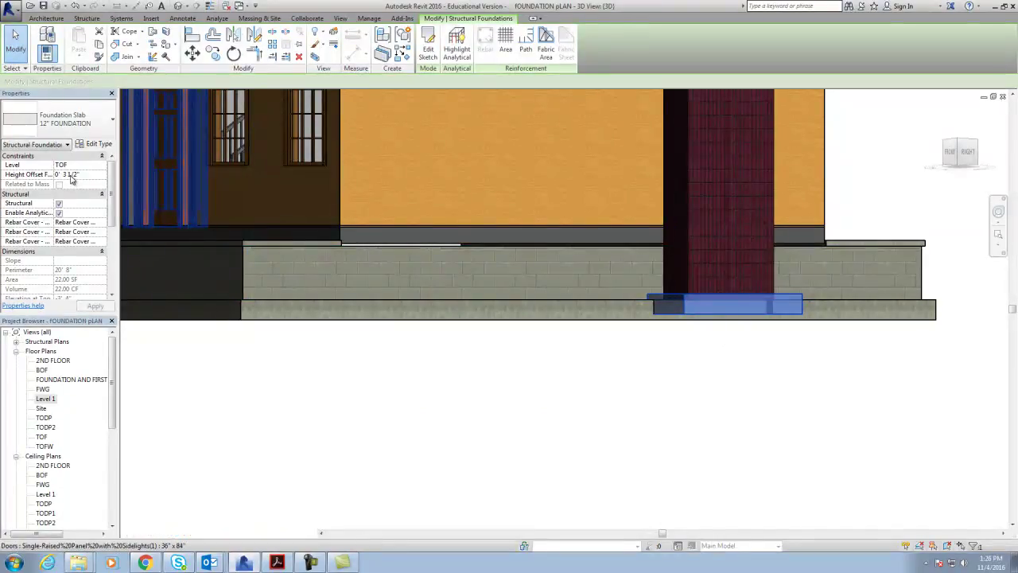
pyautogui.click(34, 175)
pyautogui.write("0' 0")
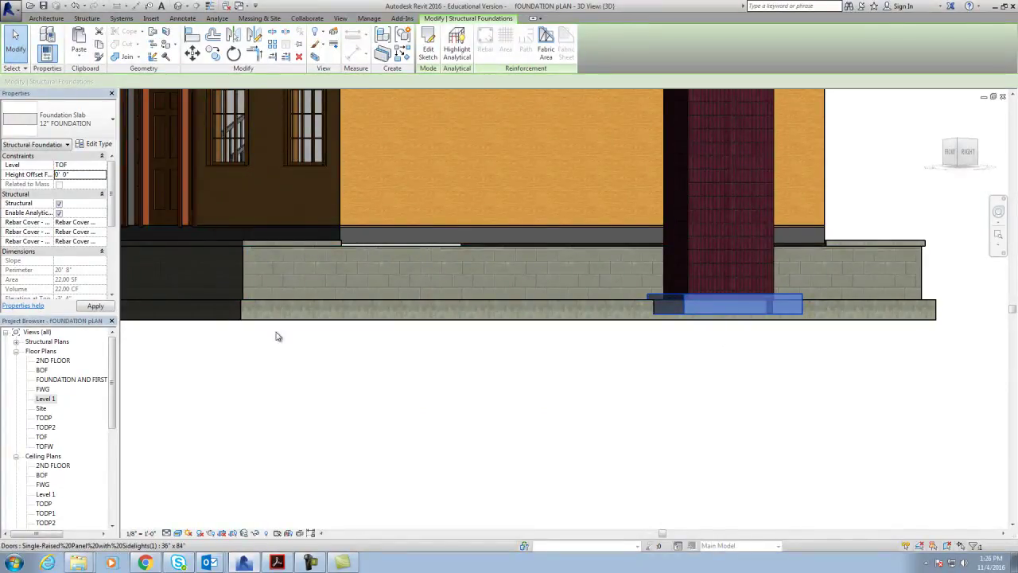
pyautogui.click(453, 387)
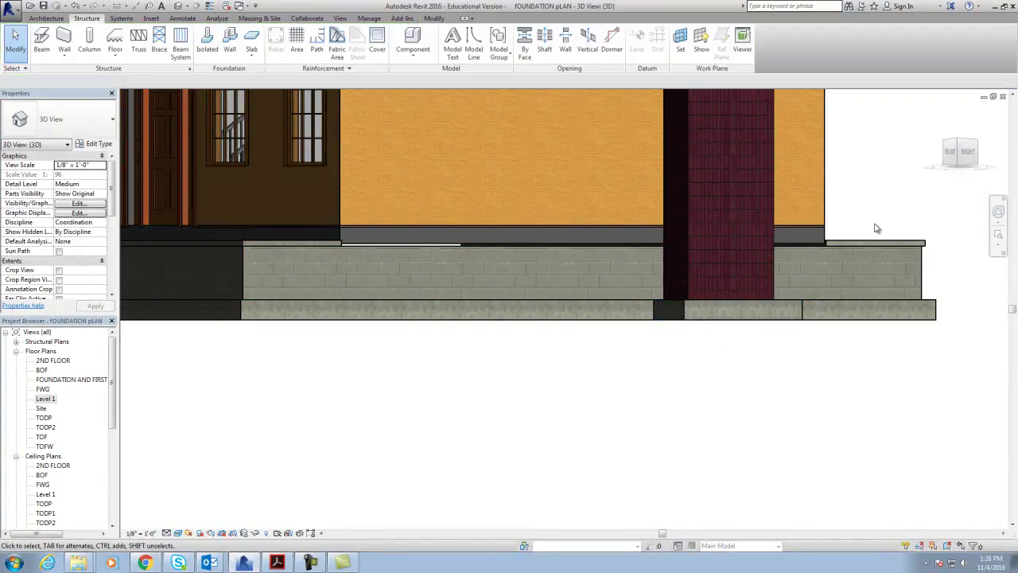
pyautogui.scroll(-3, 877, 228)
pyautogui.scroll(-2, 891, 207)
pyautogui.click(959, 156)
pyautogui.moveTo(959, 156)
pyautogui.mouseDown()
pyautogui.moveTo(179, 186)
pyautogui.moveTo(198, 186)
pyautogui.moveTo(211, 152)
pyautogui.moveTo(205, 191)
pyautogui.moveTo(215, 193)
pyautogui.mouseUp()
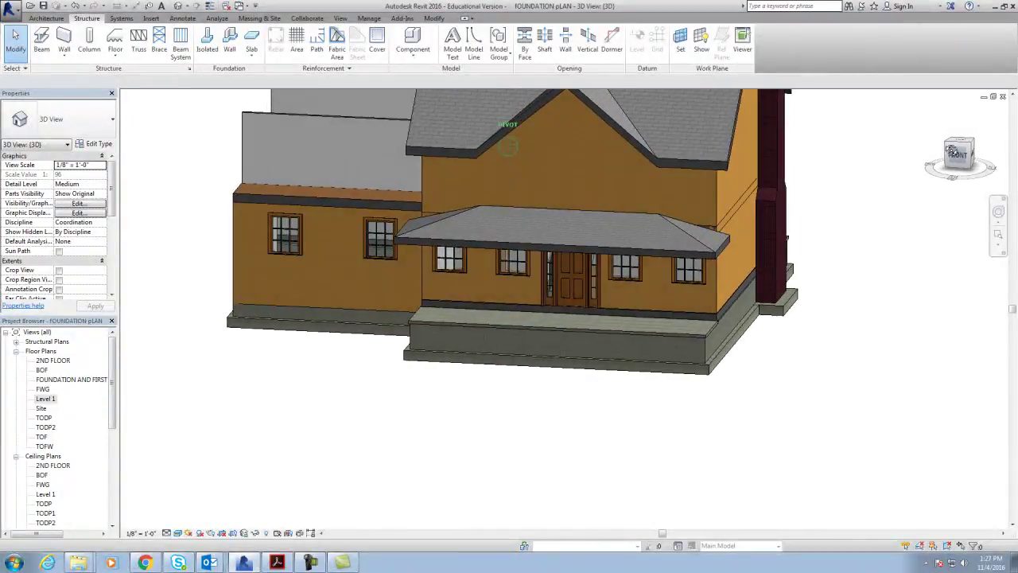
pyautogui.click(951, 152)
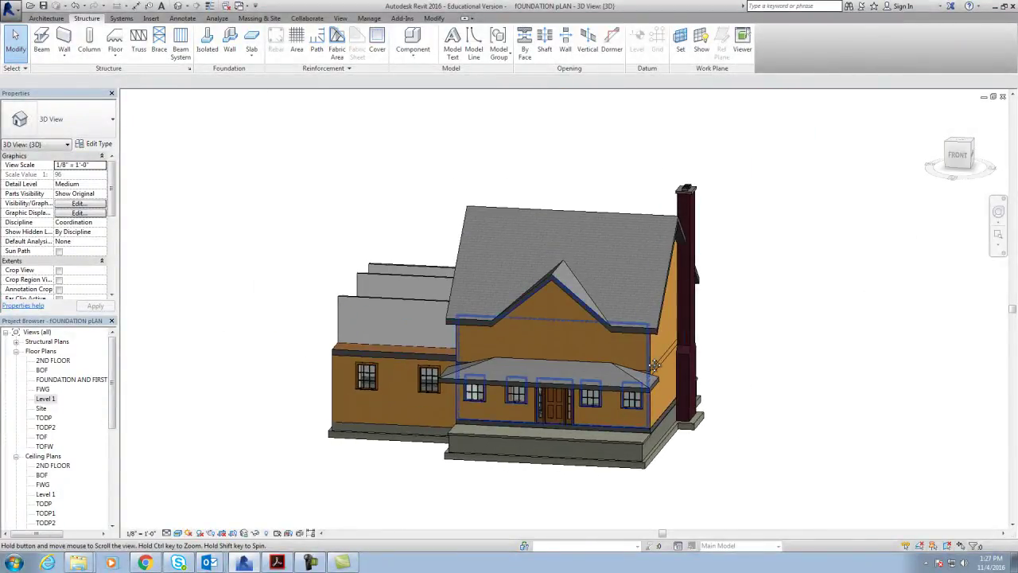
pyautogui.moveTo(654, 364); pyautogui.dragTo(638, 334, button='middle')
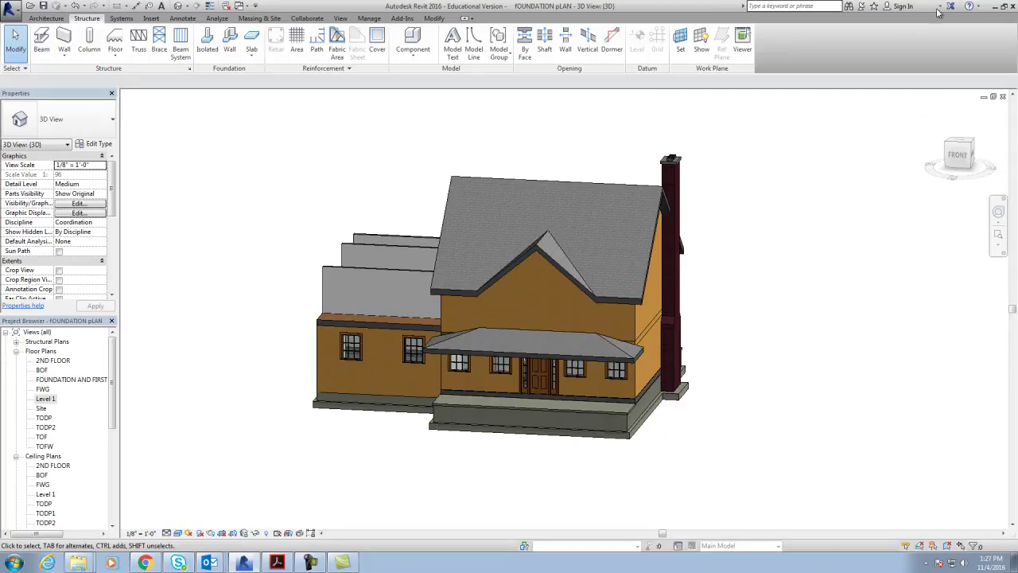
pyautogui.click(977, 6)
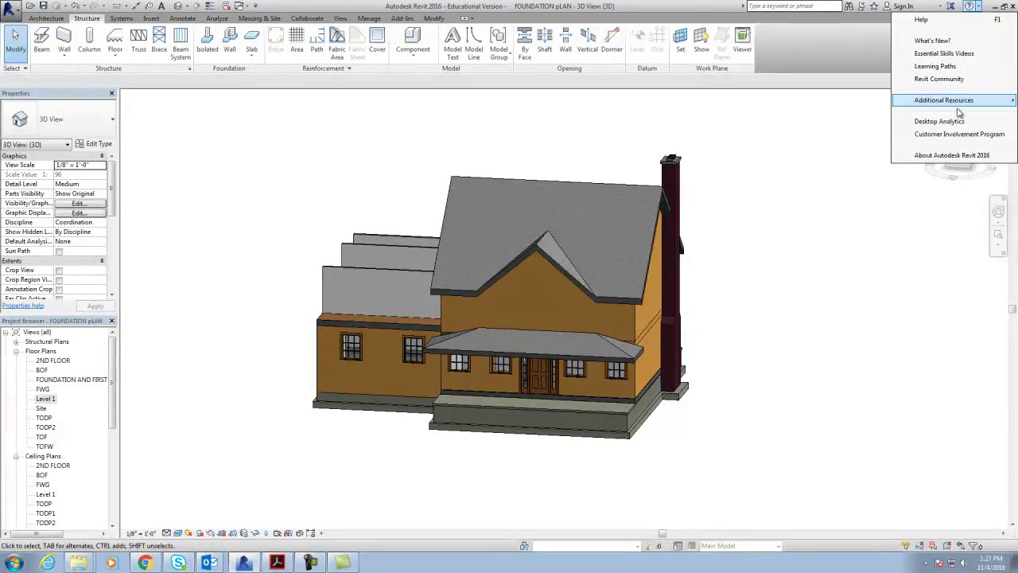
pyautogui.moveTo(944, 101)
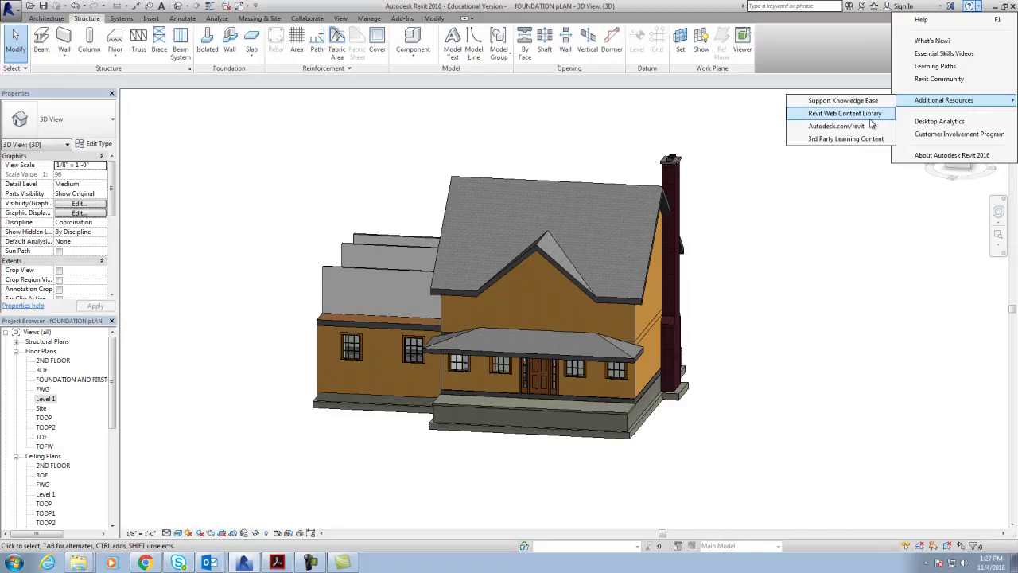
pyautogui.click(823, 204)
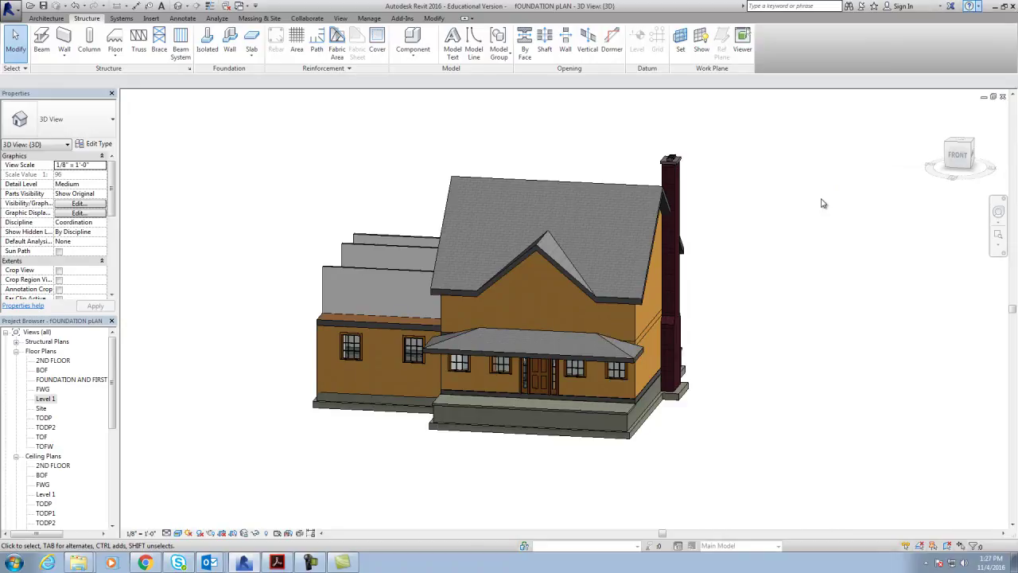